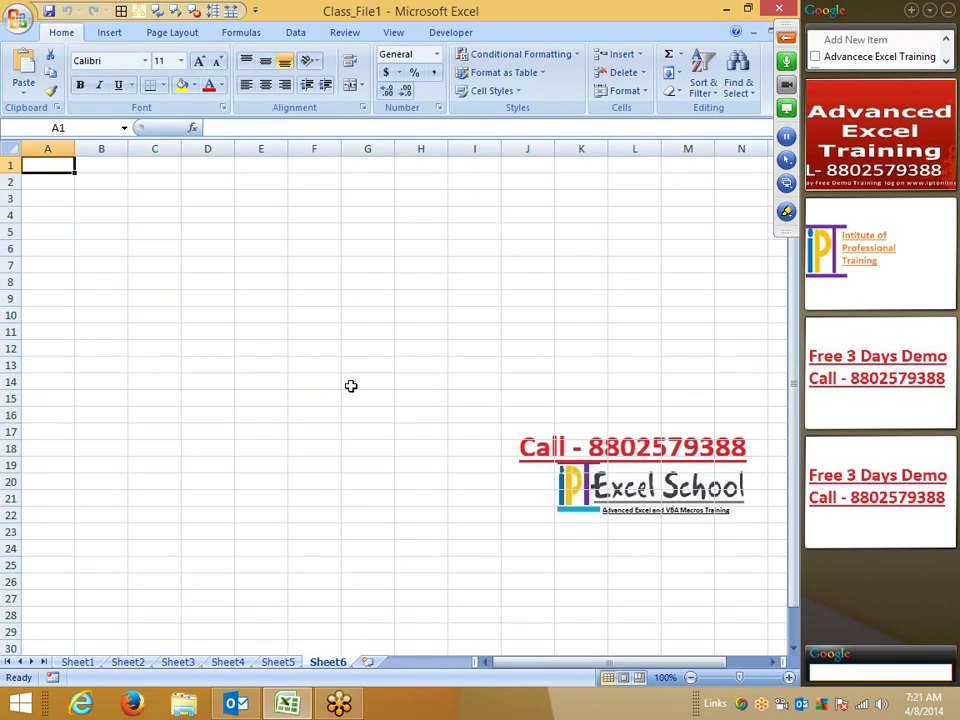
- Enter the operators +, /, *, - and ^ in cells F1 through F5
left_click(313, 164)
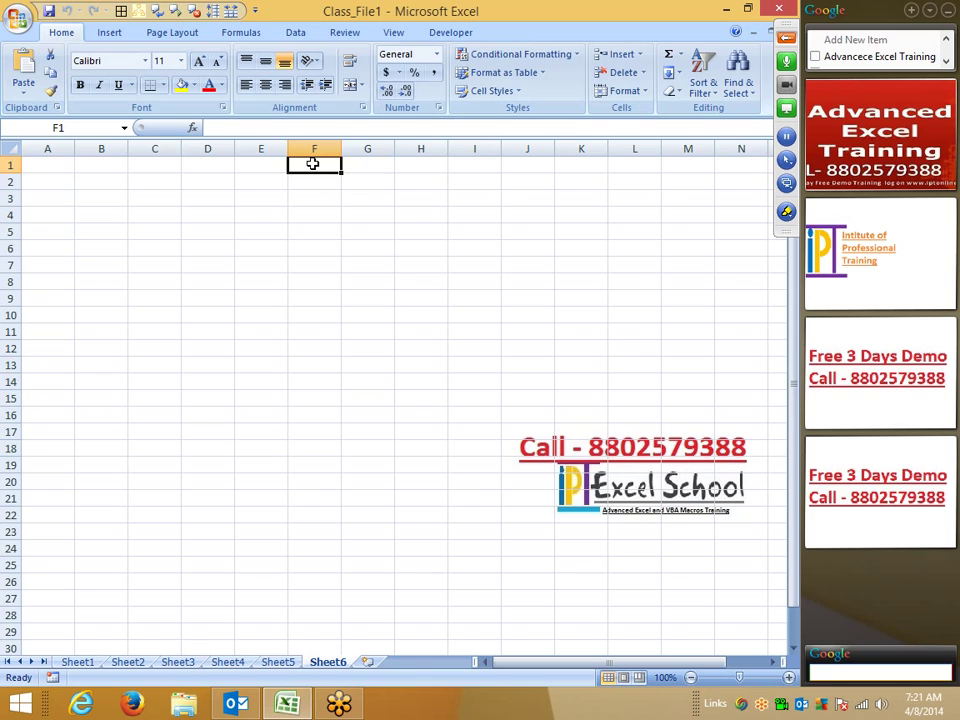
type("+")
key("Return")
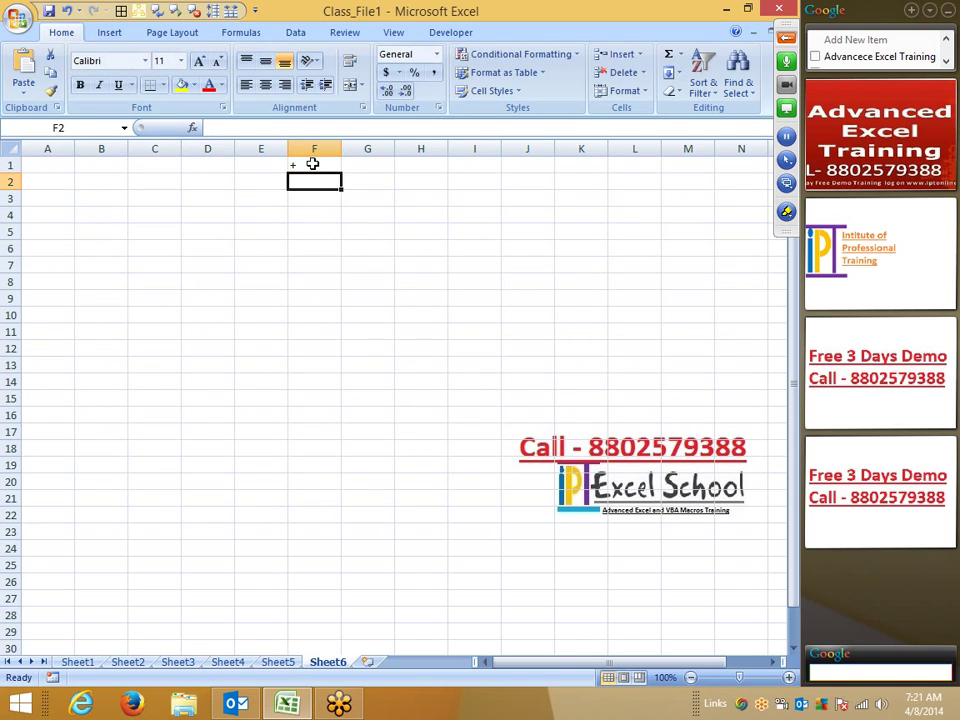
type("/")
key("Return")
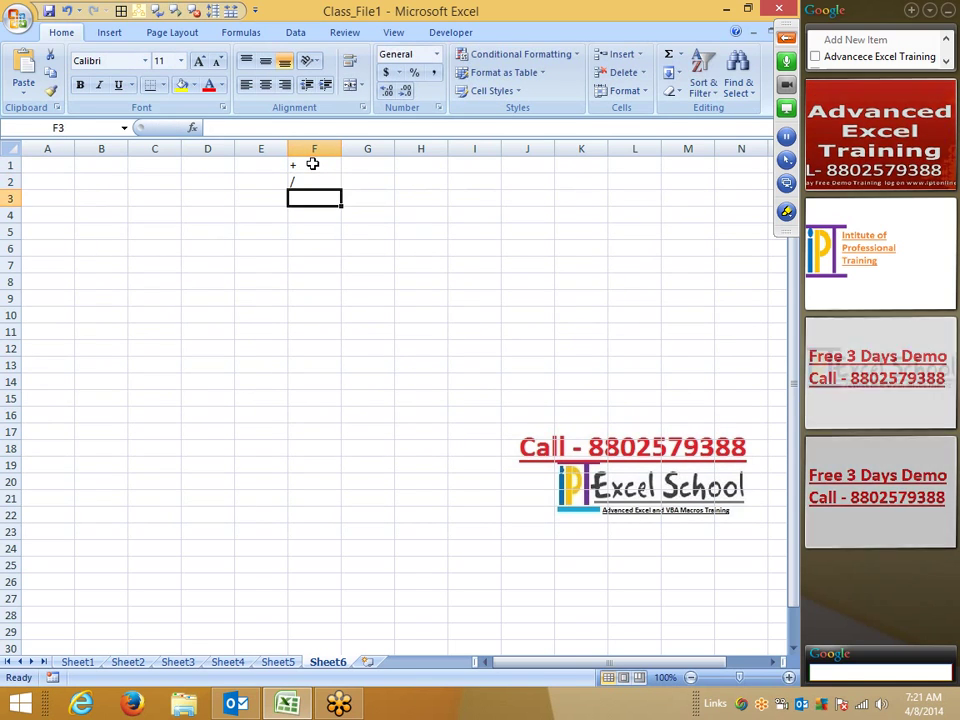
type("*")
key("Return")
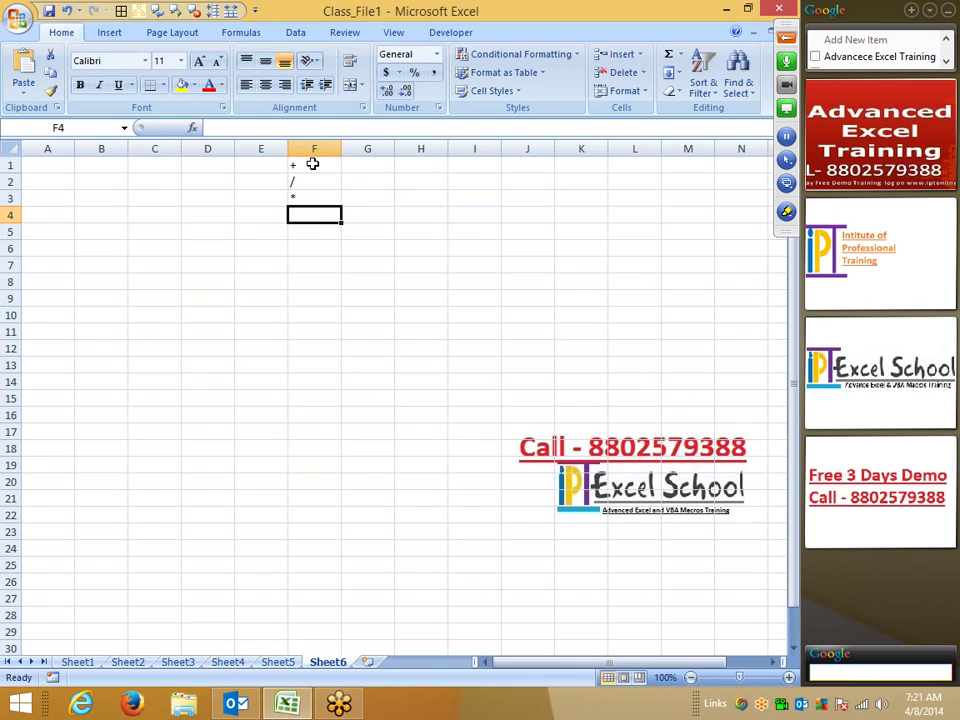
type("-")
key("Return")
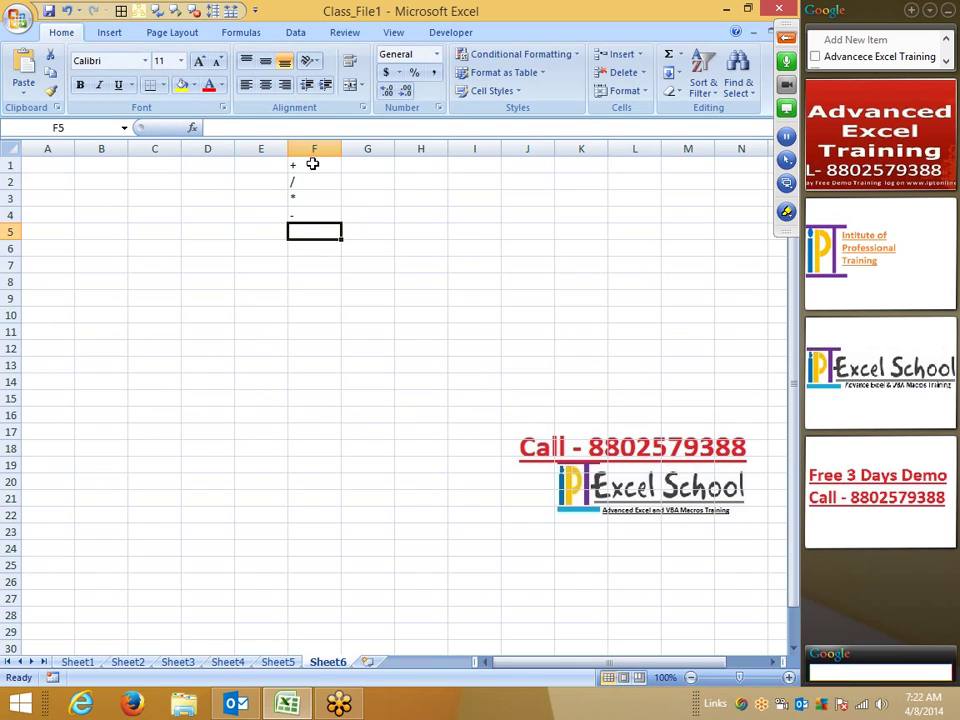
type("^")
key("Return")
- Review the operator entries and select the F1:F5 list
key("Up")
key("Up")
key("Up")
key("Up")
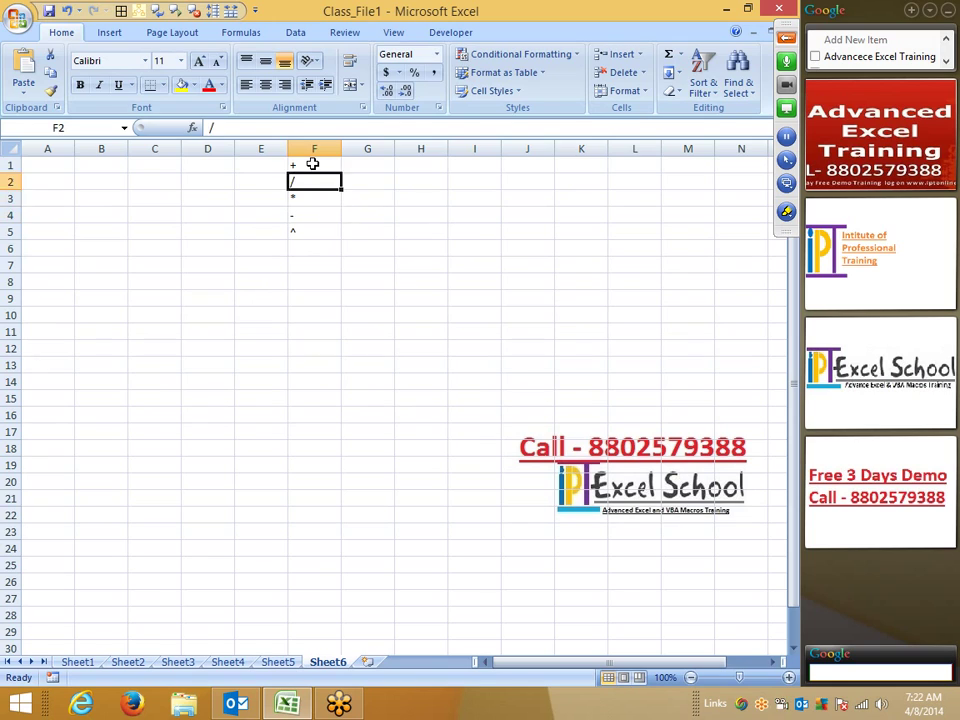
key("Down")
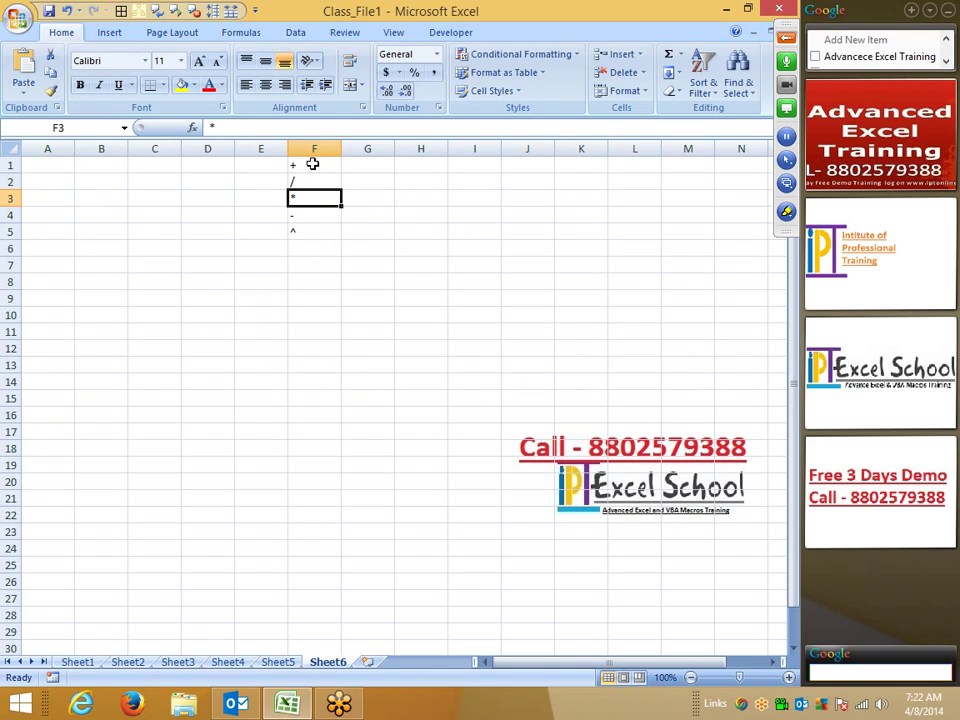
key("Down")
key("Down")
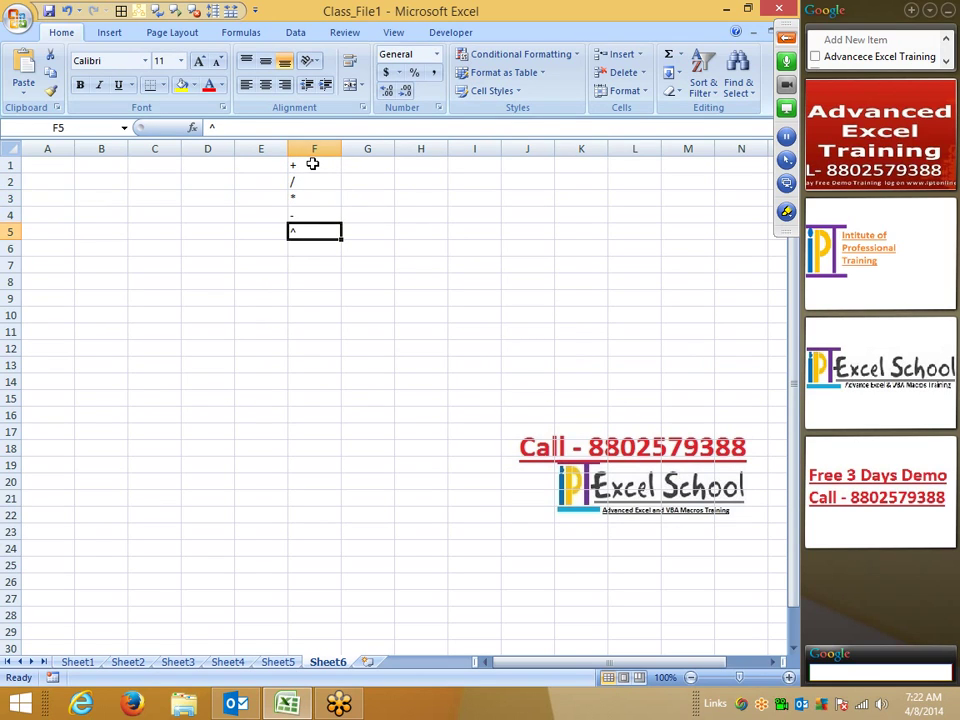
left_click(312, 163, "shift")
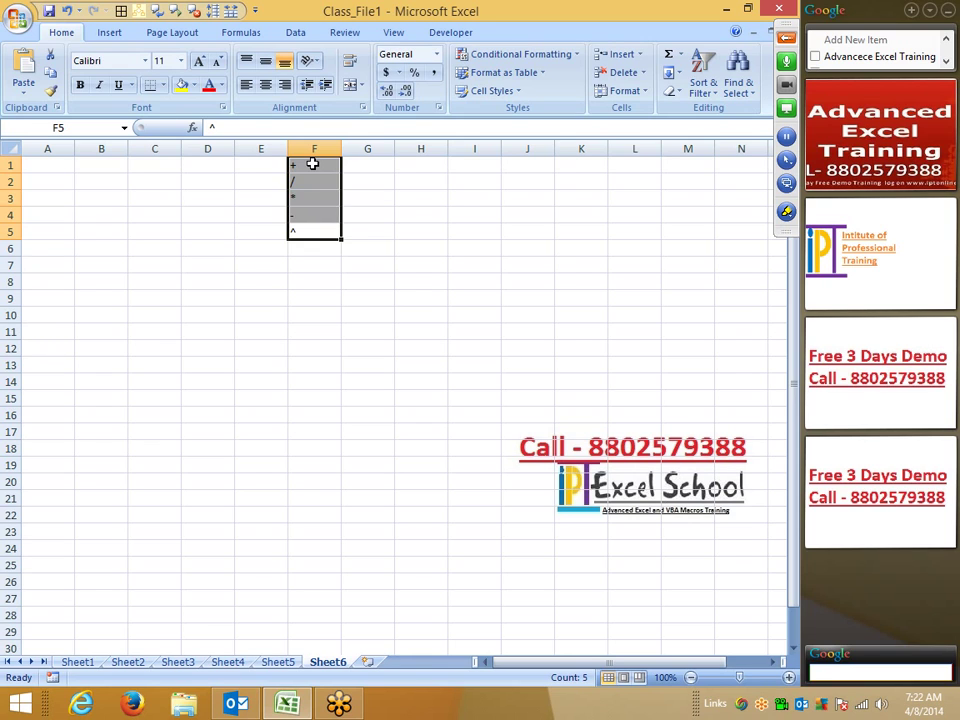
- Step up and down through the column A cells with the arrow keys
key("Left")
key("Left")
key("Left")
key("Left")
key("Left")
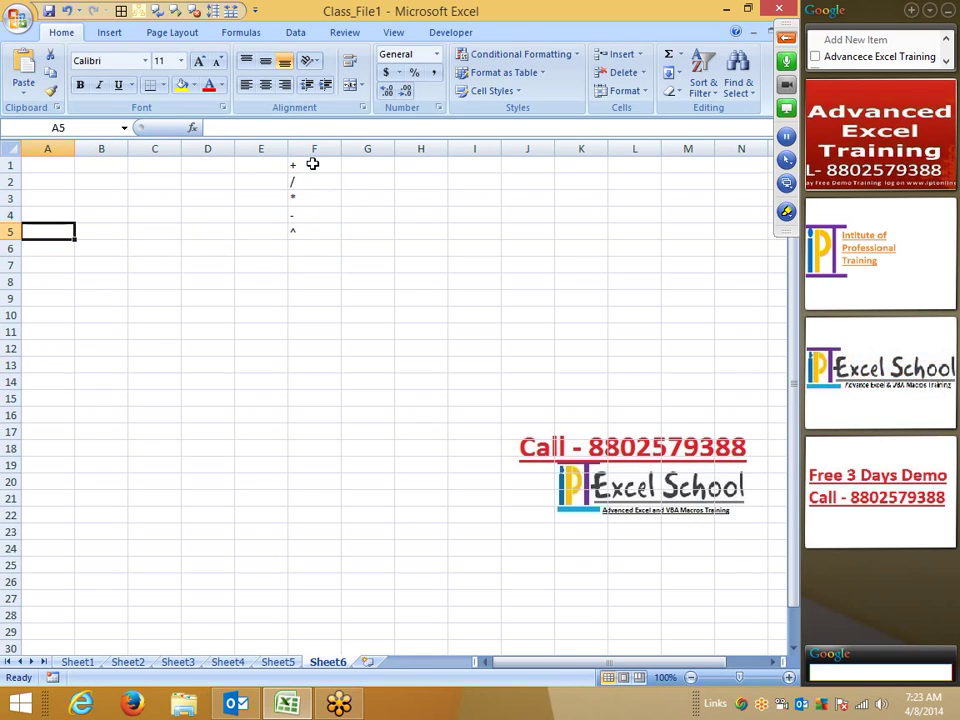
key("Up")
key("Up")
key("Up")
key("Down")
key("Down")
key("Down")
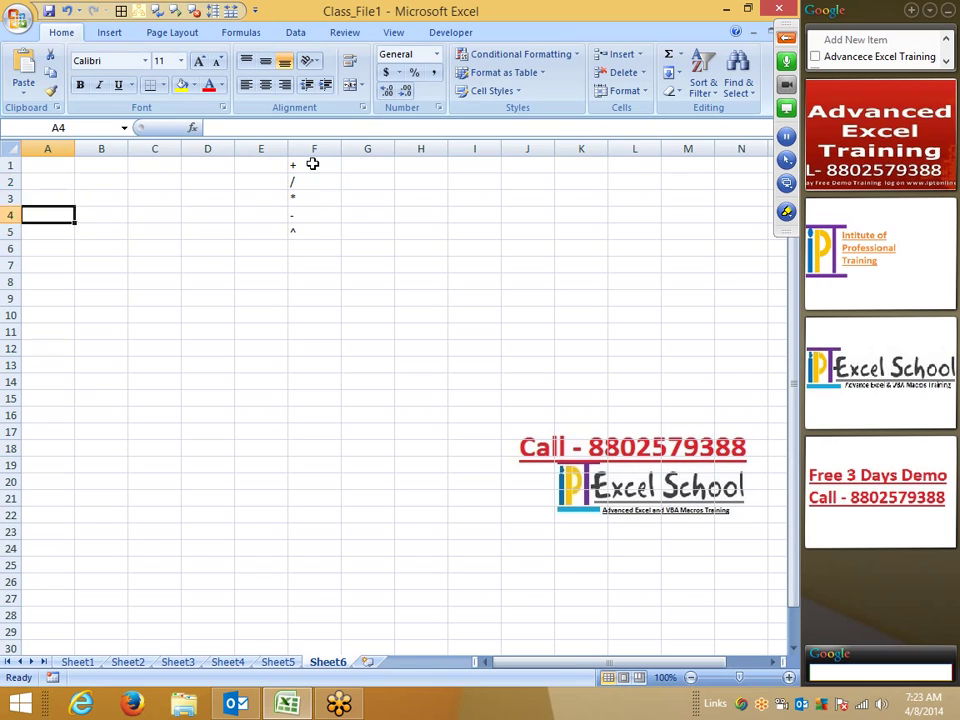
key("Down")
key("Down")
key("Up")
key("Up")
key("Up")
key("Down")
key("Down")
key("Down")
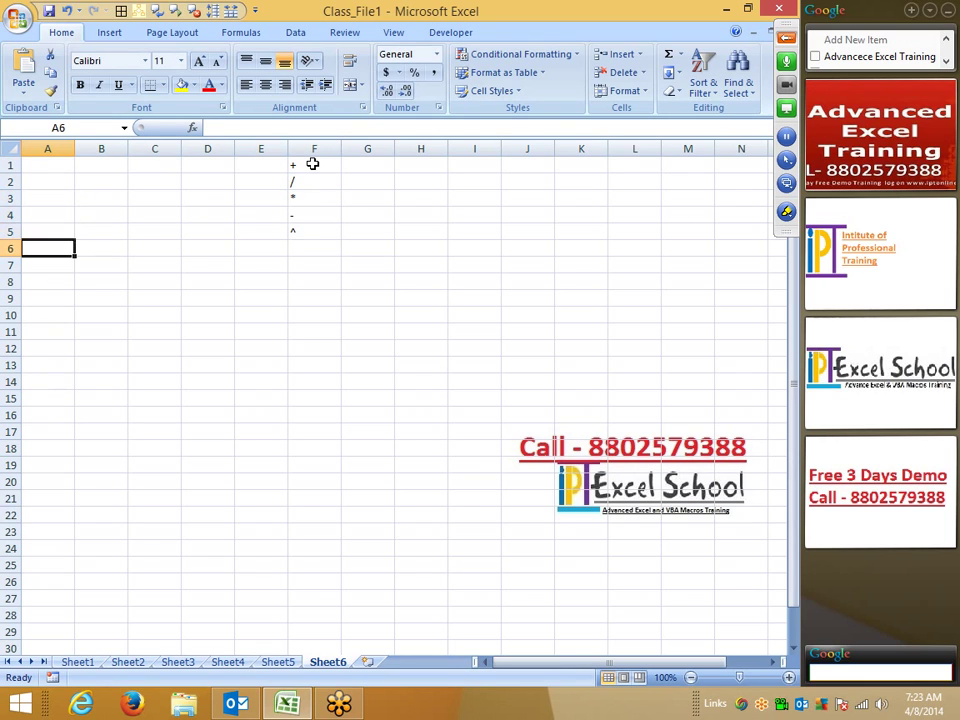
- Switch to the freehand pen and write Q1 = 400 and Q2 = 435 in green
left_click(786, 211)
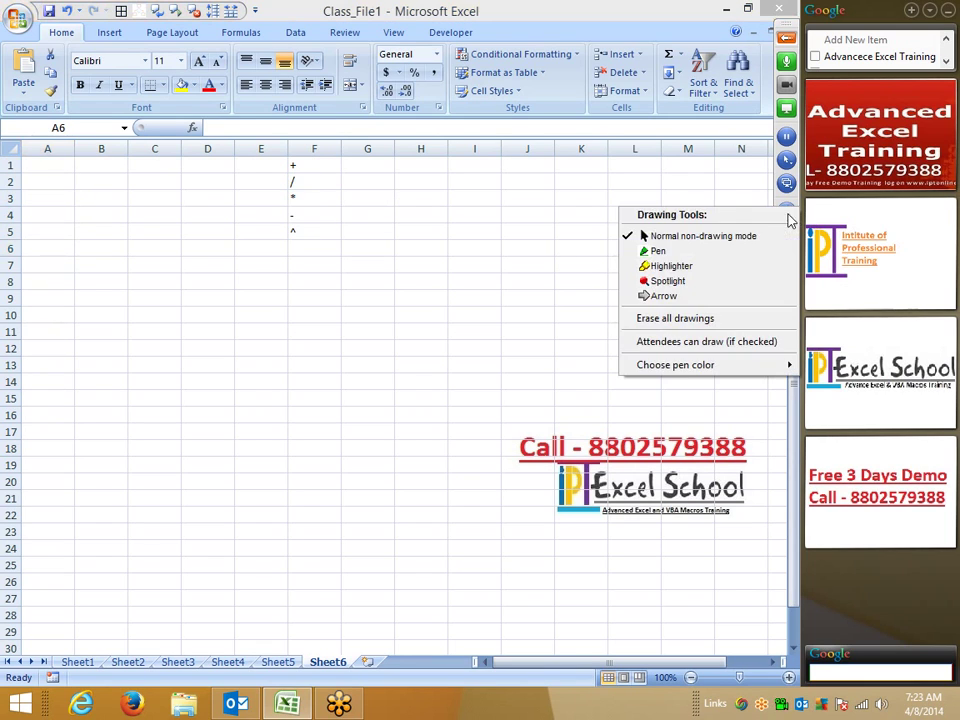
left_click(716, 251)
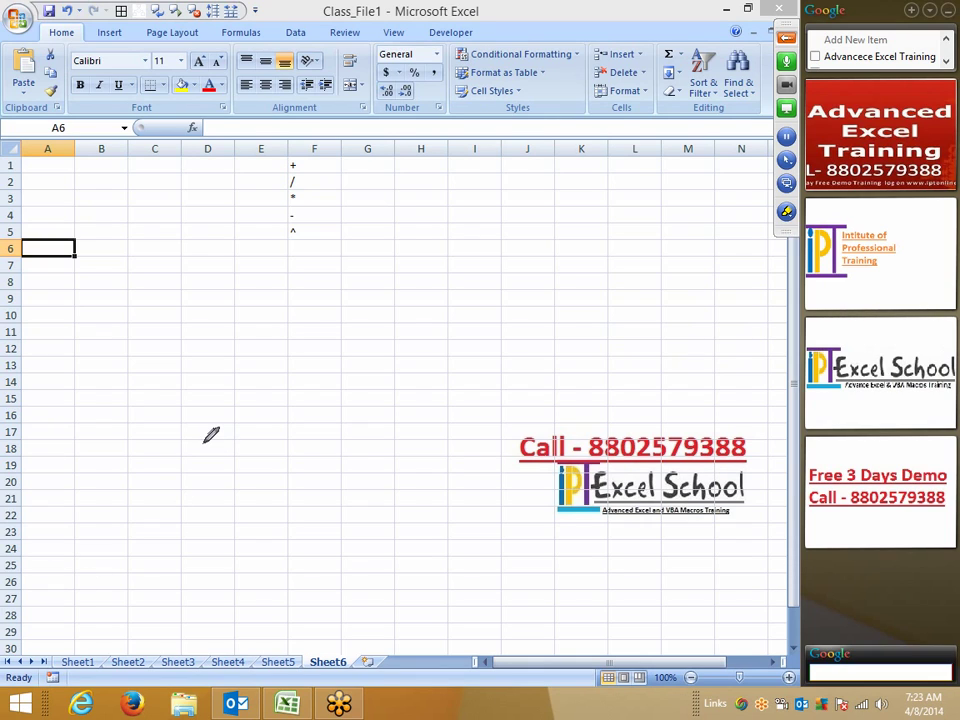
mouse_move(340, 213)
left_mouse_down()
mouse_move(340, 230)
mouse_move(376, 254)
mouse_move(402, 238)
mouse_move(410, 256)
mouse_move(458, 228)
mouse_move(463, 276)
mouse_move(538, 222)
mouse_move(516, 226)
left_mouse_up()
mouse_move(381, 228)
left_mouse_down()
mouse_move(369, 362)
mouse_move(399, 334)
mouse_move(403, 313)
mouse_move(416, 340)
mouse_move(435, 344)
mouse_move(445, 323)
mouse_move(466, 327)
mouse_move(499, 311)
mouse_move(502, 328)
mouse_move(540, 303)
mouse_move(512, 318)
left_mouse_up()
left_click_drag(552, 278, 550, 298)
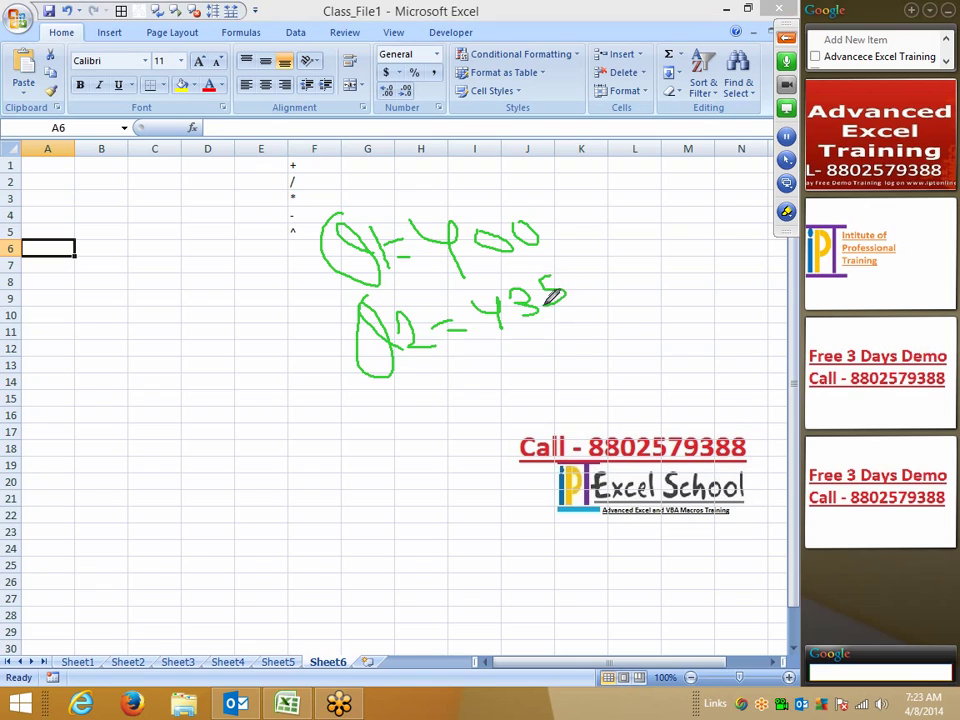
- Add a green Gr comparison line with a greater-than sign below the Q2 note
mouse_move(387, 405)
left_mouse_down()
mouse_move(426, 444)
mouse_move(450, 418)
mouse_move(447, 440)
mouse_move(478, 395)
mouse_move(512, 406)
left_mouse_up()
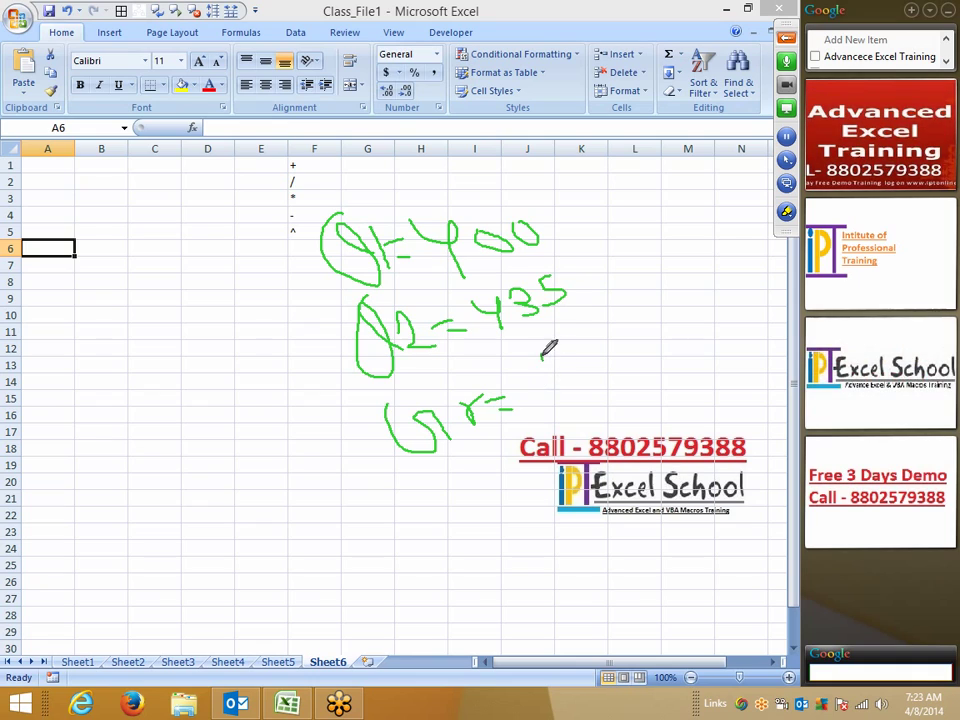
left_click_drag(542, 352, 545, 375)
left_click(554, 399)
left_click_drag(598, 340, 588, 386)
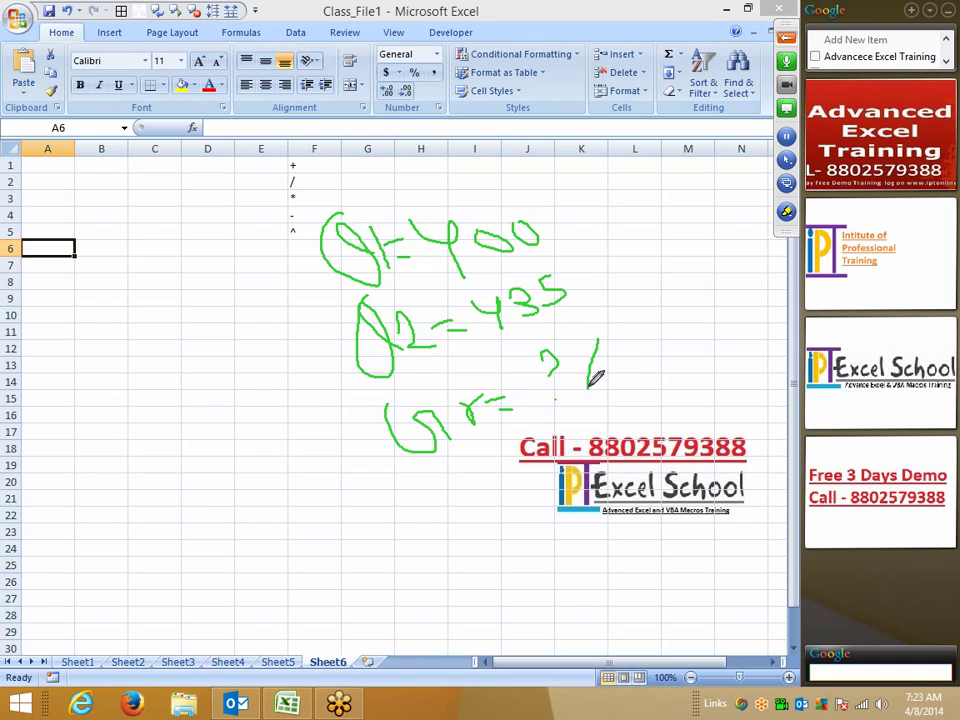
left_click(603, 369)
left_click(579, 350)
left_click(787, 211)
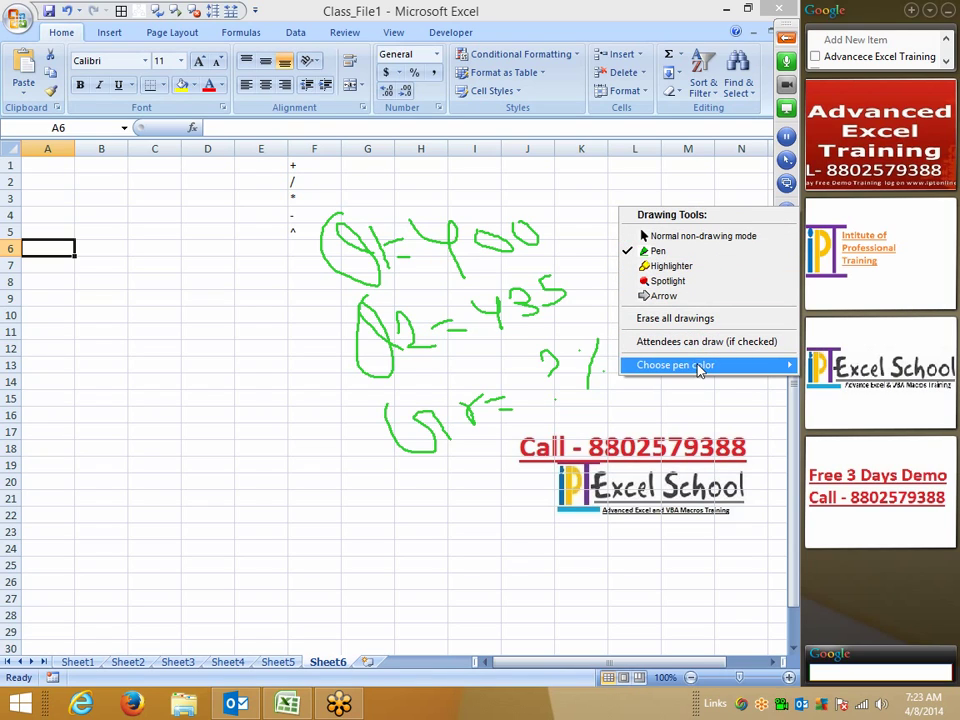
- Switch the pen to red and write Q2 − Q1 with a division line beneath
mouse_move(676, 365)
left_click(826, 368)
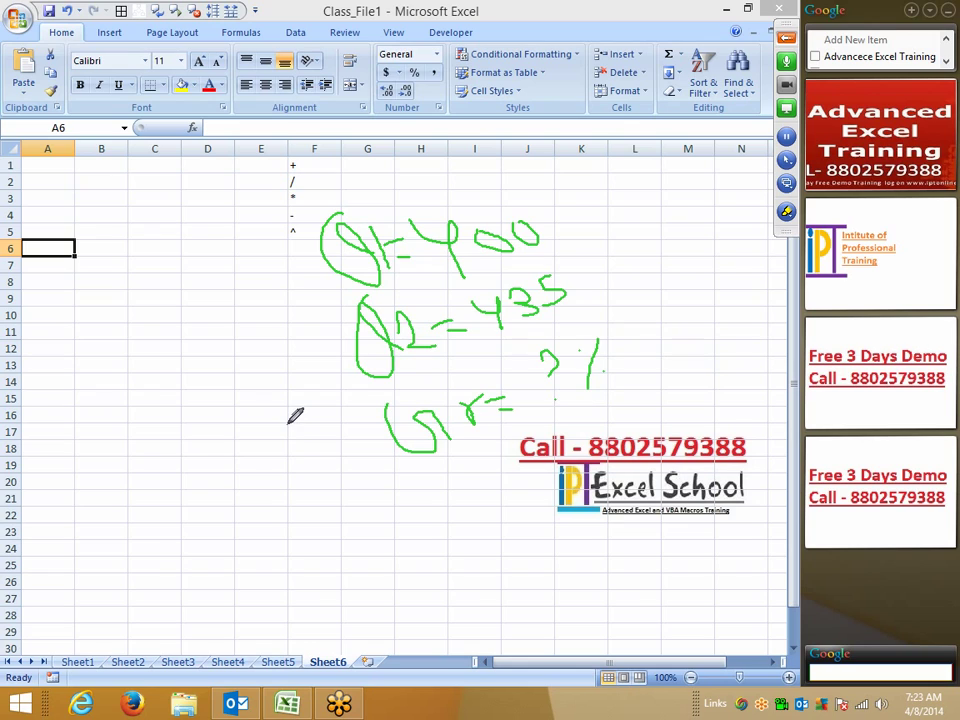
mouse_move(37, 389)
left_mouse_down()
mouse_move(21, 462)
mouse_move(108, 458)
left_mouse_up()
left_click_drag(102, 392, 156, 447)
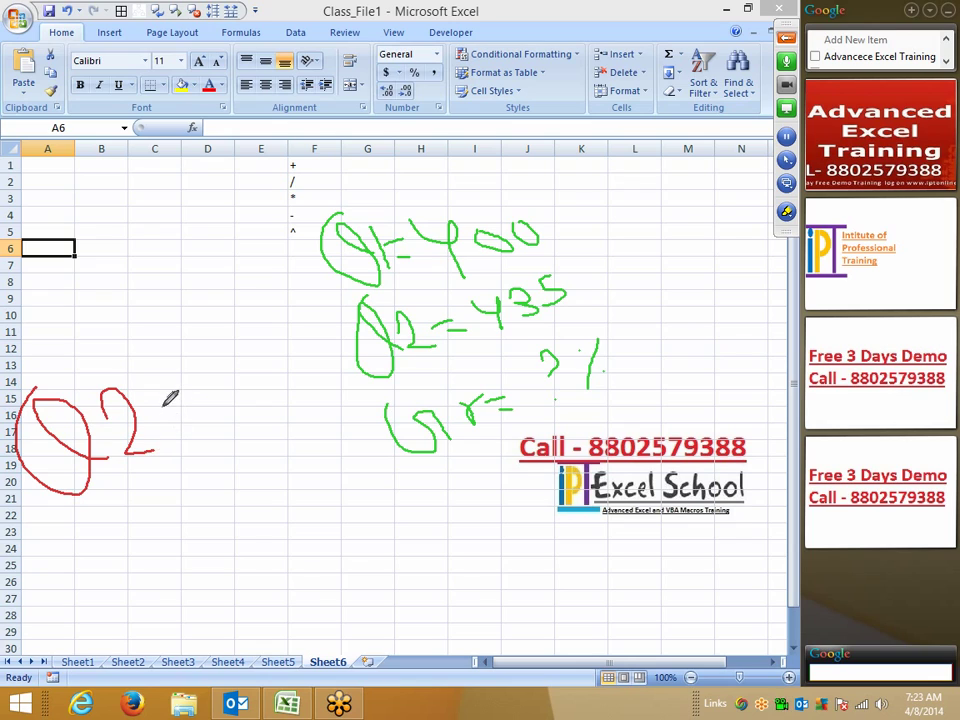
mouse_move(158, 406)
left_mouse_down()
mouse_move(193, 397)
mouse_move(207, 347)
mouse_move(272, 381)
left_mouse_up()
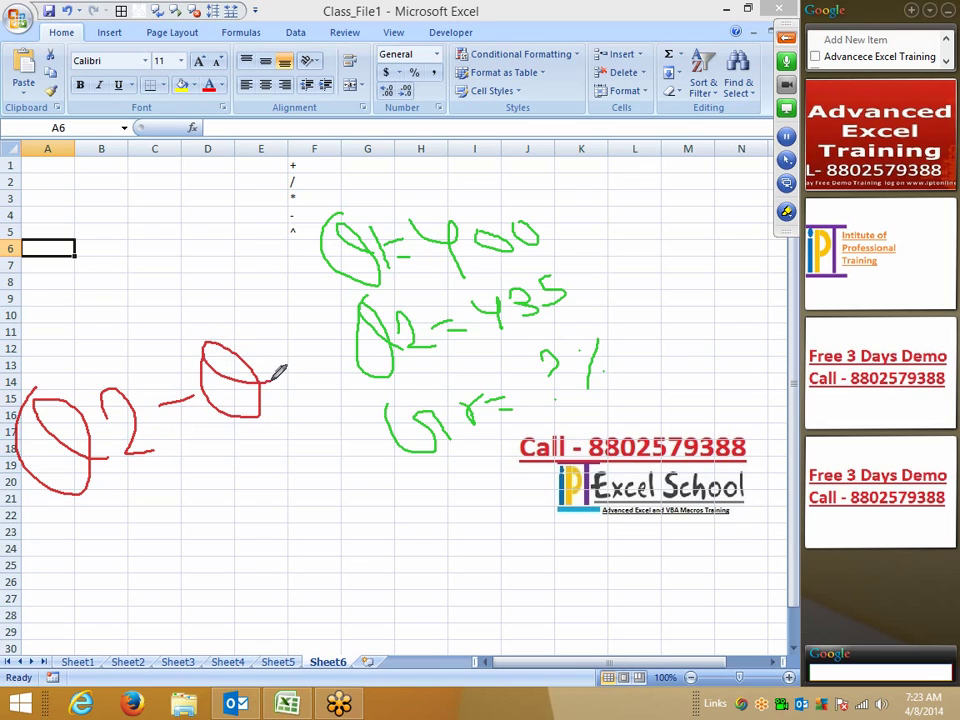
left_click_drag(262, 333, 276, 366)
left_click_drag(42, 535, 265, 432)
- Write the Q1 denominator and × 100 to finish the red formula
mouse_move(113, 508)
left_mouse_down()
mouse_move(120, 553)
mouse_move(120, 497)
left_mouse_up()
mouse_move(115, 545)
left_mouse_down()
mouse_move(182, 536)
mouse_move(224, 512)
left_mouse_up()
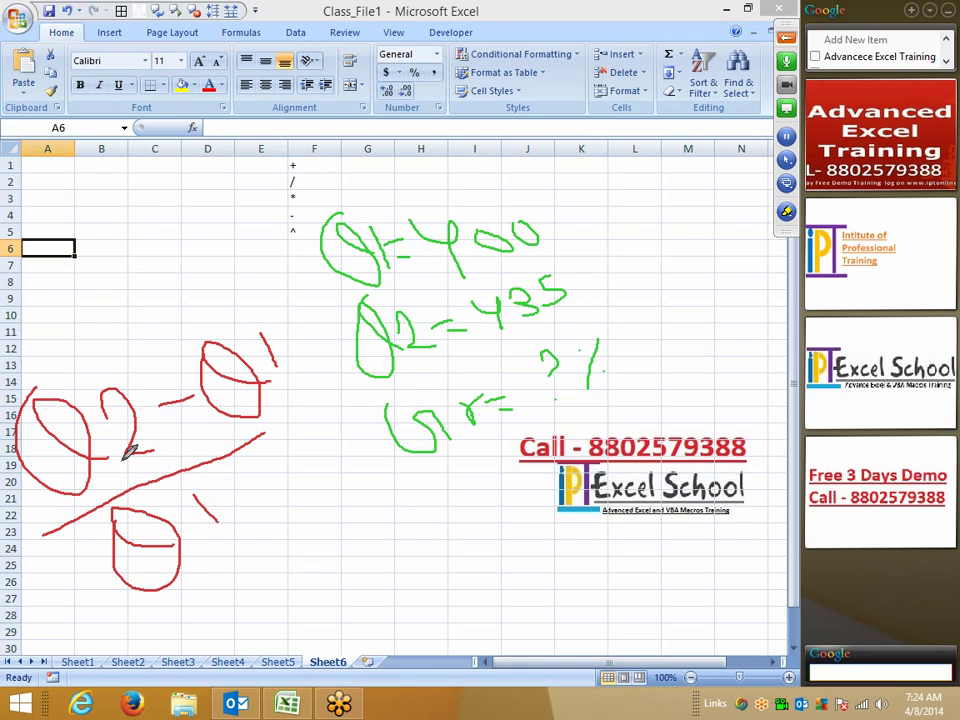
left_click(278, 420)
mouse_move(281, 392)
left_mouse_down()
mouse_move(324, 436)
mouse_move(285, 503)
left_mouse_up()
left_click_drag(320, 391, 322, 434)
mouse_move(352, 392)
left_mouse_down()
mouse_move(345, 412)
mouse_move(366, 390)
left_mouse_up()
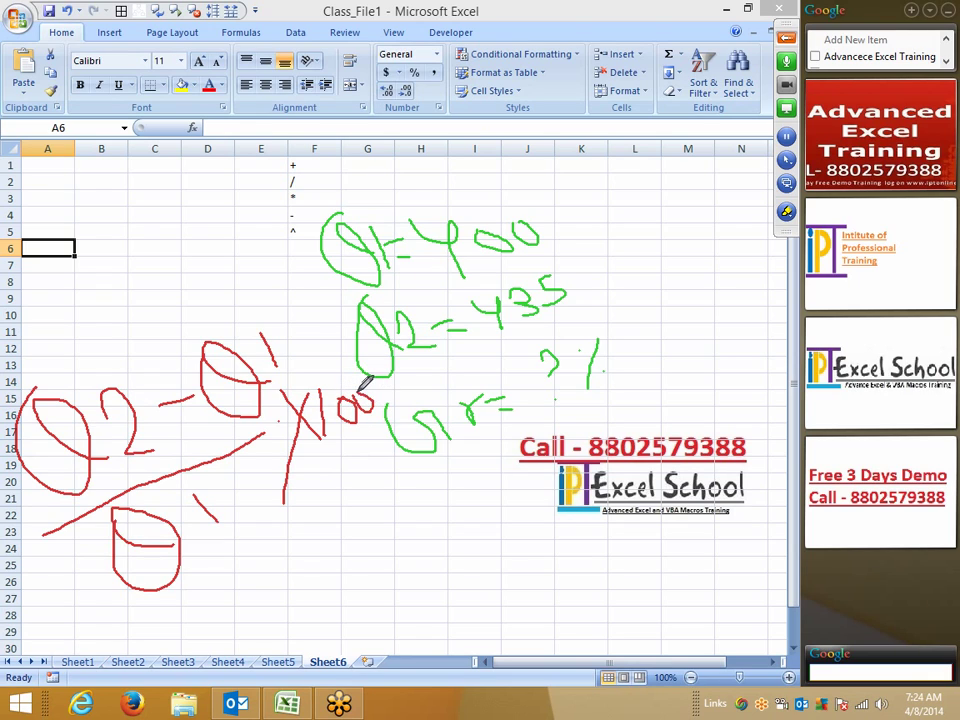
right_click(379, 463)
- Return to normal mode and enter headers Q1 in A1 and Q2 in B1
left_click(405, 489)
left_click(103, 318)
left_click(40, 198)
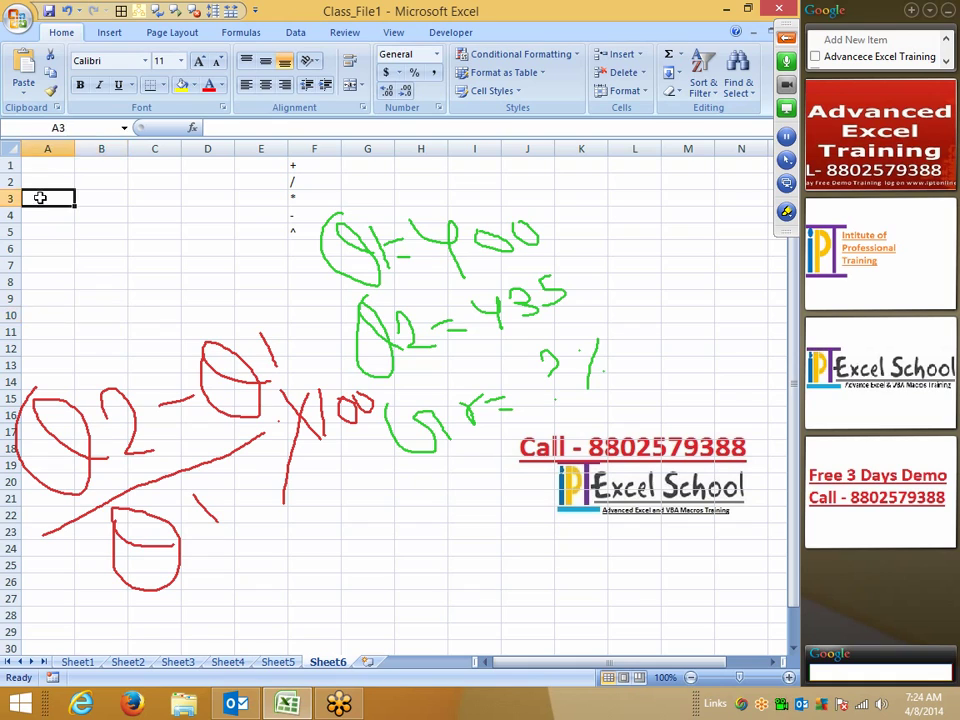
left_click(39, 168)
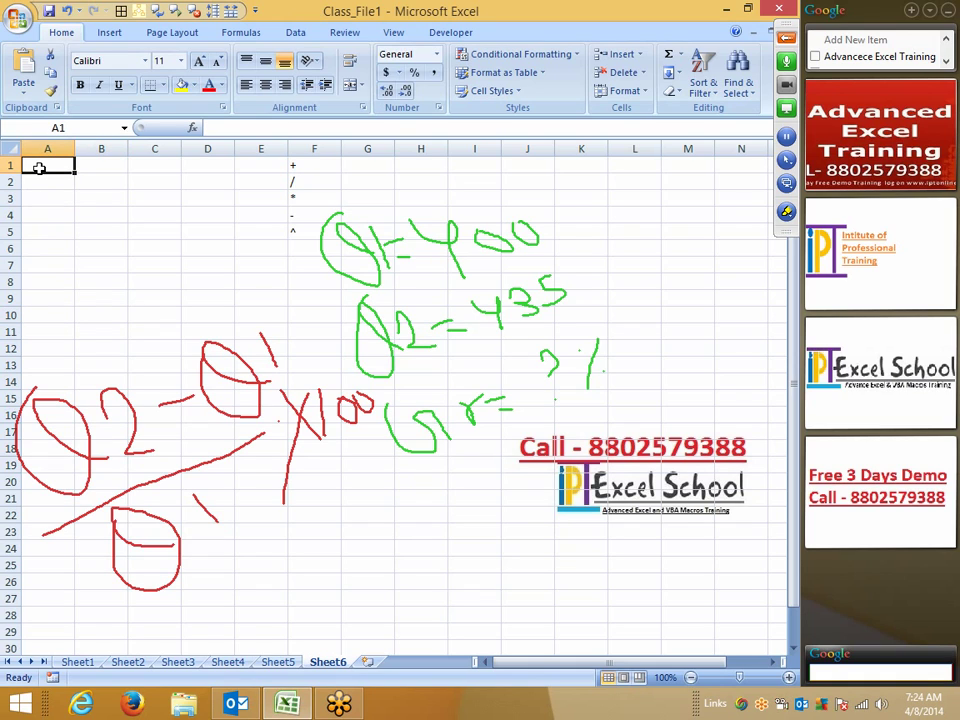
type("Q")
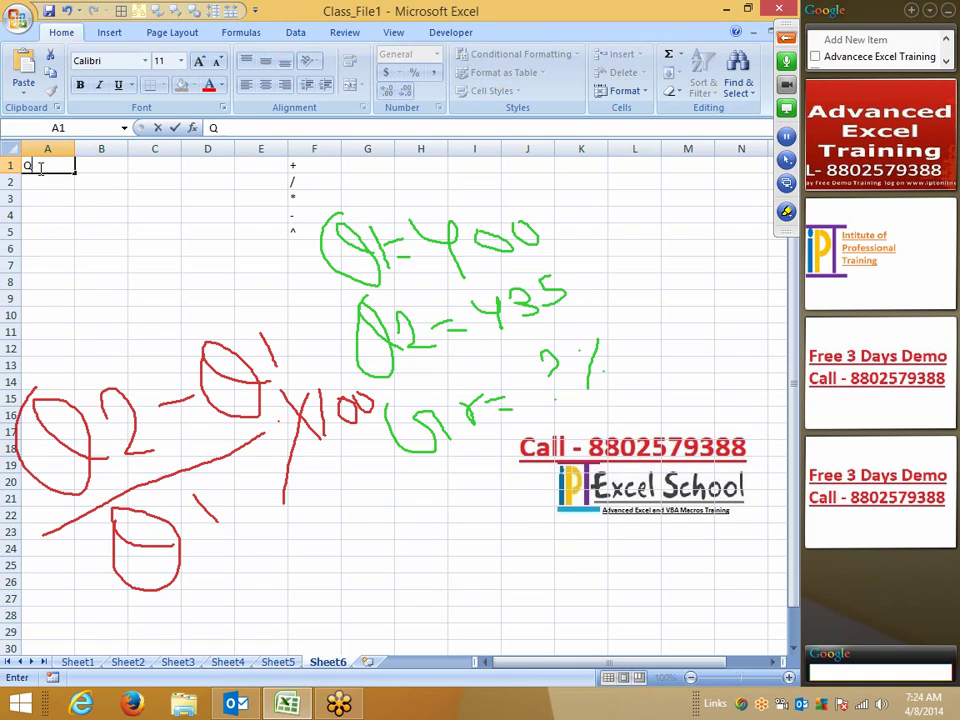
type("1")
key("Tab")
type("Q")
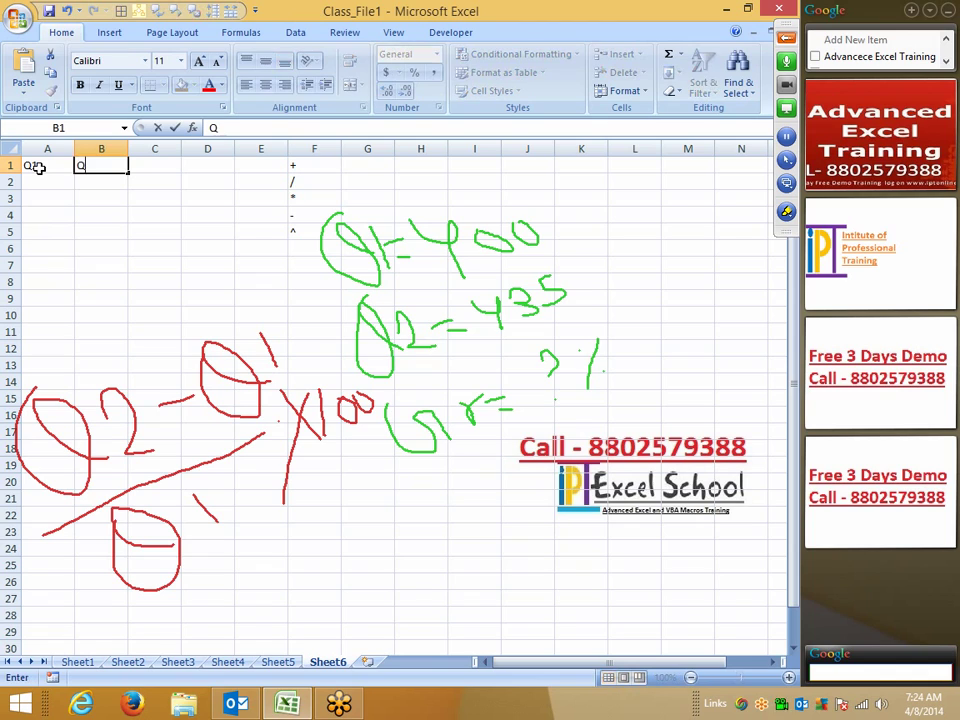
type("2")
key("Return")
- Enter 400 in A2 and 435 in B2, then move to C1
key("Left")
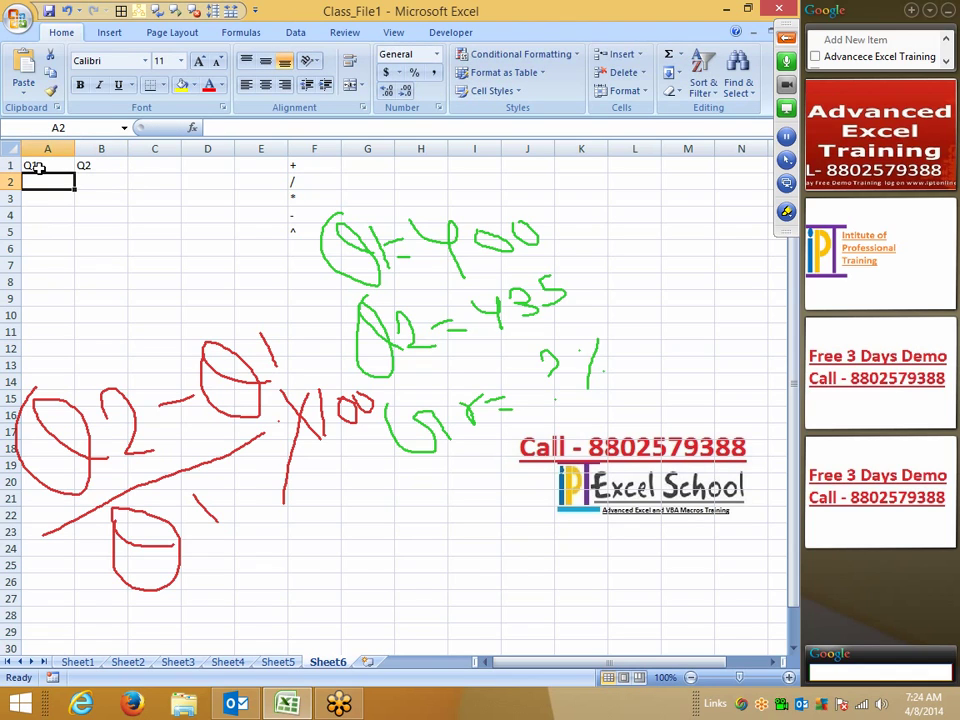
type("4000")
key("BackSpace")
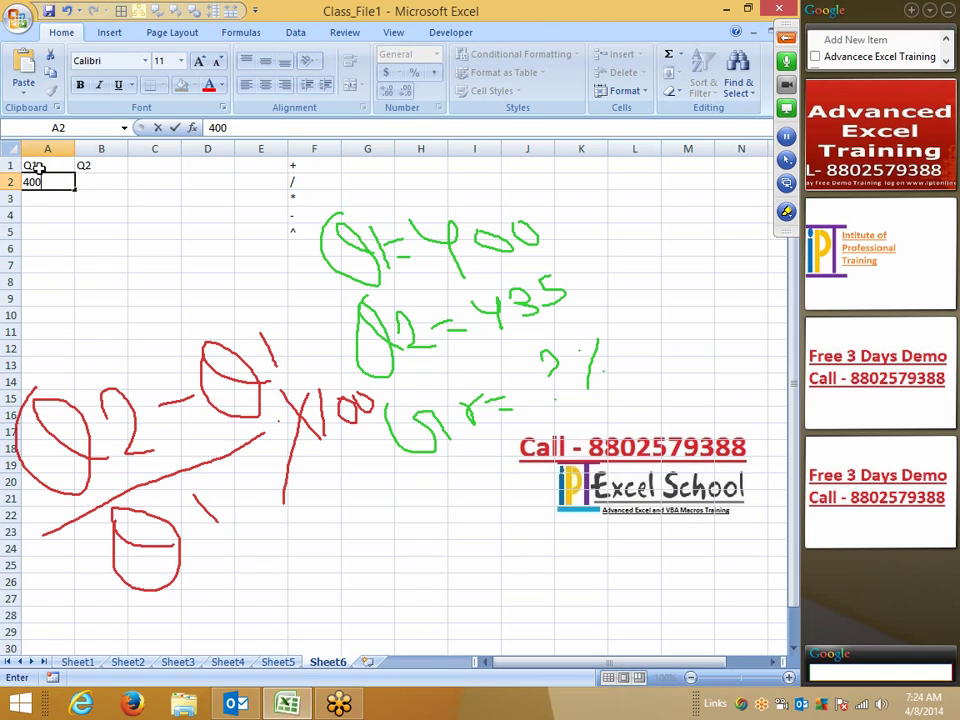
key("Return")
key("Up")
key("Right")
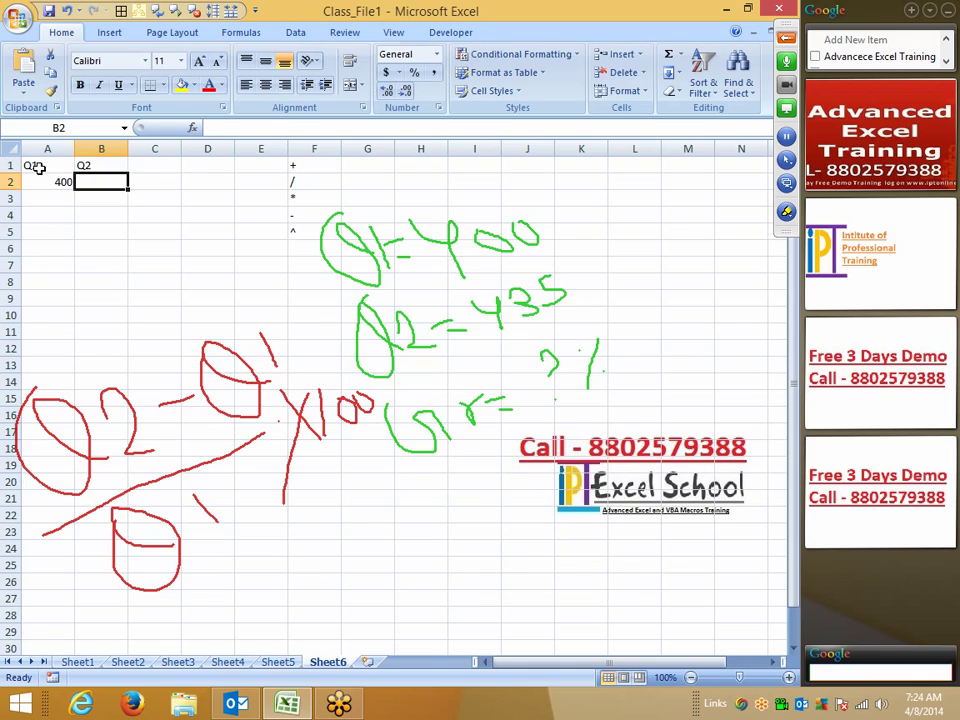
type("435")
key("Return")
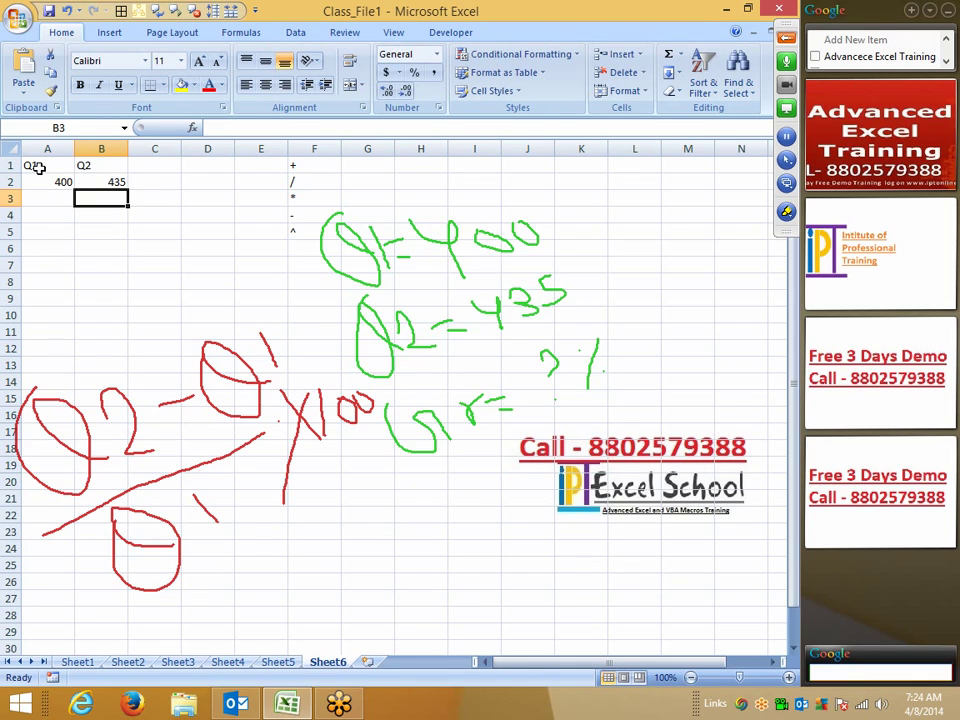
key("Return")
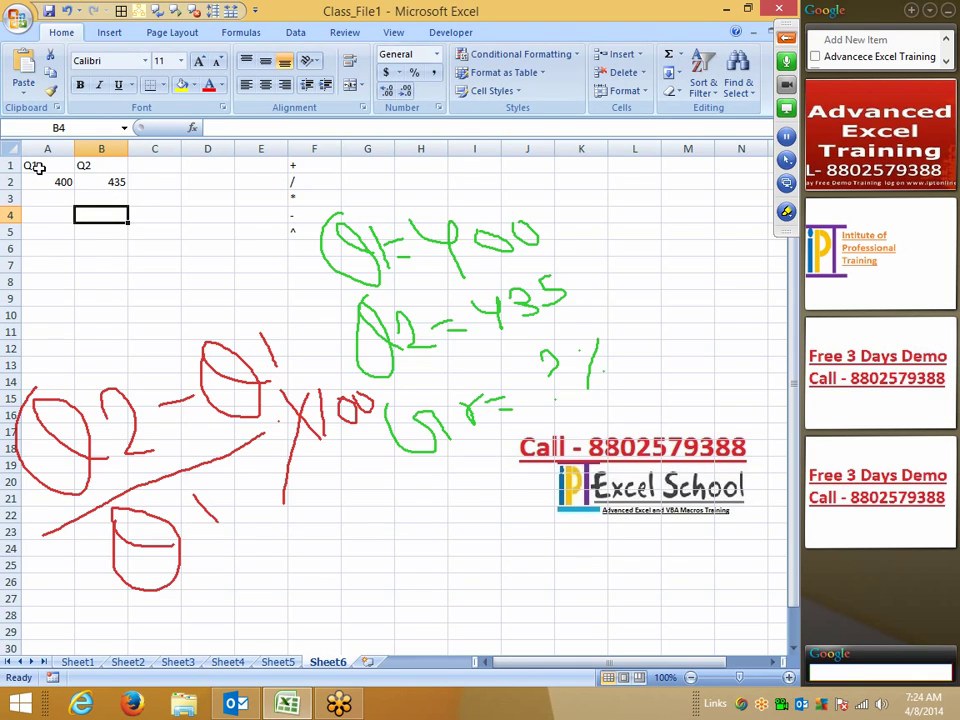
key("Up")
key("Right")
key("Up")
key("Up")
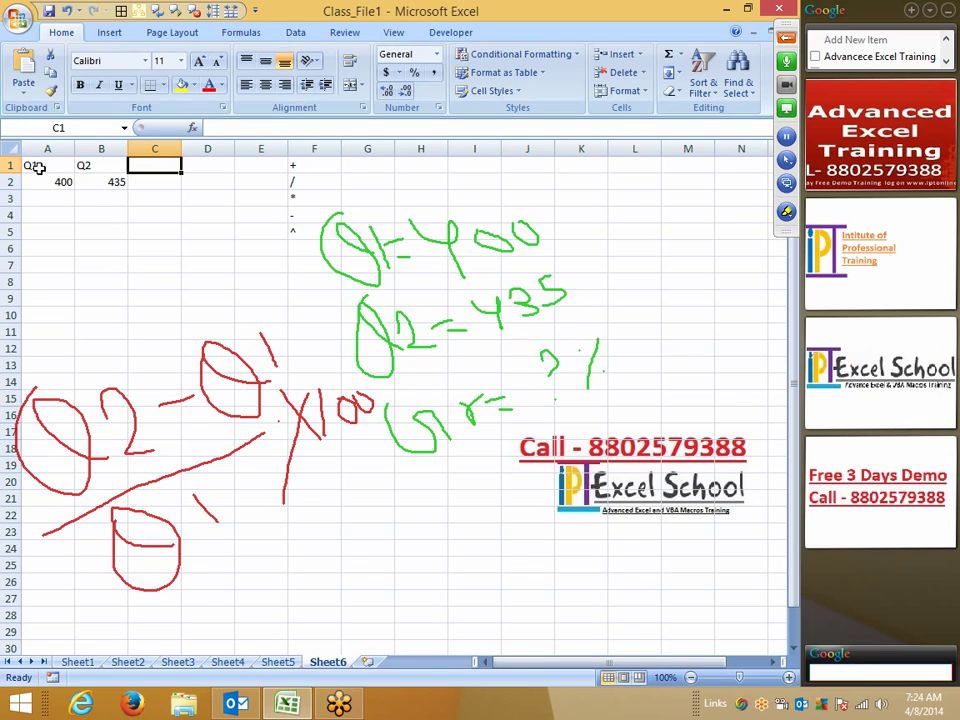
- Type the GR heading in C1 and the growth formula =B2-A2/Q1 in C2
type("GR")
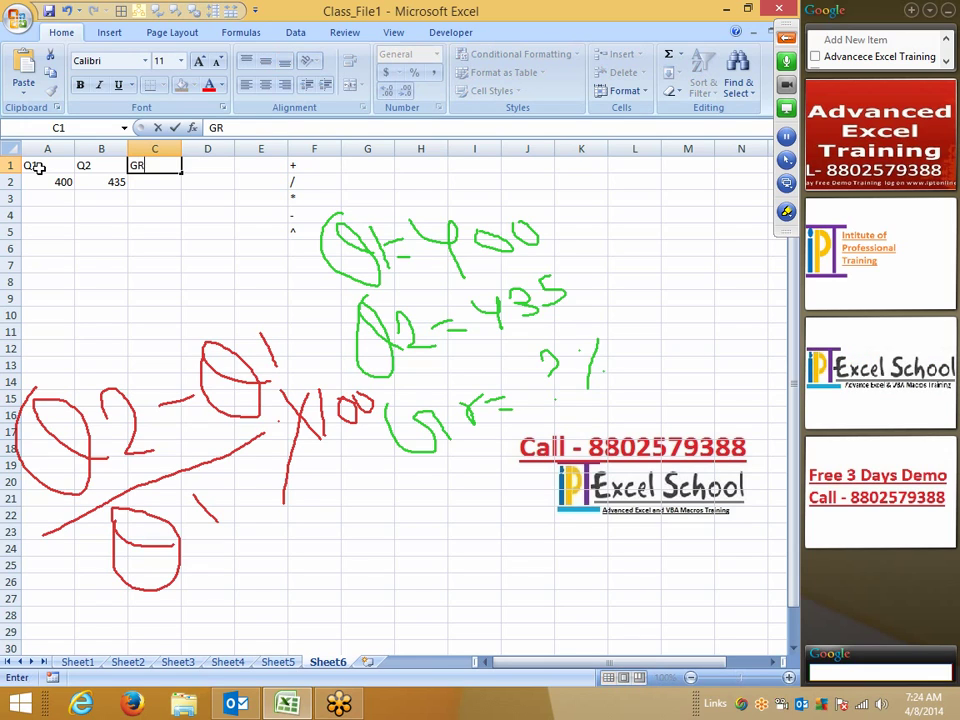
key("Return")
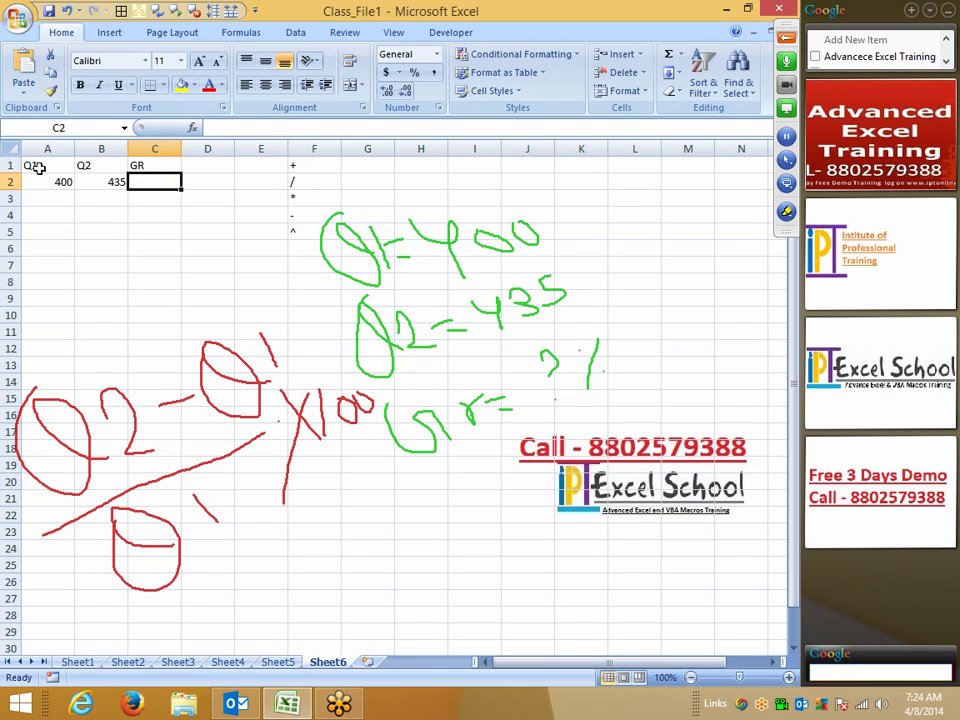
type("=")
key("Left")
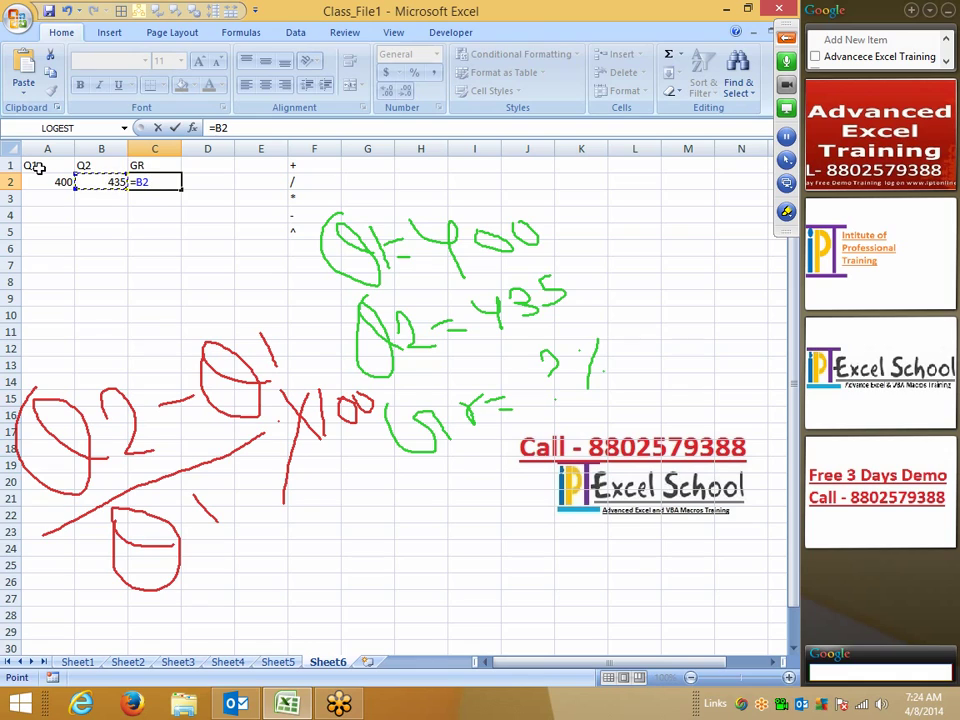
type("-")
key("Left")
key("Left")
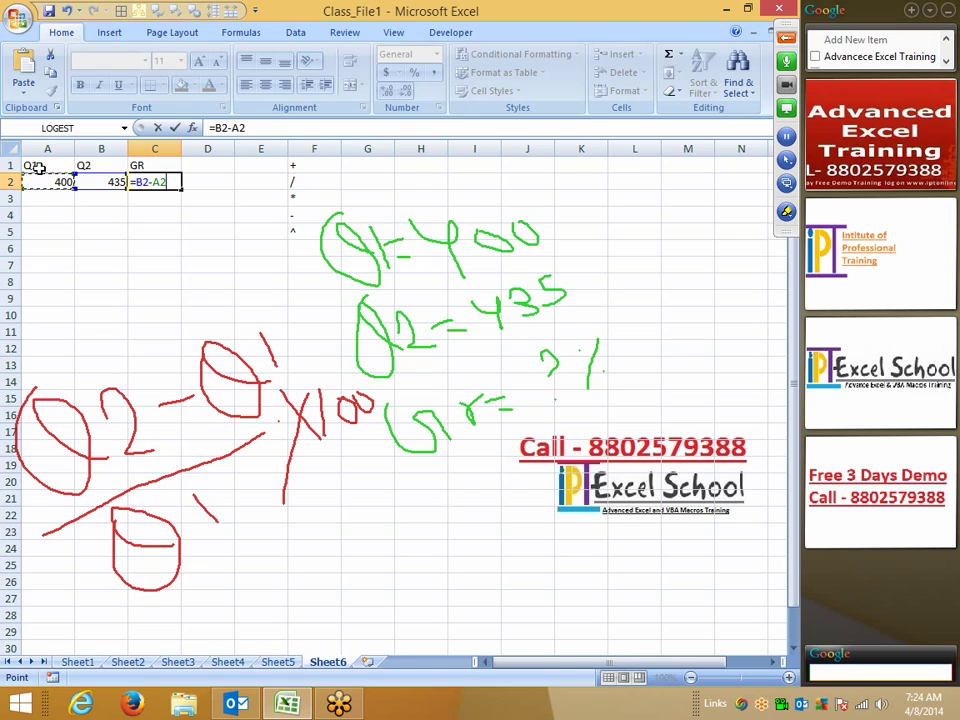
type("/Q")
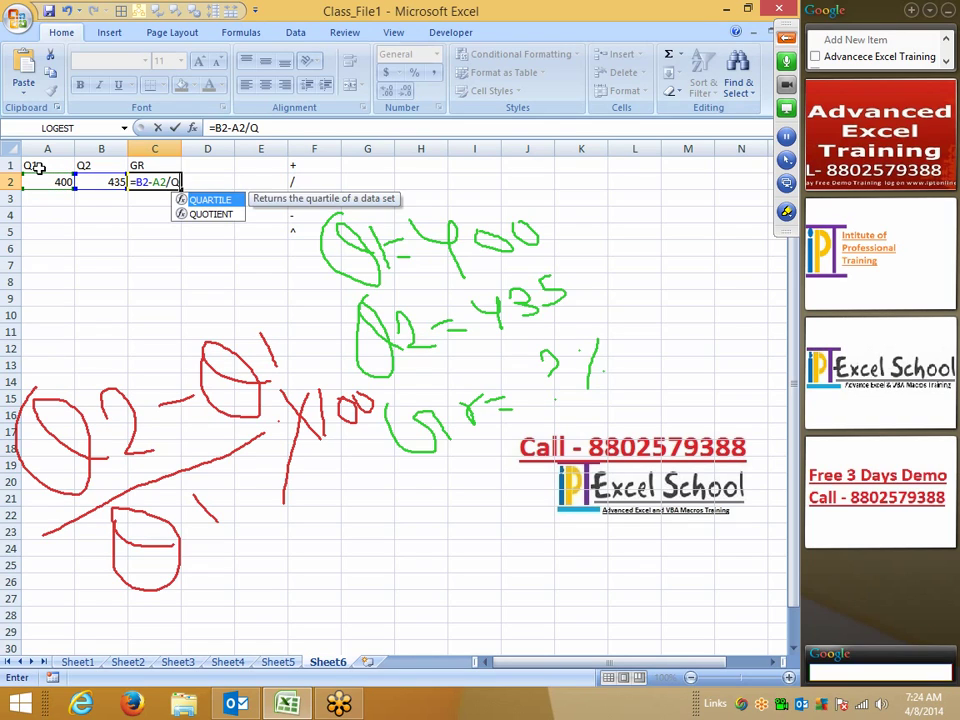
type("1*1")
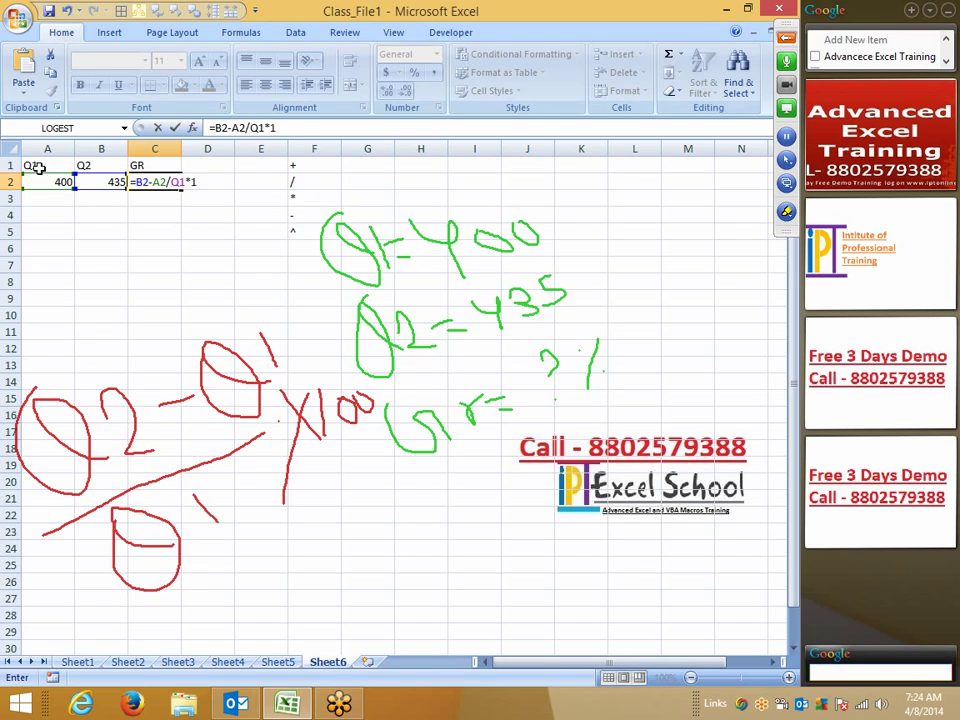
type("00")
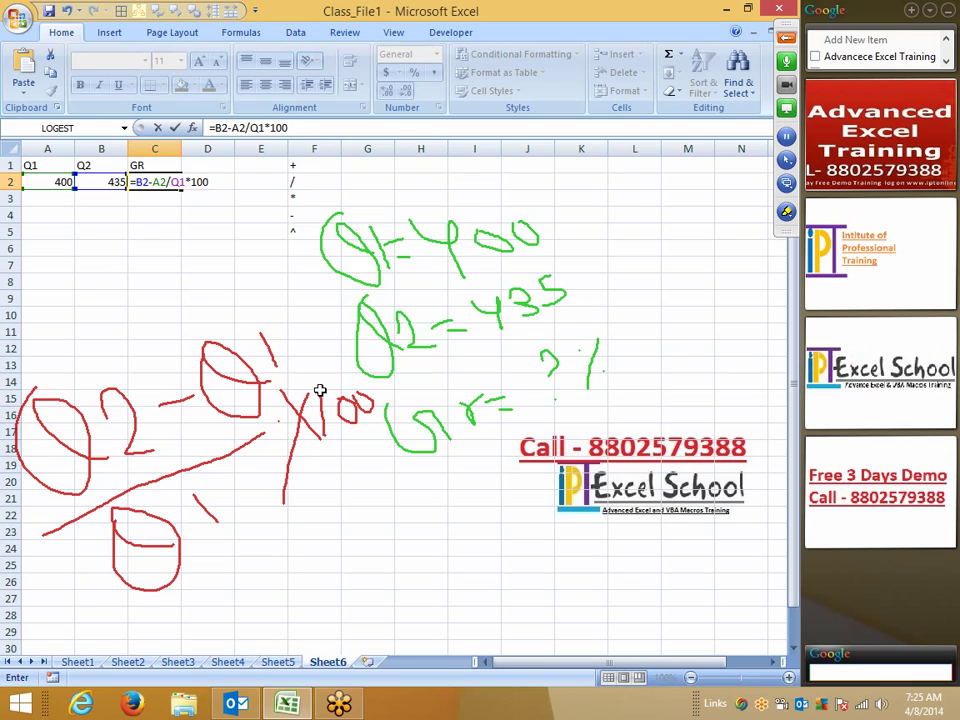
key("BackSpace")
key("BackSpace")
key("BackSpace")
key("BackSpace")
key("Return")
key("Down")
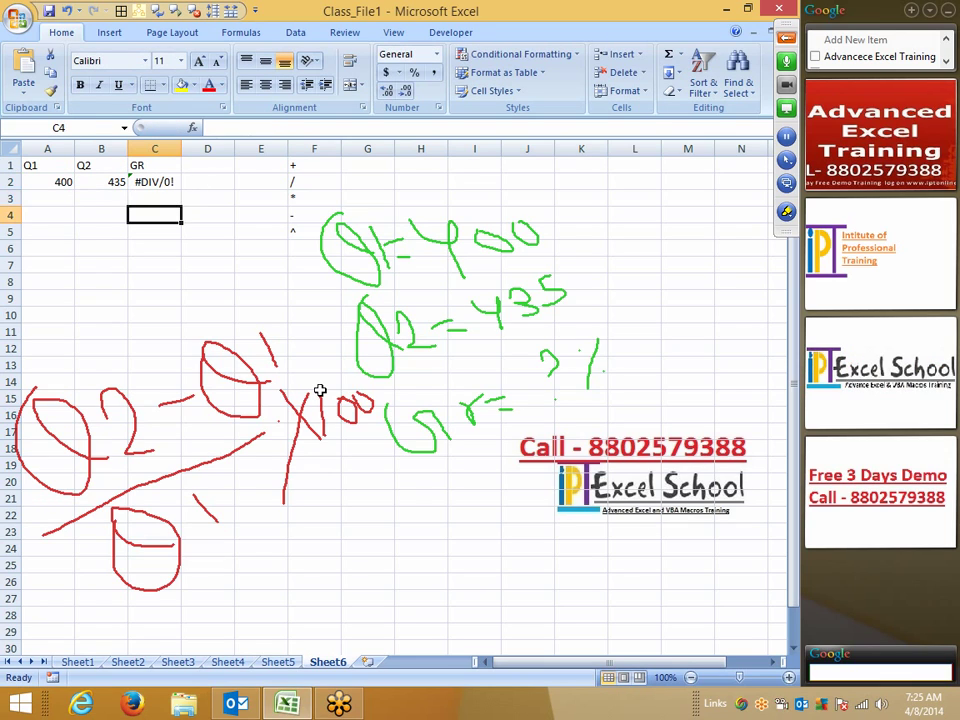
- Enter 0.10 in C4 and format it with Percent Style as 10%
type("10")
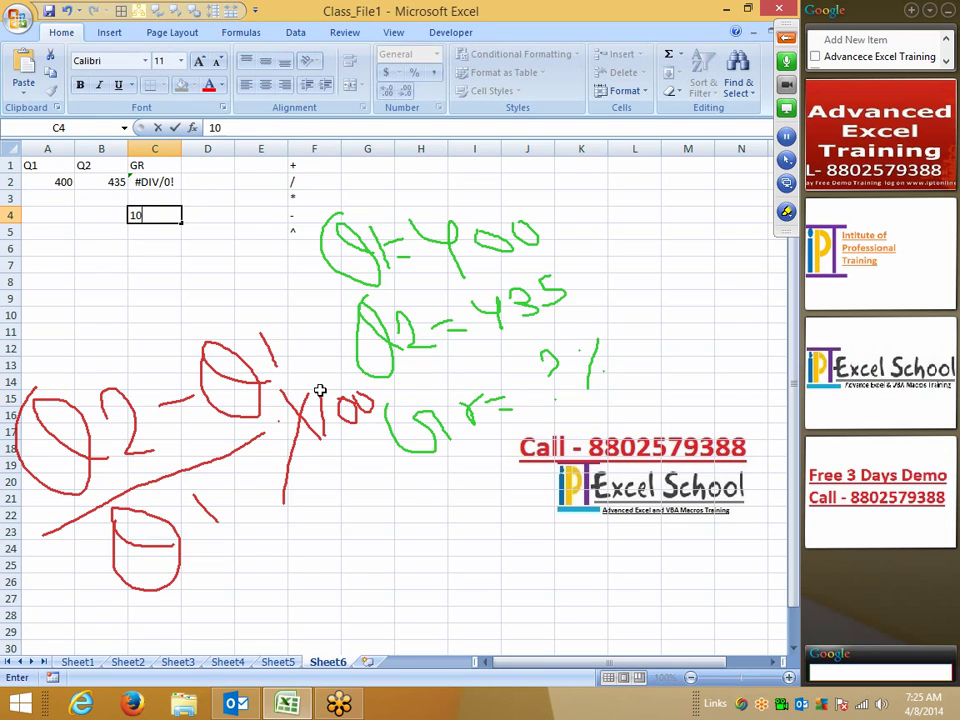
key("Escape")
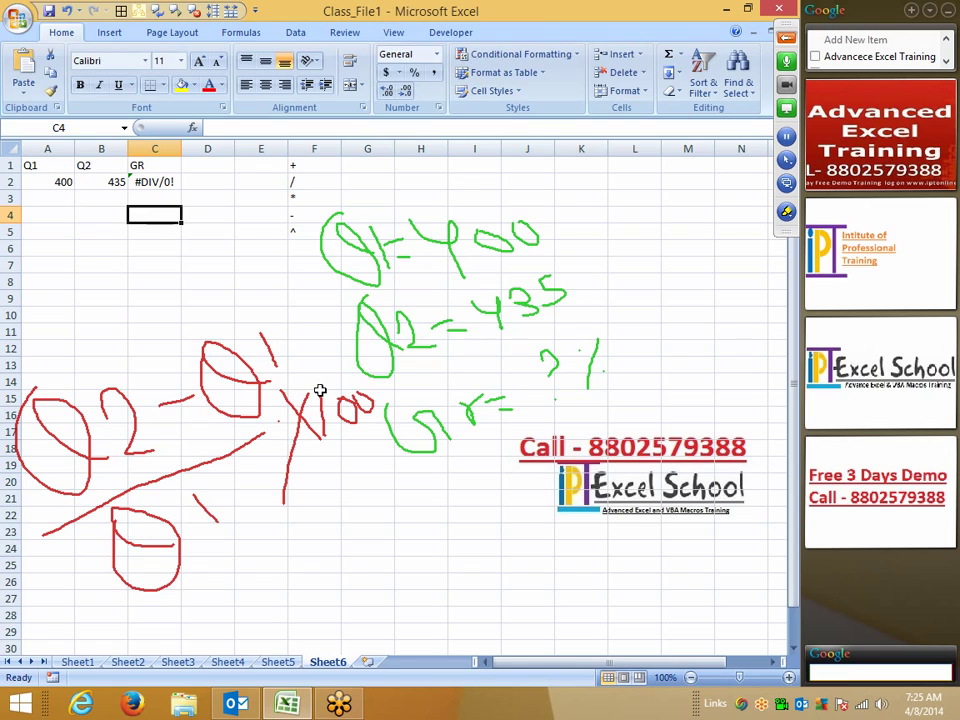
type("0.10")
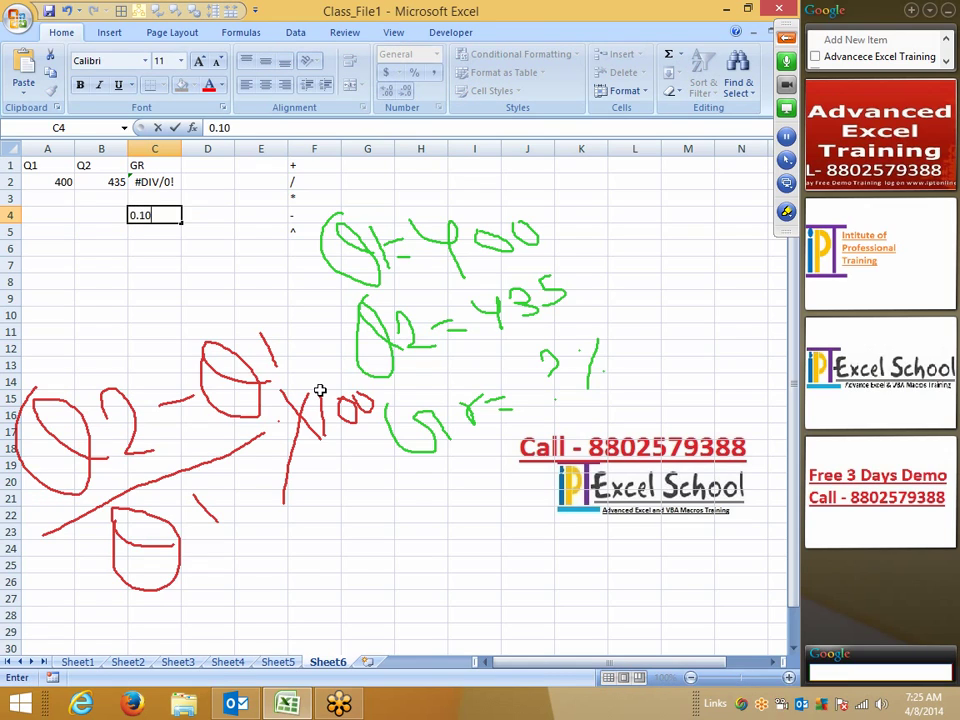
key("Return")
key("Up")
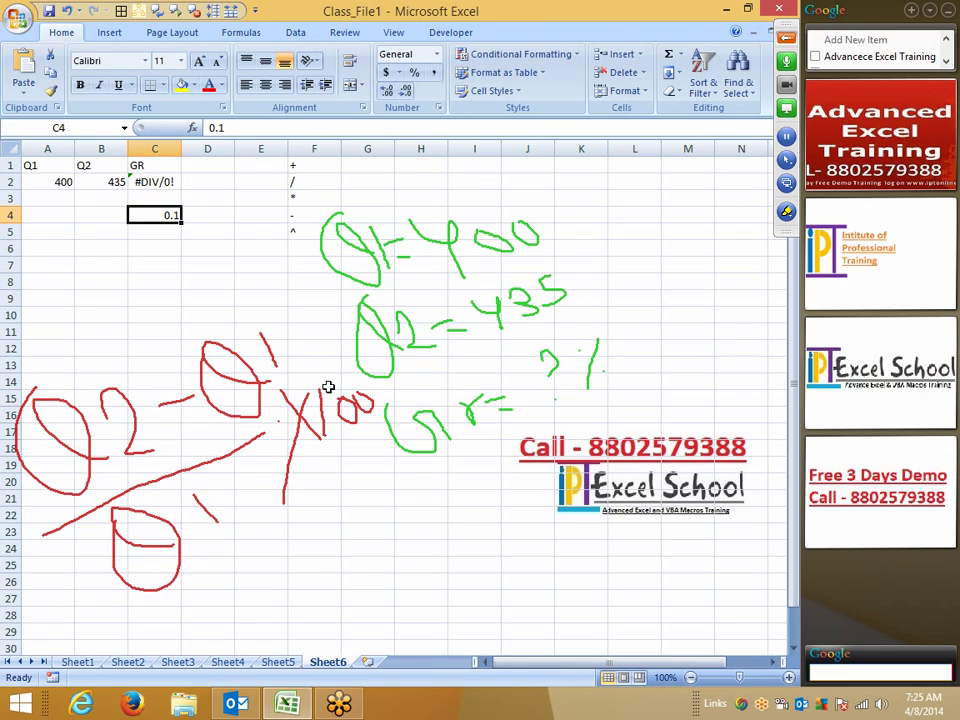
left_click(414, 74)
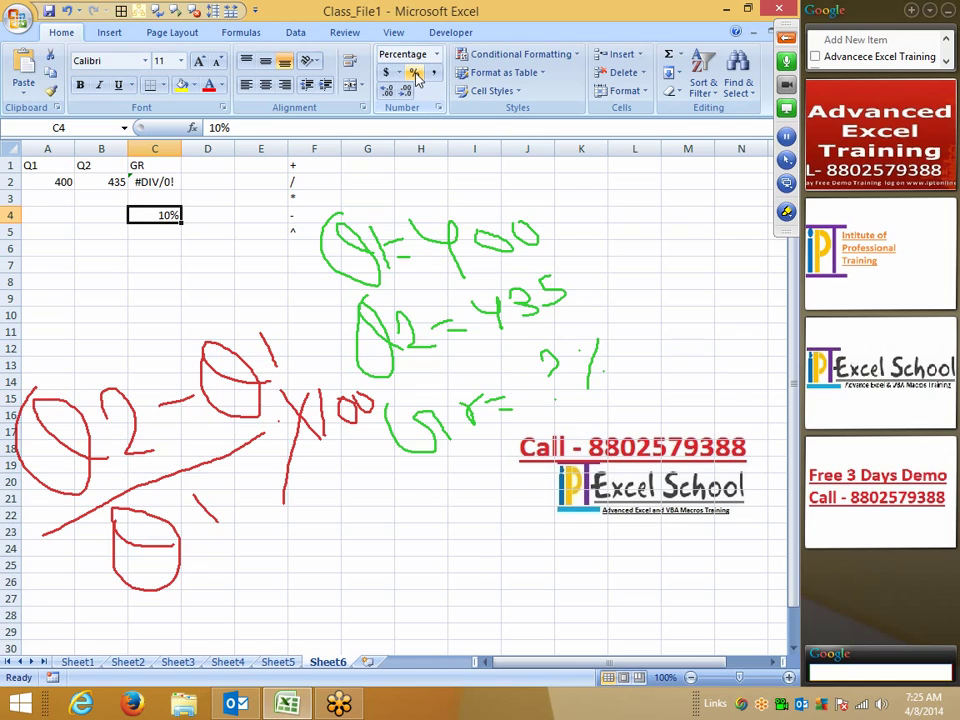
- Fix C2's formula to =B2-A2/A2 so it returns 434
left_click(152, 181)
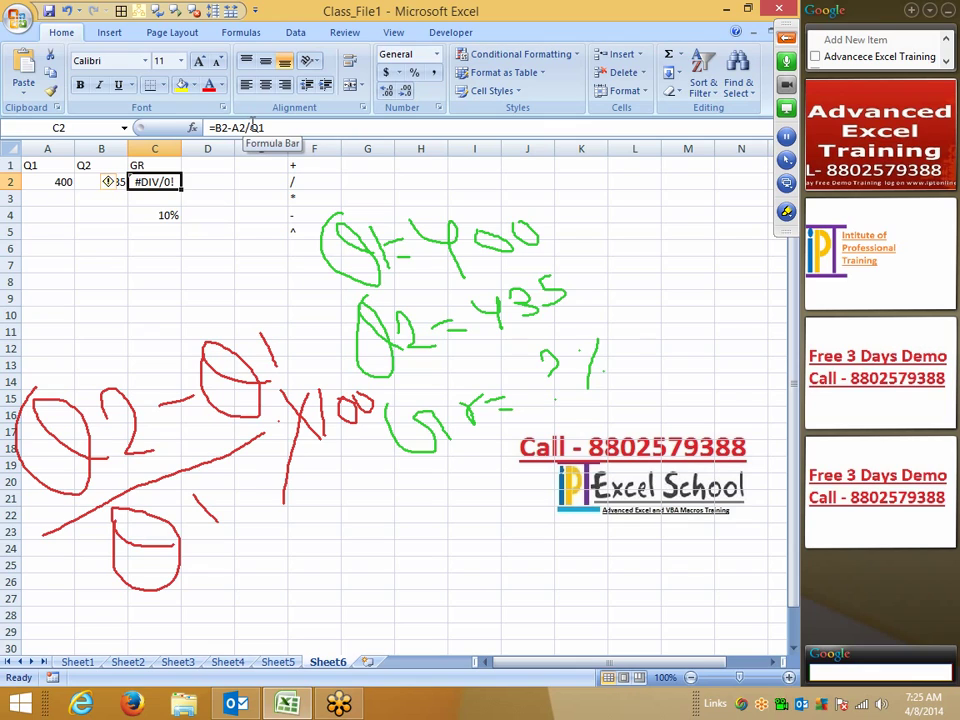
double_click(257, 127)
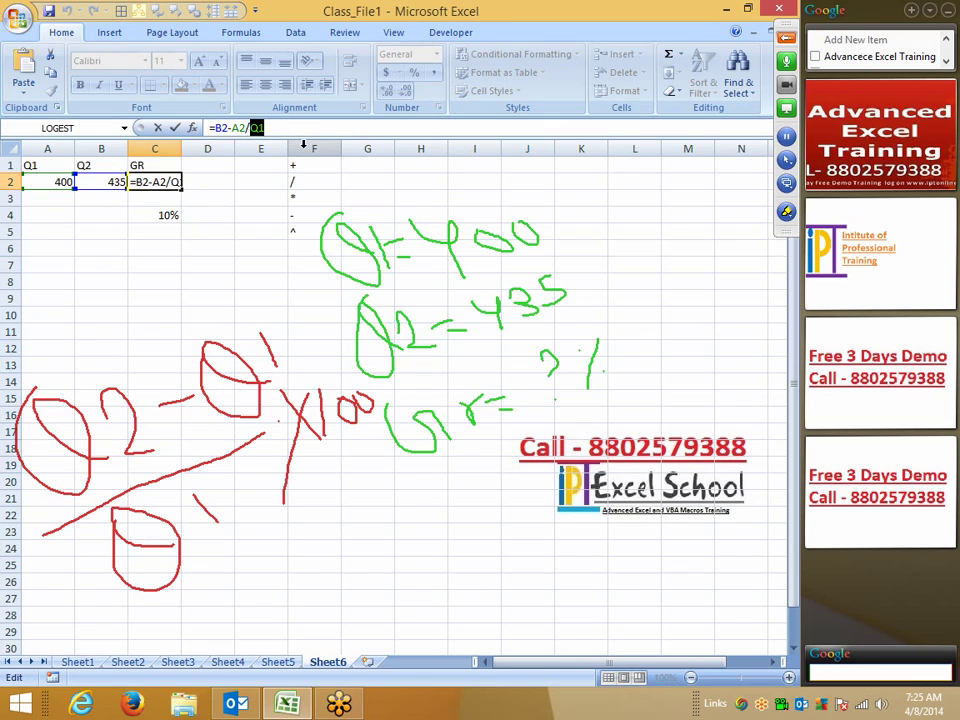
key("BackSpace")
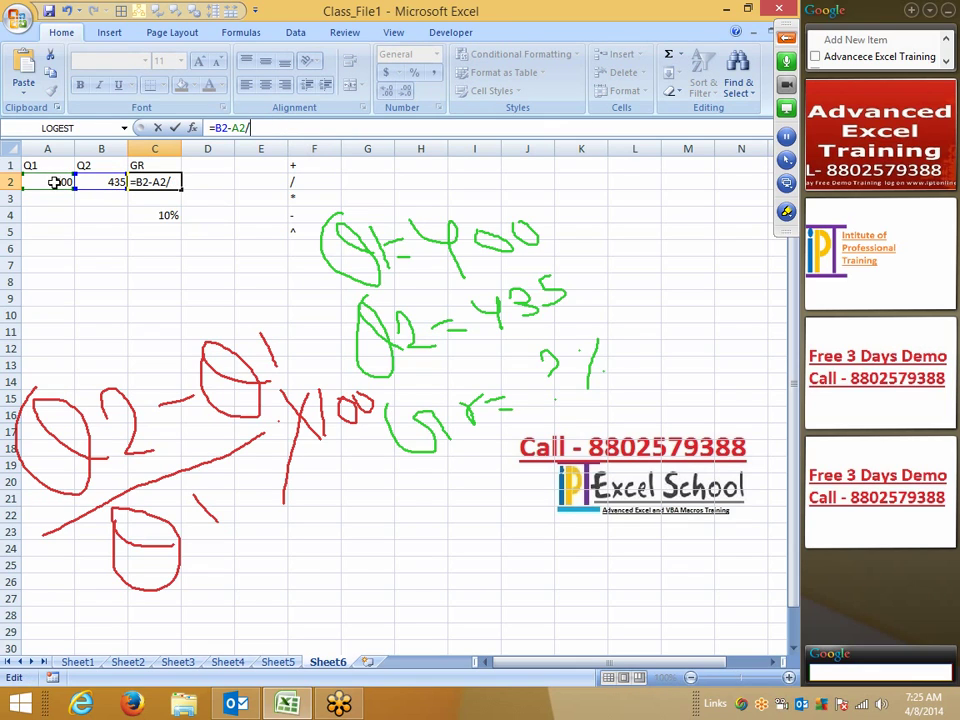
left_click(55, 182)
key("Return")
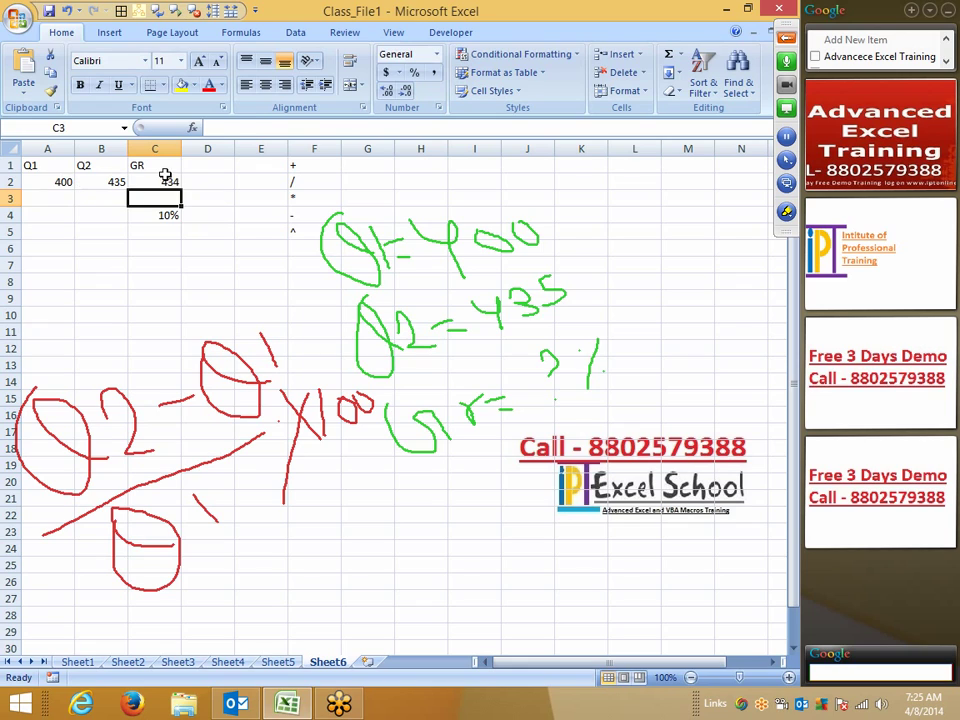
left_click(165, 182)
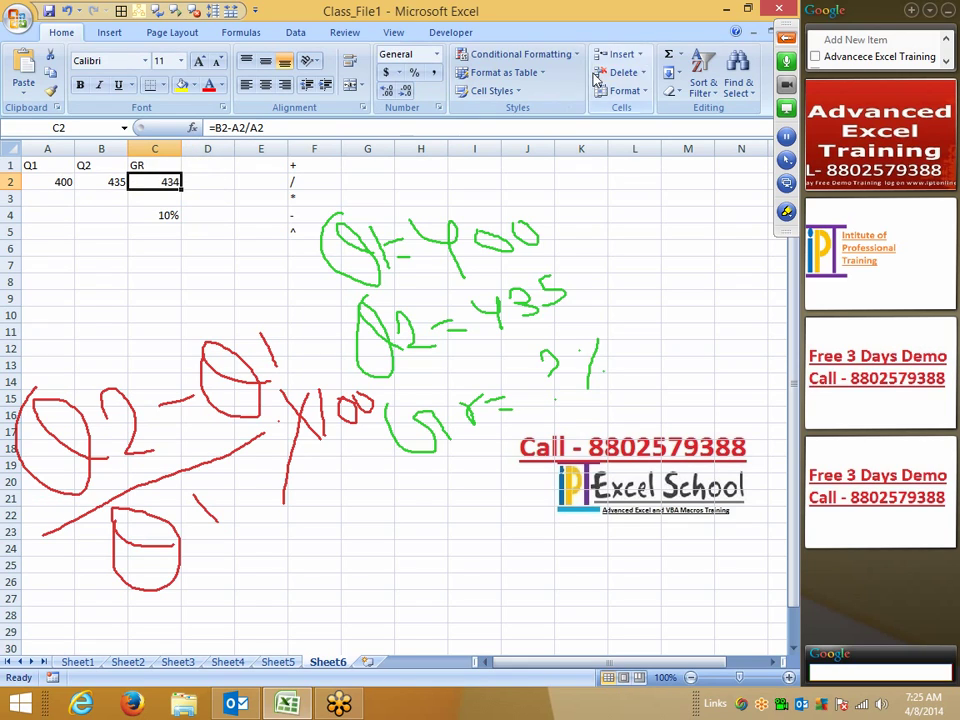
- Use Evaluate Formula on C2: 400/400 becomes 1, then 435-1 gives 434
left_click(240, 33)
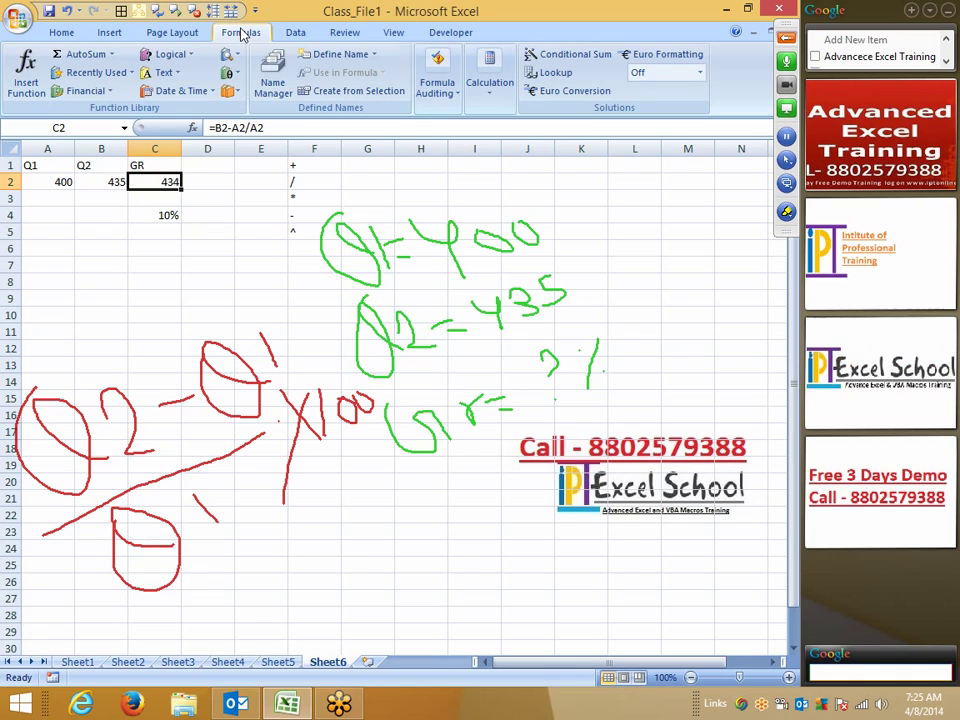
left_click(457, 94)
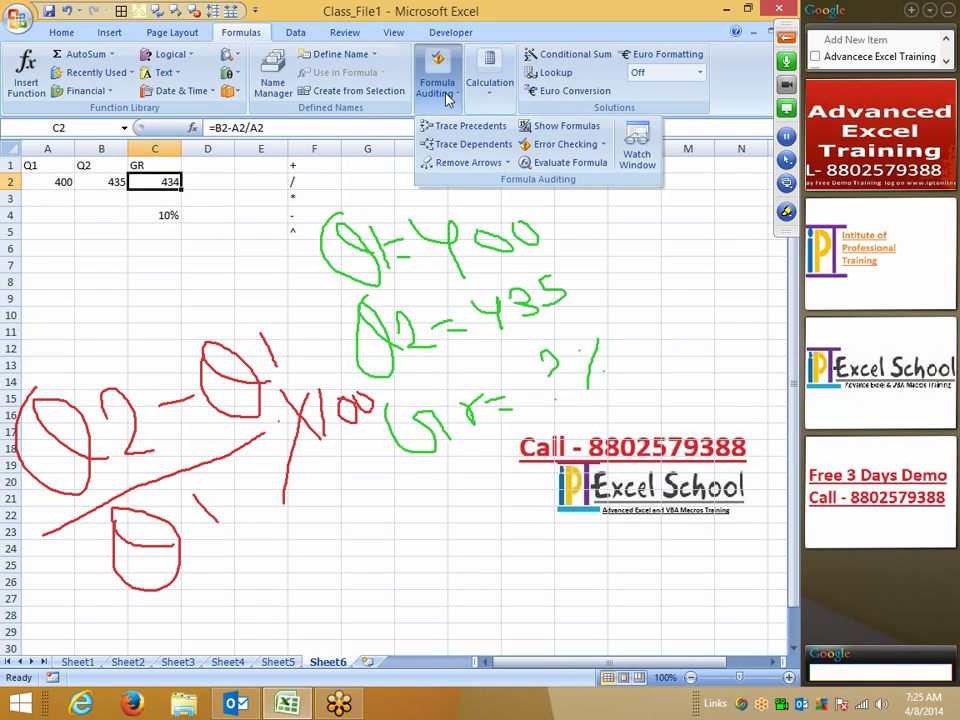
left_click(529, 165)
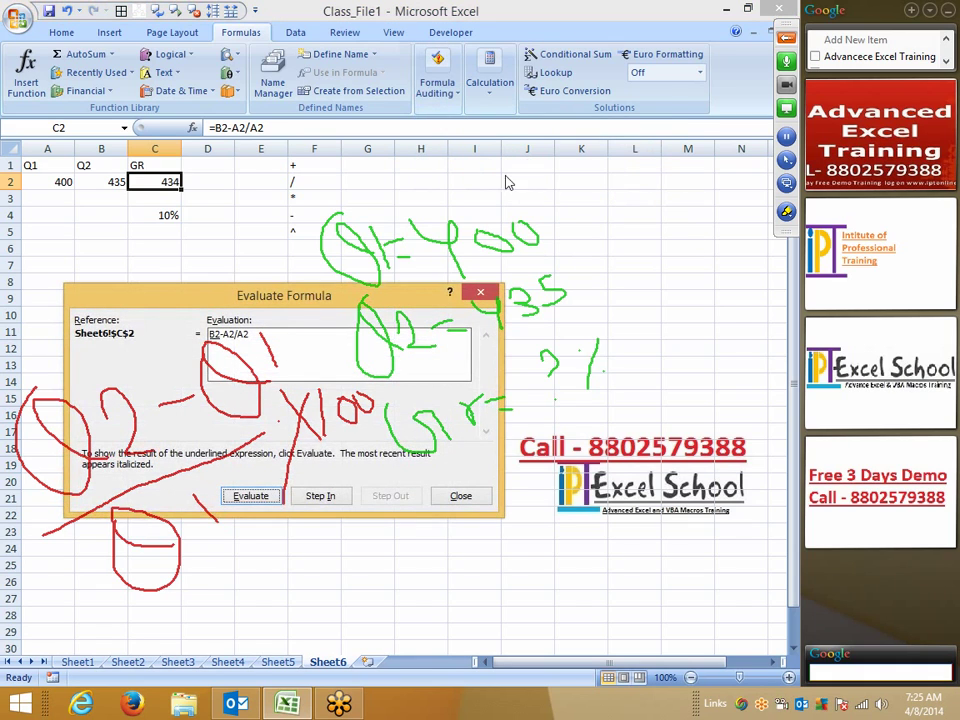
mouse_move(280, 300)
left_mouse_down()
mouse_move(452, 41)
mouse_move(421, 23)
left_mouse_up()
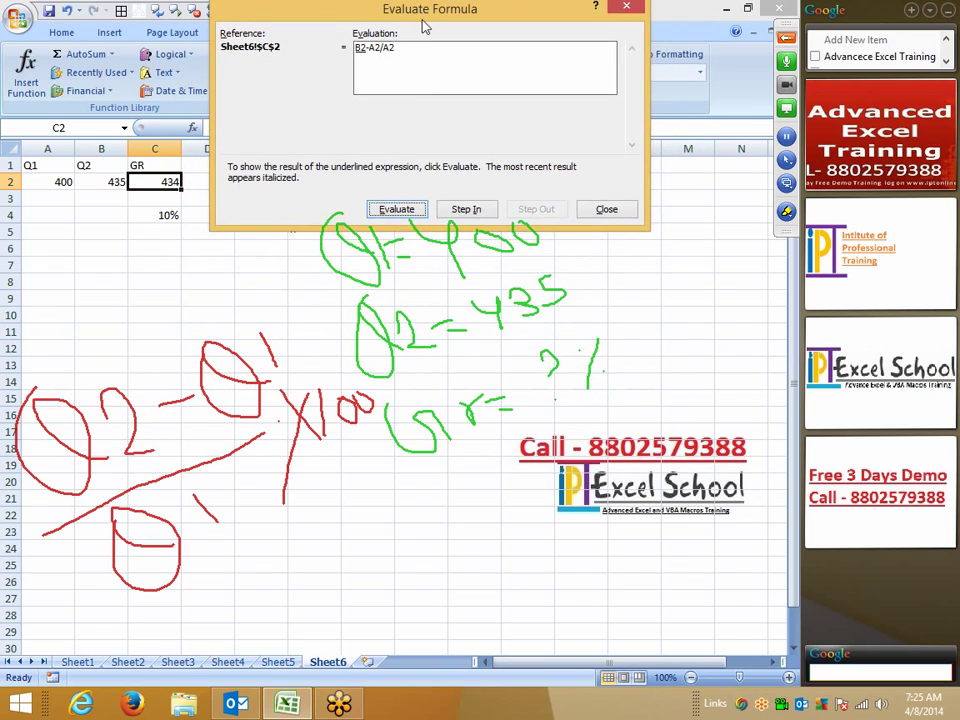
left_click(397, 214)
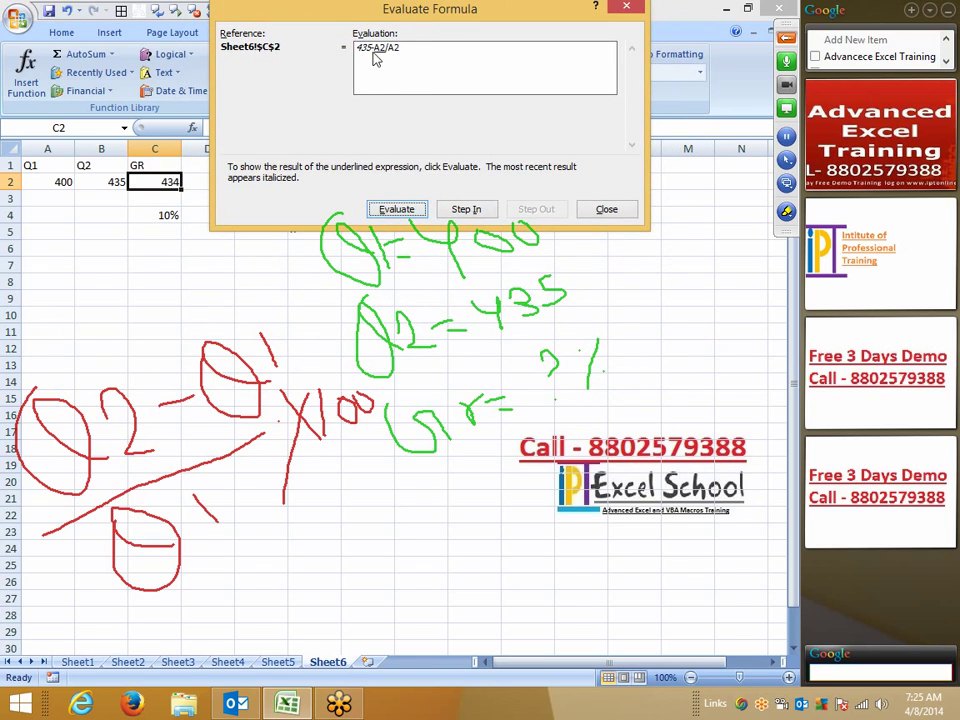
left_click(405, 216)
left_click(402, 212)
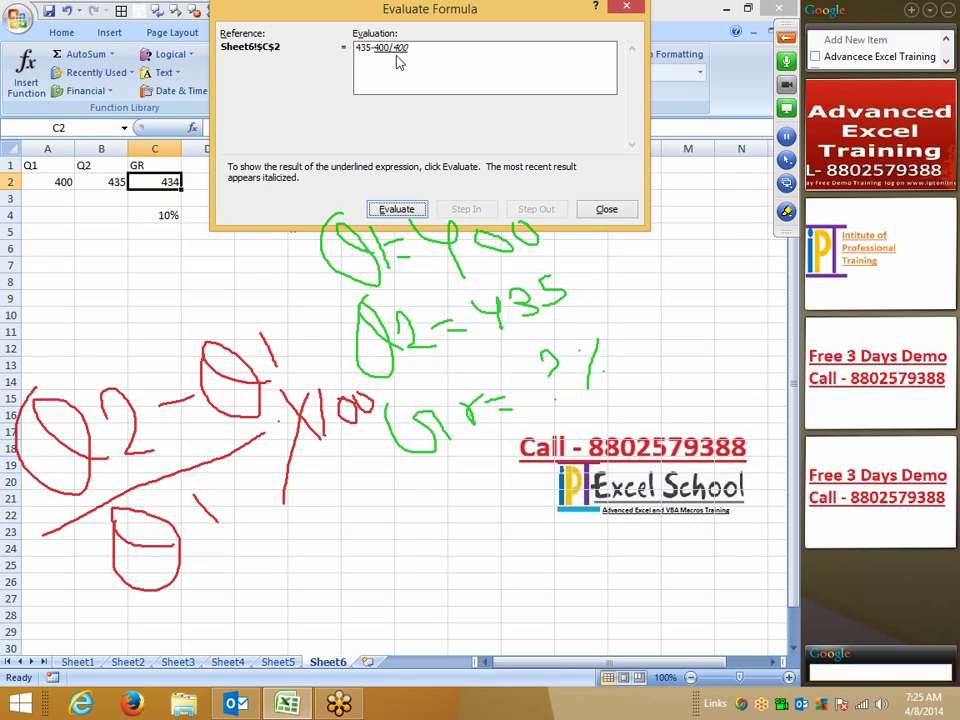
left_click(401, 212)
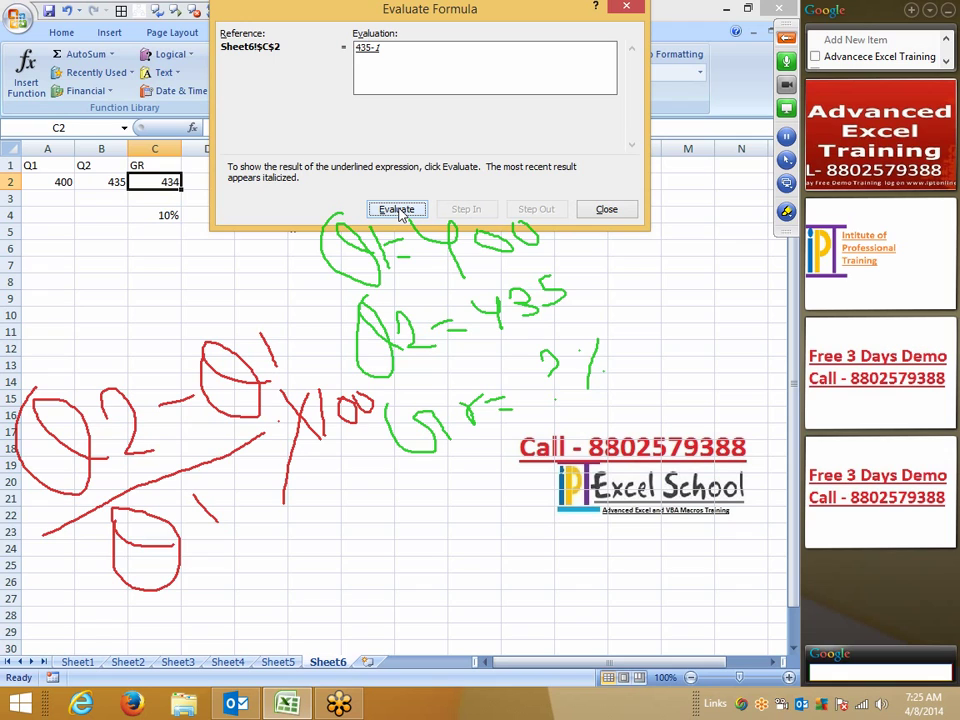
left_click(401, 212)
left_click_drag(284, 7, 174, 236)
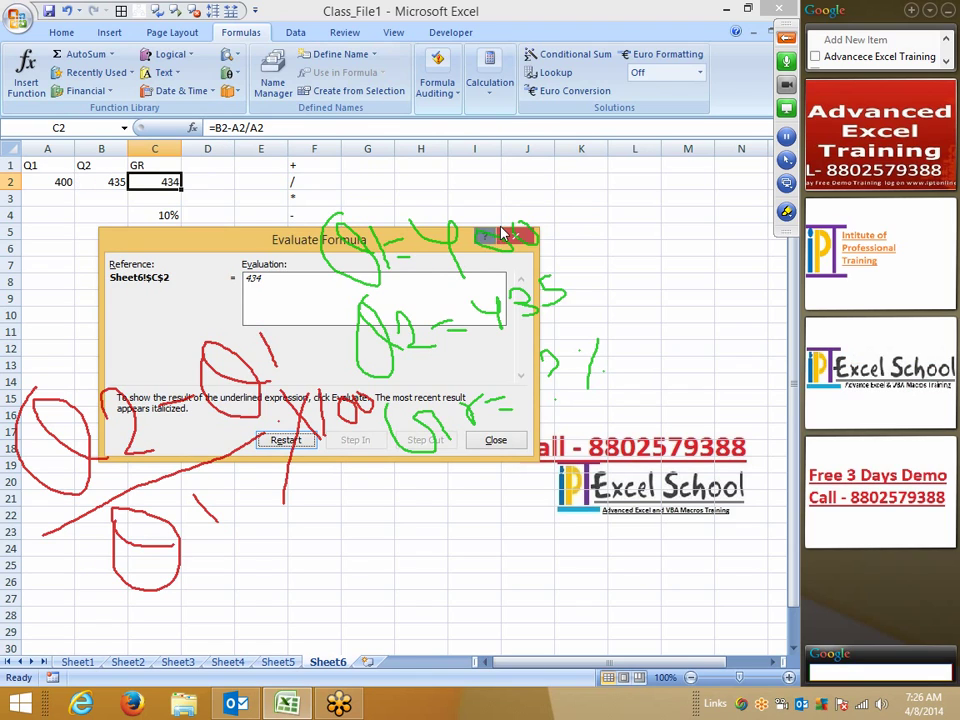
key("Escape")
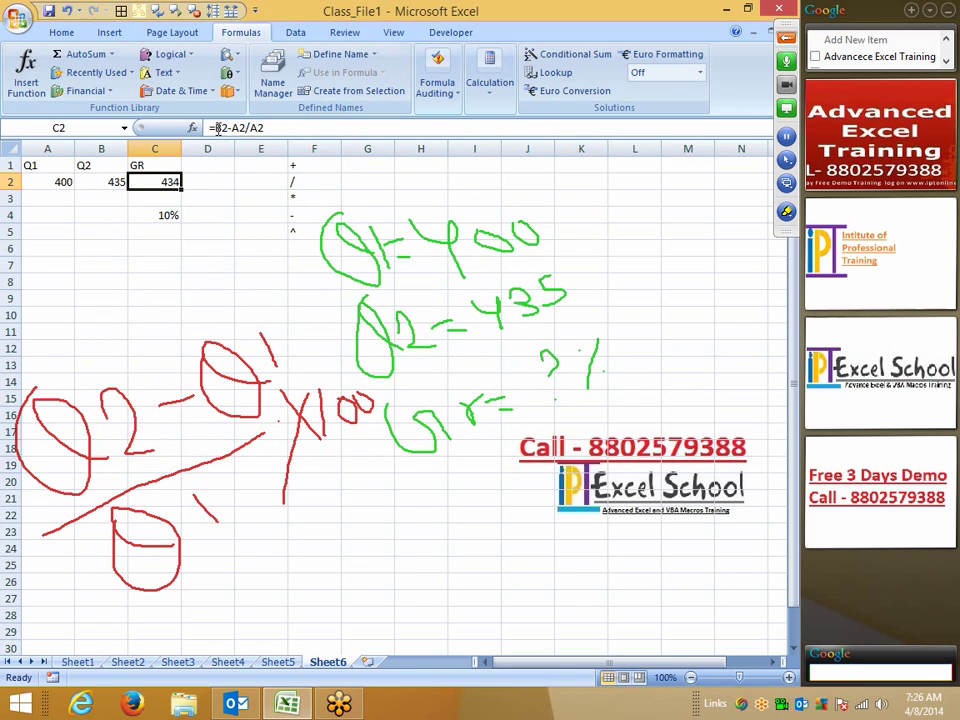
- Rewrite C2 as =(B2-A2)/A2, verify it with Evaluate Formula, and format it as 9%
left_click(240, 128)
type("(")
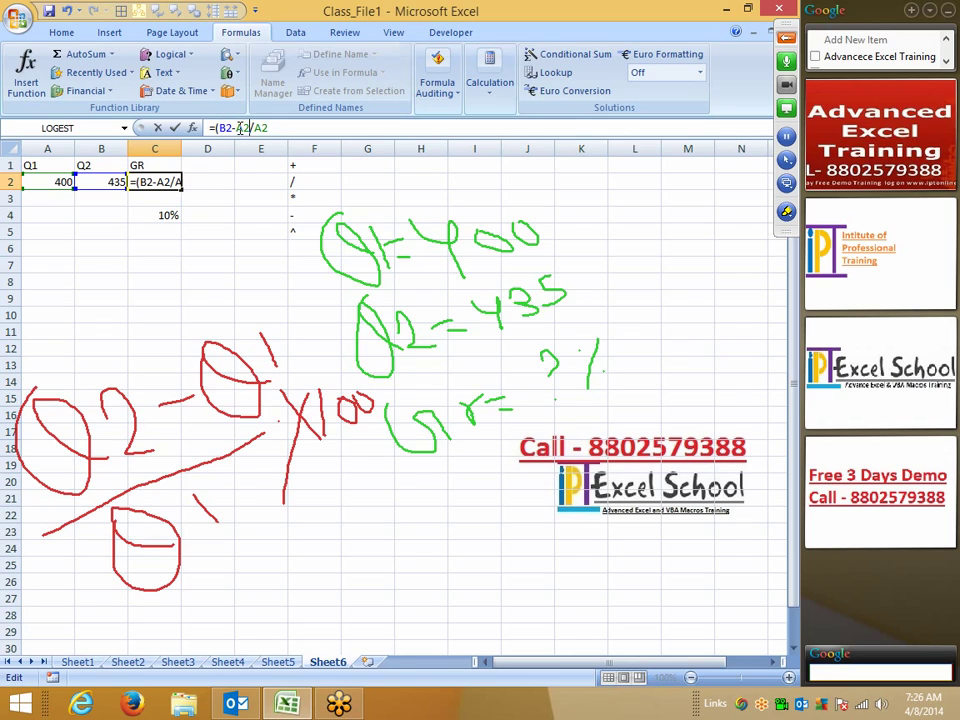
type(")")
key("Return")
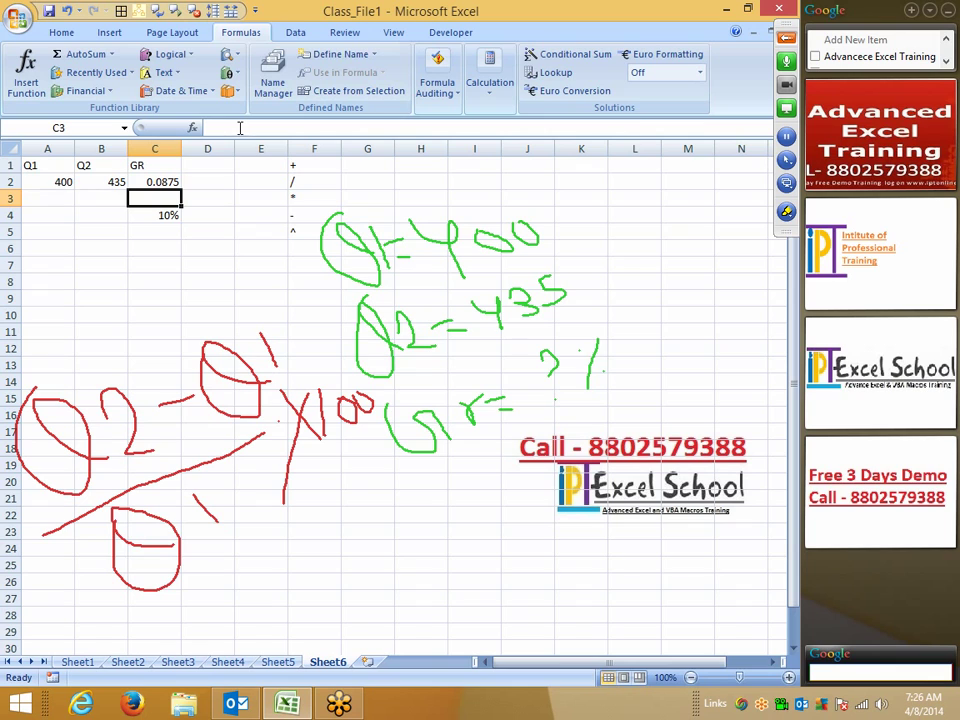
key("Up")
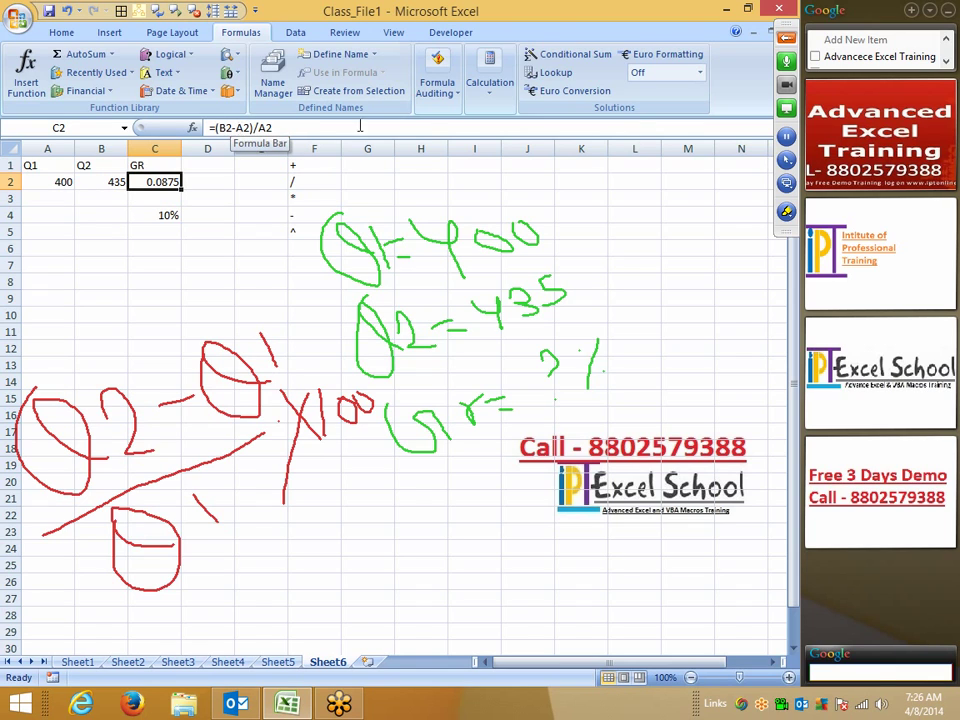
left_click(440, 88)
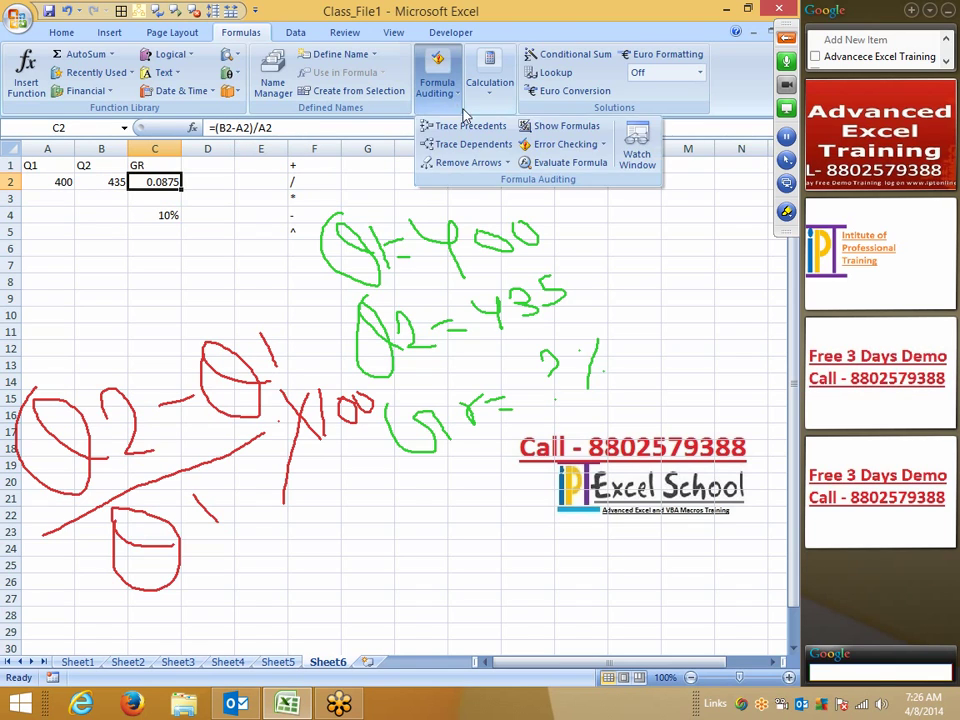
left_click(527, 163)
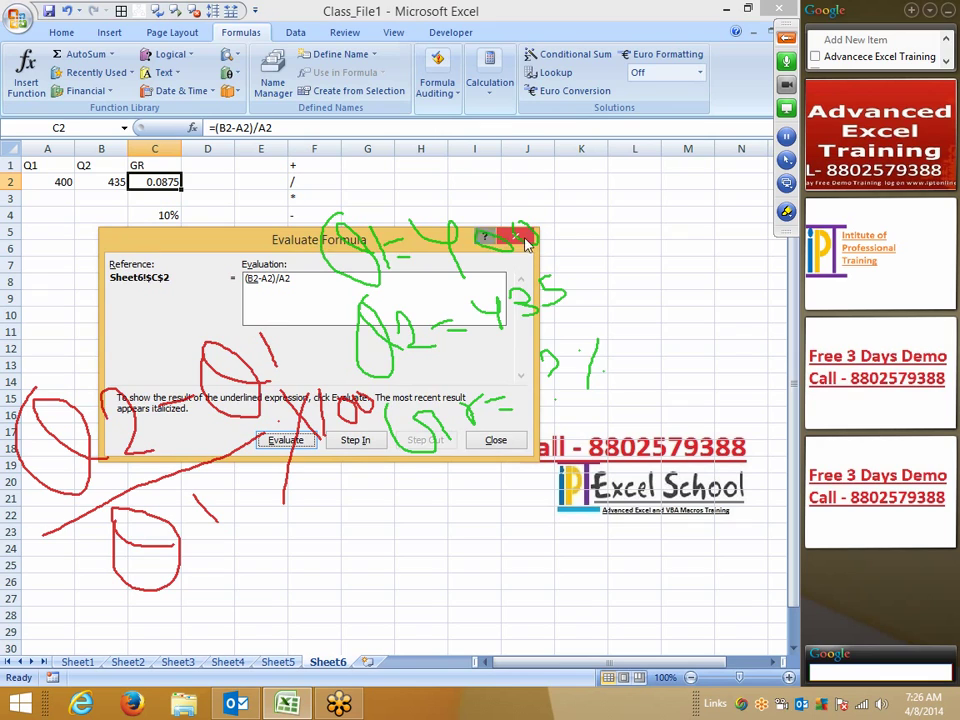
left_click(527, 240)
left_click(61, 32)
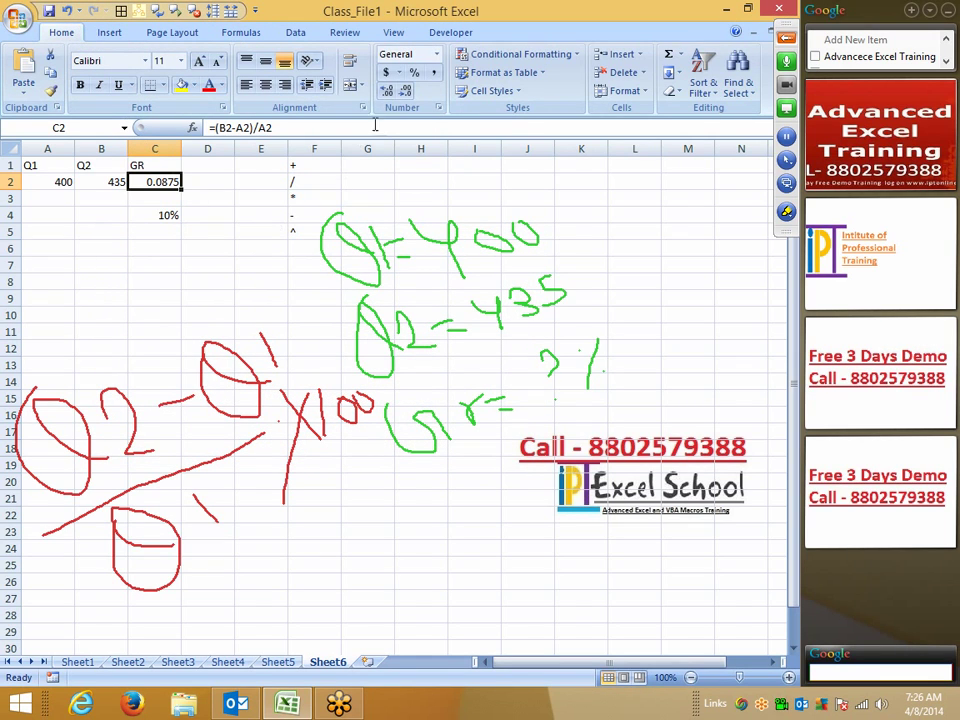
left_click(414, 73)
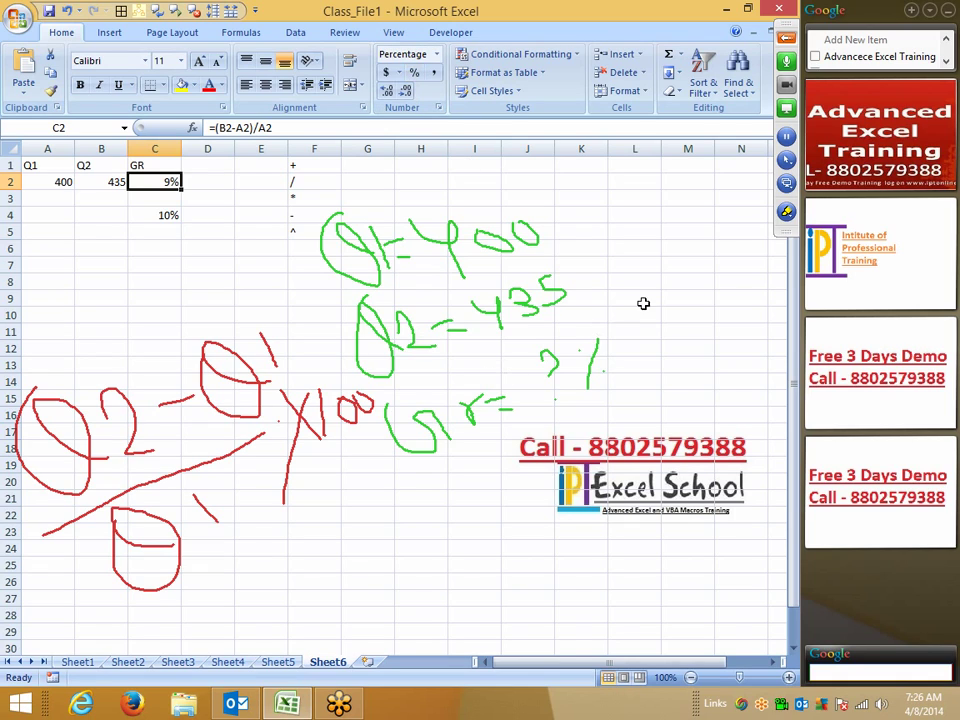
- Erase all the earlier hand-drawn notes from the sheet
left_click(786, 211)
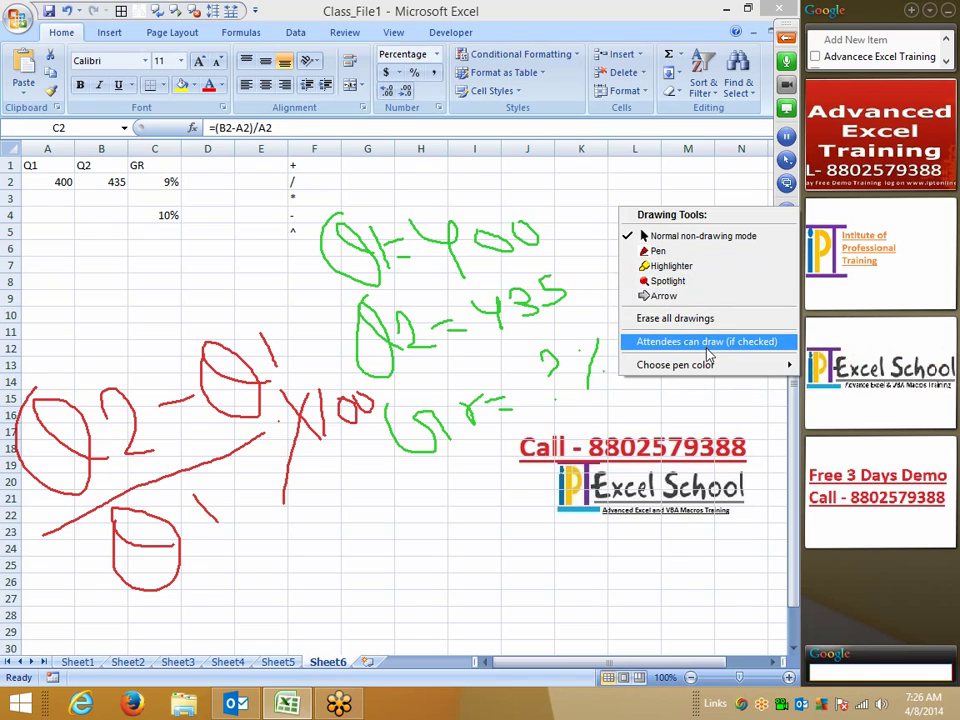
left_click(670, 319)
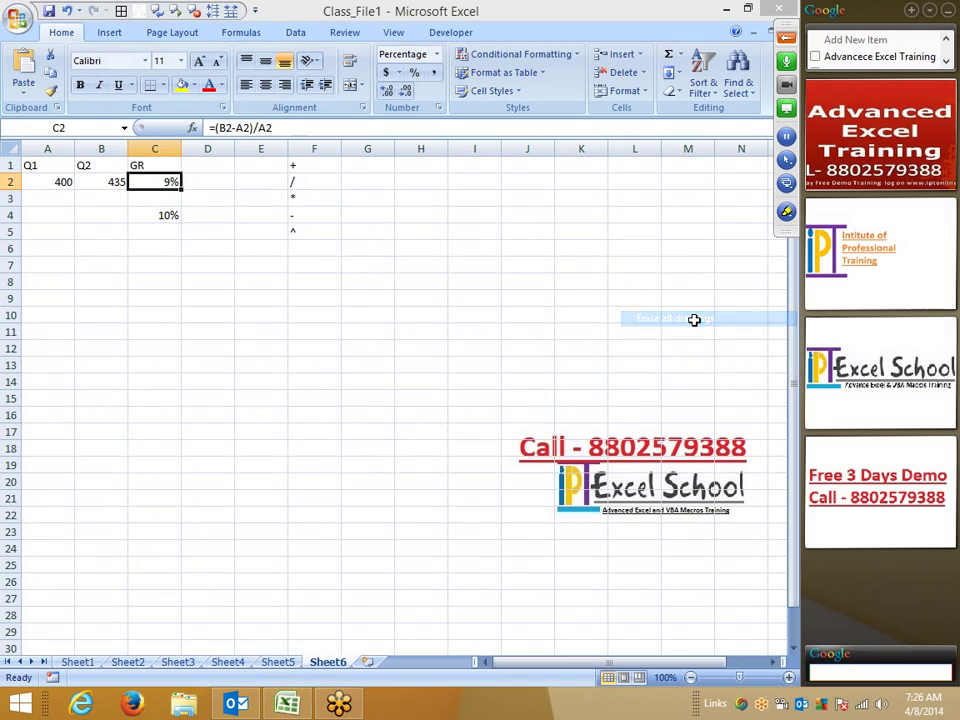
left_click(161, 352)
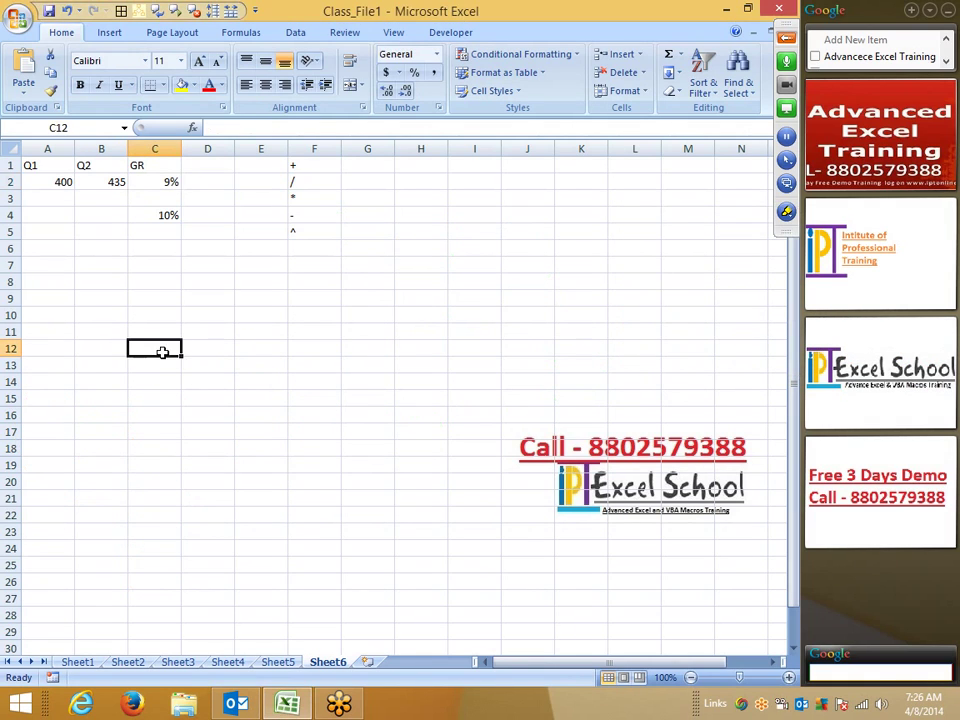
- Switch to the pen and write 900.435 in red beside the data
left_click(786, 211)
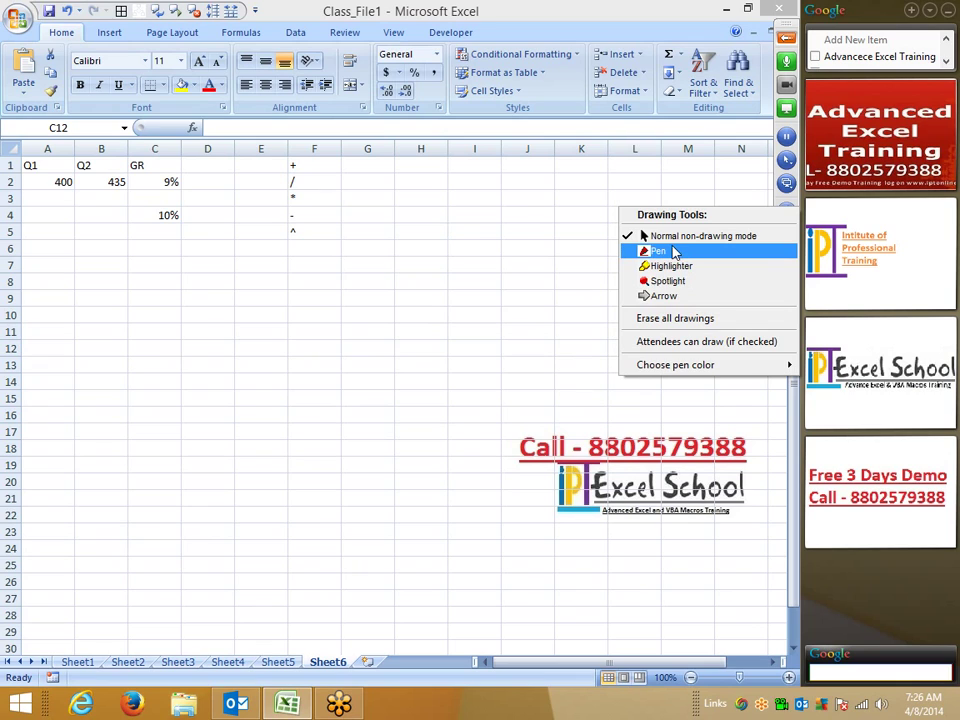
left_click(670, 251)
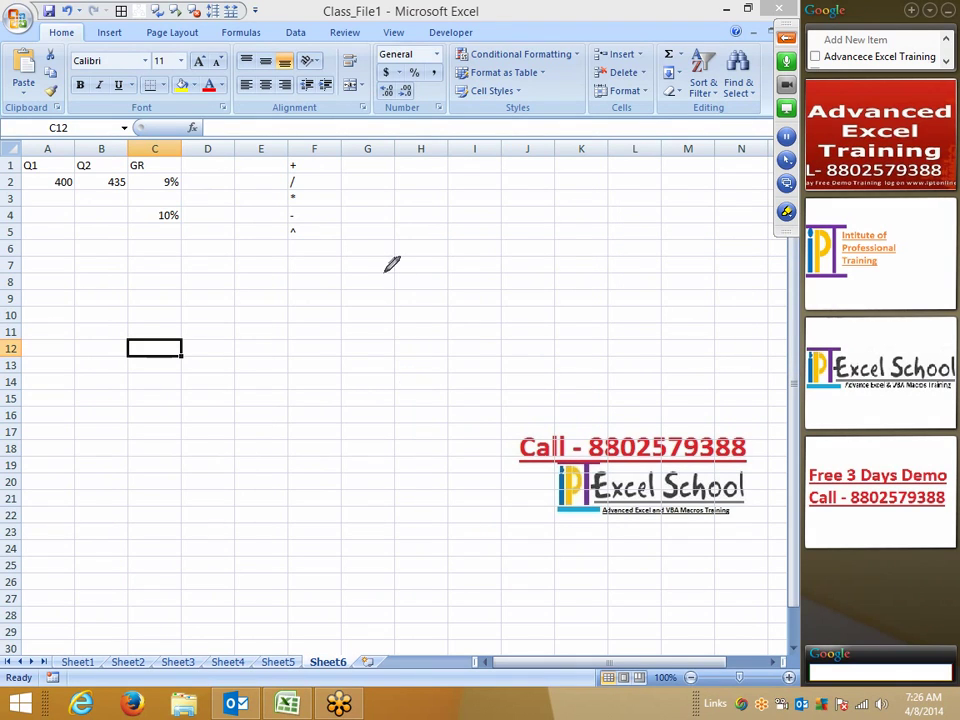
left_click_drag(371, 192, 370, 298)
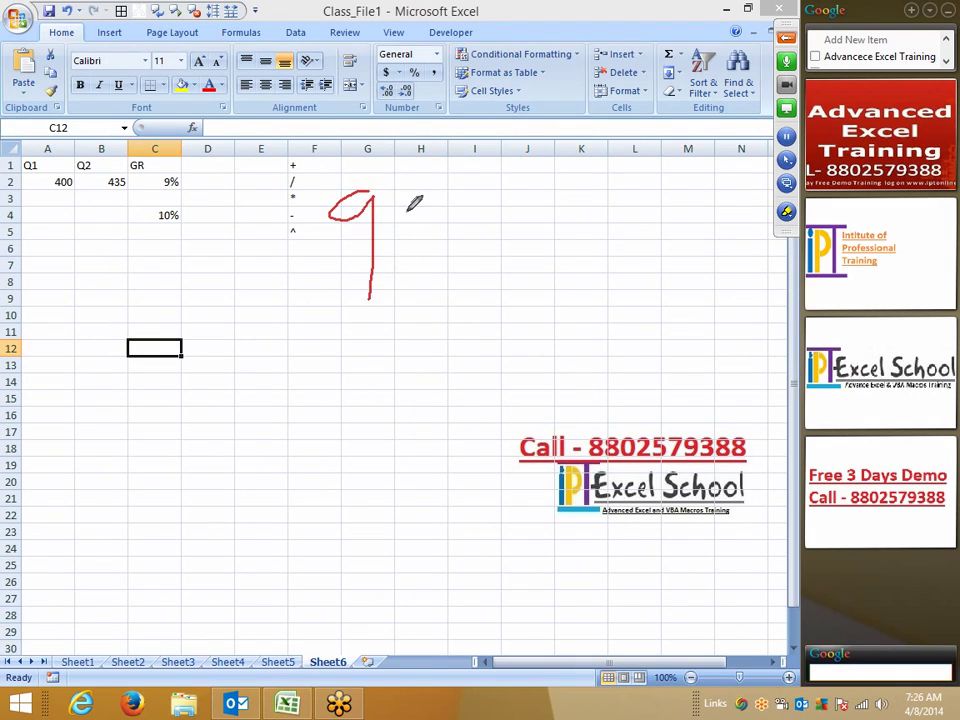
mouse_move(414, 204)
left_mouse_down()
mouse_move(450, 242)
mouse_move(430, 203)
mouse_move(458, 200)
left_mouse_up()
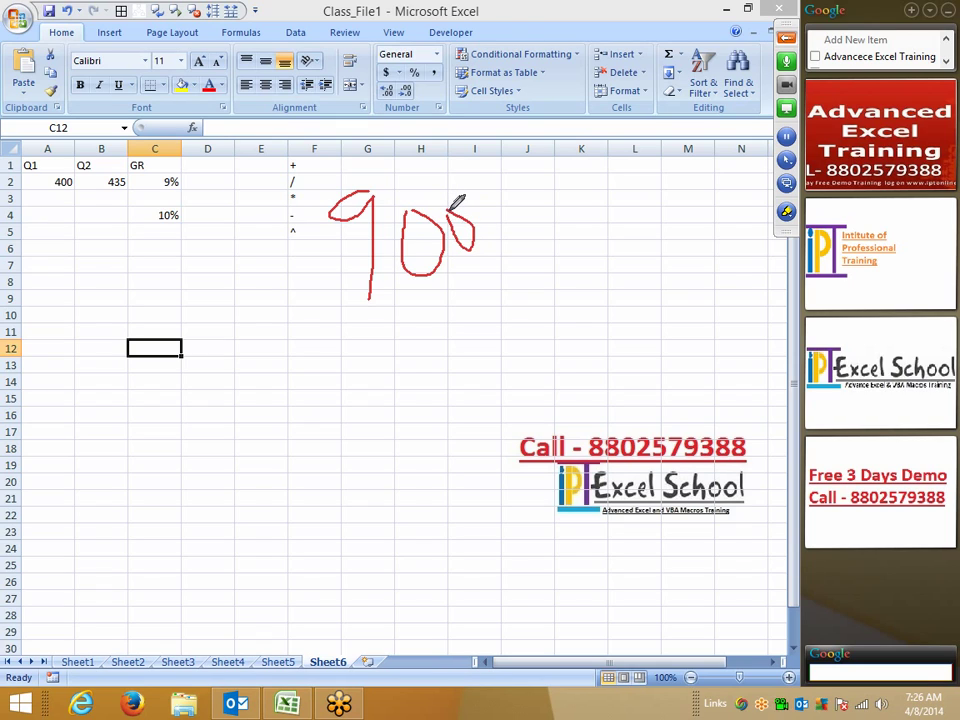
left_click_drag(517, 250, 519, 285)
mouse_move(560, 197)
left_mouse_down()
mouse_move(602, 236)
mouse_move(605, 289)
left_mouse_up()
mouse_move(640, 205)
left_mouse_down()
mouse_move(668, 240)
mouse_move(655, 286)
left_mouse_up()
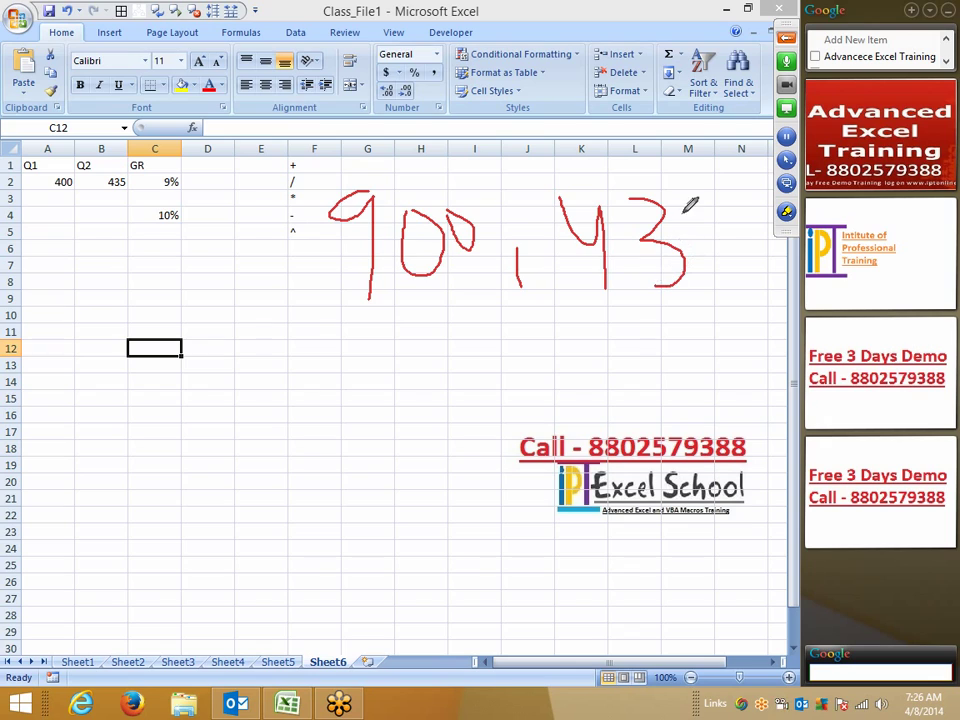
mouse_move(686, 191)
left_mouse_down()
mouse_move(712, 190)
mouse_move(708, 258)
left_mouse_up()
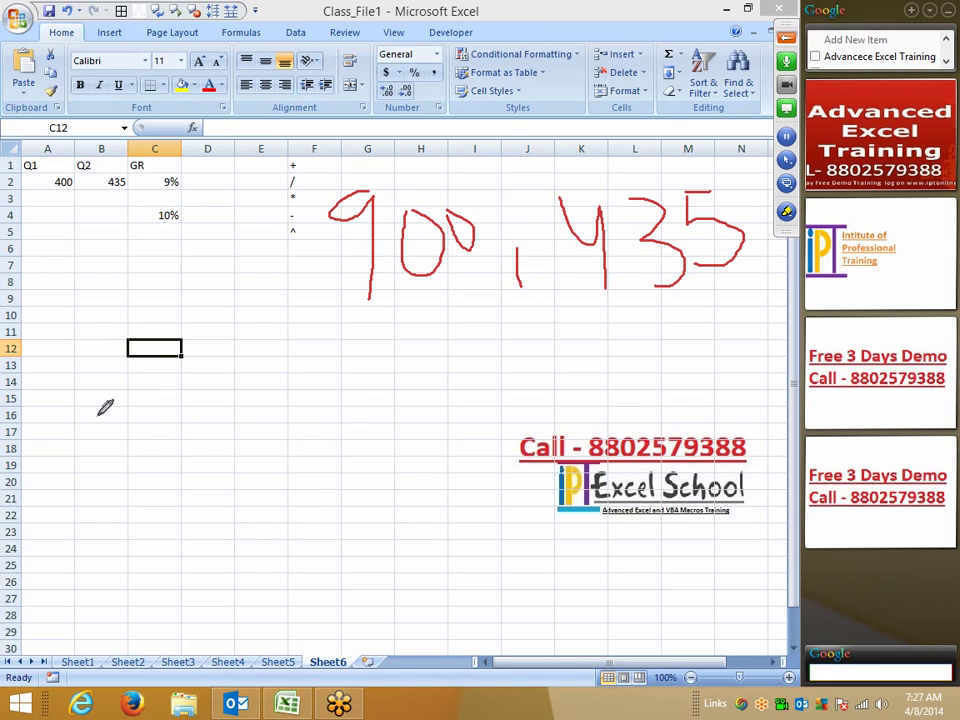
- Write 435 in red below the data, crossing out a mistaken 90
mouse_move(104, 354)
left_mouse_down()
mouse_move(118, 367)
mouse_move(114, 468)
left_mouse_up()
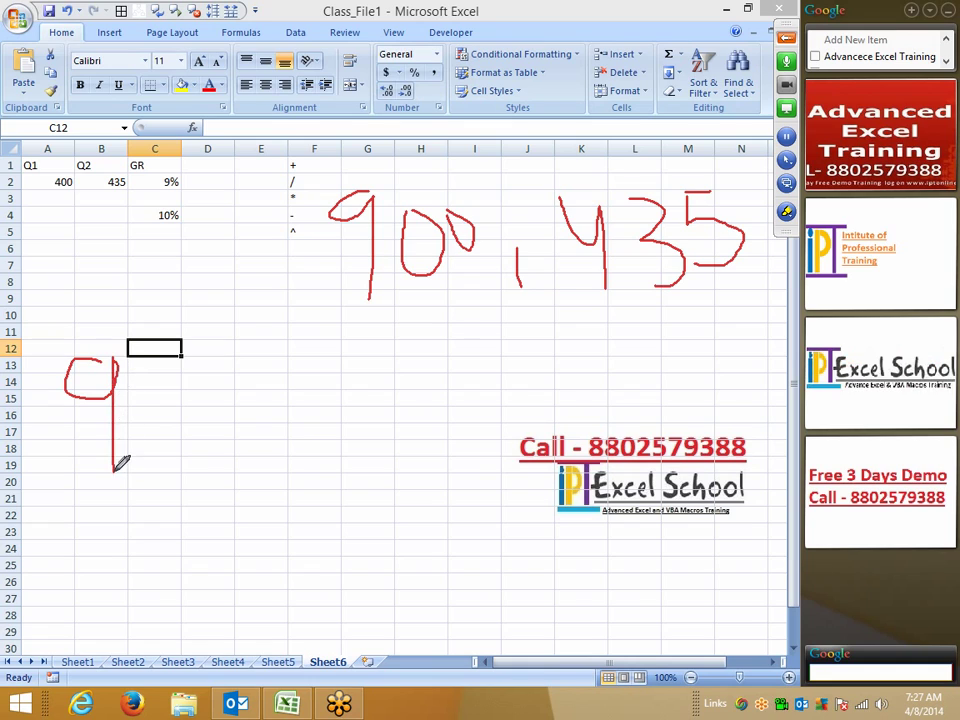
mouse_move(150, 354)
left_mouse_down()
mouse_move(197, 368)
mouse_move(177, 349)
left_mouse_up()
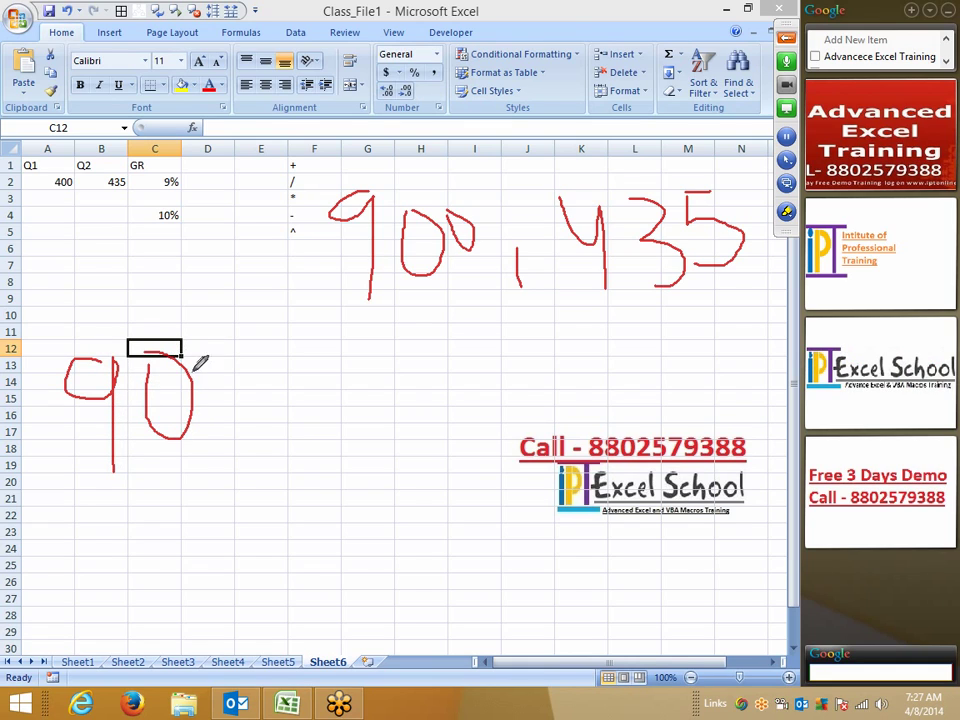
left_click_drag(90, 377, 218, 418)
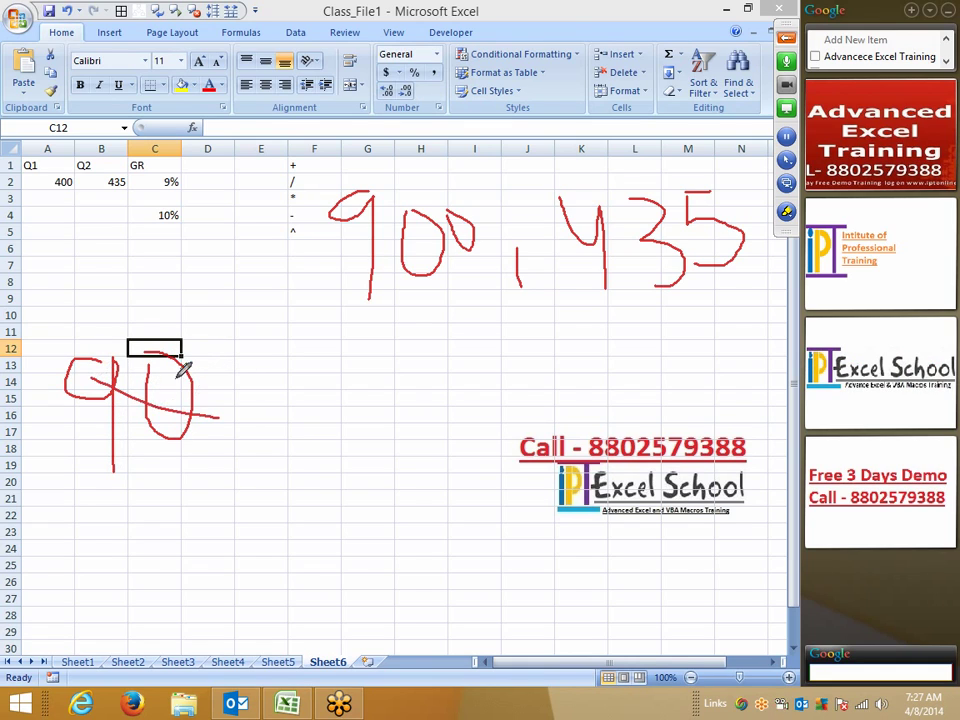
left_click_drag(165, 362, 107, 430)
mouse_move(64, 490)
left_mouse_down()
mouse_move(130, 488)
mouse_move(112, 558)
left_mouse_up()
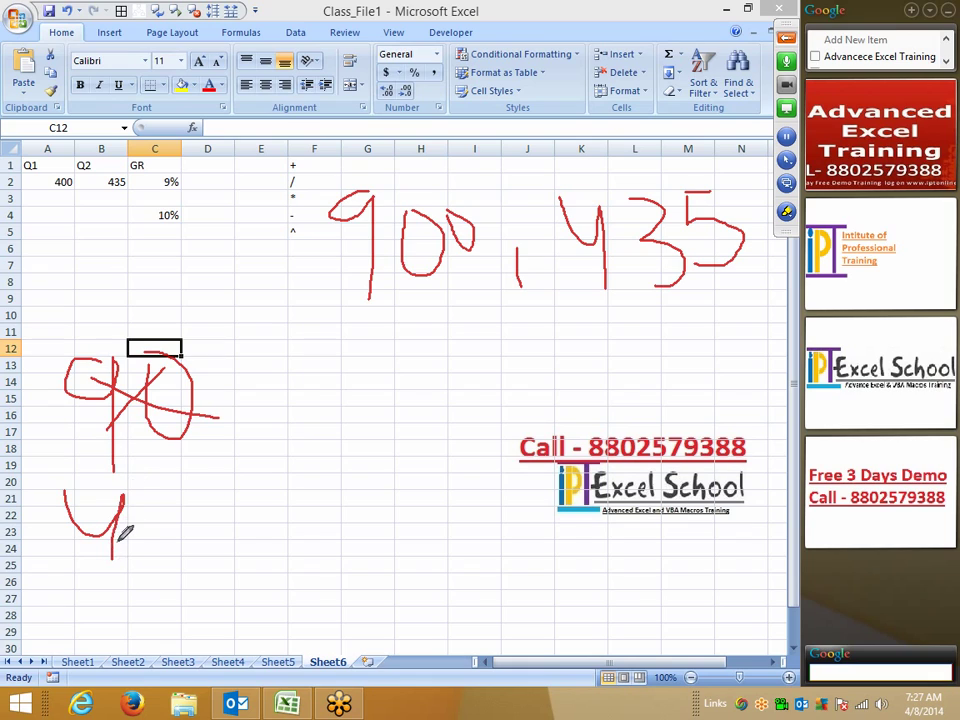
mouse_move(150, 489)
left_mouse_down()
mouse_move(185, 540)
mouse_move(155, 546)
left_mouse_up()
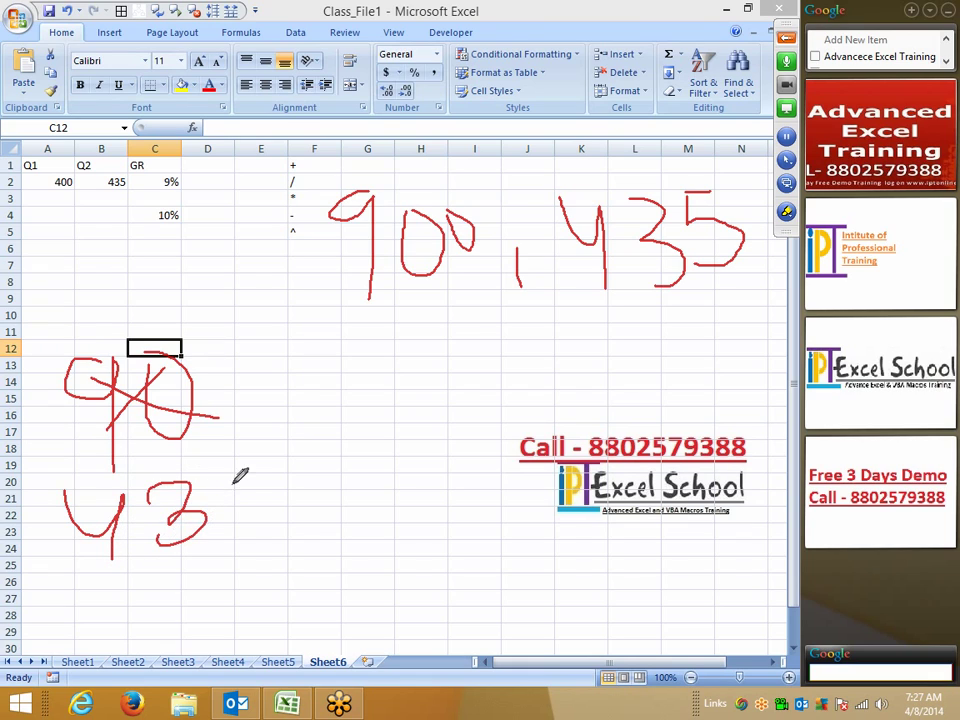
left_click_drag(228, 482, 228, 530)
left_click_drag(230, 479, 256, 465)
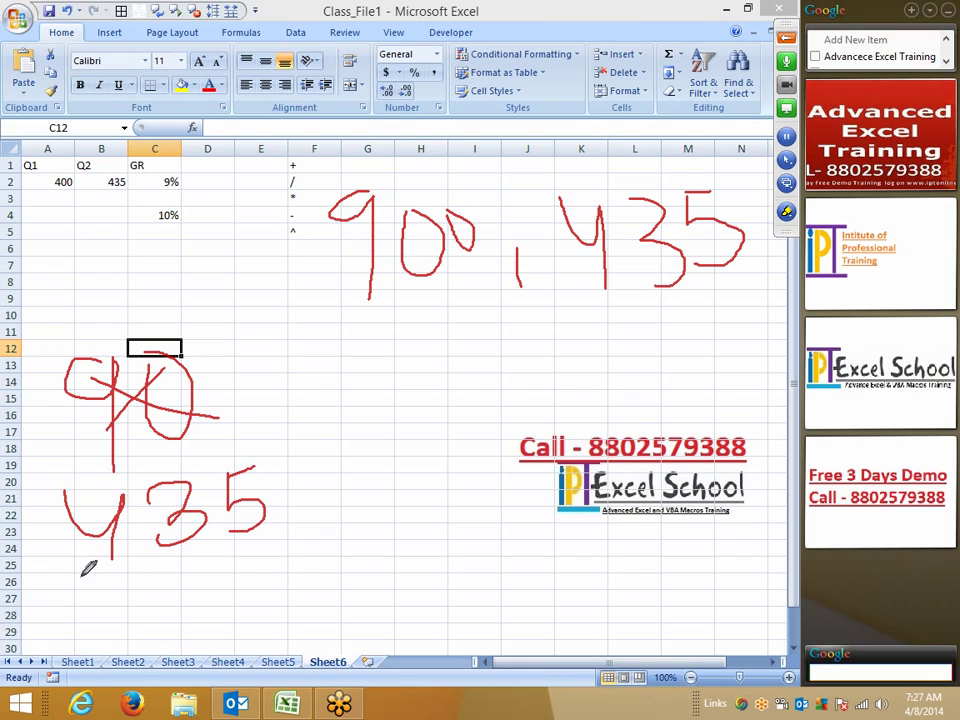
- Complete the red fraction 435 / 900 × 100 and return to normal non-drawing mode
left_click_drag(80, 577, 292, 556)
mouse_move(176, 588)
left_mouse_down()
mouse_move(162, 598)
mouse_move(176, 628)
left_mouse_up()
mouse_move(212, 585)
left_mouse_down()
mouse_move(242, 606)
mouse_move(251, 574)
mouse_move(294, 583)
mouse_move(295, 615)
left_mouse_up()
mouse_move(310, 522)
left_mouse_down()
mouse_move(352, 572)
mouse_move(336, 570)
left_mouse_up()
left_click_drag(378, 522, 385, 555)
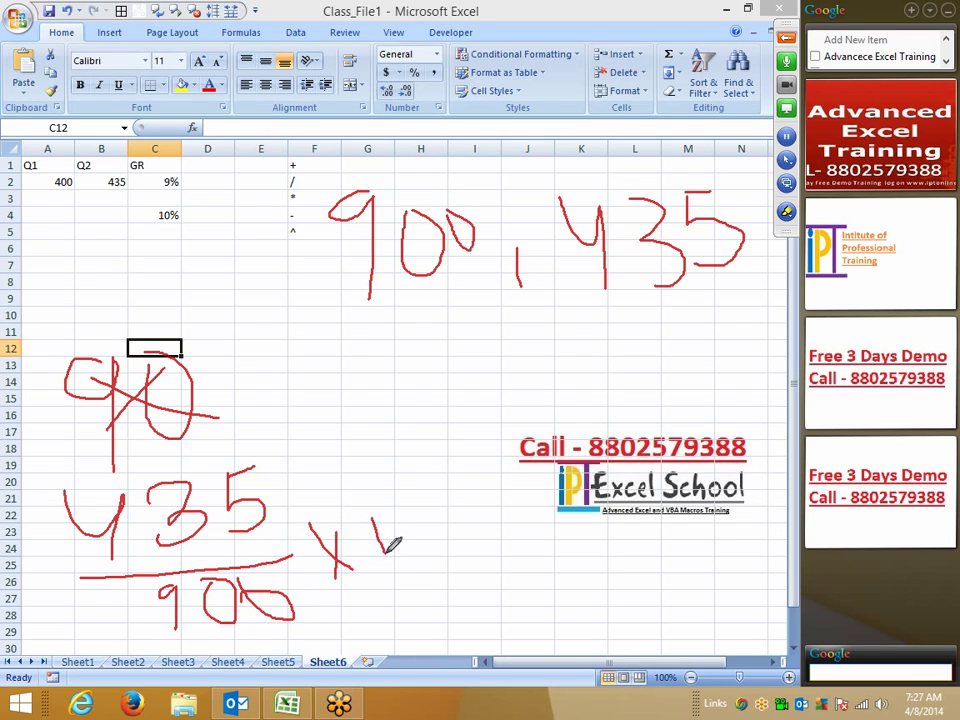
mouse_move(404, 512)
left_mouse_down()
mouse_move(410, 530)
mouse_move(455, 512)
mouse_move(440, 495)
left_mouse_up()
right_click(418, 458)
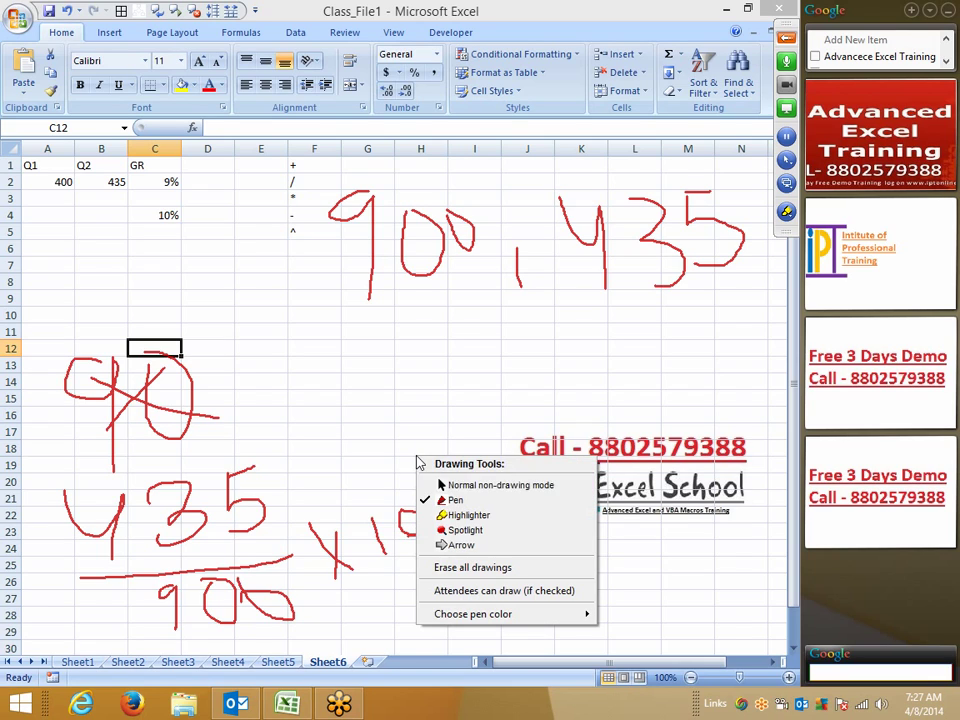
left_click(462, 486)
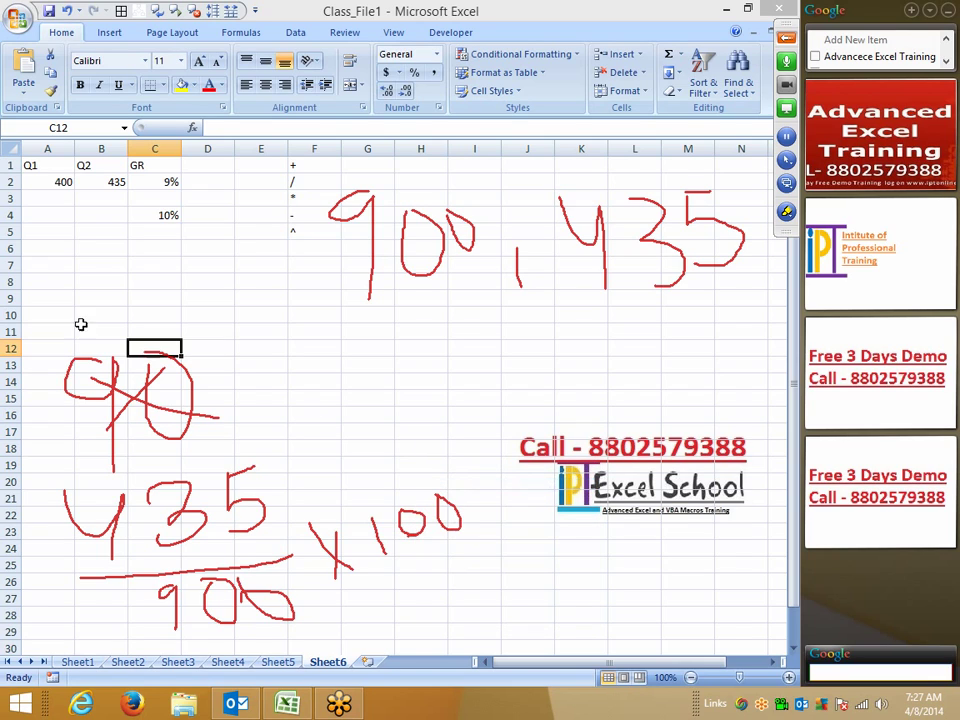
left_click(54, 266)
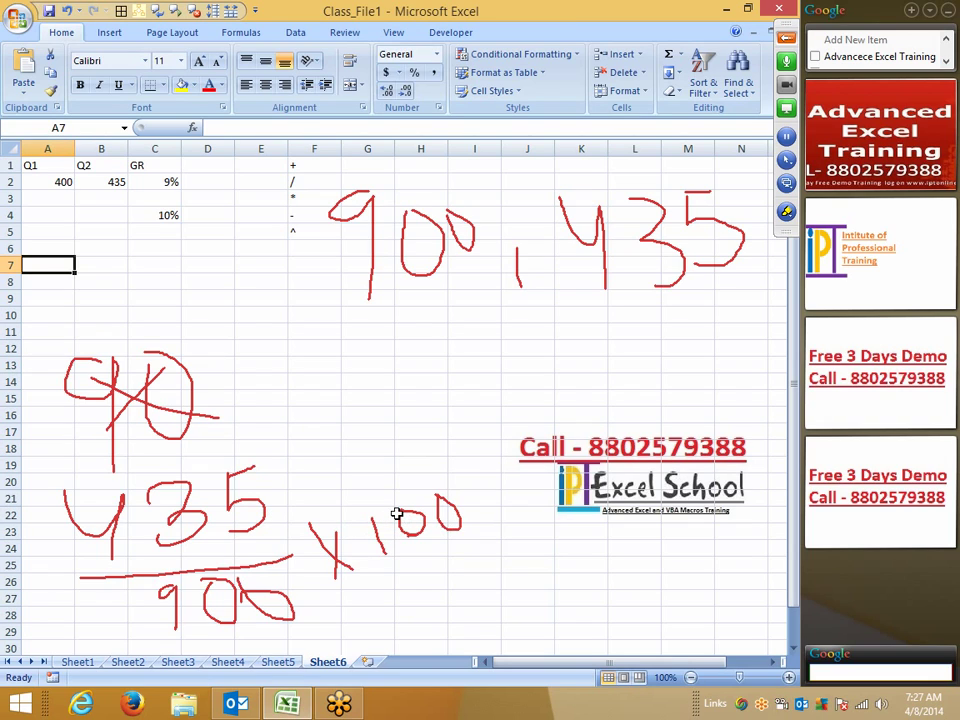
- Enter =435/900 in A7, format it as a 48% percentage, and bring up the drawing tools
type("=4")
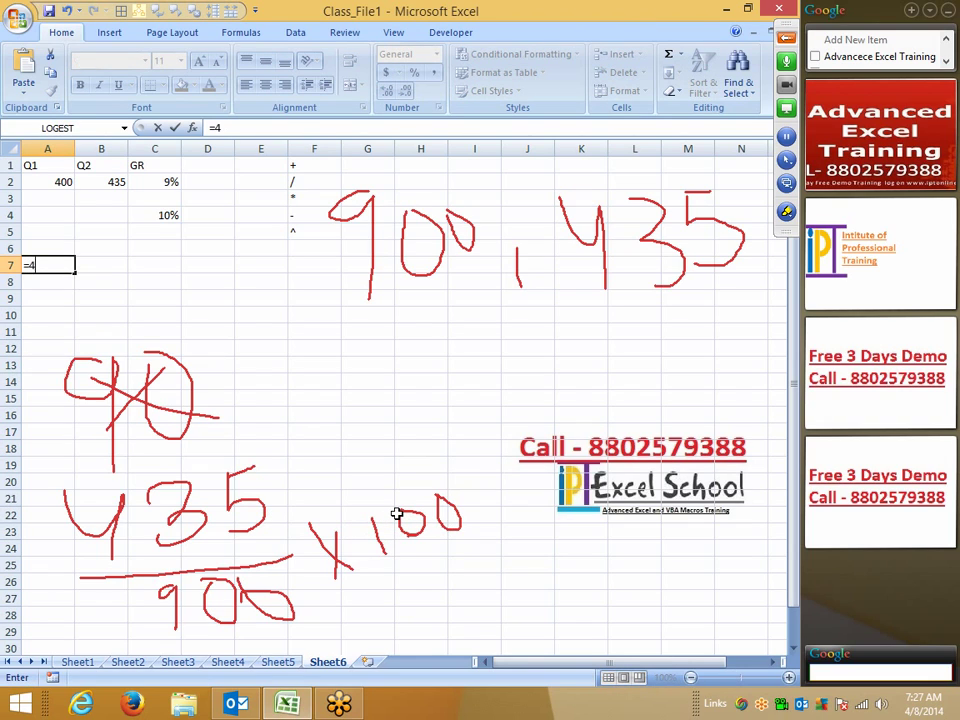
type("35/")
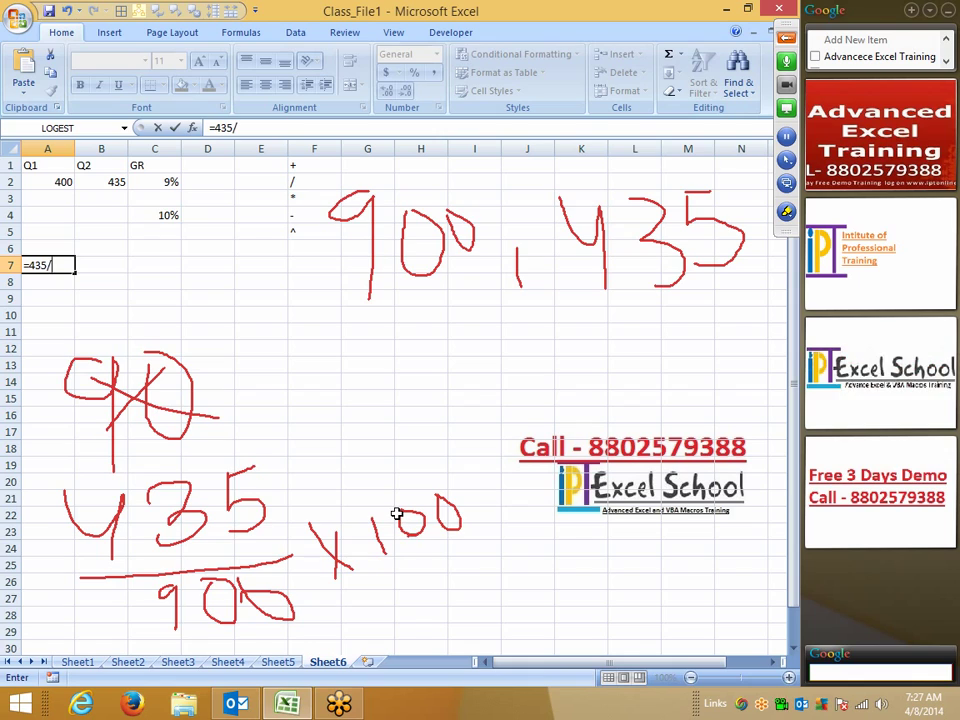
type("900")
key("Return")
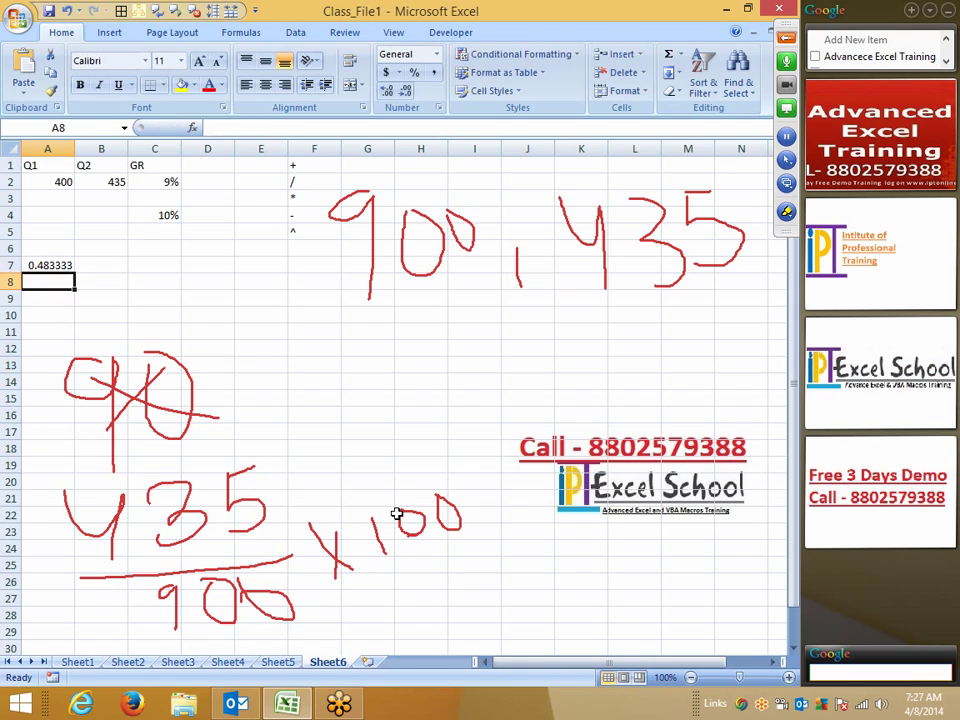
key("Up")
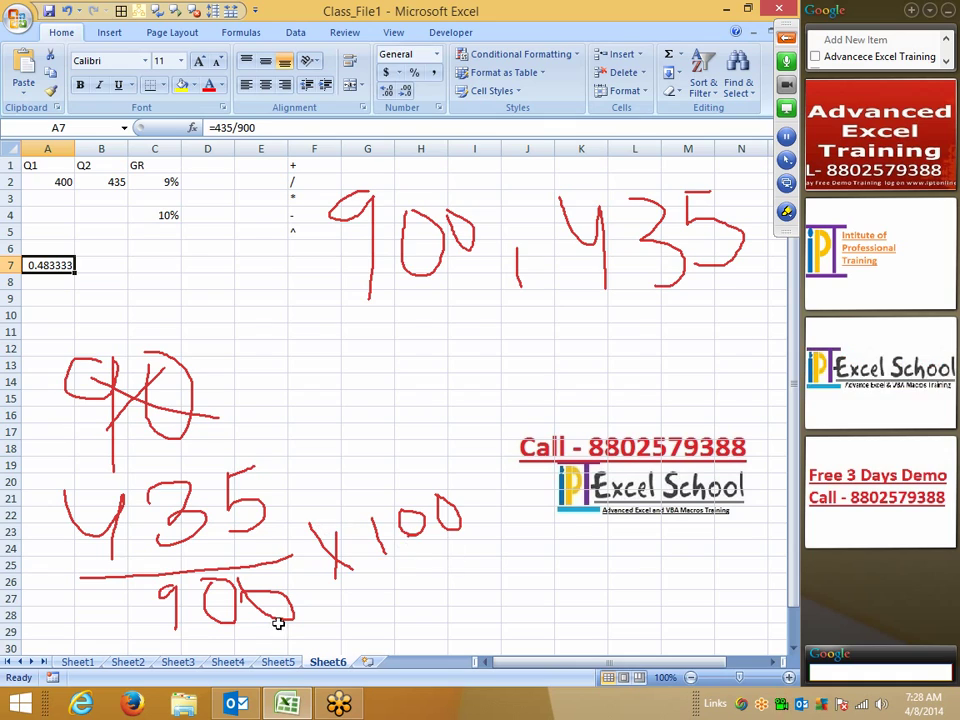
left_click(414, 73)
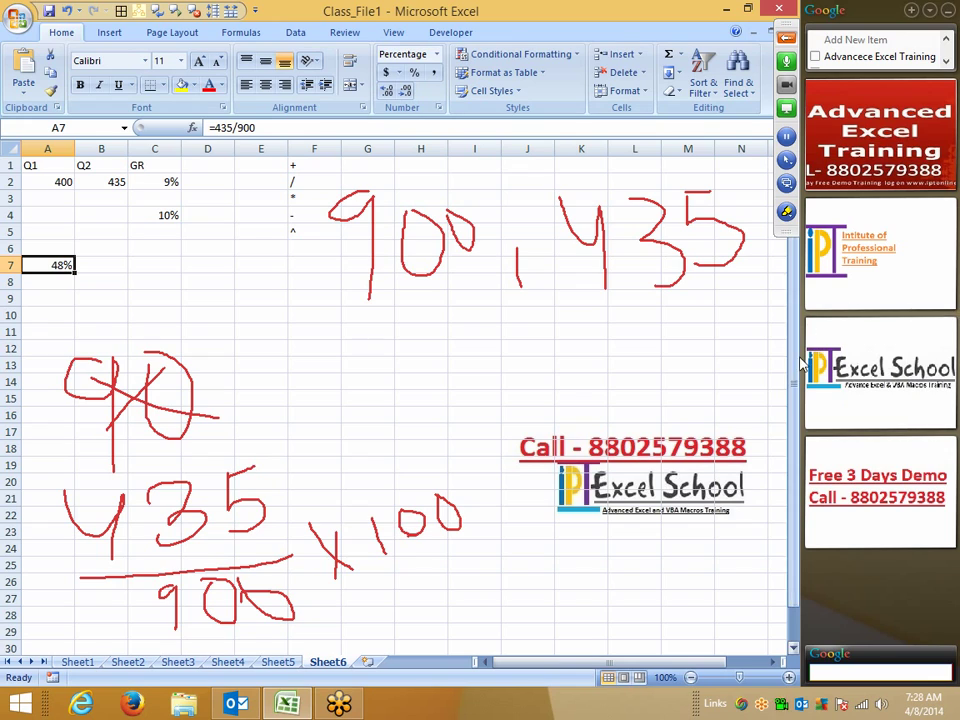
left_click(787, 213)
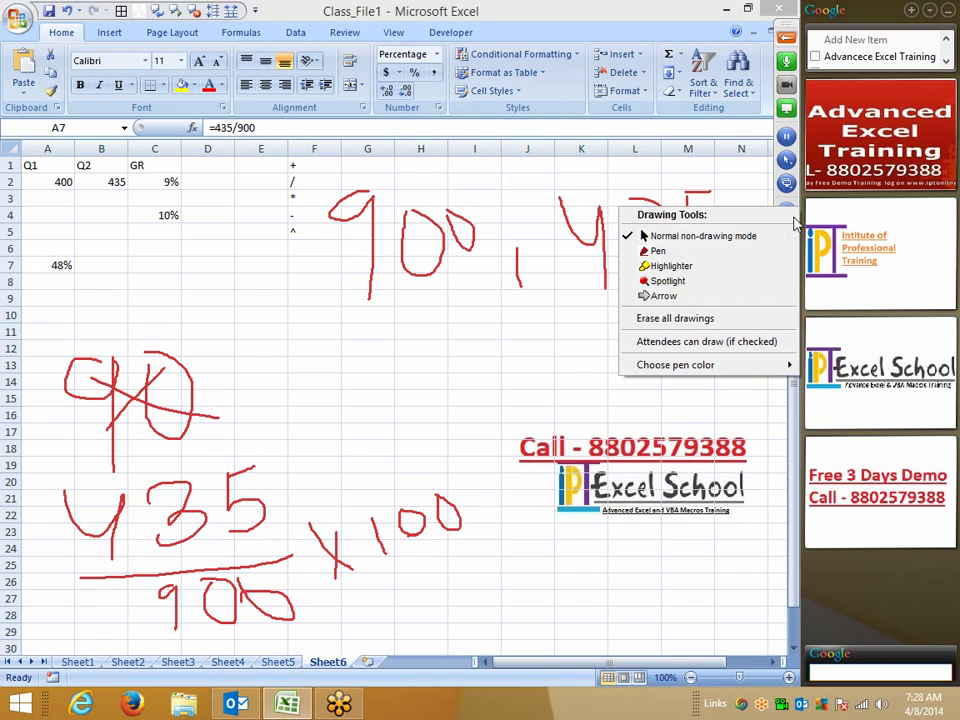
- Erase all existing ink on the sheet and switch to the pen
left_click(723, 320)
left_click(209, 330)
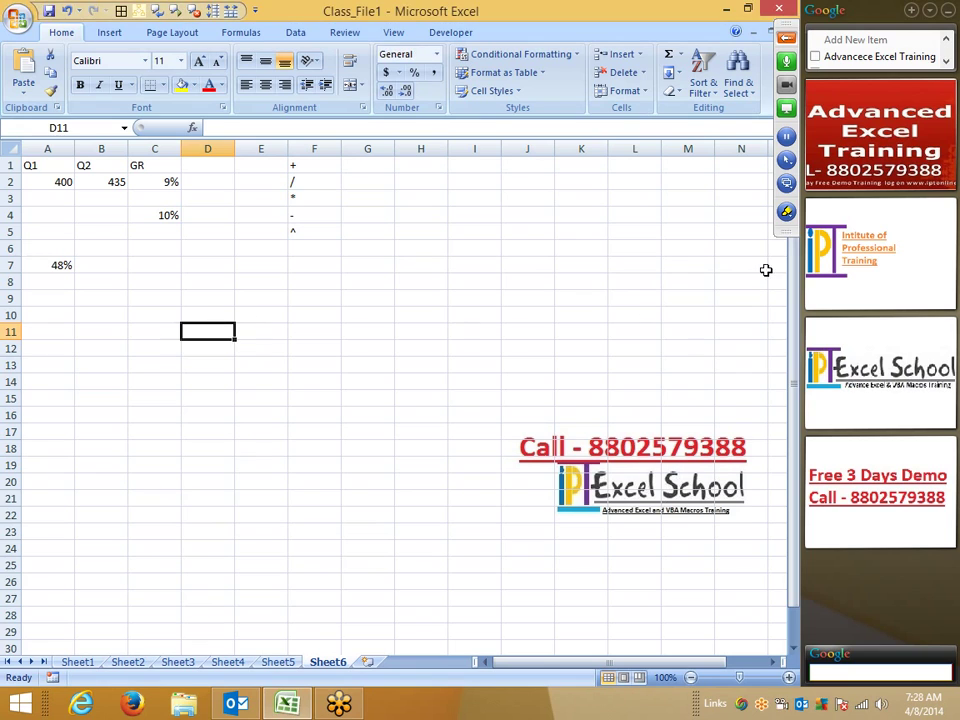
left_click(787, 213)
left_click(703, 253)
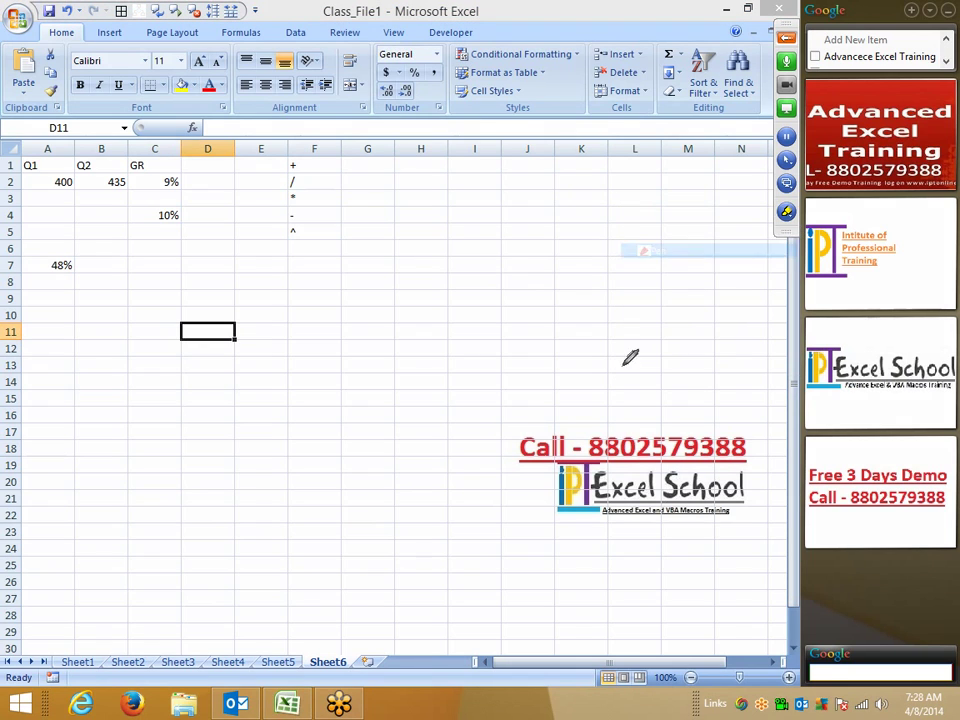
- Handwrite 10.000 and the rate 39.30% in ink near column H
mouse_move(413, 186)
left_mouse_down()
mouse_move(413, 242)
mouse_move(440, 226)
mouse_move(433, 189)
left_mouse_up()
left_click(476, 222)
mouse_move(505, 196)
left_mouse_down()
mouse_move(542, 221)
mouse_move(548, 203)
mouse_move(604, 224)
mouse_move(600, 198)
mouse_move(622, 222)
mouse_move(630, 197)
left_mouse_up()
mouse_move(360, 295)
left_mouse_down()
mouse_move(417, 276)
mouse_move(388, 328)
left_mouse_up()
mouse_move(440, 267)
left_mouse_down()
mouse_move(478, 288)
mouse_move(487, 330)
left_mouse_up()
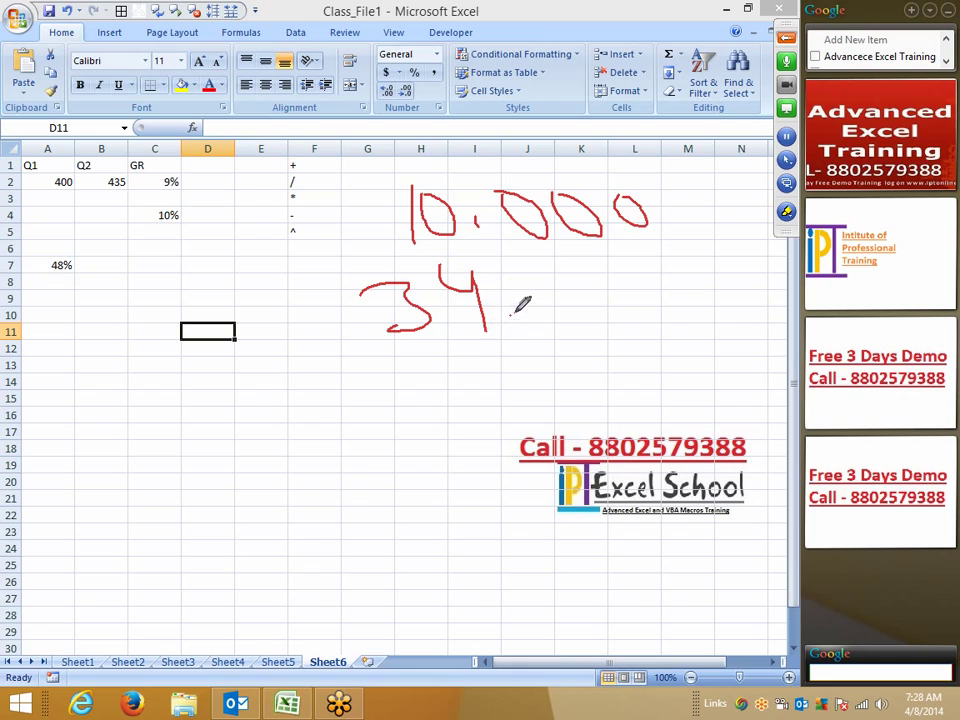
left_click(510, 314)
mouse_move(533, 277)
left_mouse_down()
mouse_move(591, 271)
mouse_move(606, 292)
mouse_move(560, 315)
left_mouse_up()
left_click_drag(620, 280, 653, 282)
left_click_drag(724, 265, 695, 341)
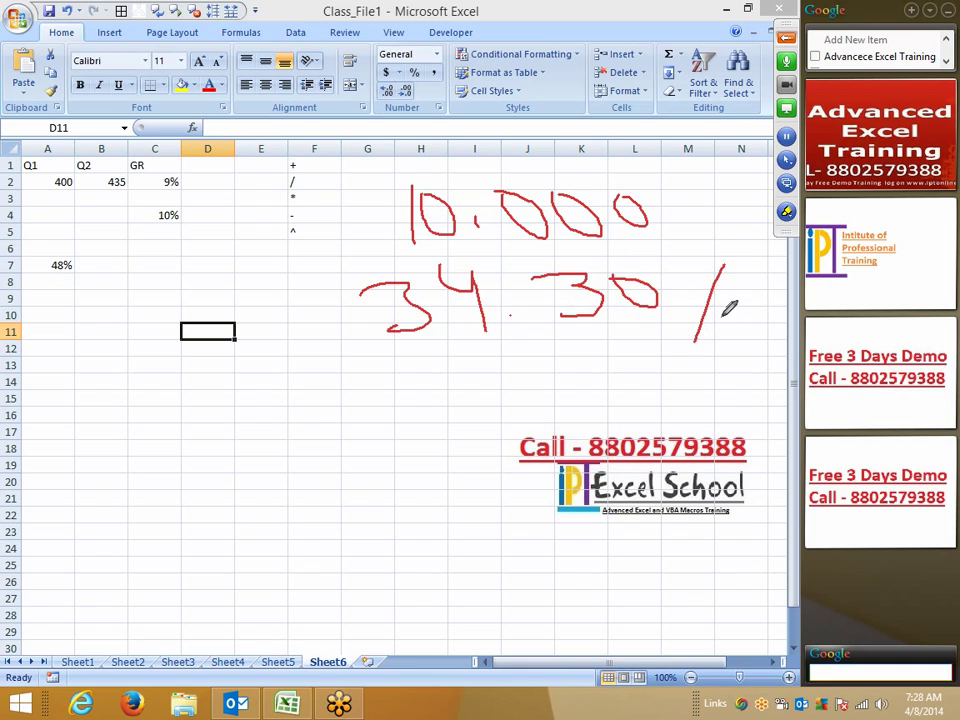
left_click(692, 287)
left_click(721, 316)
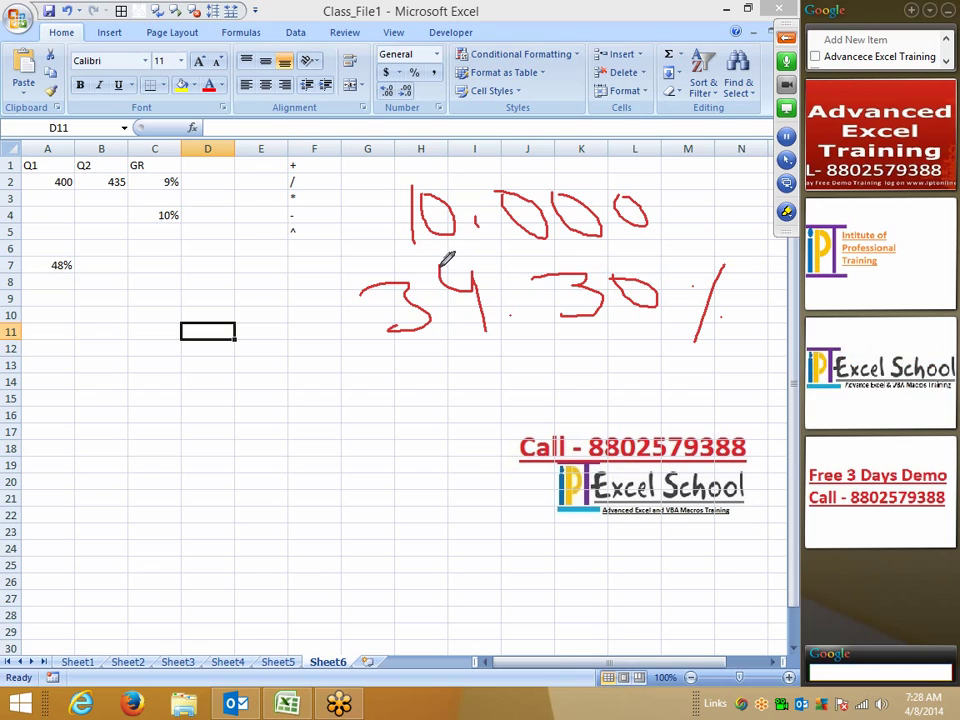
left_click_drag(448, 262, 476, 258)
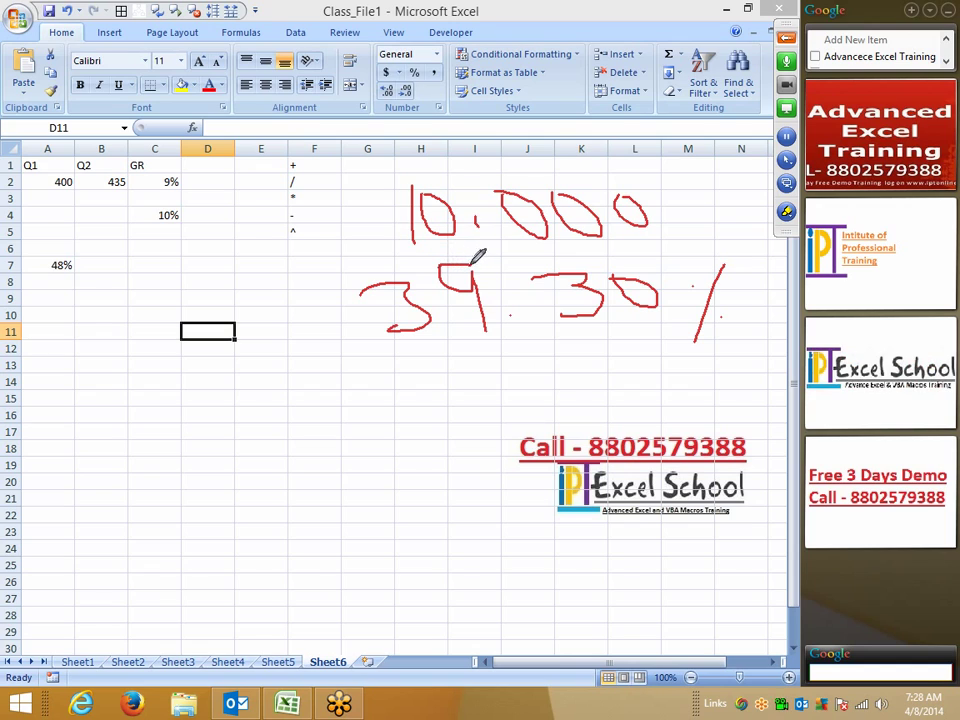
- Leave drawing mode to select cell B10, then return to the pen
right_click(373, 389)
left_click(392, 420)
left_click(90, 312)
left_click(786, 211)
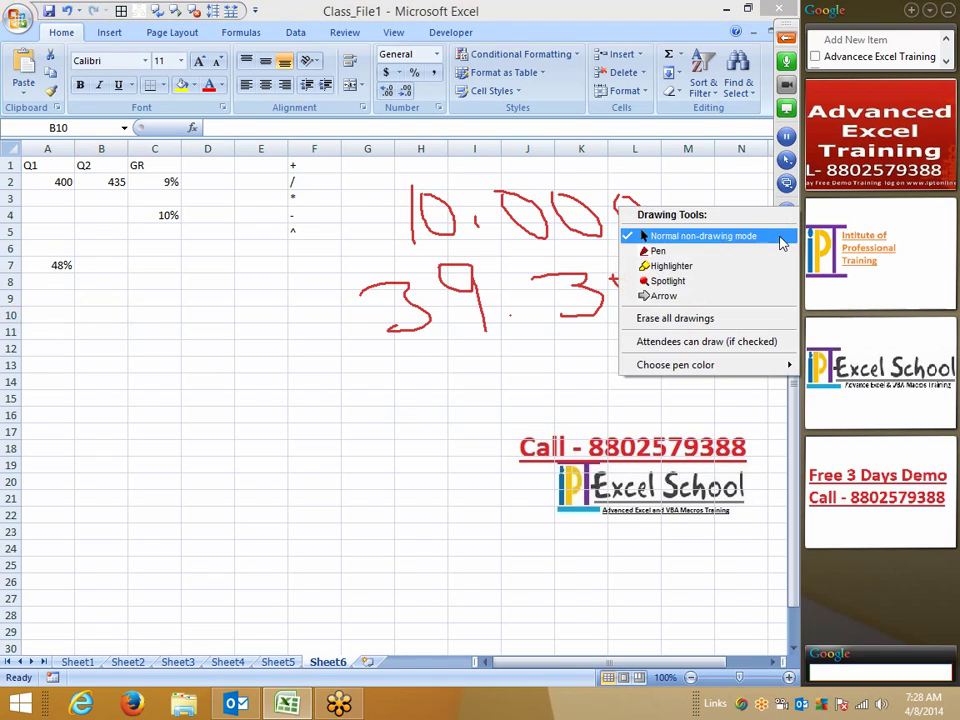
left_click(697, 251)
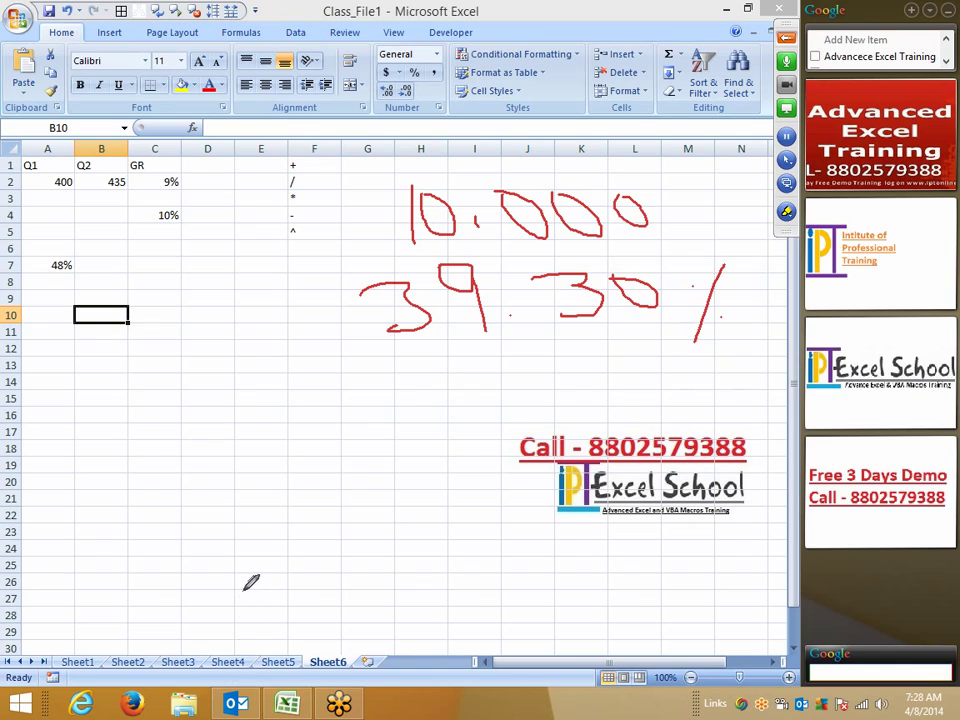
- Handwrite 10.000×39.30 over a division line with 100 beneath it
mouse_move(114, 412)
left_mouse_down()
mouse_move(111, 472)
mouse_move(154, 443)
mouse_move(140, 418)
mouse_move(204, 402)
mouse_move(253, 418)
mouse_move(249, 399)
mouse_move(276, 418)
mouse_move(276, 396)
mouse_move(306, 401)
mouse_move(290, 414)
mouse_move(330, 401)
mouse_move(313, 414)
mouse_move(356, 393)
mouse_move(358, 428)
mouse_move(385, 428)
left_mouse_up()
left_click(177, 440)
left_click(374, 407)
mouse_move(466, 392)
left_mouse_down()
mouse_move(452, 405)
mouse_move(470, 400)
left_mouse_up()
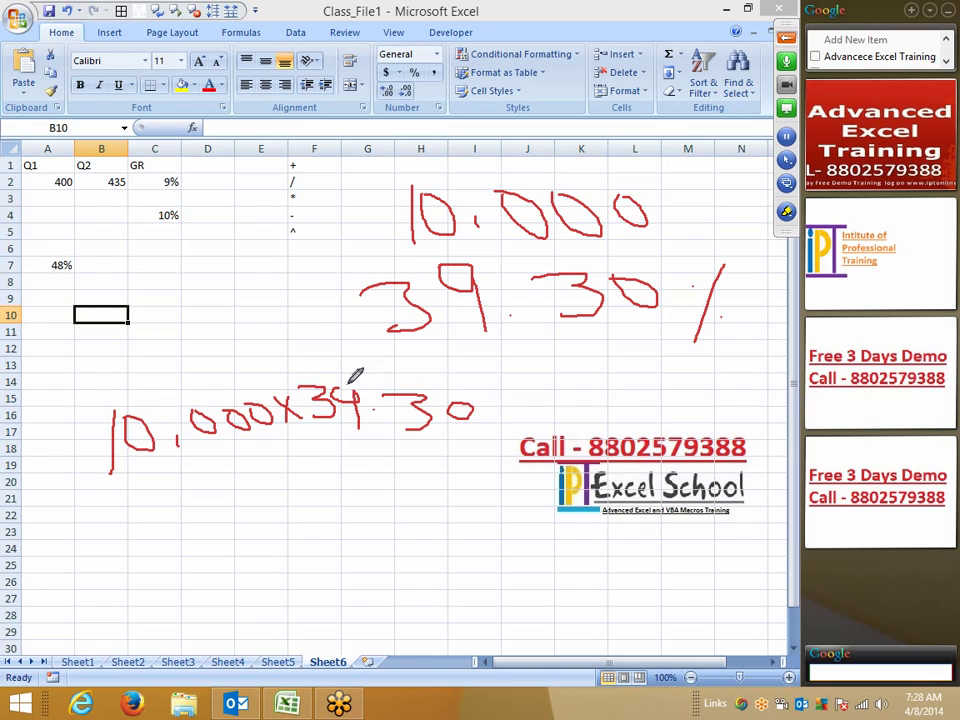
left_click_drag(357, 389, 342, 393)
left_click_drag(110, 490, 446, 468)
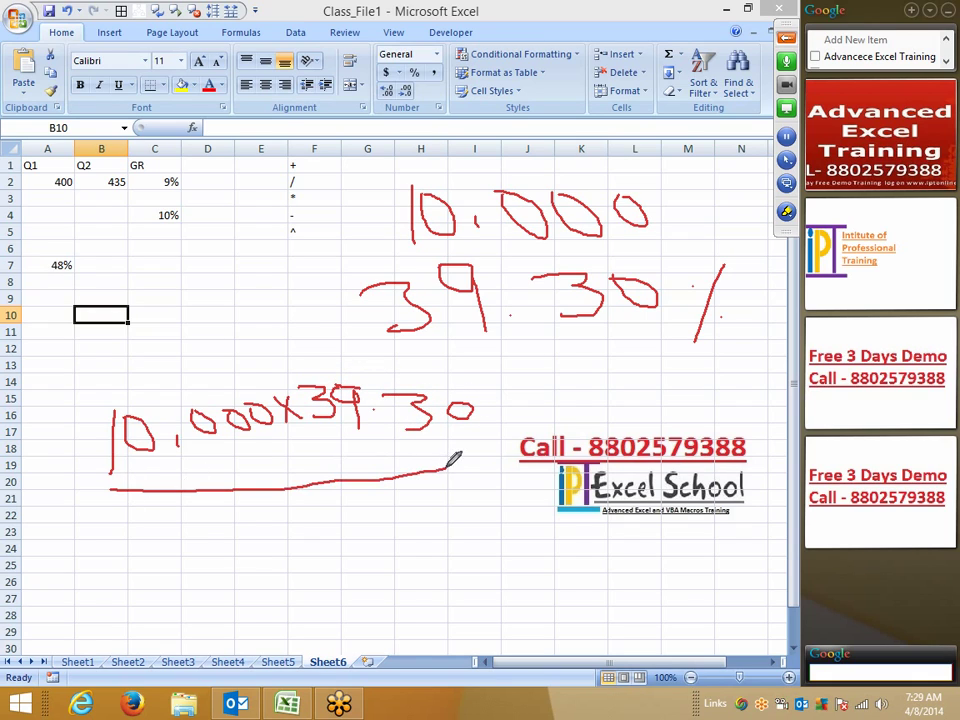
left_click_drag(206, 535, 216, 578)
left_click_drag(254, 529, 285, 518)
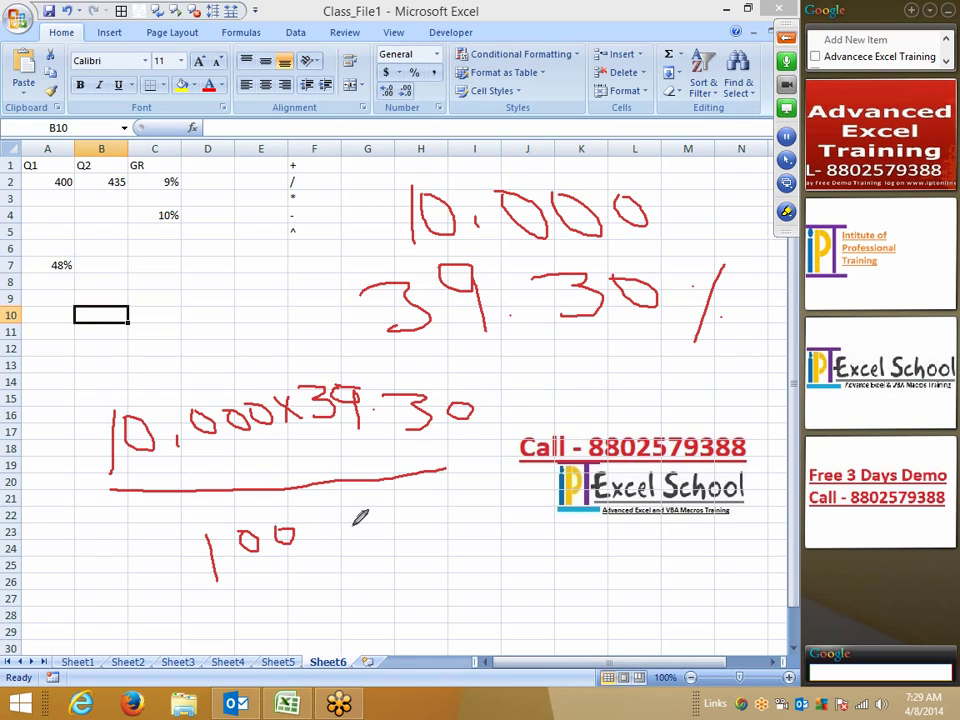
right_click(405, 540)
- Exit drawing mode and enter 10000 in A9 and 39.30% in B9
left_click(440, 399)
left_click(53, 293)
type("1")
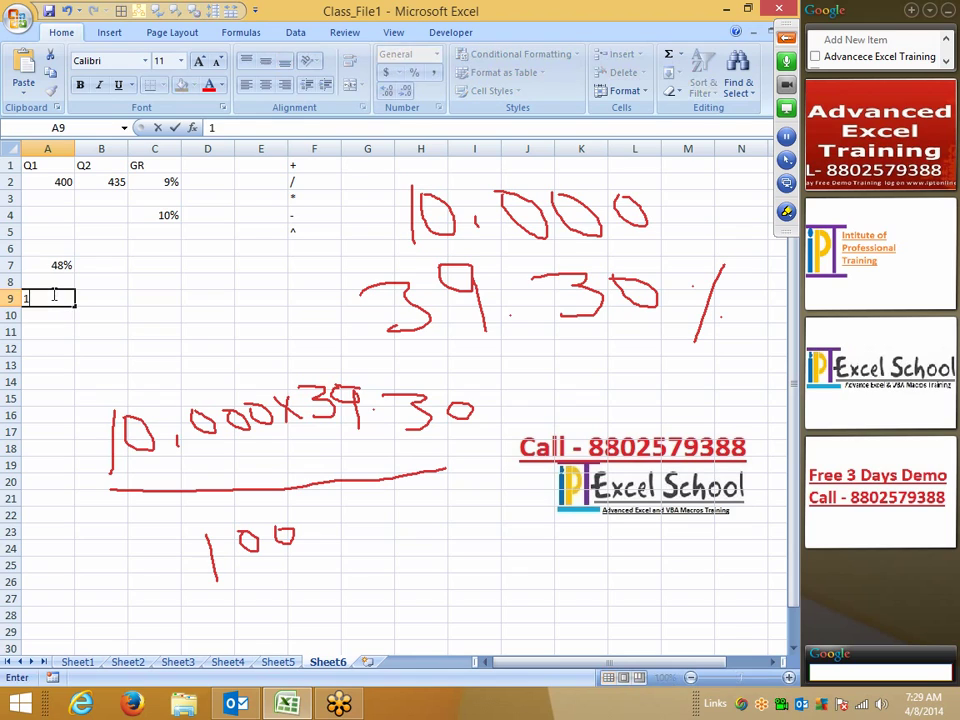
type("0000")
key("Tab")
type("39.3")
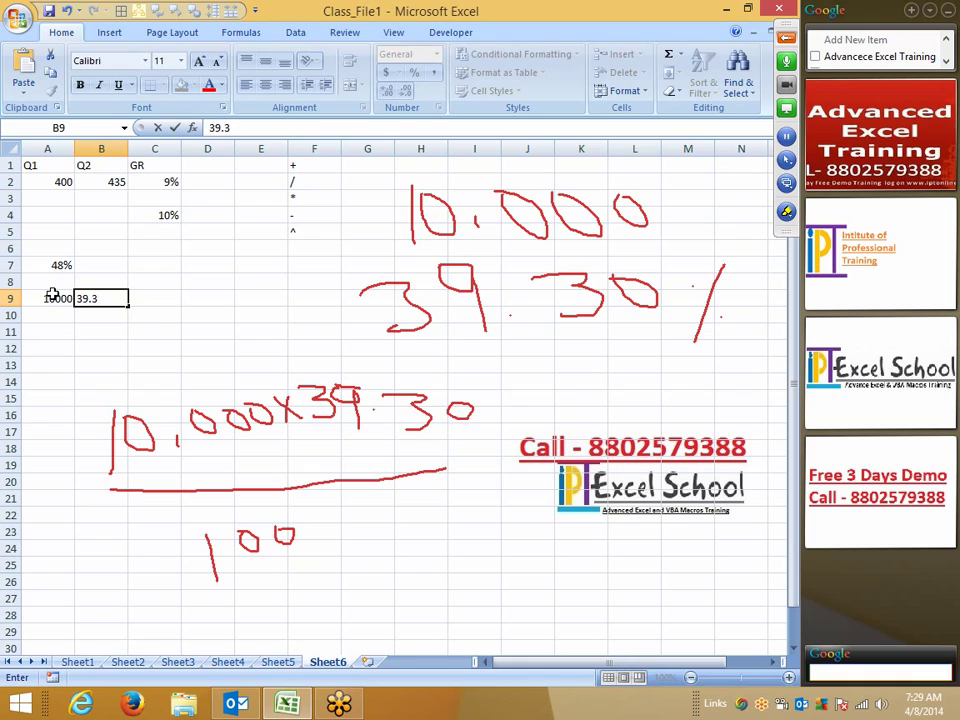
type("0%")
key("Return")
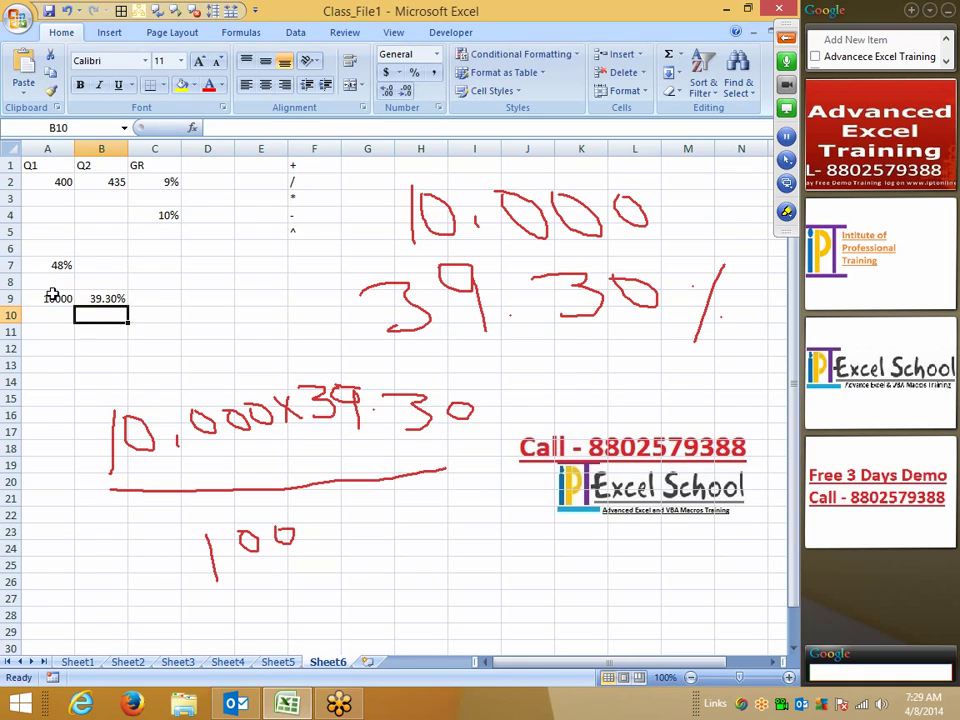
- Try General number format on B9, then undo it to keep 39.30%
key("Up")
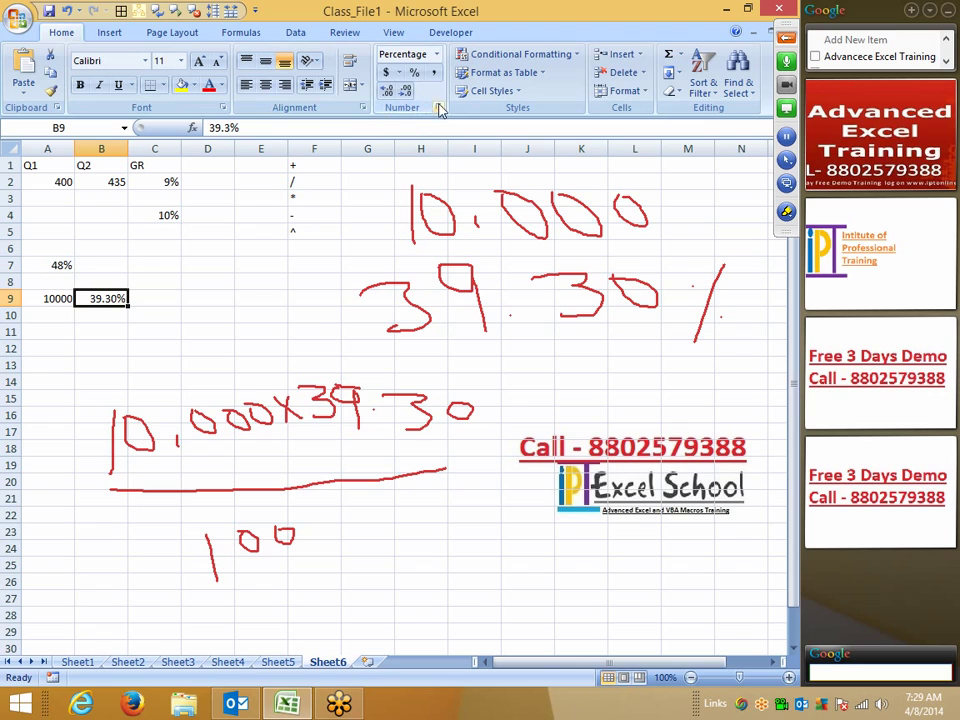
key("ctrl+1")
left_click(176, 225)
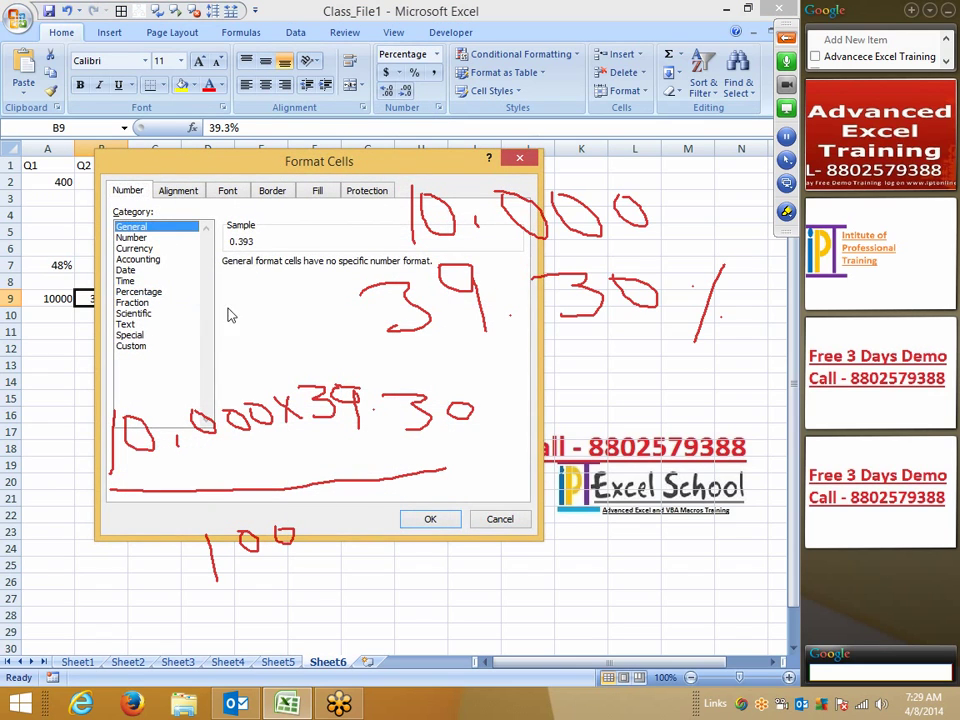
left_click(446, 523)
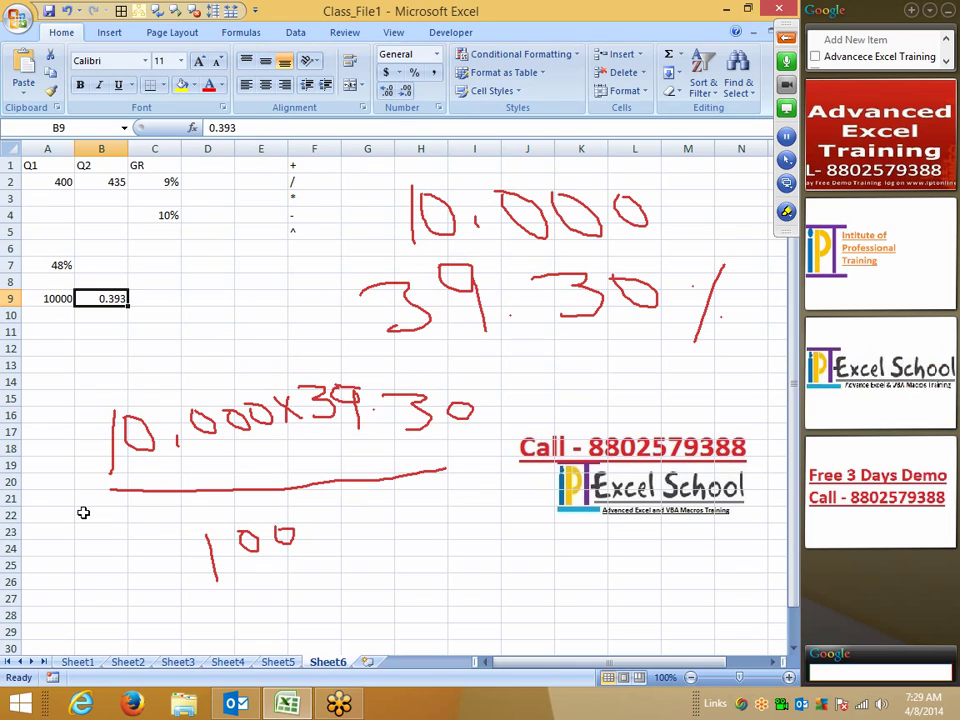
key("ctrl+z")
- Enter =A9*B9 in C9, returning 3930
left_click(157, 305)
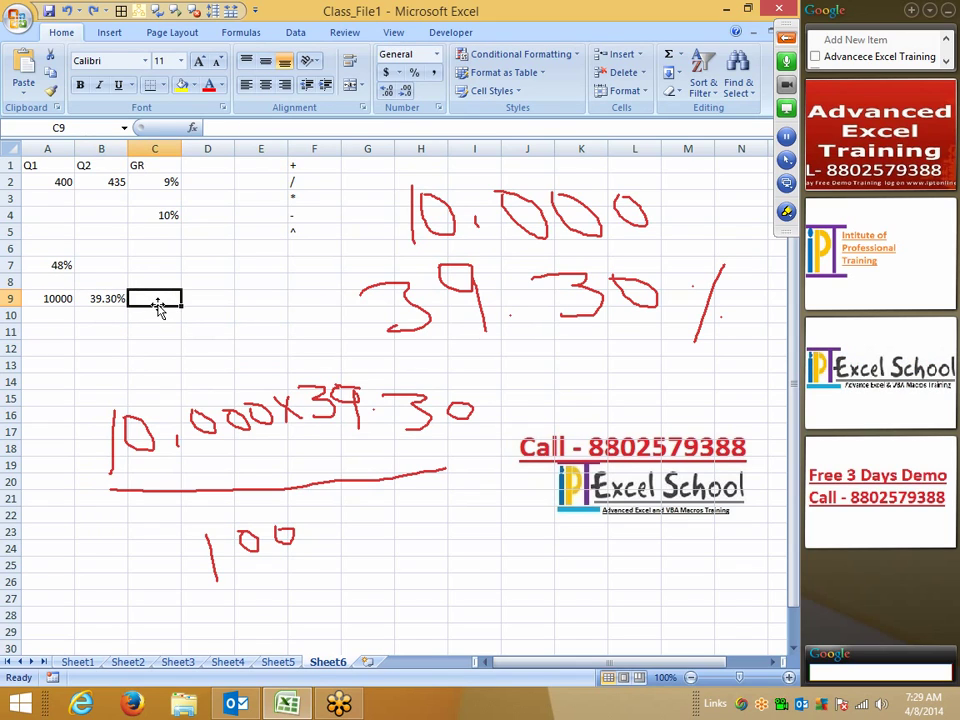
type("=")
key("Left")
key("Left")
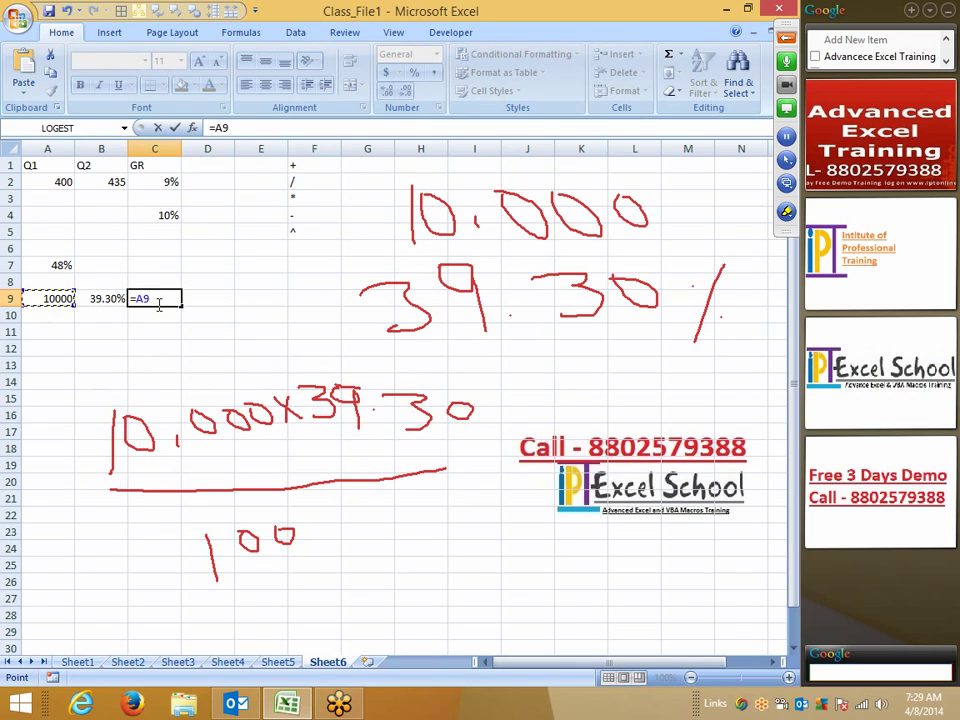
type("*")
key("Left")
key("Return")
left_click(157, 305)
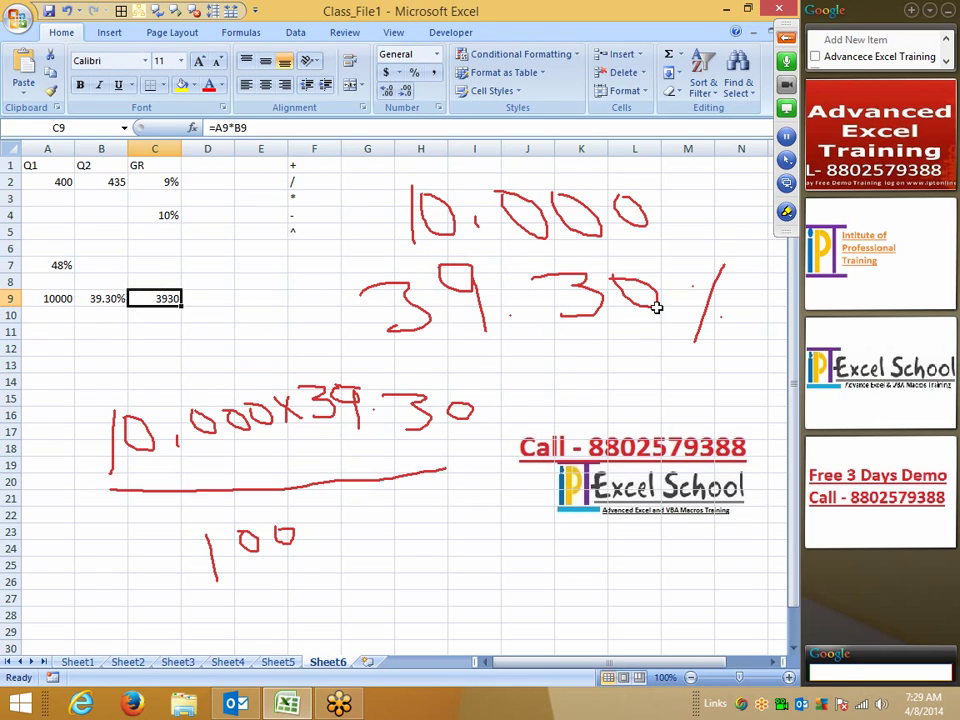
left_click(788, 212)
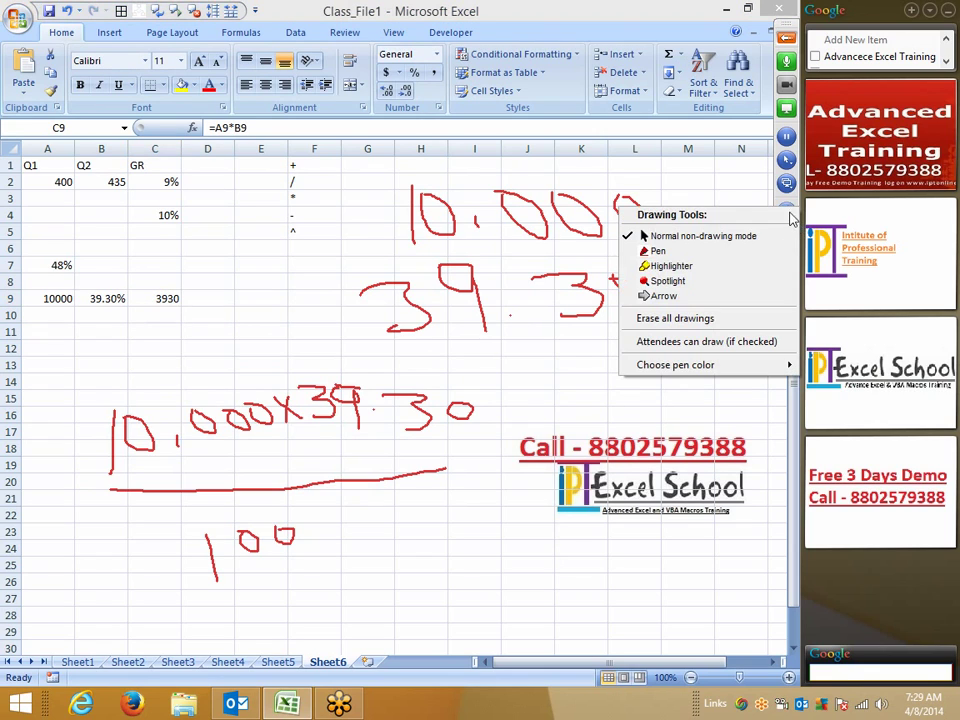
- Erase all ink and type 89, 98 and 52 into G4, H4 and I4
left_click(705, 318)
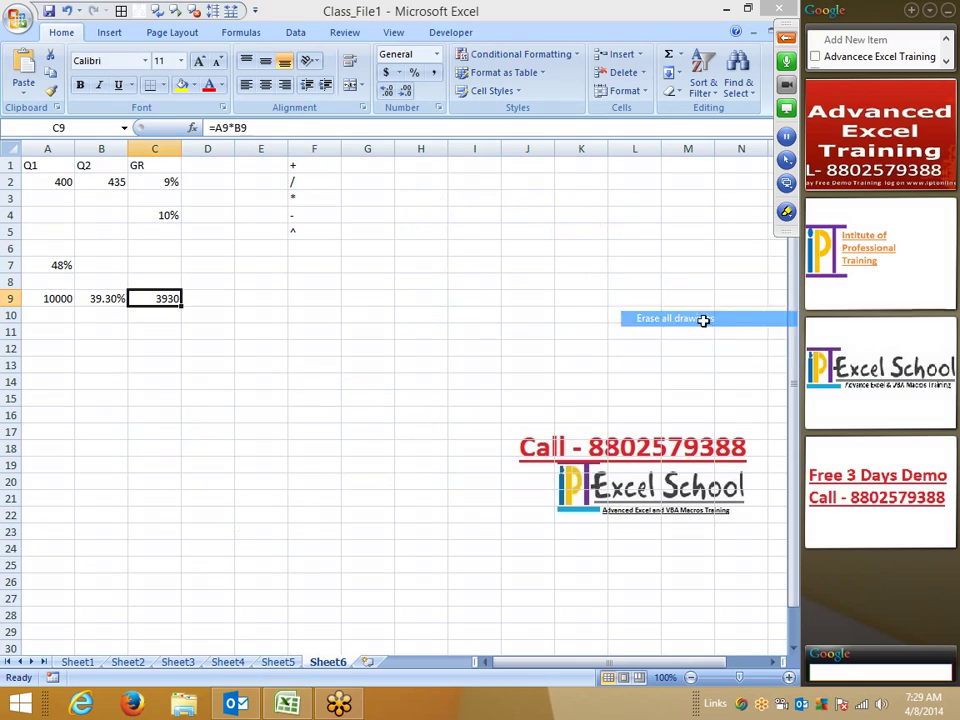
left_click(455, 344)
left_click(366, 213)
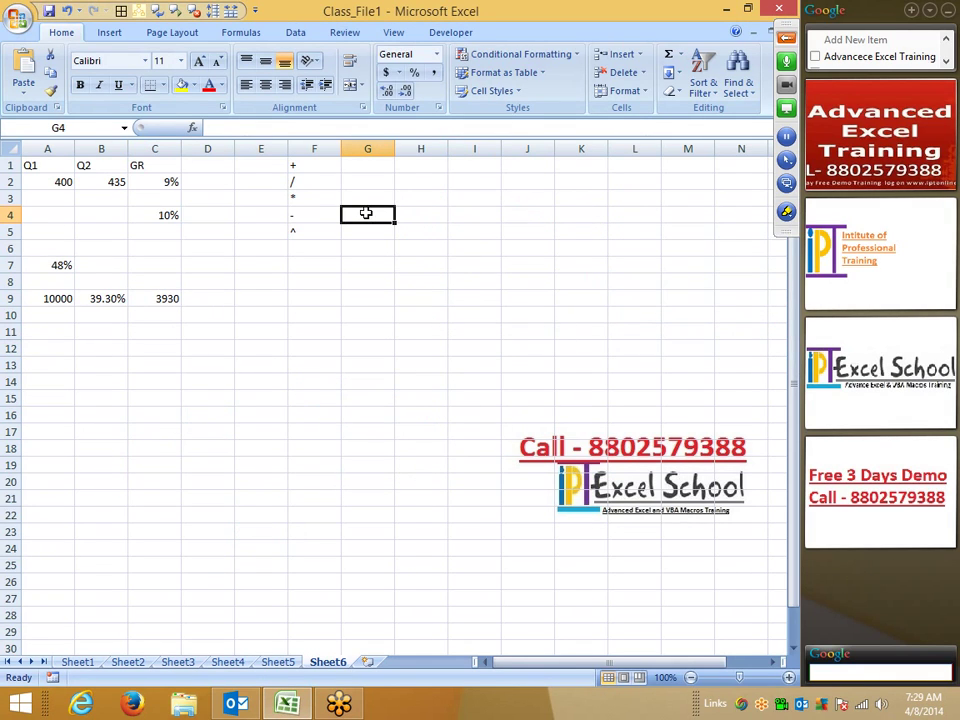
type("89")
key("Tab")
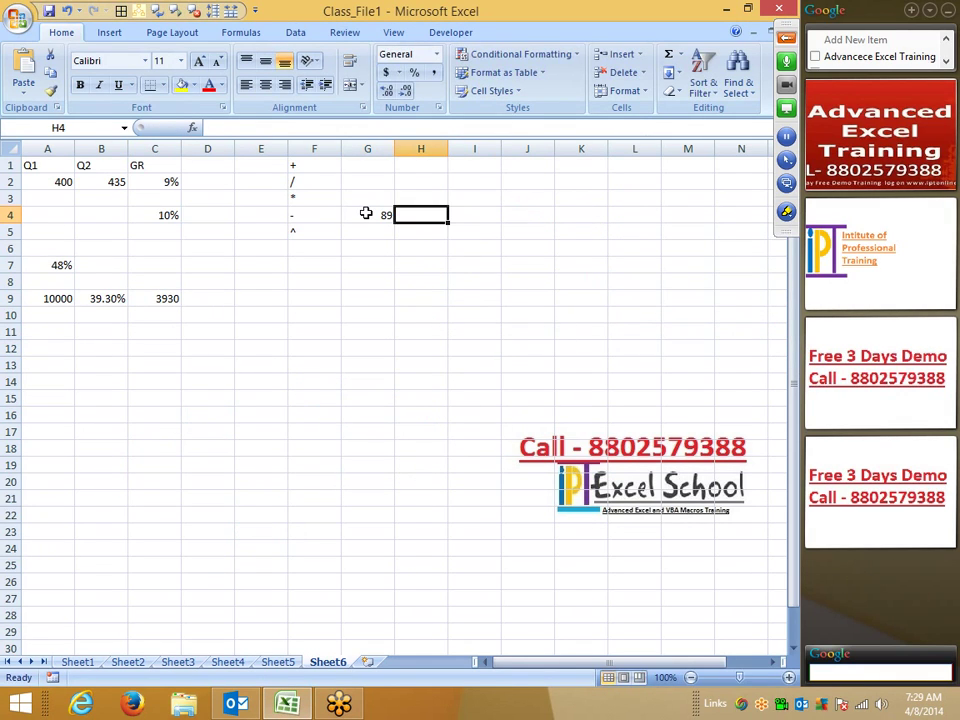
type("98")
key("Tab")
type("5")
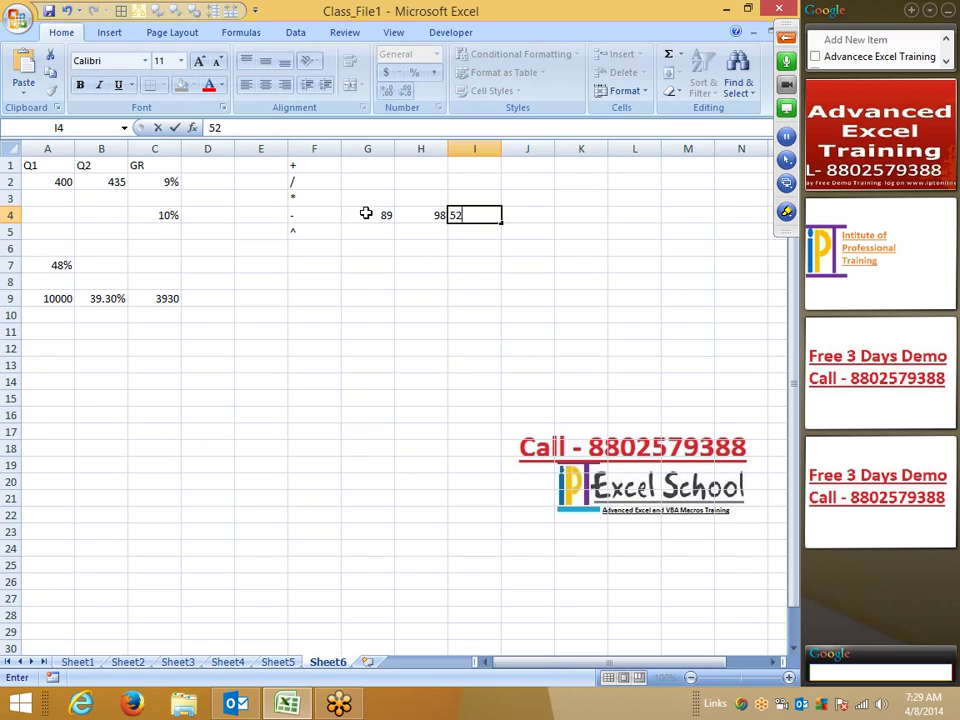
key("Tab")
- Apply Percent Style to G4:I4, then undo it to keep plain numbers
key("Left")
key("Left")
key("Left")
key("shift+Right")
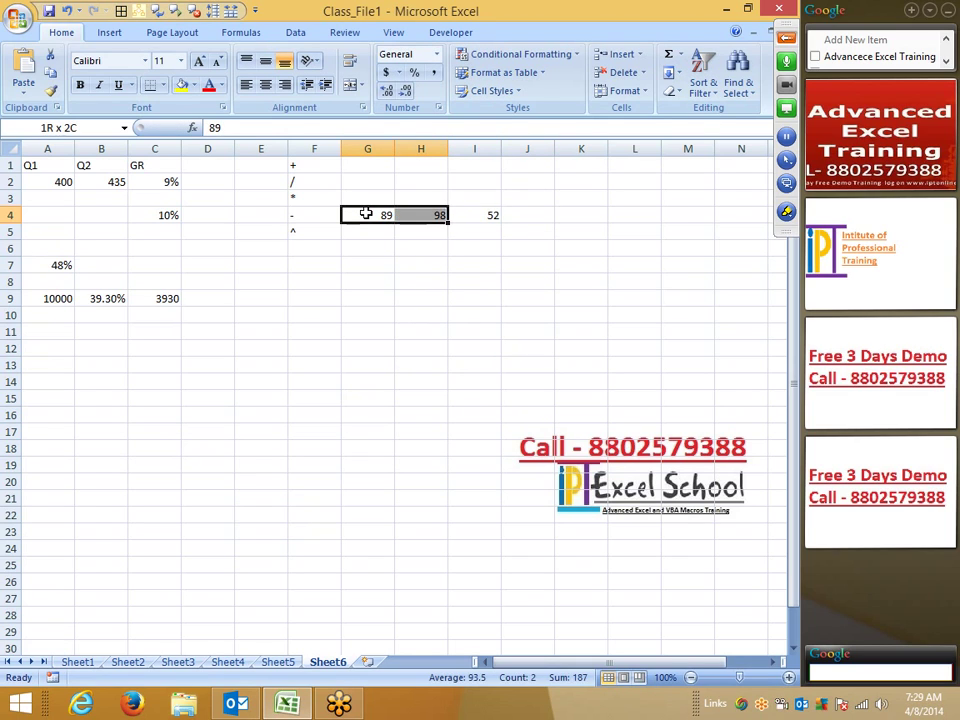
key("shift+Right")
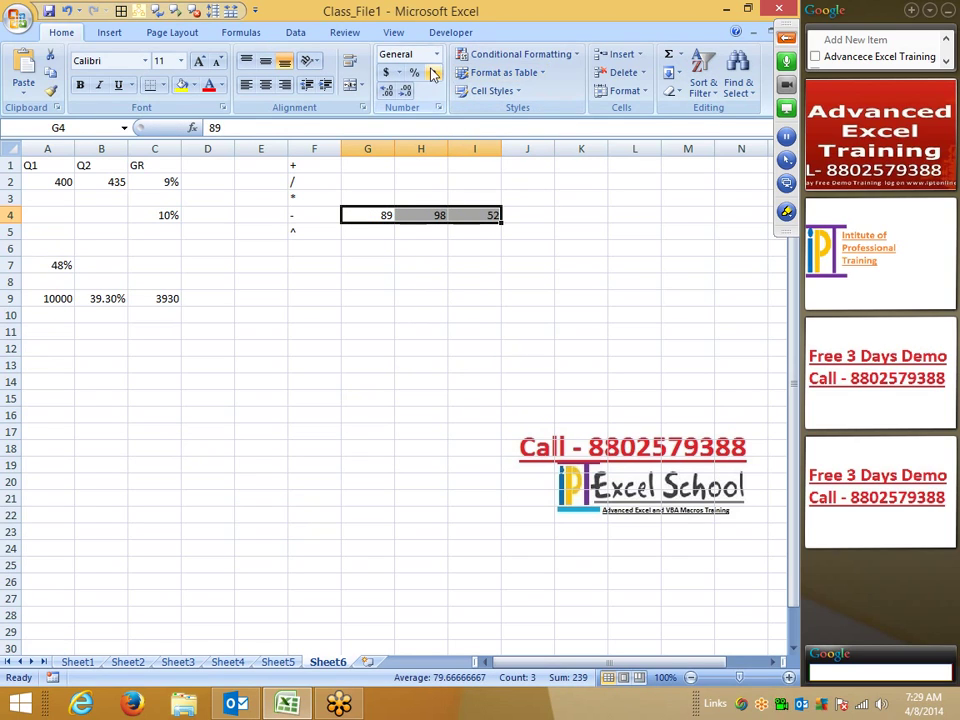
left_click(415, 75)
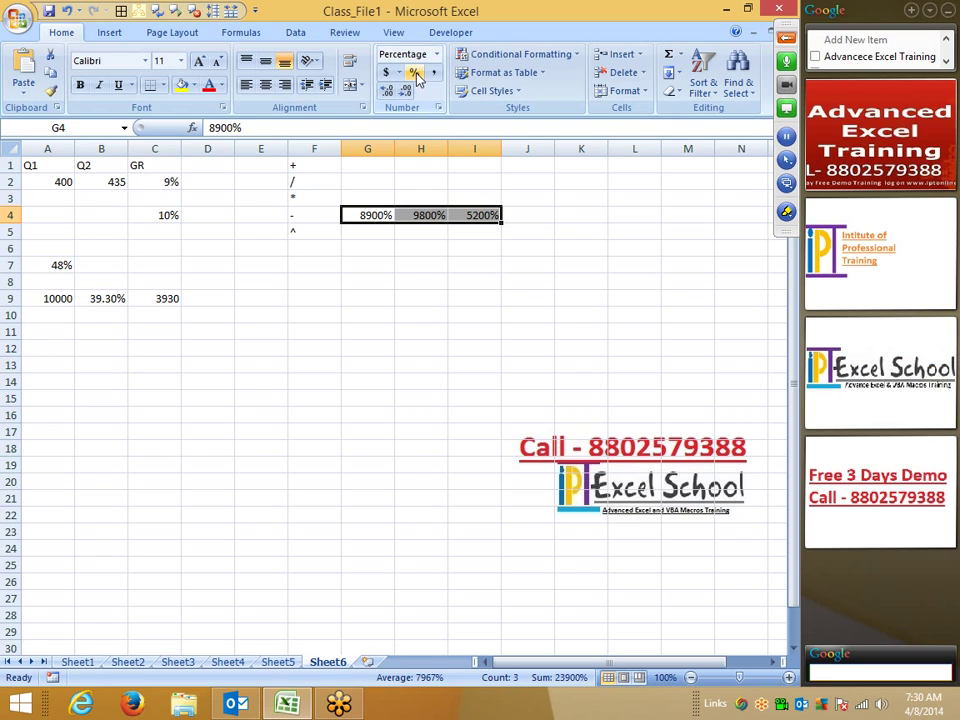
key("ctrl+z")
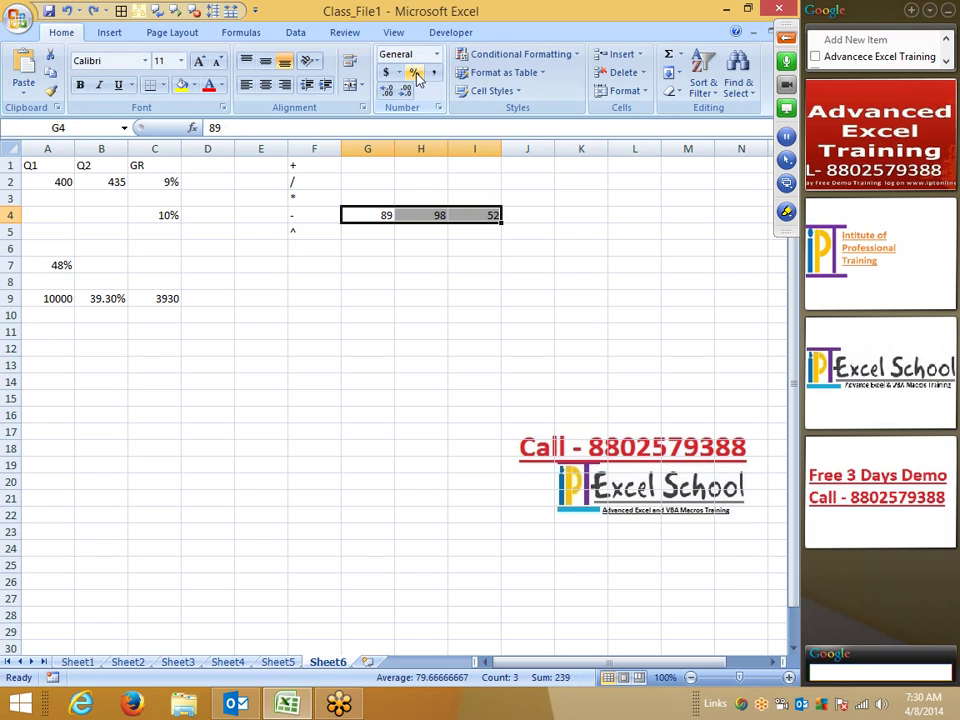
- Enter 89% in G6 and 98% in H6
left_click(428, 279)
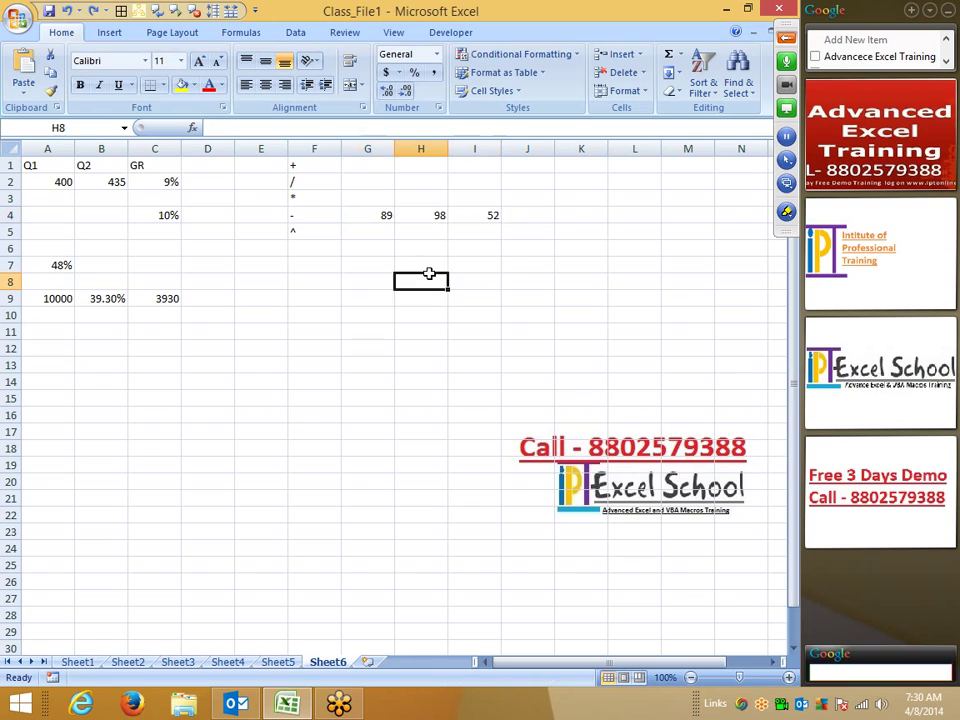
left_click(381, 242)
type("89")
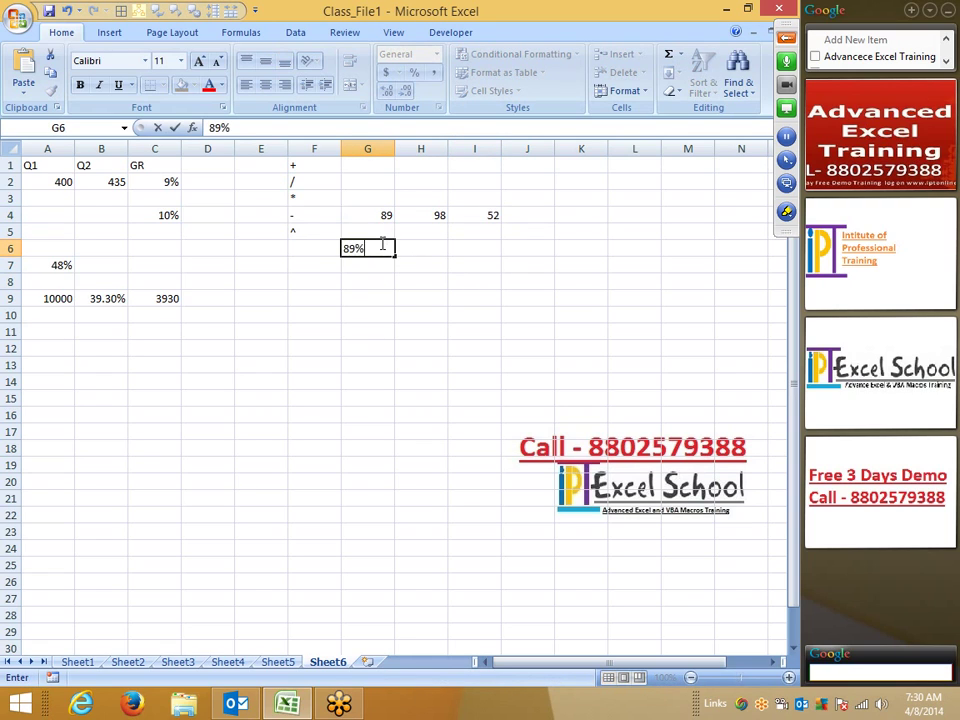
key("Return")
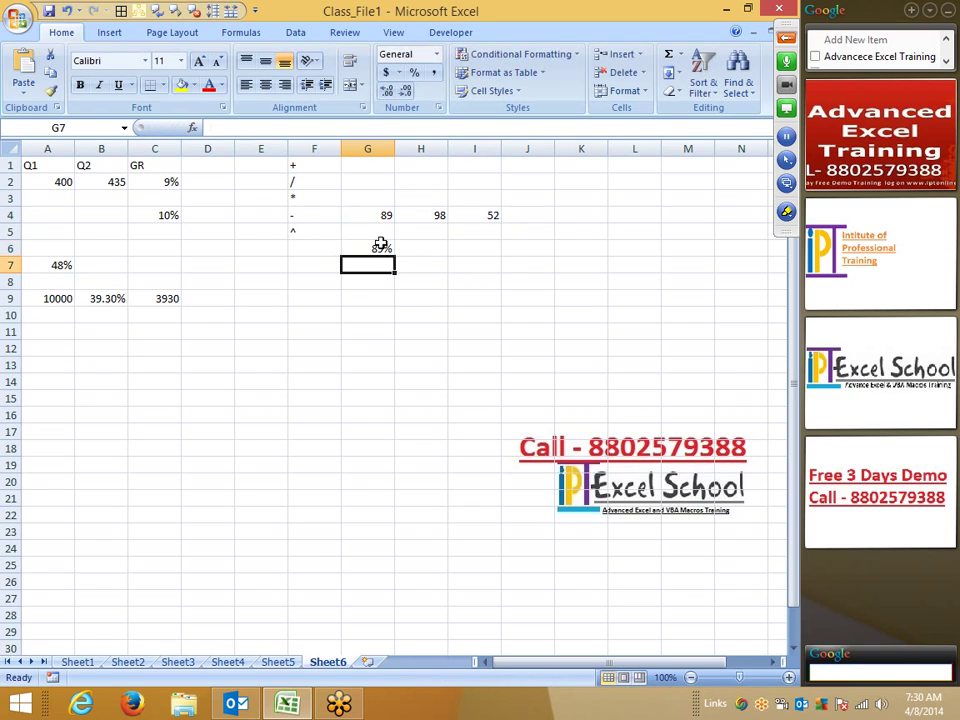
left_click(381, 243)
key("Right")
type("=")
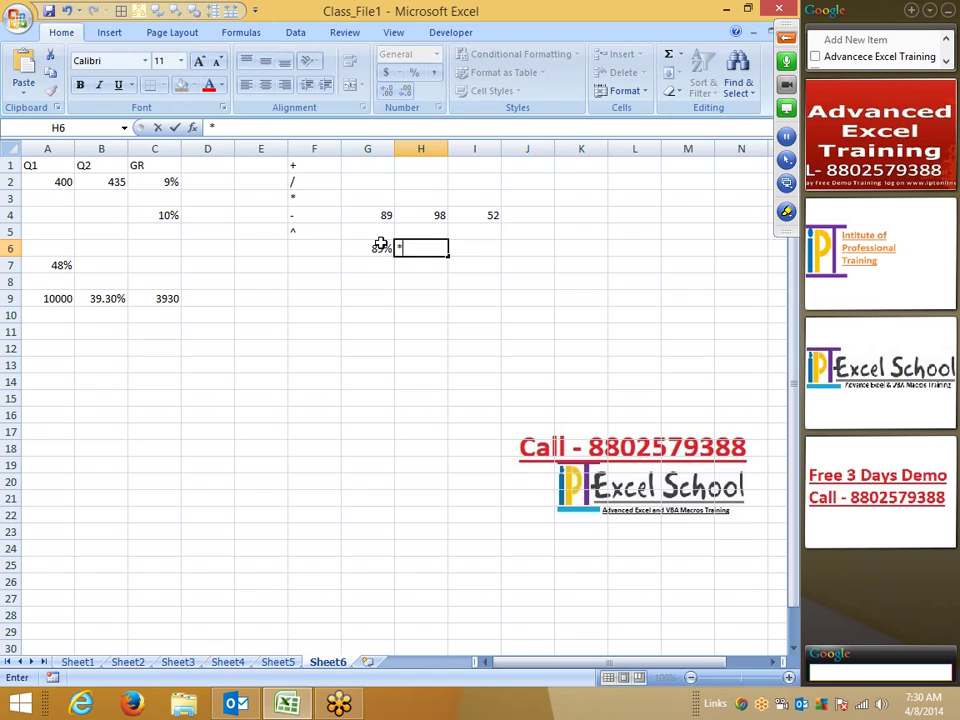
key("Escape")
type("98")
key("Return")
- Format I6 as Percentage and enter 85 so it shows 85%
key("Right")
key("Up")
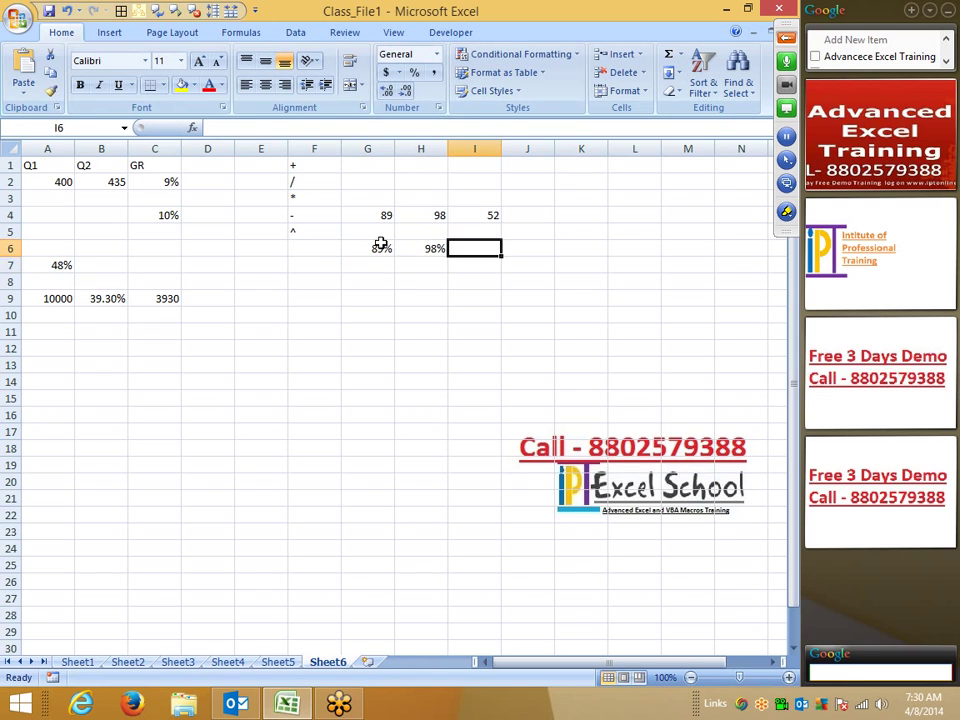
left_click(415, 75)
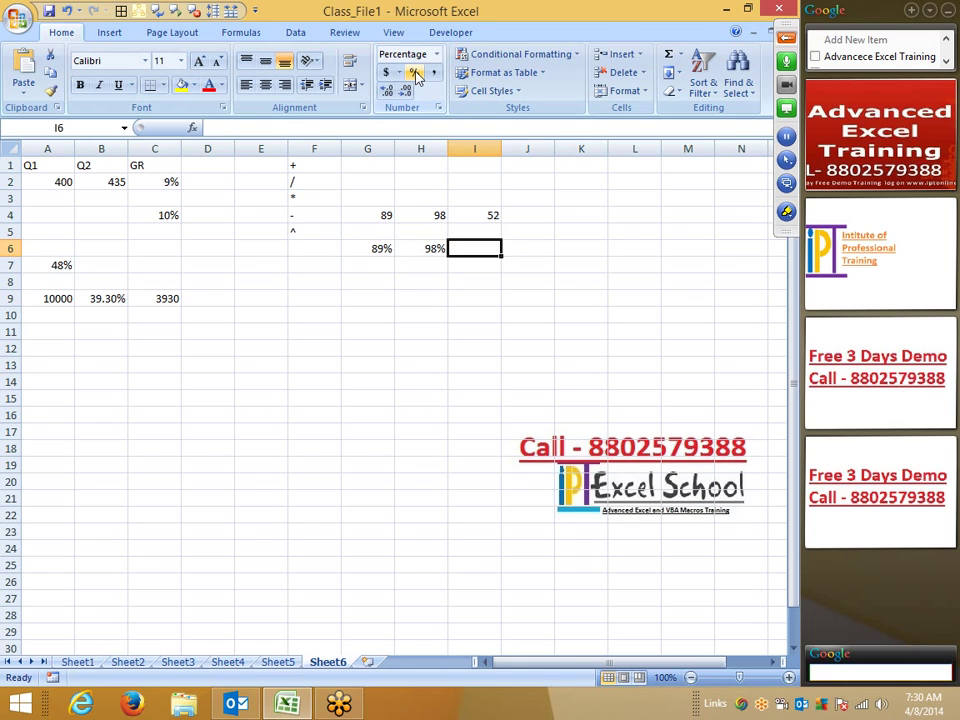
type("85")
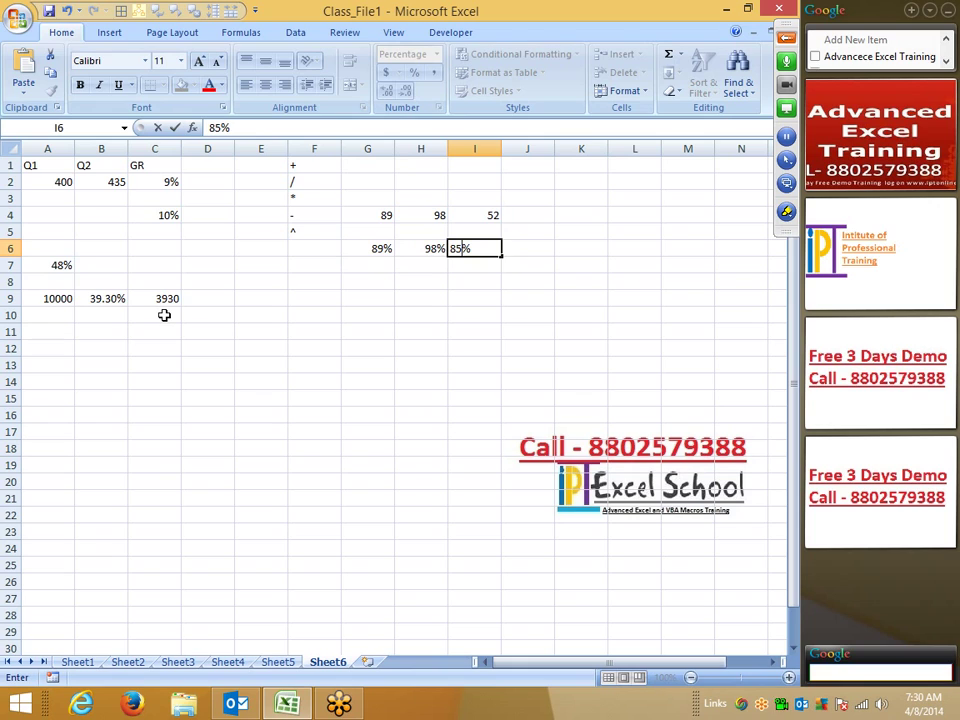
key("Return")
key("Up")
key("Up")
key("Up")
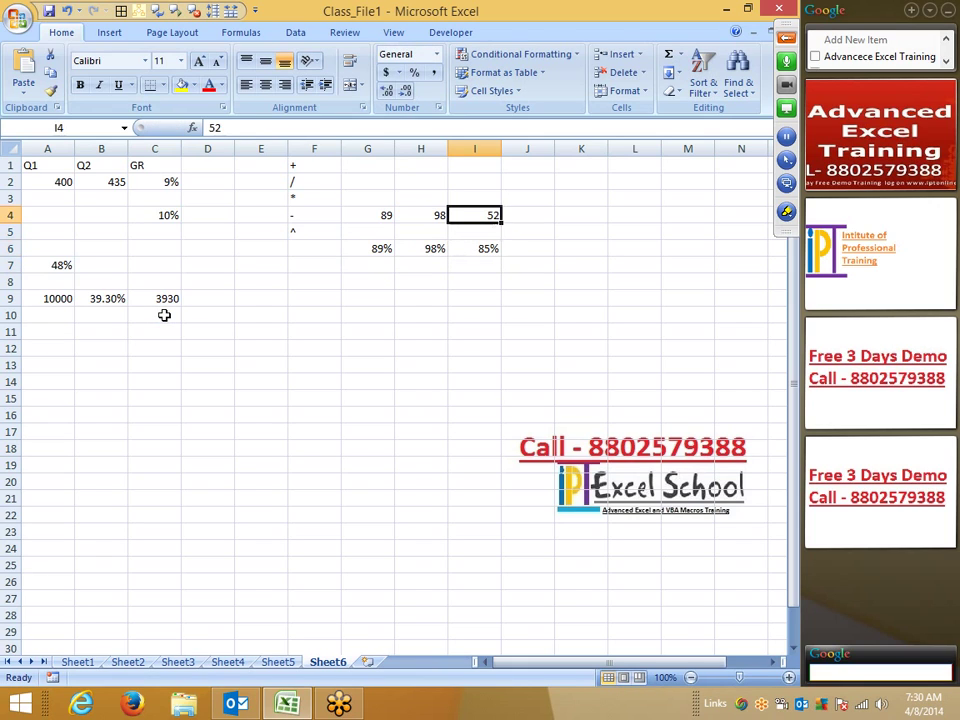
key("shift+Left")
key("shift+Left")
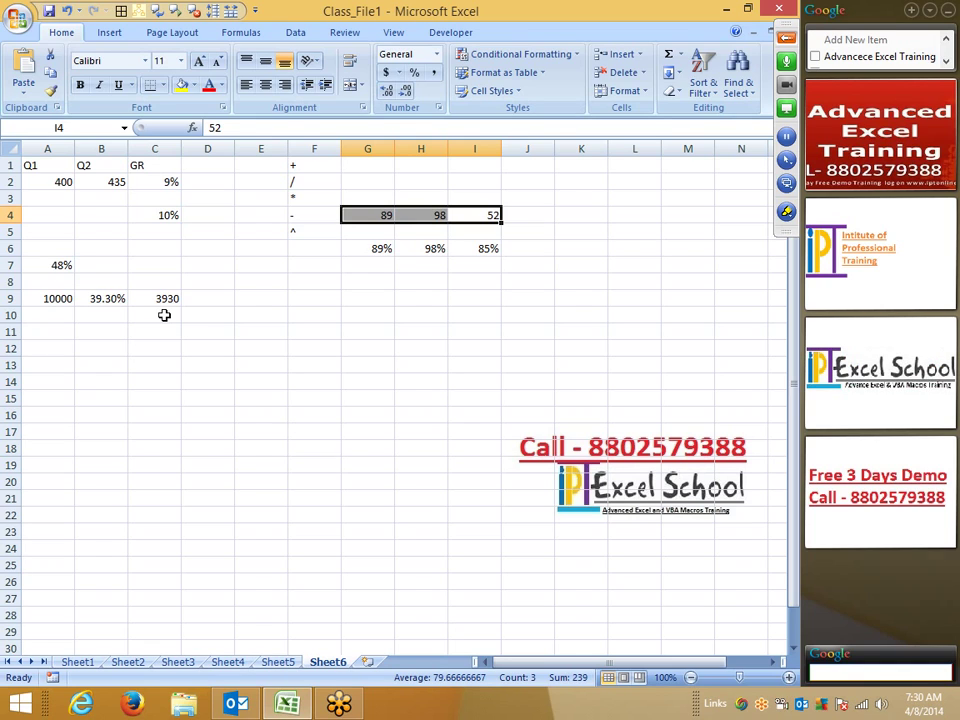
key("Up")
key("Up")
key("Up")
- Enter 100 in I1 and copy it
type("1")
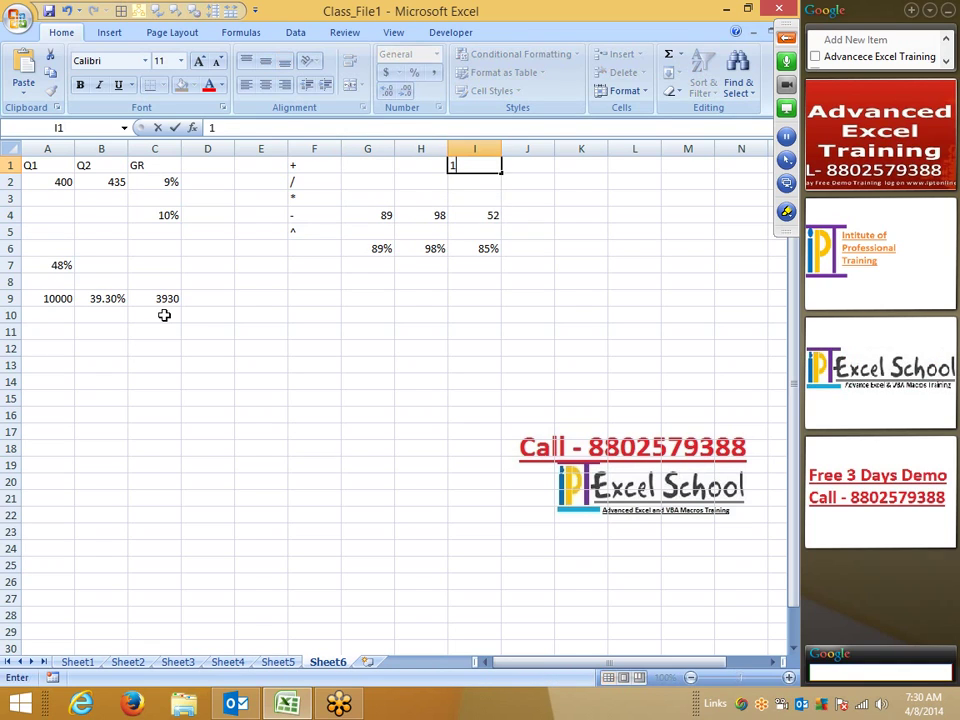
key("Tab")
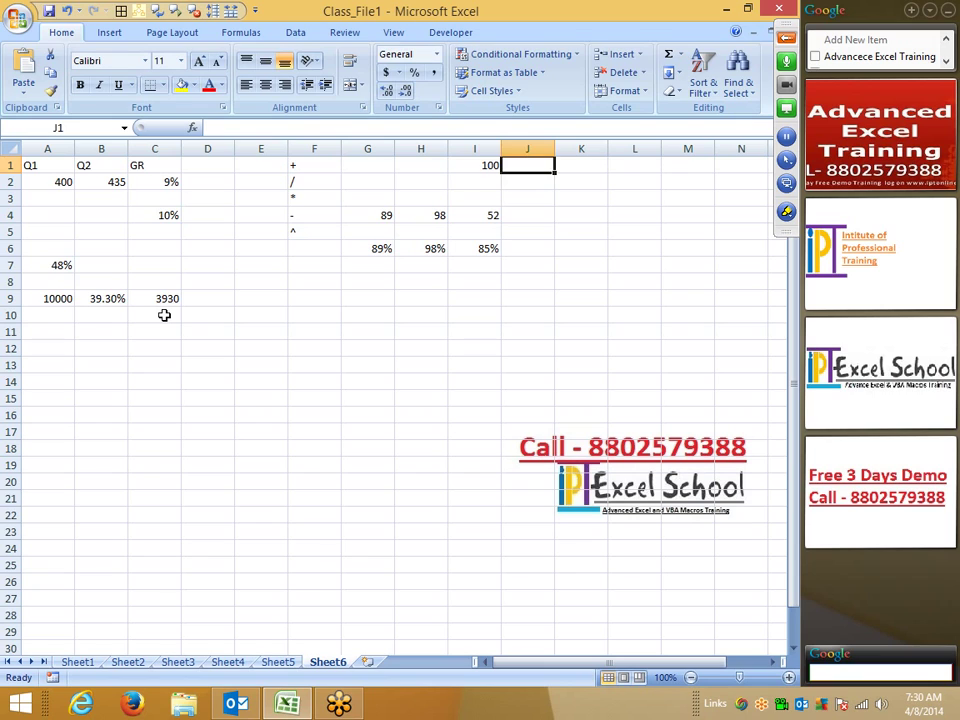
key("Left")
key("ctrl+c")
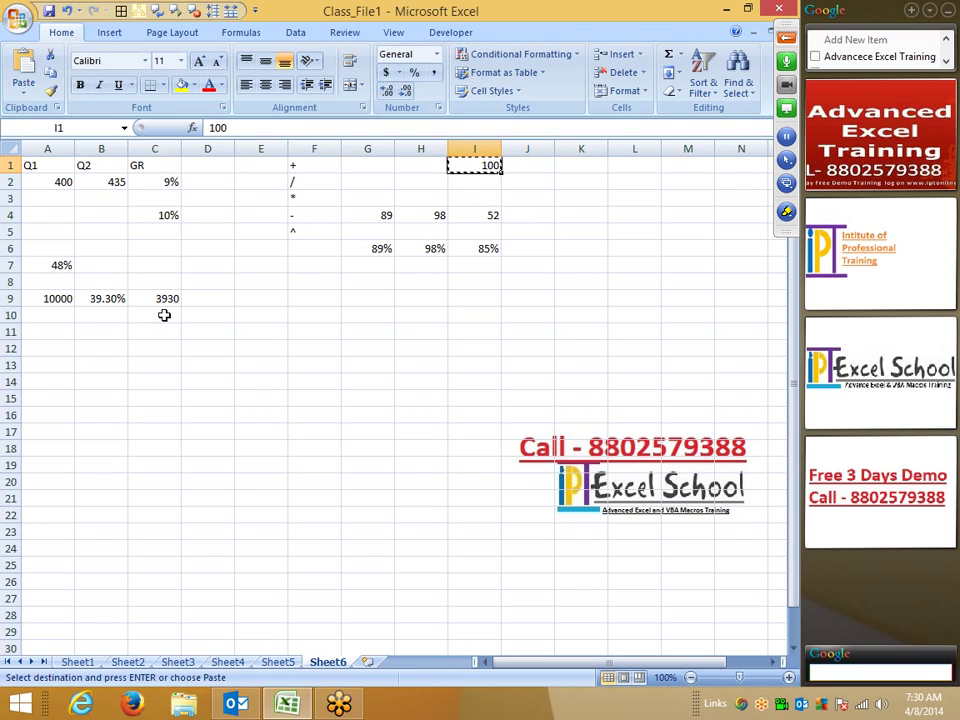
- Paste Special with Divide onto G4:I4, then apply Percent Style for 89%, 98%, 52%
key("Down")
key("Down")
key("Down")
key("shift+Left")
key("shift+Left")
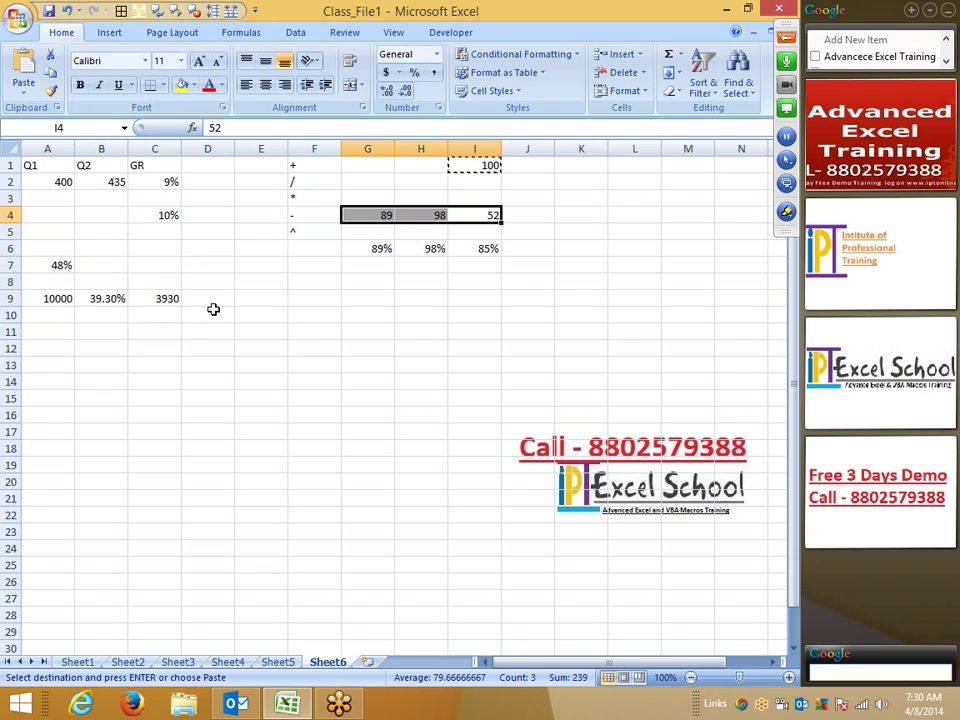
right_click(382, 215)
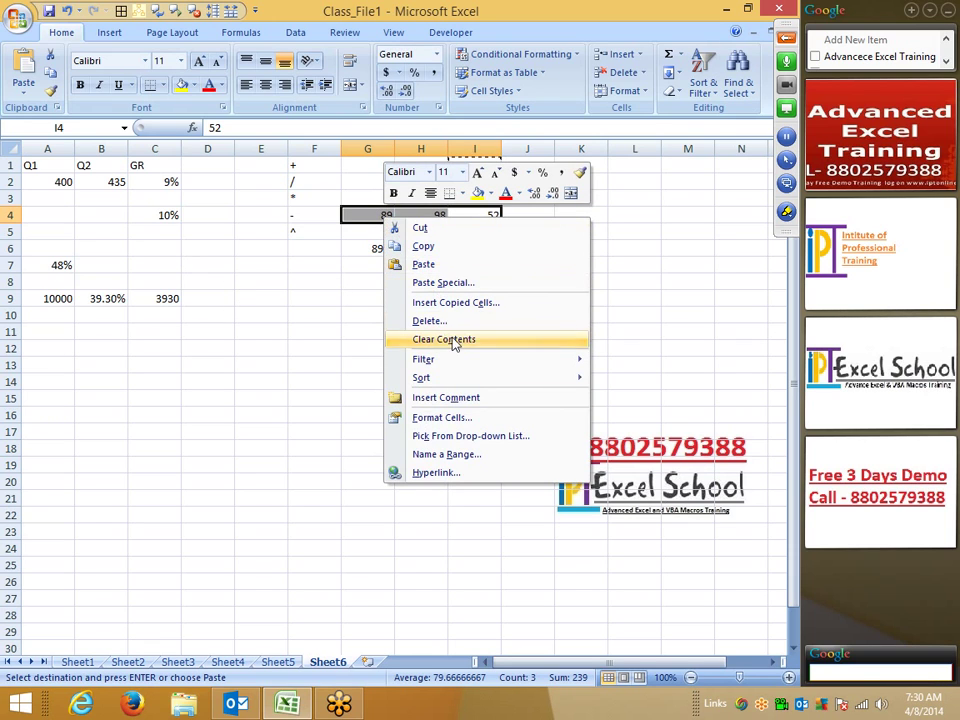
left_click(420, 282)
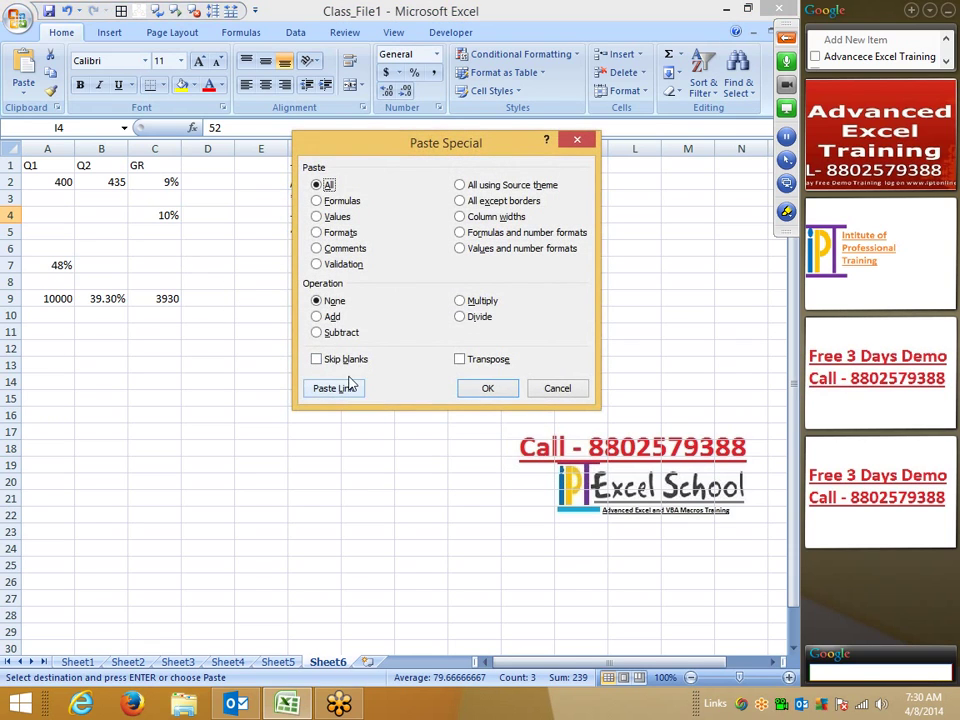
left_click(468, 317)
left_click(496, 392)
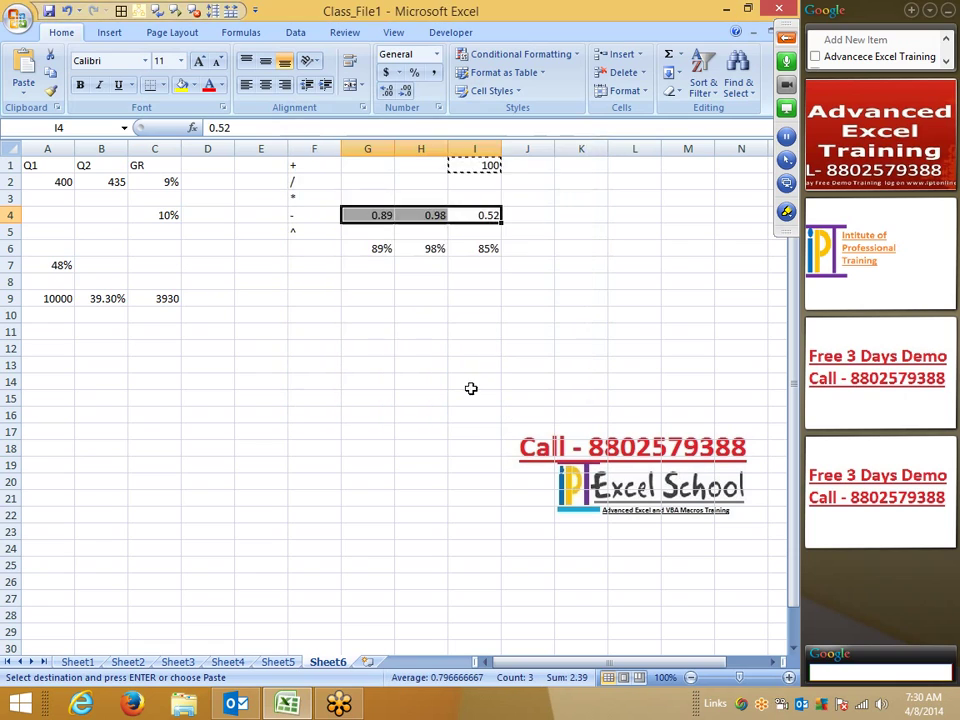
left_click(414, 72)
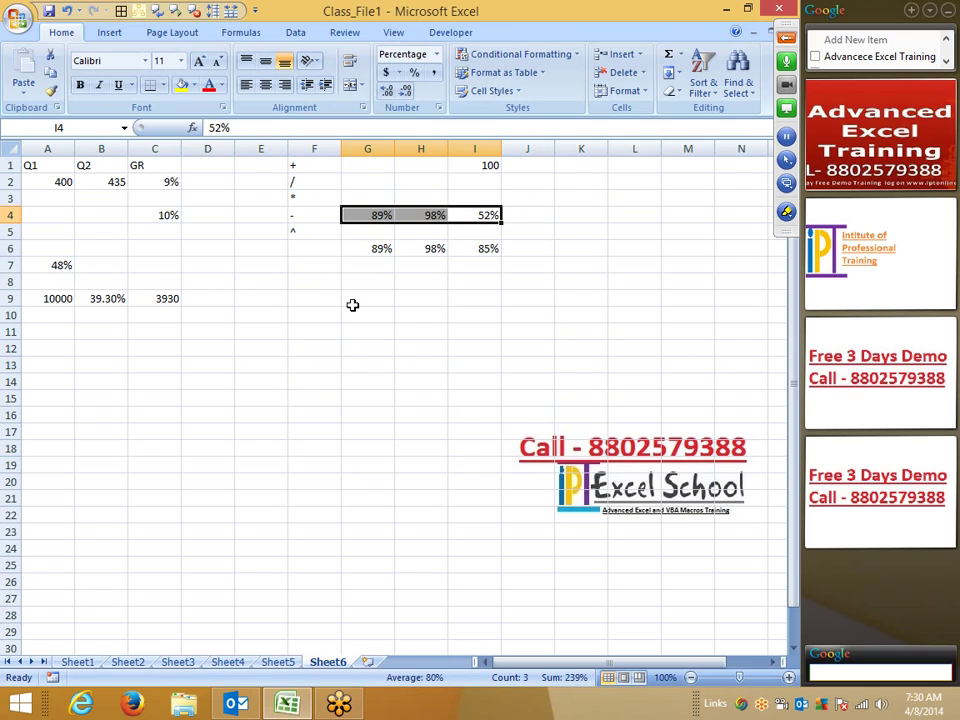
left_click(360, 311)
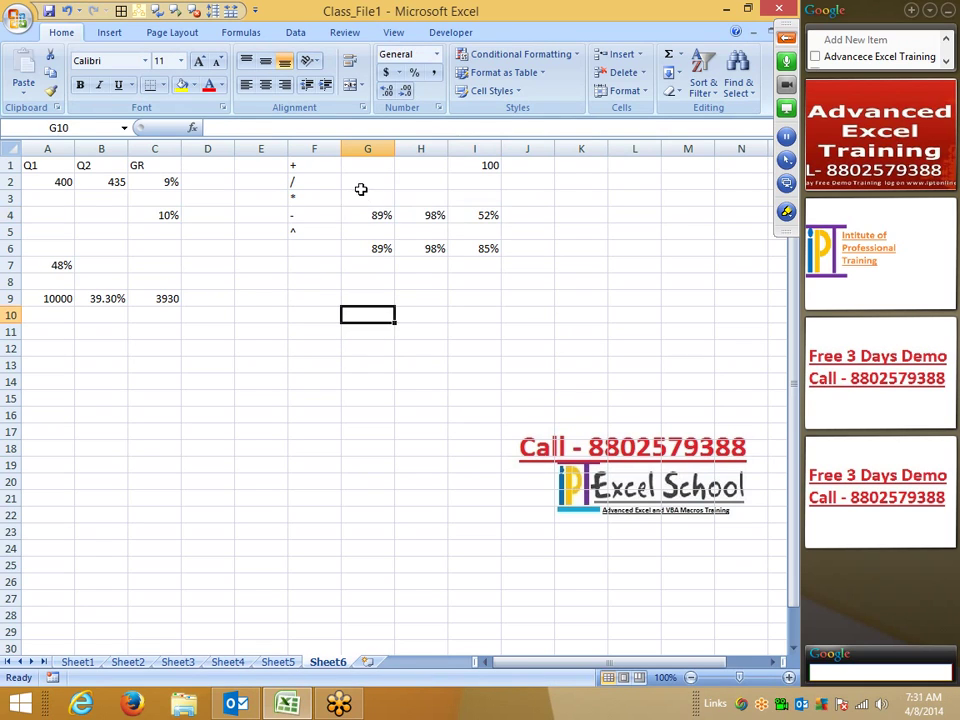
- Delete the contents of G2:I8, H1:J2 and A6:C11, then select A7
left_click_drag(362, 186, 500, 277)
key("Delete")
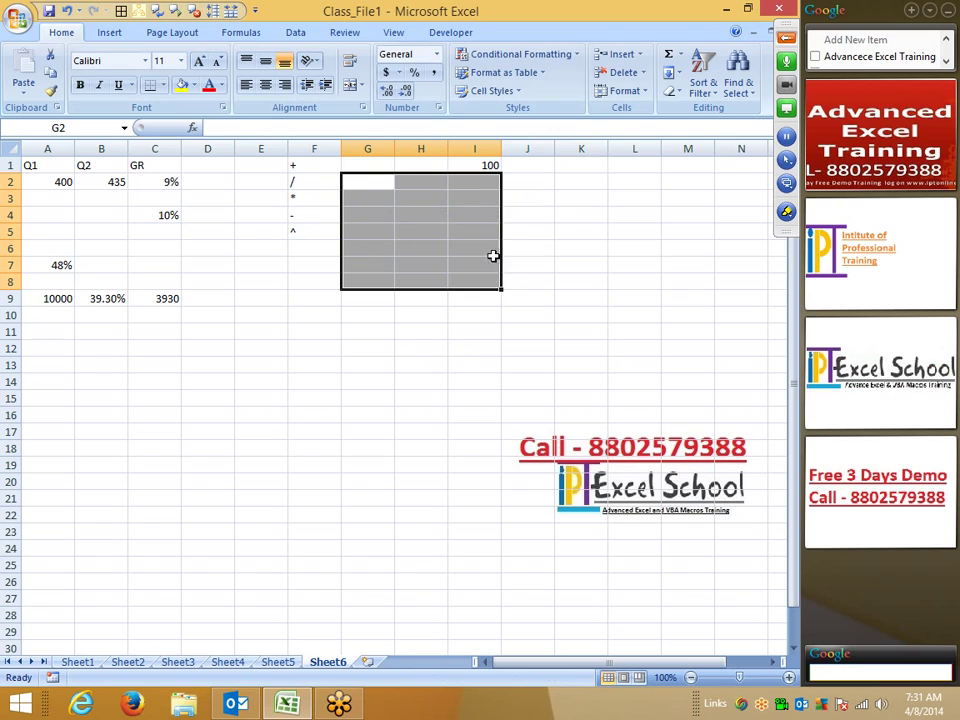
left_click_drag(440, 165, 527, 181)
key("Delete")
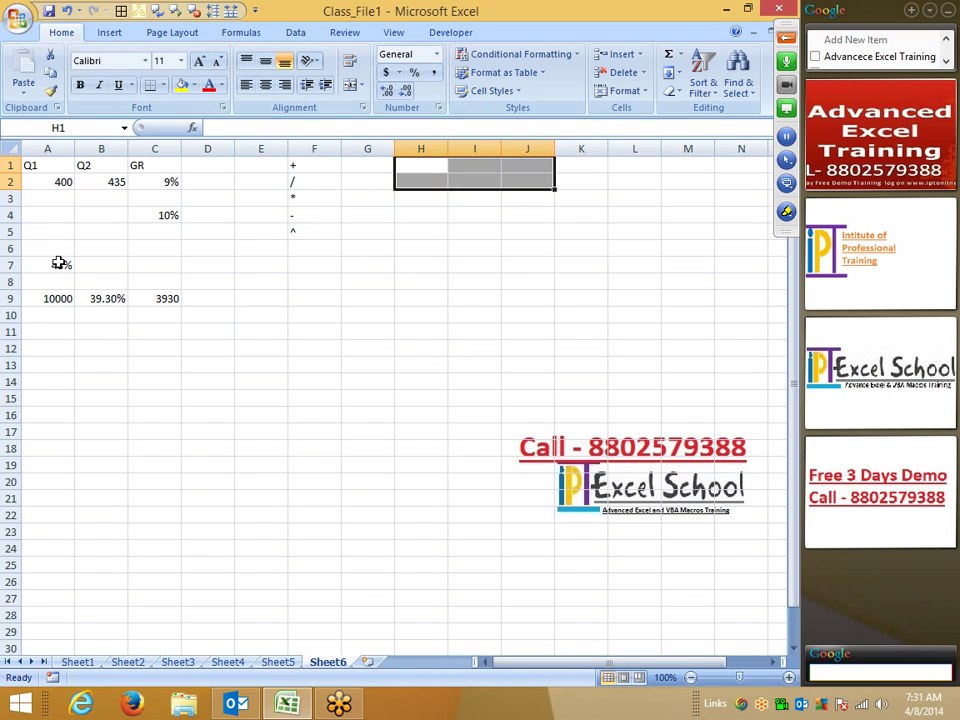
left_click_drag(50, 248, 155, 330)
key("Delete")
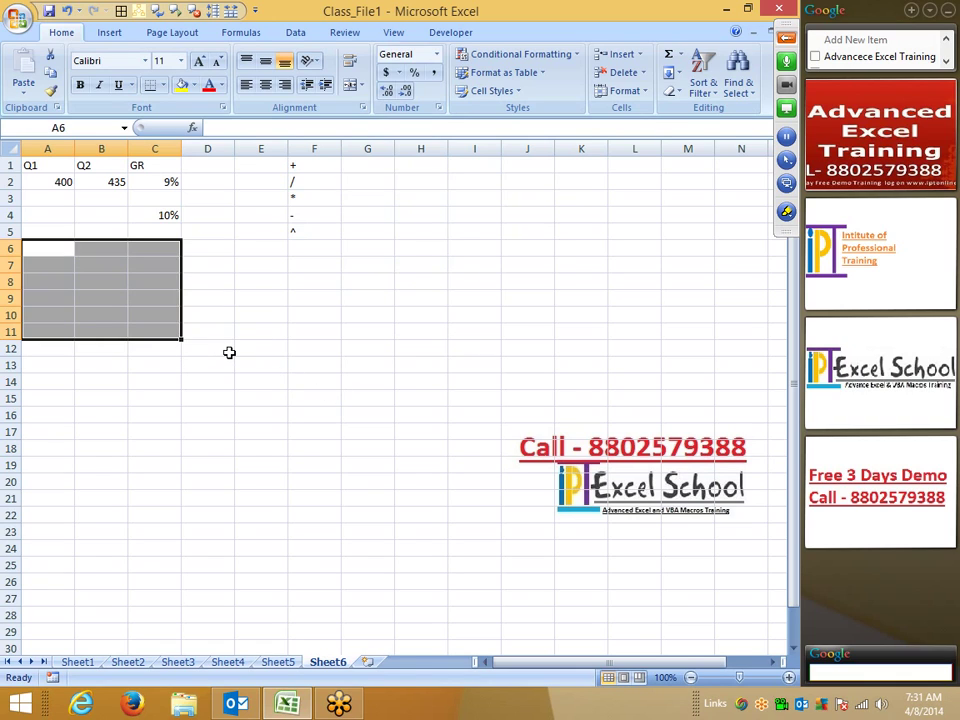
left_click(257, 367)
left_click(50, 279)
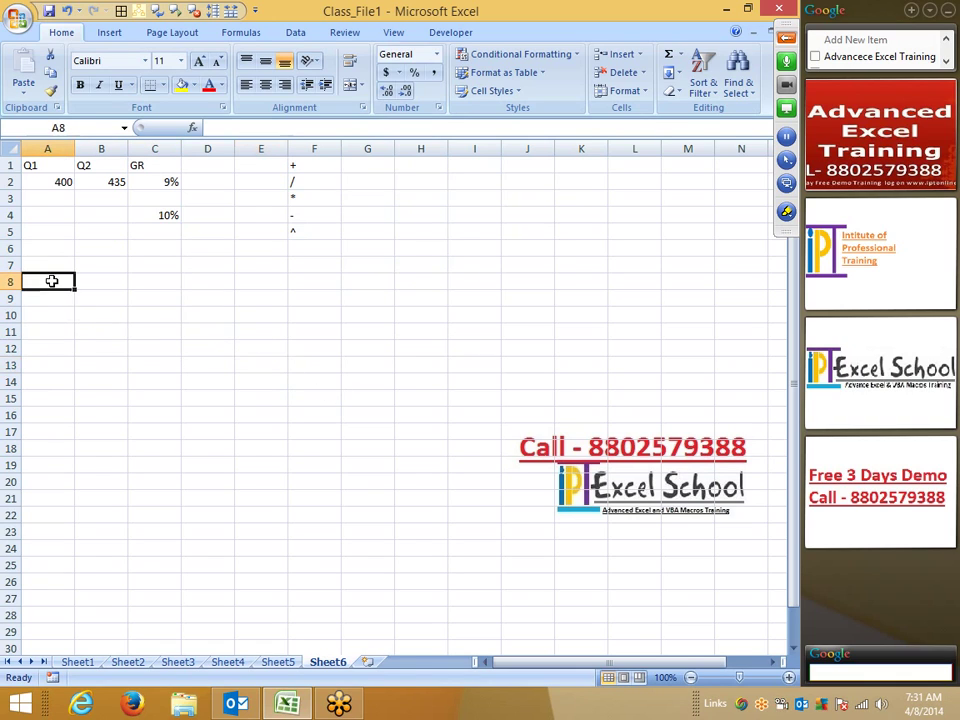
left_click(53, 265)
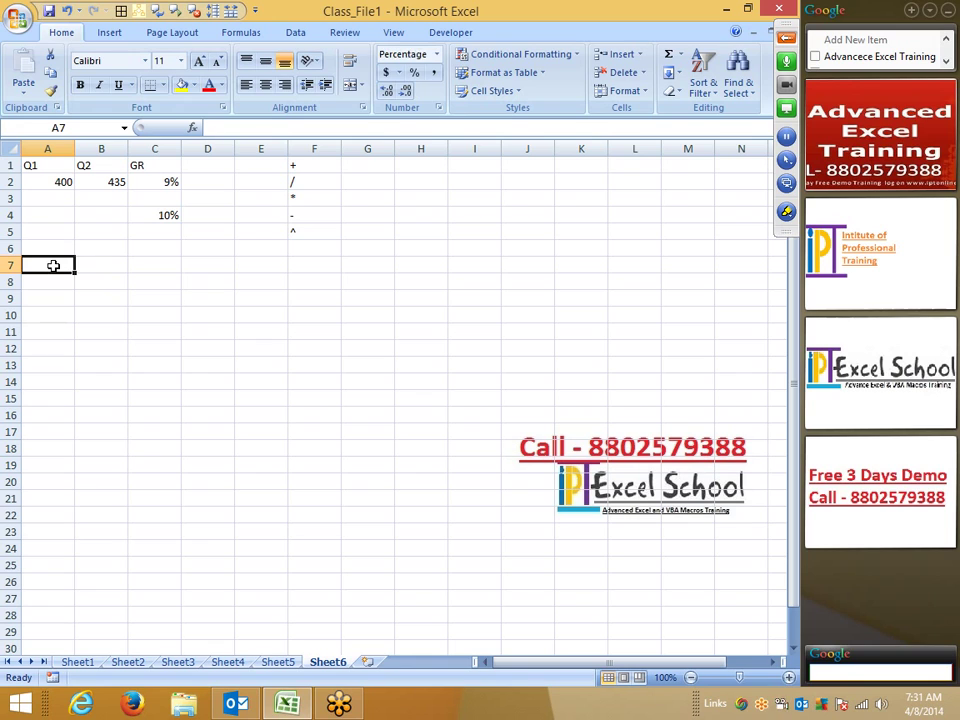
- Enter label P with 5000 in row 7 and label R with 13% in row 8
type("P")
key("Return")
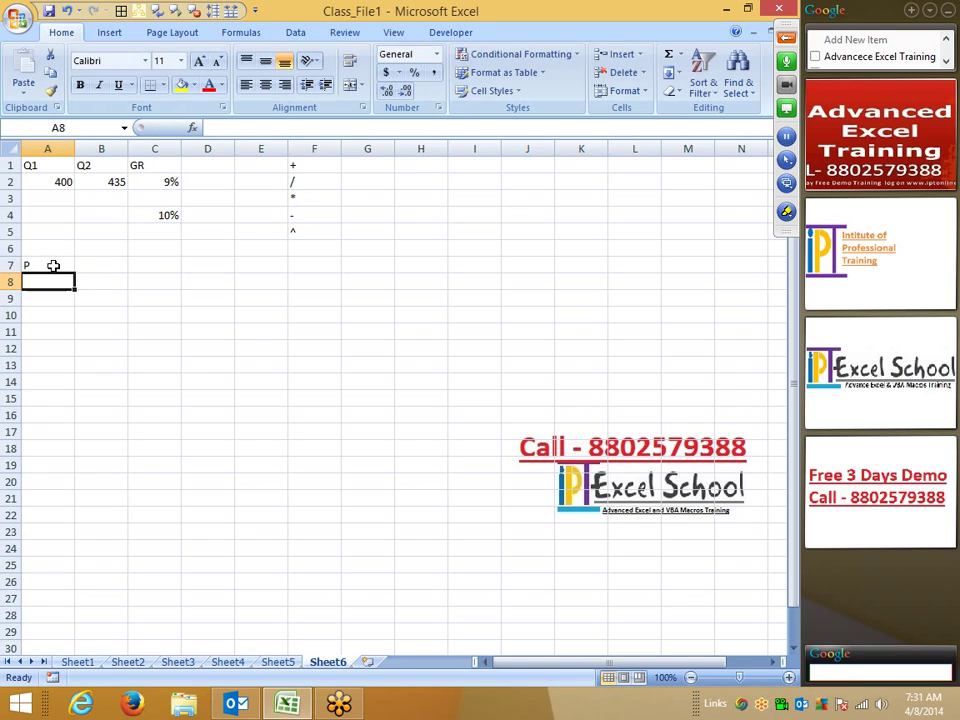
key("Up")
key("Right")
type("5")
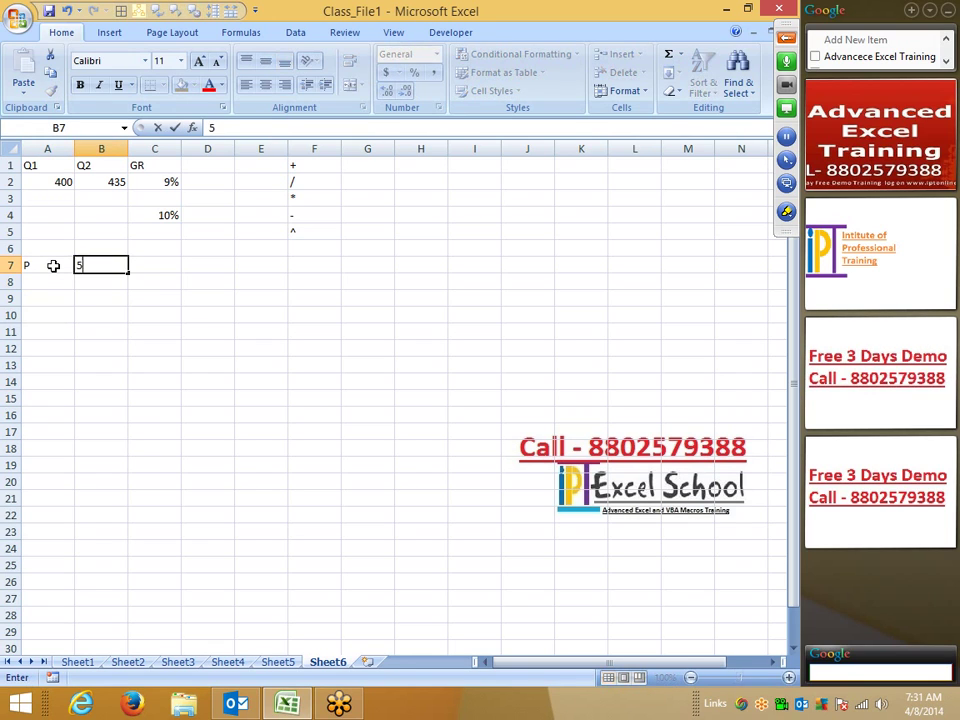
key("Return")
key("Left")
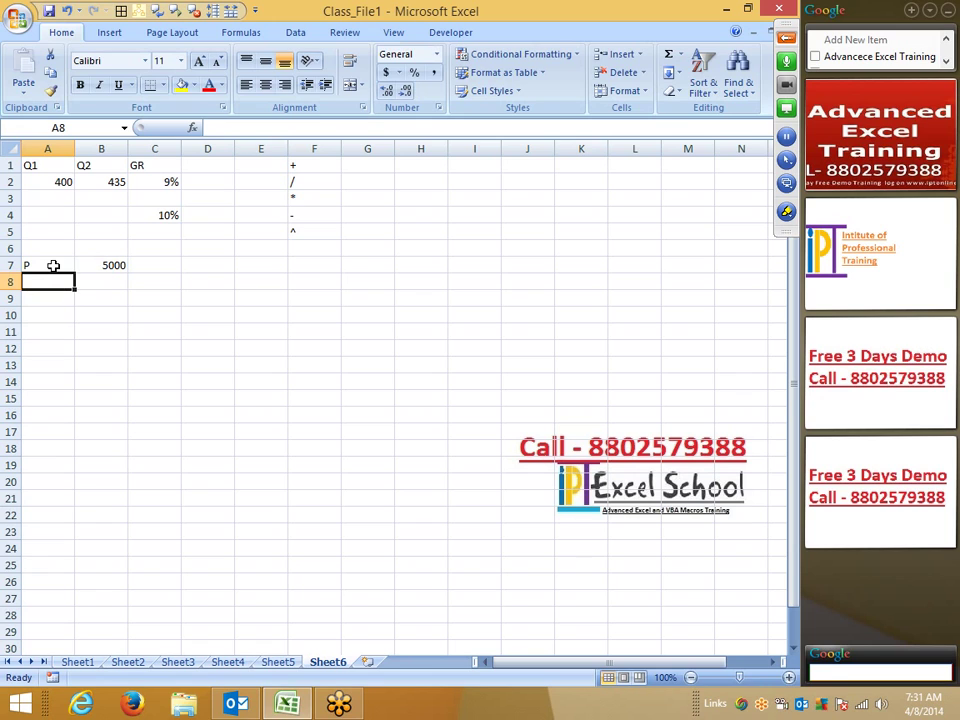
type("R")
key("Tab")
type("13")
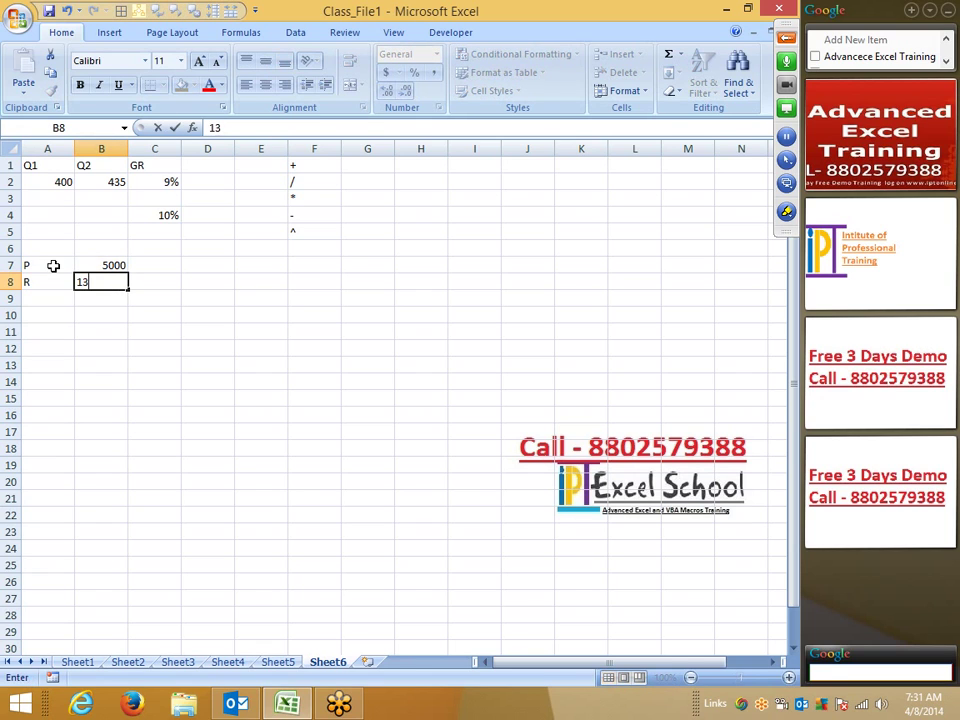
type("%")
key("Return")
- Enter label T in A9 with 5 in B9, replacing a mistaken 5%
key("Left")
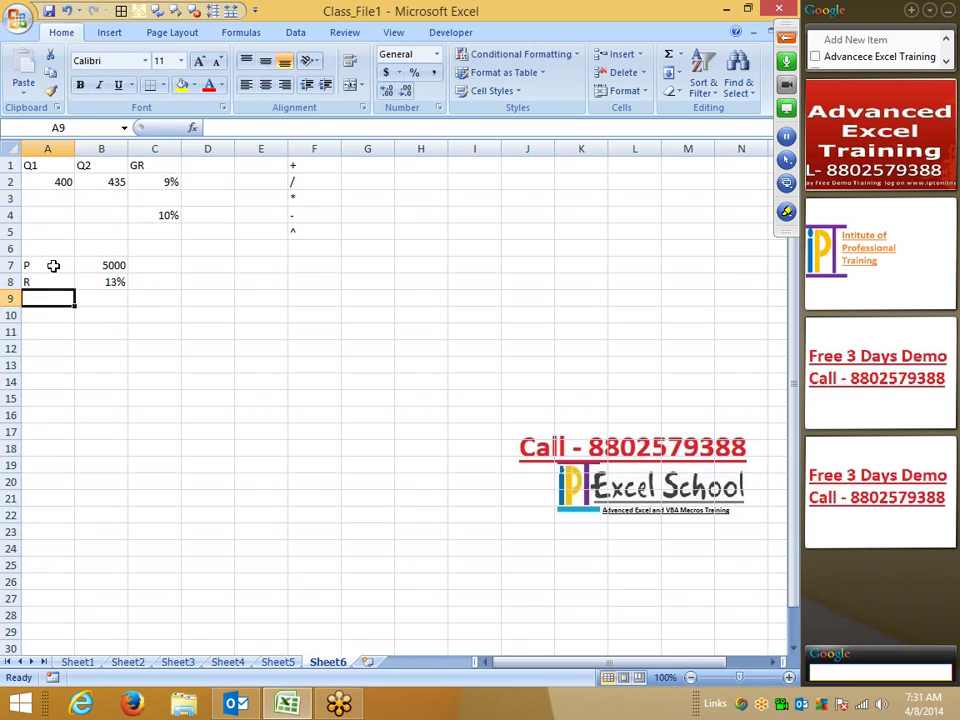
type("T")
key("Return")
type("5%")
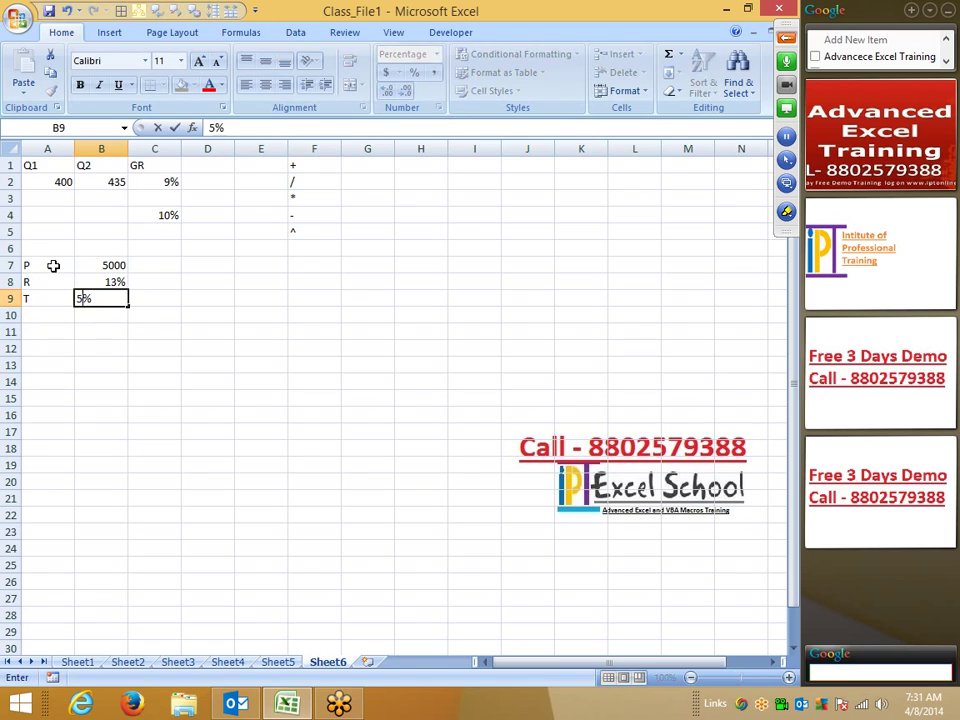
key("Return")
key("Up")
key("Delete")
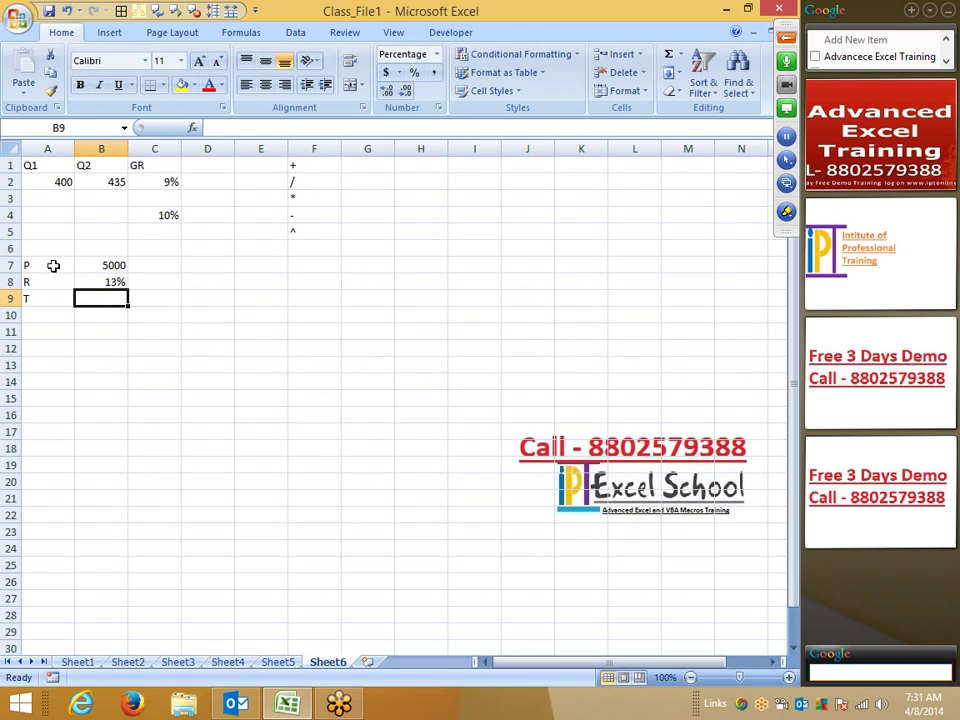
key("ctrl+shift+grave")
type("5")
key("Return")
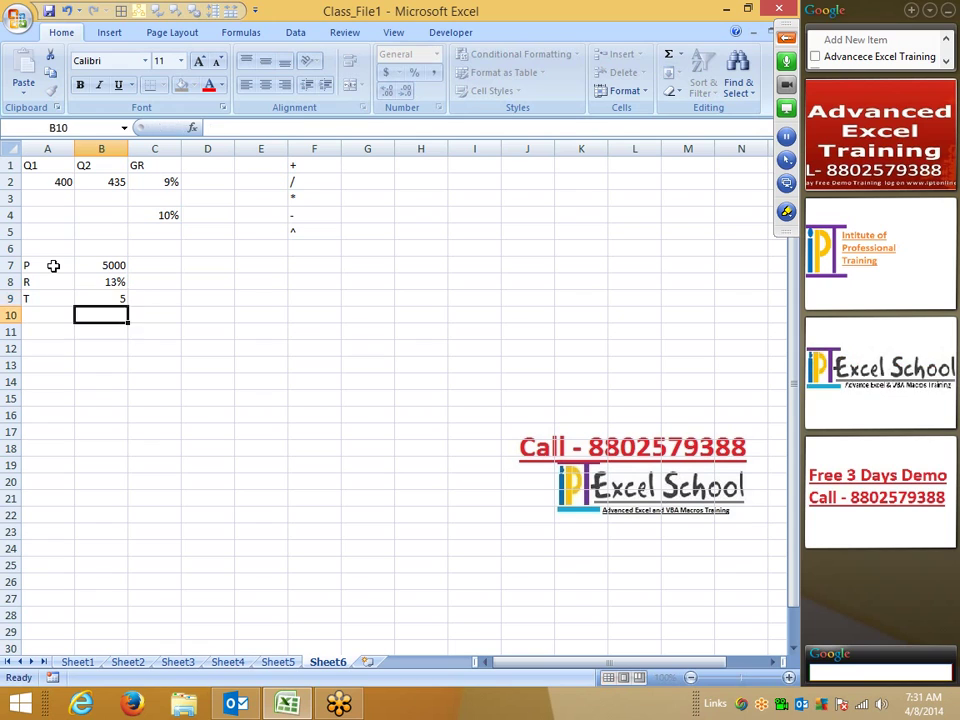
- Enter label N in A10 with 12 in B10
key("Left")
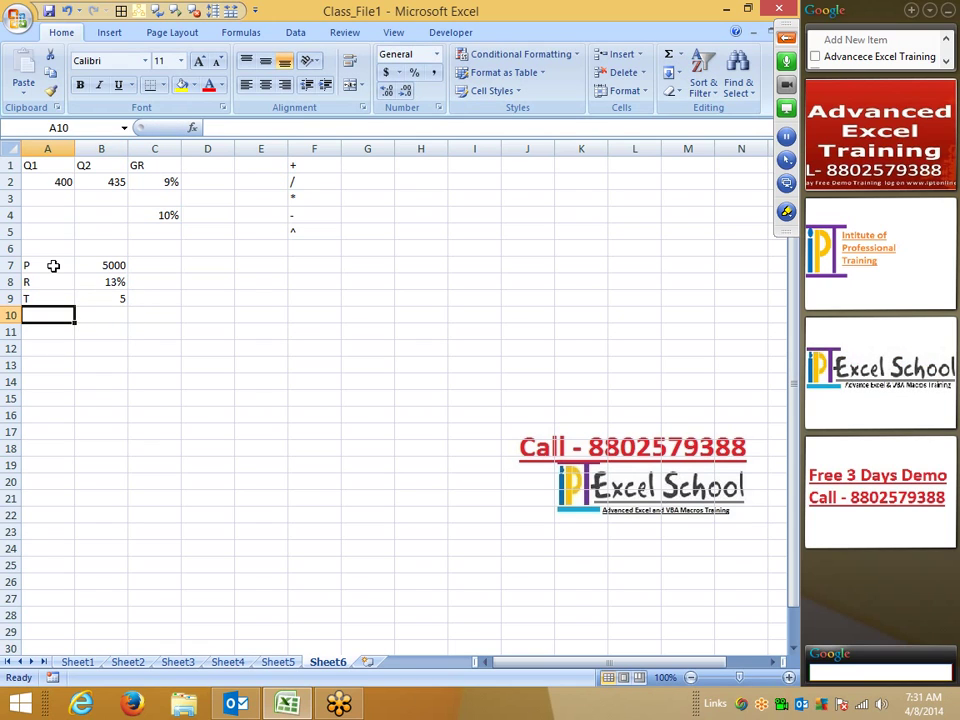
type("N")
key("Tab")
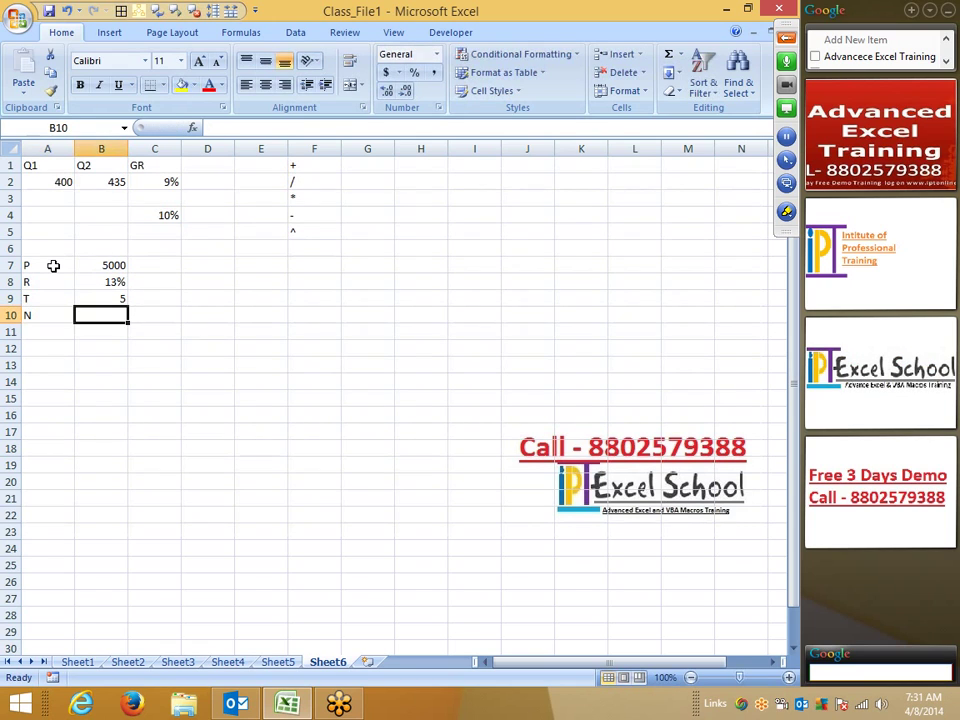
type("12")
key("Return")
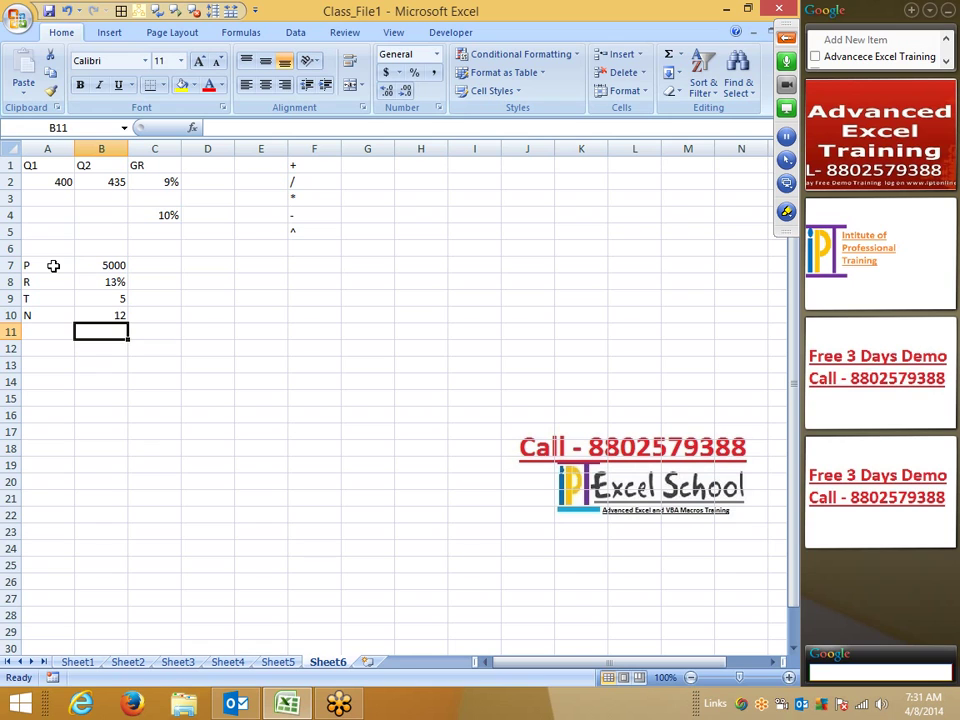
- Switch the GoToMeeting drawing tools to the freehand Pen
left_click(787, 37)
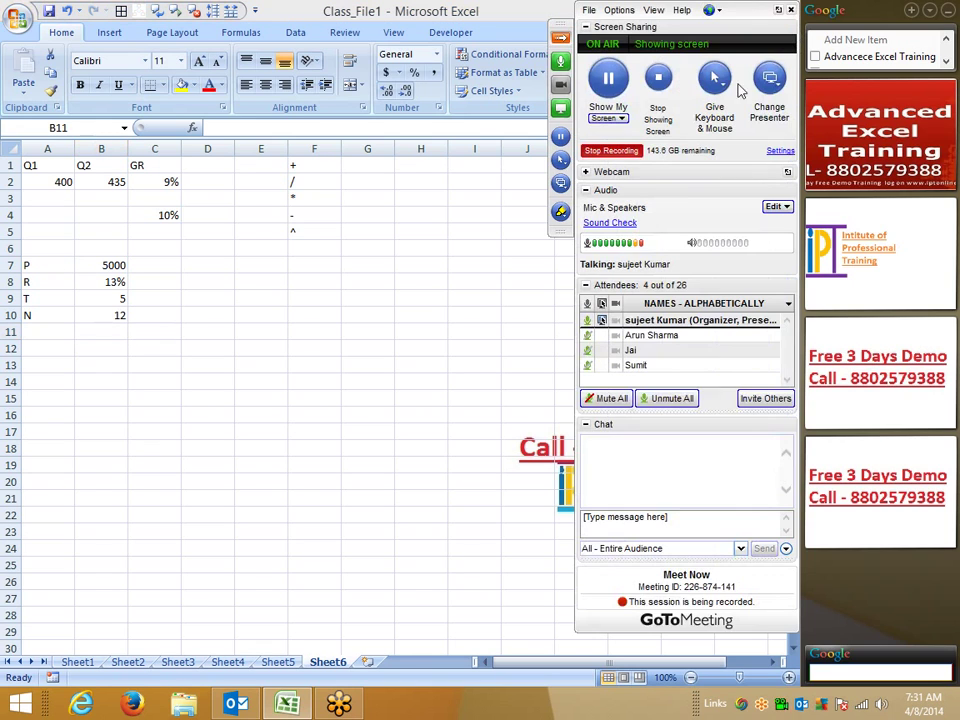
left_click(562, 212)
left_click(585, 251)
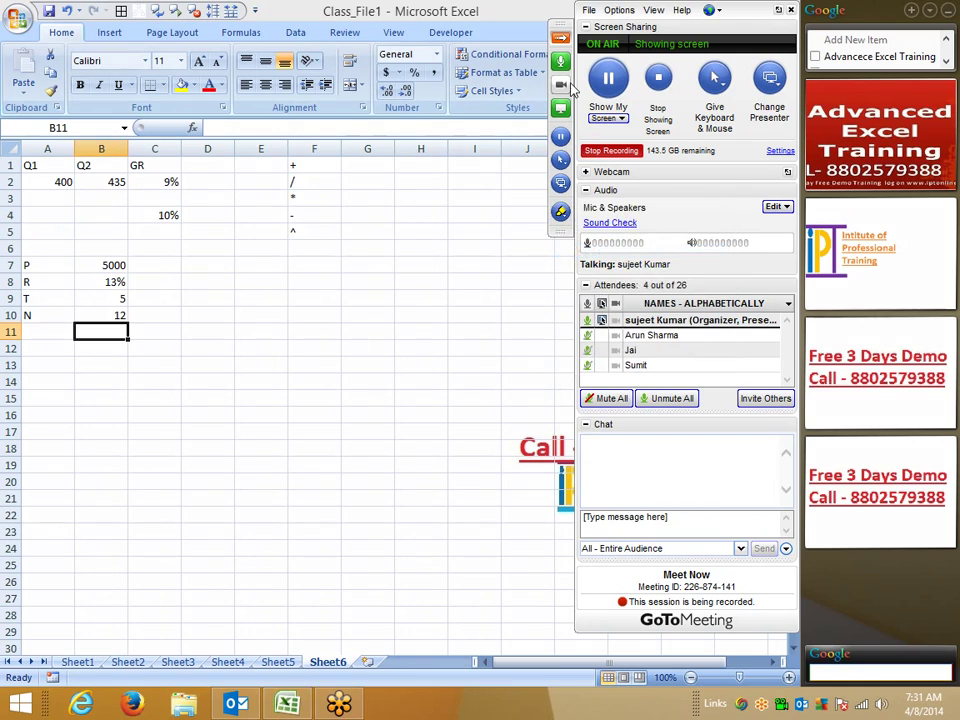
left_click(561, 39)
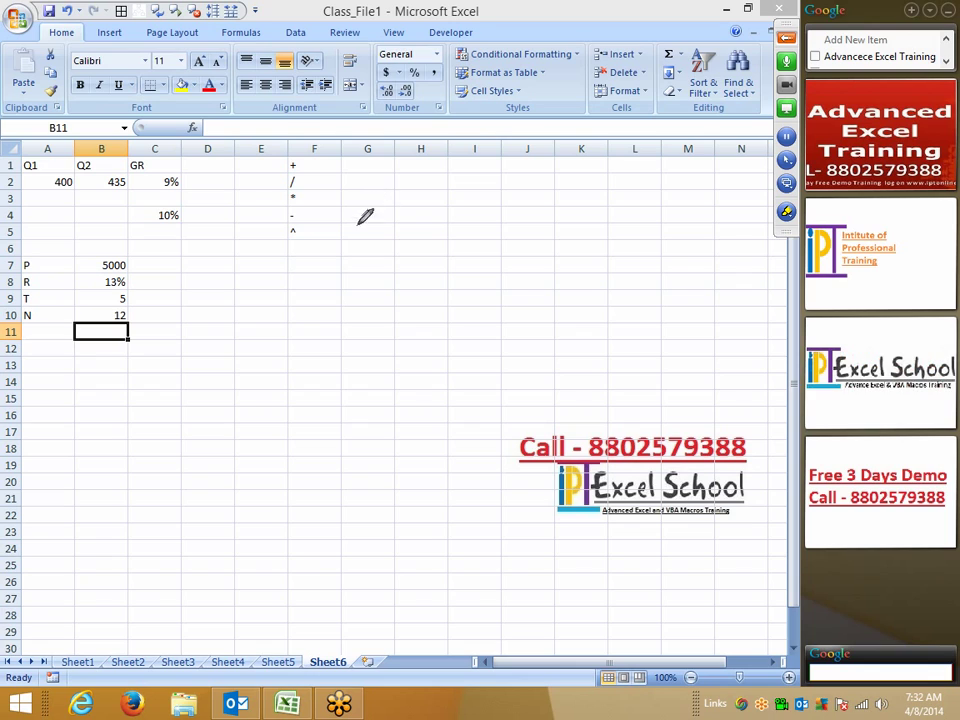
- Handwrite P × (1 + (r/100)/N) raised to T×N in red beside the inputs
left_click_drag(336, 254, 338, 348)
mouse_move(336, 254)
left_mouse_down()
mouse_move(338, 285)
mouse_move(462, 310)
left_mouse_up()
left_click_drag(450, 258, 438, 342)
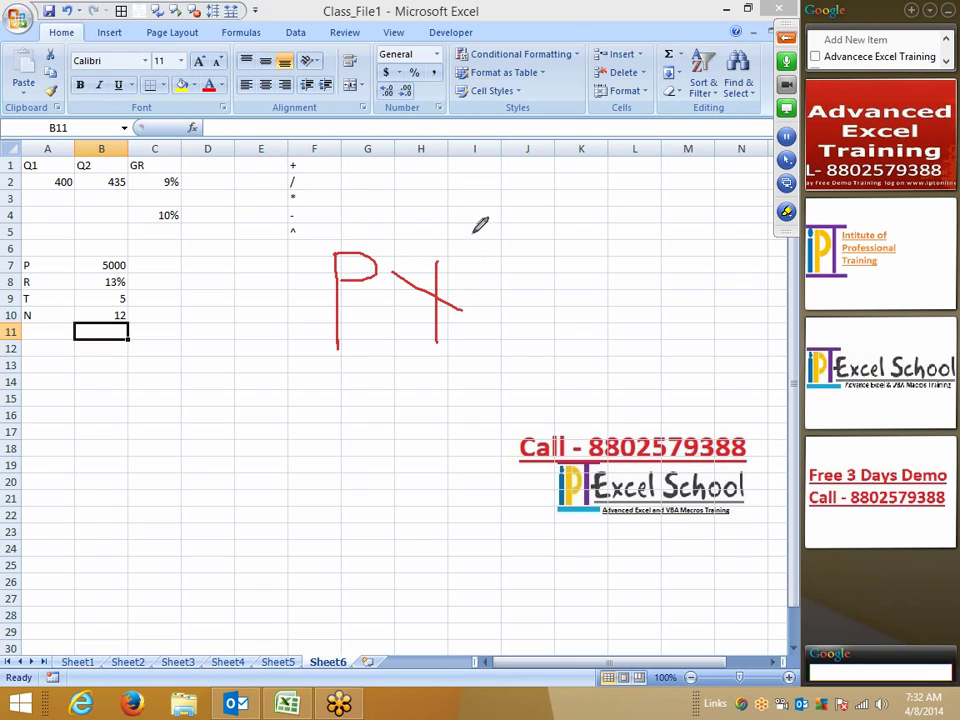
mouse_move(473, 238)
left_mouse_down()
mouse_move(530, 352)
mouse_move(492, 290)
mouse_move(530, 265)
left_mouse_up()
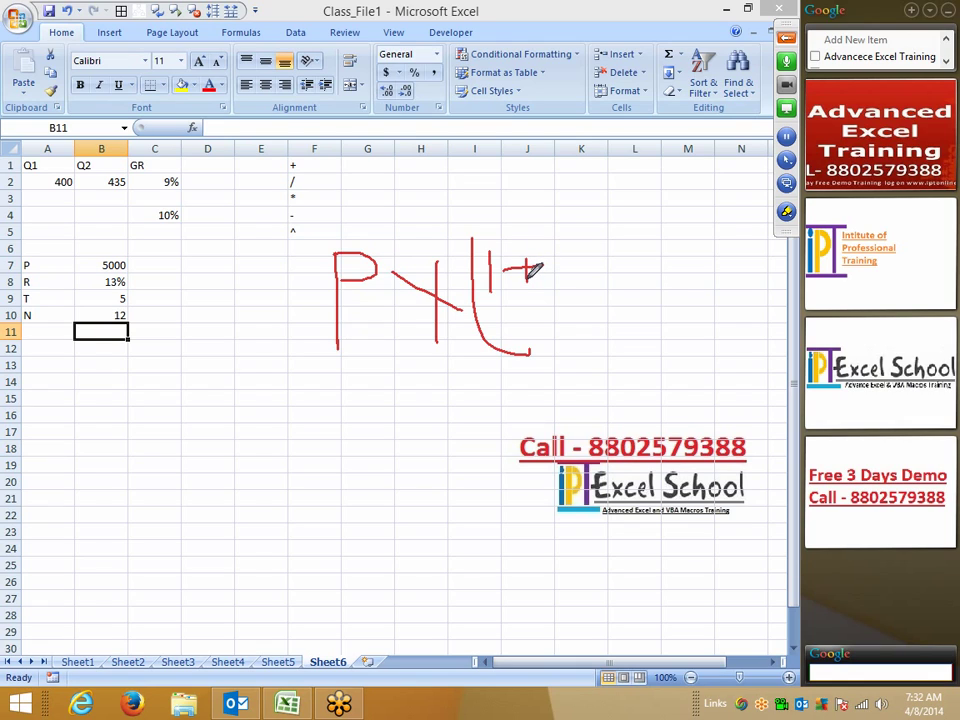
mouse_move(522, 256)
left_mouse_down()
mouse_move(522, 279)
mouse_move(582, 258)
mouse_move(590, 245)
left_mouse_up()
left_click_drag(542, 297, 617, 287)
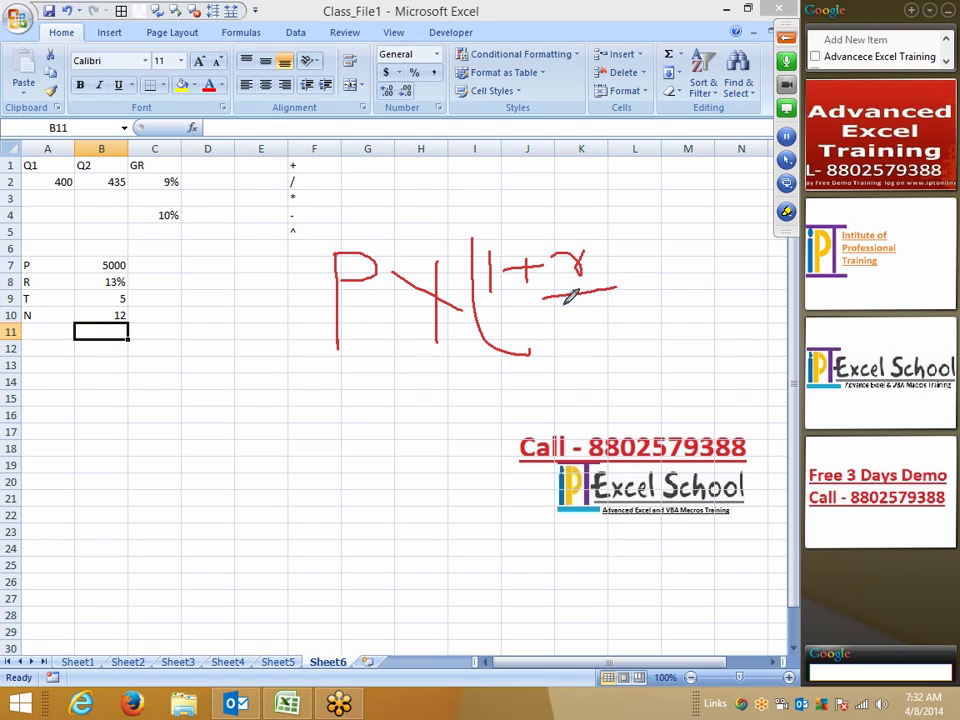
mouse_move(564, 311)
left_mouse_down()
mouse_move(564, 331)
mouse_move(592, 310)
left_mouse_up()
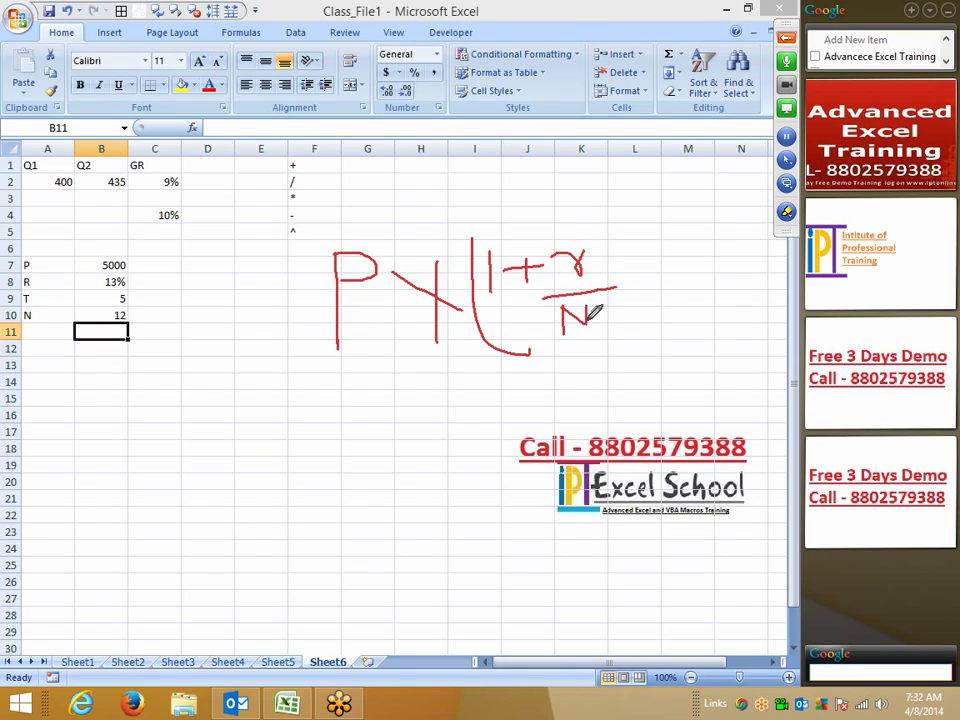
mouse_move(604, 252)
left_mouse_down()
mouse_move(588, 278)
mouse_move(619, 259)
left_mouse_up()
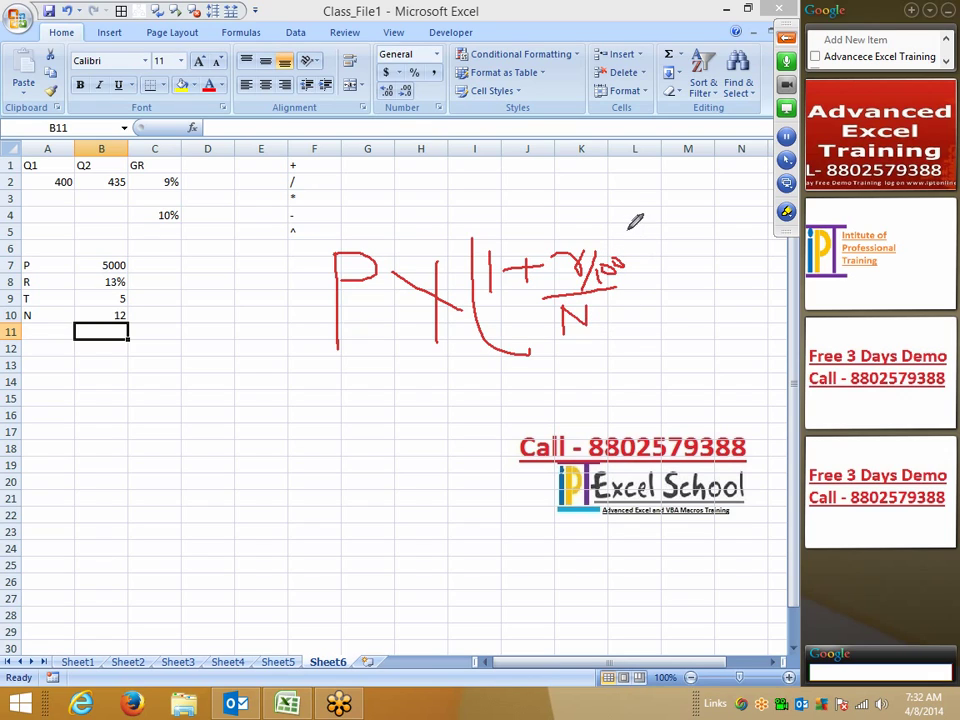
mouse_move(624, 222)
left_mouse_down()
mouse_move(666, 268)
mouse_move(628, 362)
left_mouse_up()
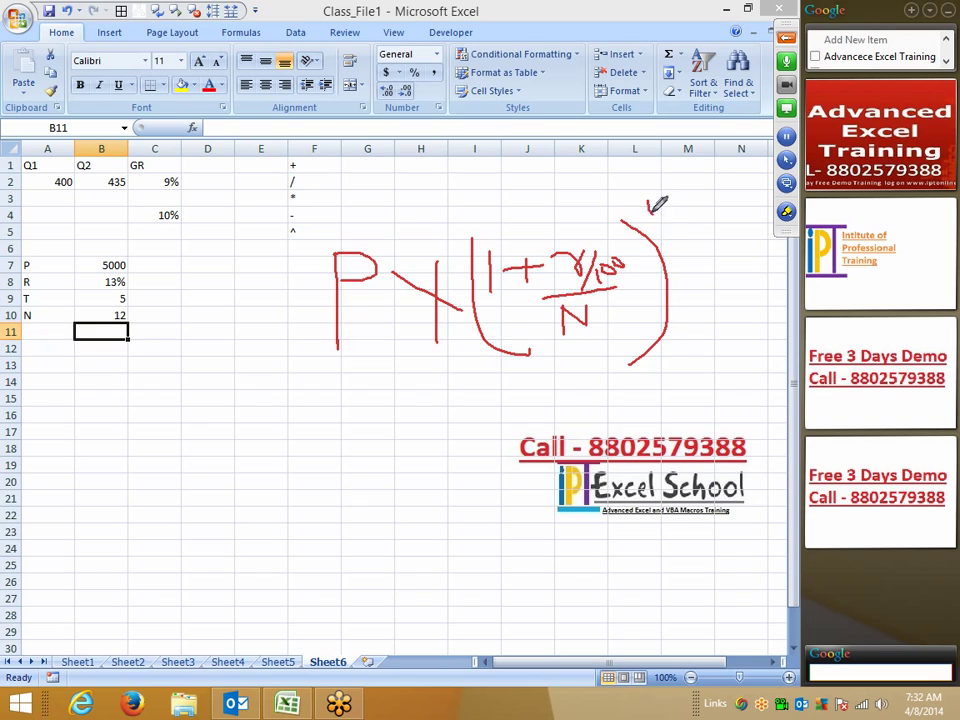
mouse_move(650, 205)
left_mouse_down()
mouse_move(658, 238)
mouse_move(683, 250)
mouse_move(681, 201)
mouse_move(694, 212)
mouse_move(684, 213)
mouse_move(714, 207)
mouse_move(708, 250)
mouse_move(660, 228)
left_mouse_up()
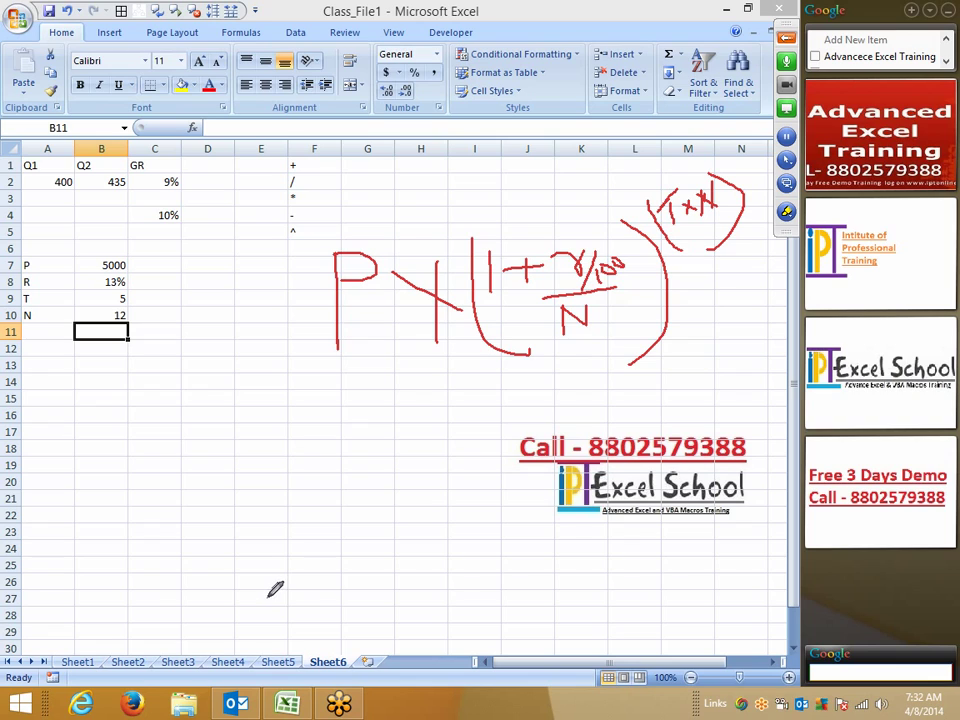
- Return to normal non-drawing mode and select an empty cell below the inputs
right_click(274, 468)
left_click(300, 496)
left_click(141, 362)
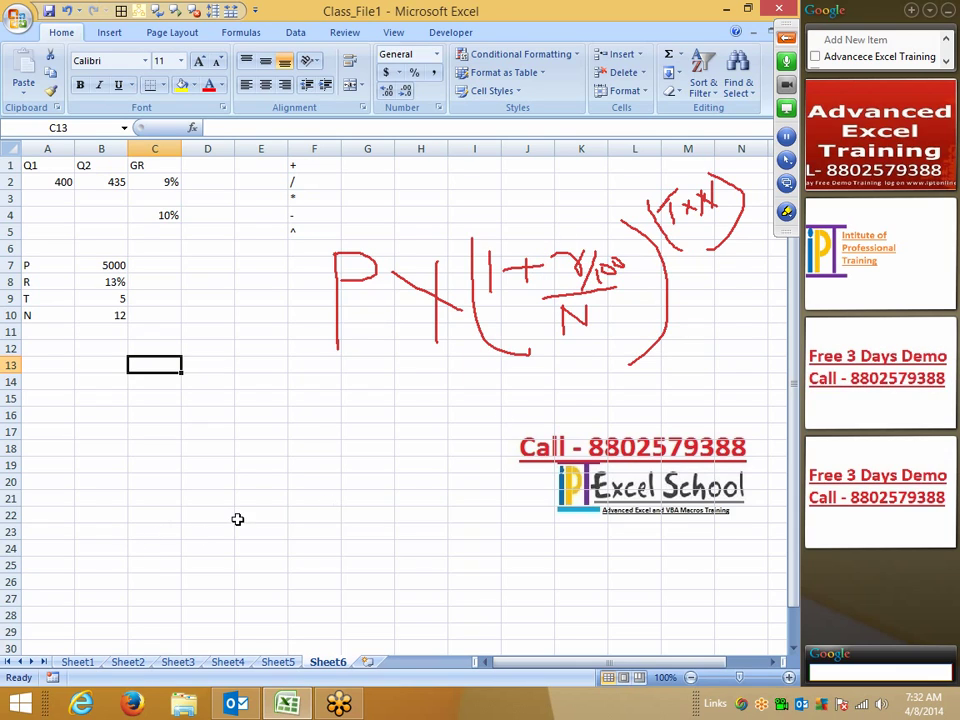
- Underline the formula and its T×N exponent in red, draw a large loop below, then stop drawing
left_click(787, 212)
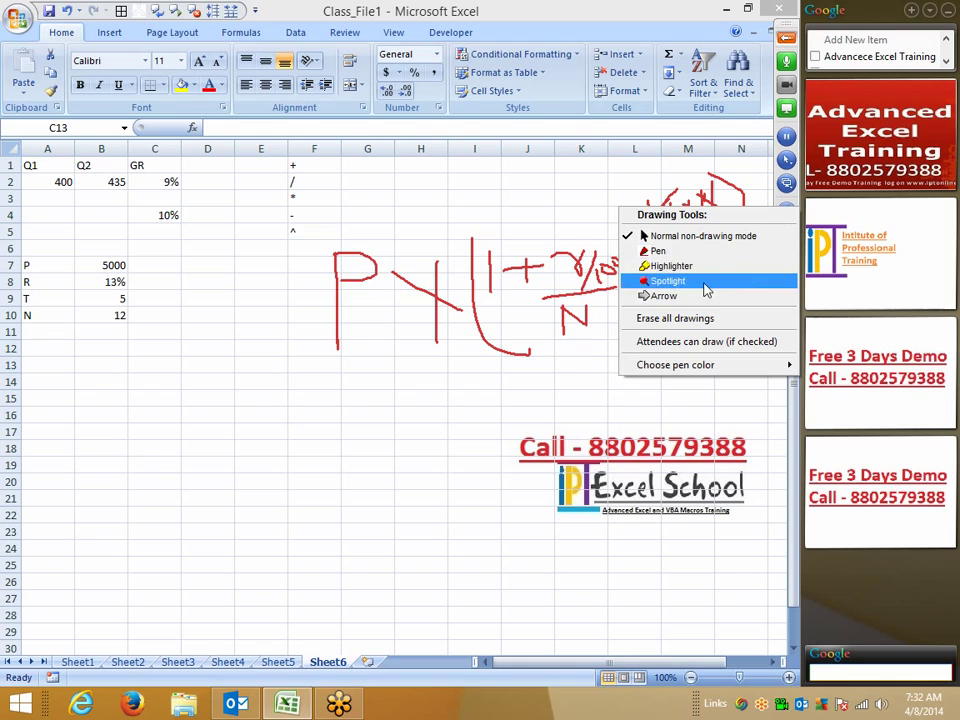
left_click(697, 251)
left_click_drag(497, 382, 710, 362)
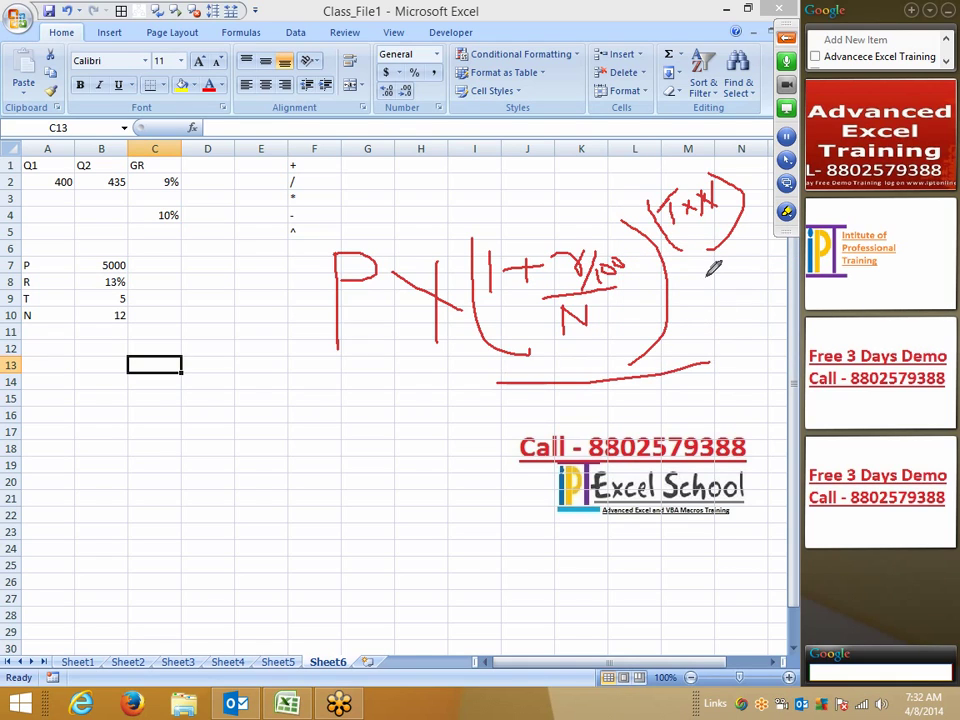
left_click_drag(685, 272, 757, 245)
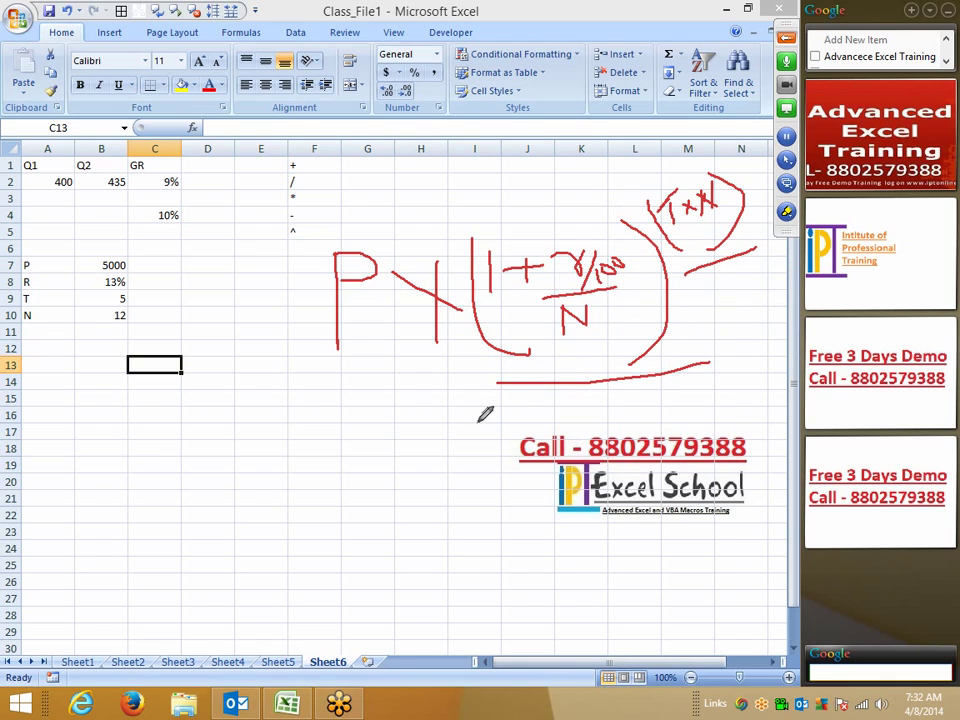
mouse_move(478, 421)
left_mouse_down()
mouse_move(680, 427)
mouse_move(783, 348)
left_mouse_up()
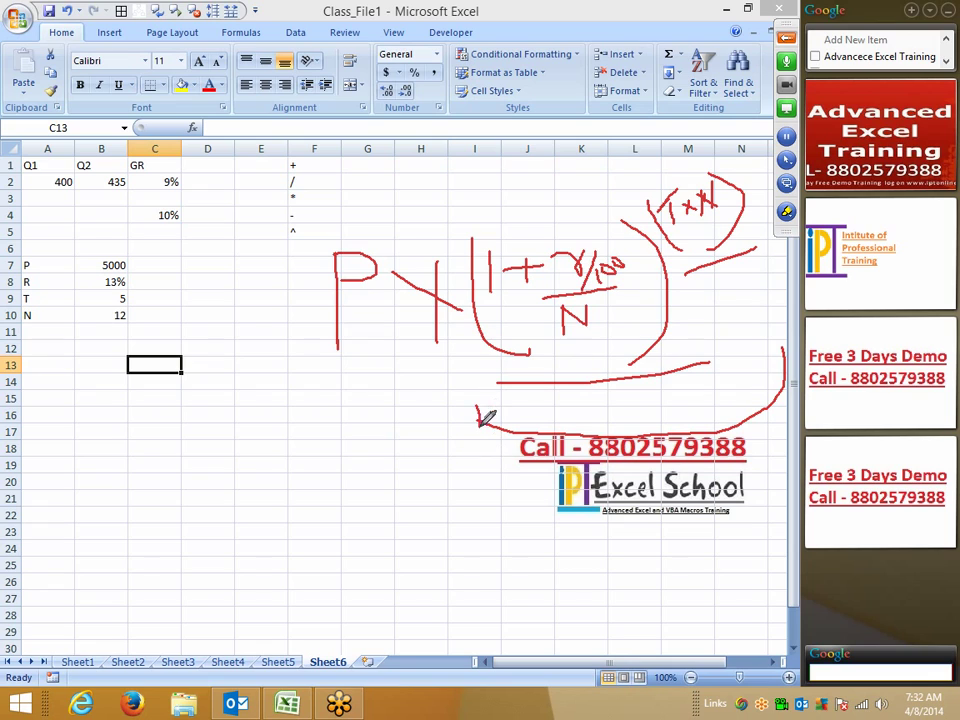
mouse_move(331, 385)
left_mouse_down()
mouse_move(375, 533)
mouse_move(812, 536)
mouse_move(808, 422)
left_mouse_up()
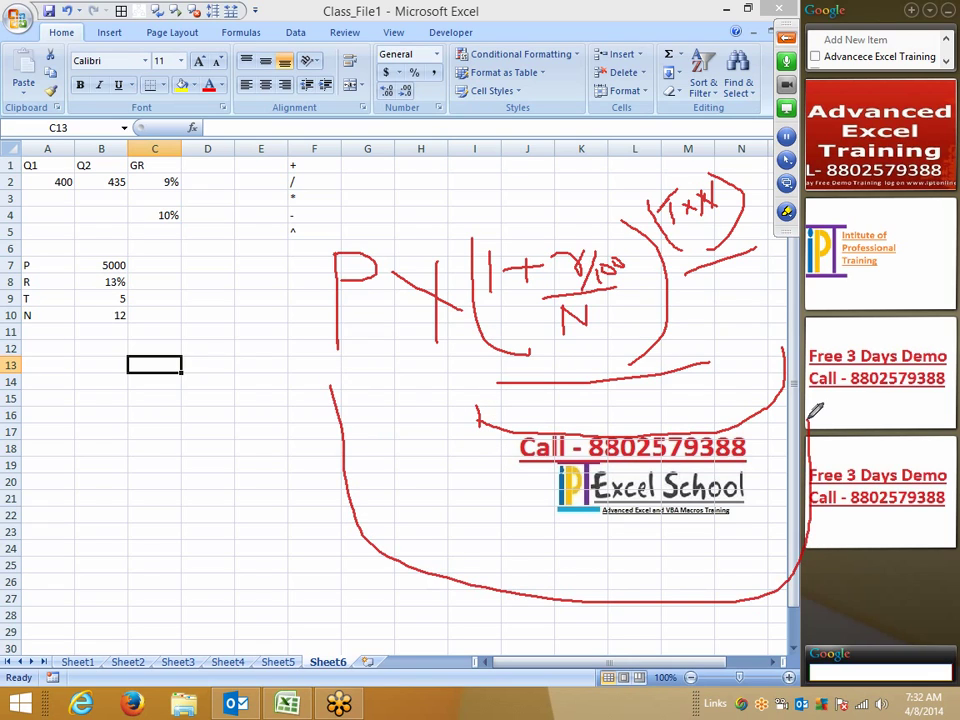
right_click(306, 512)
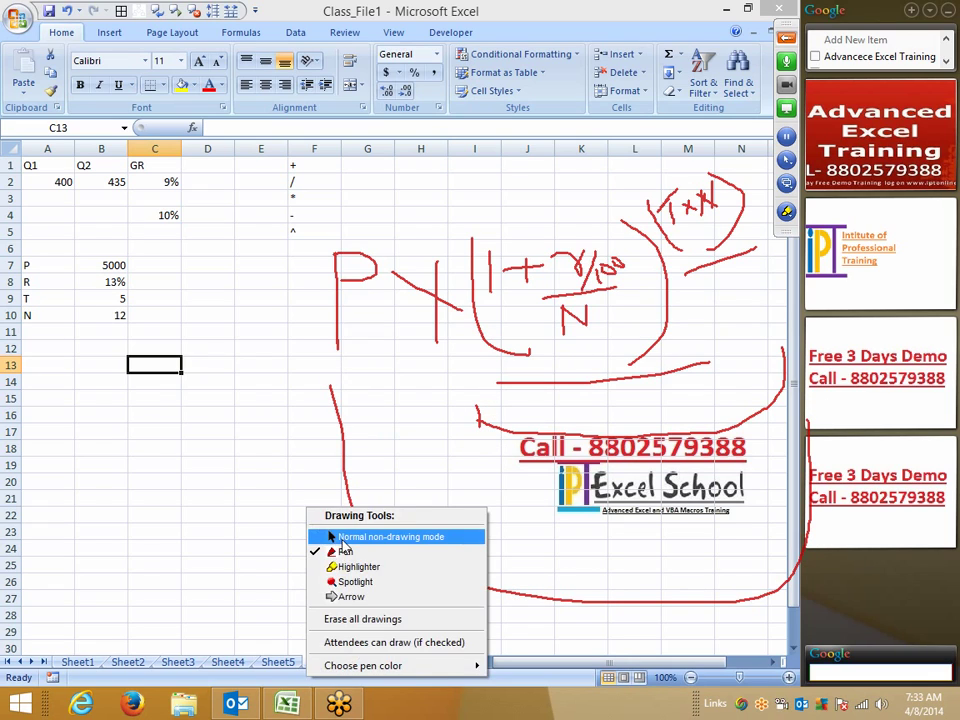
left_click(360, 536)
- Start a =1+B8/12 formula in C12, then cancel it with Esc
left_click(133, 346)
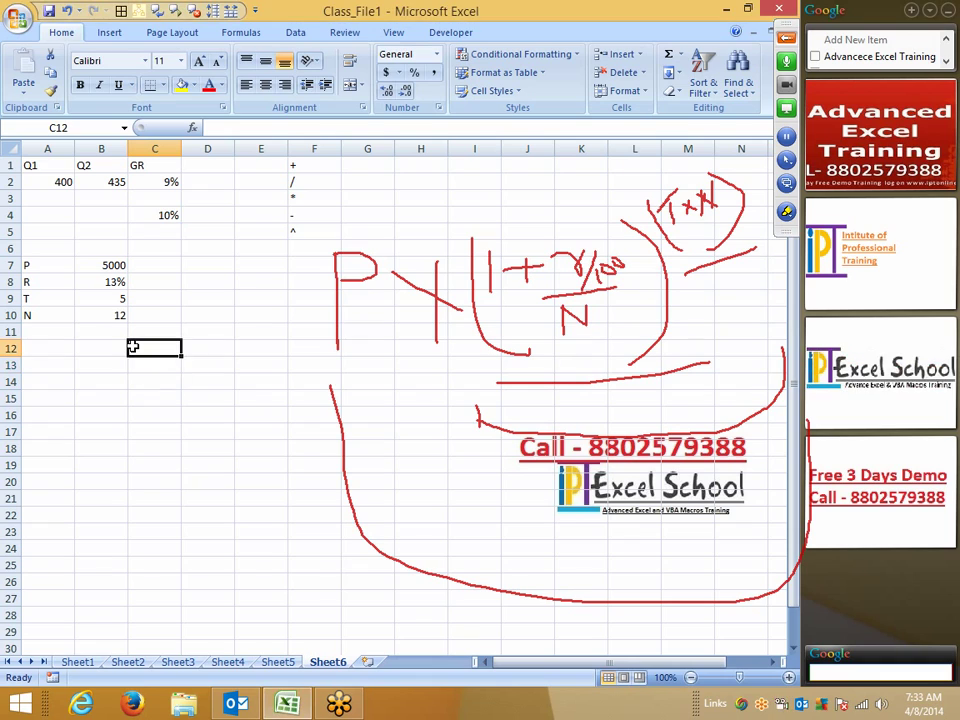
type("=")
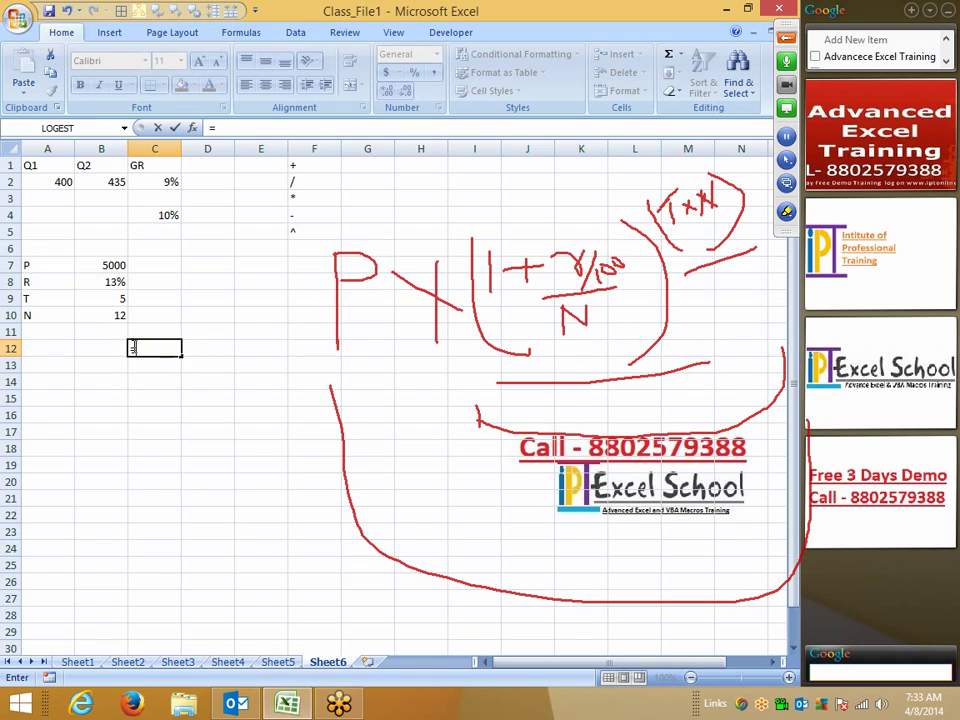
type("1+")
left_click(108, 282)
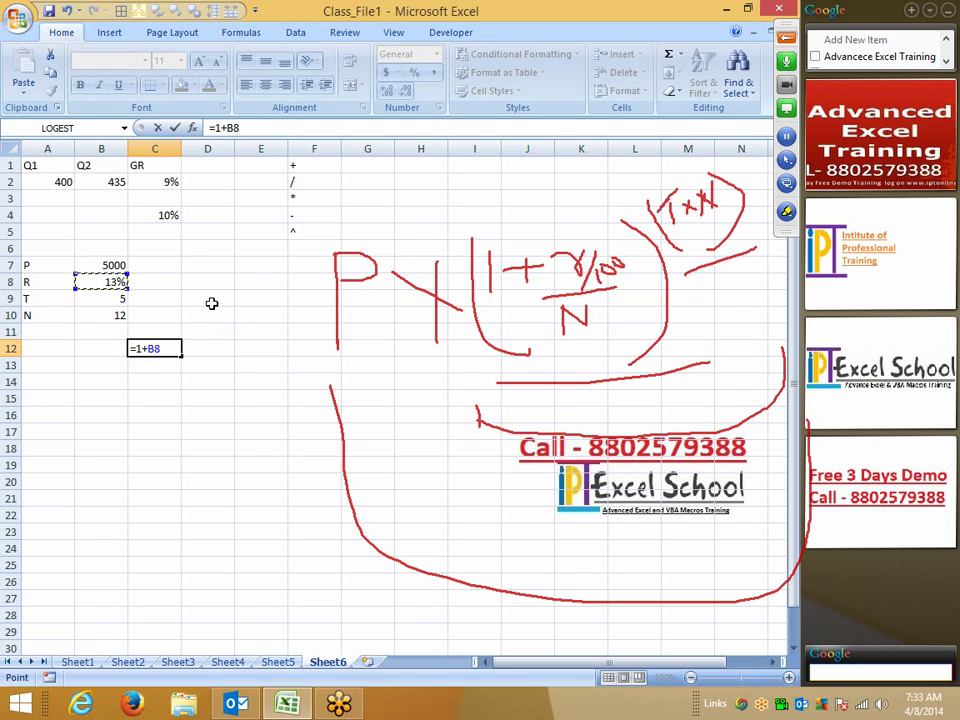
left_click(251, 128)
type("N")
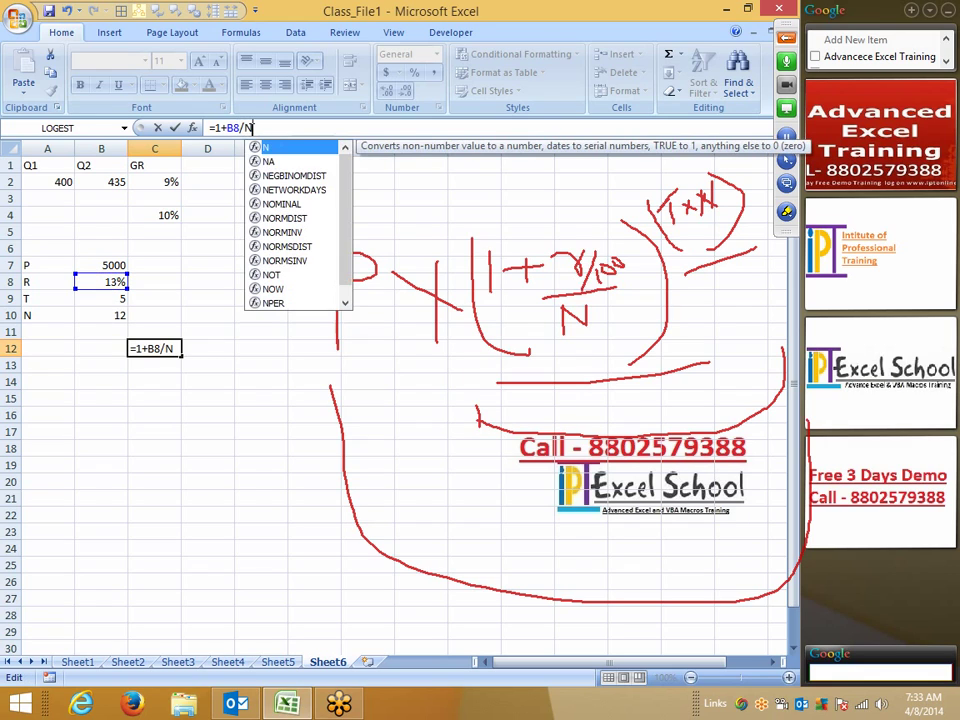
key("BackSpace")
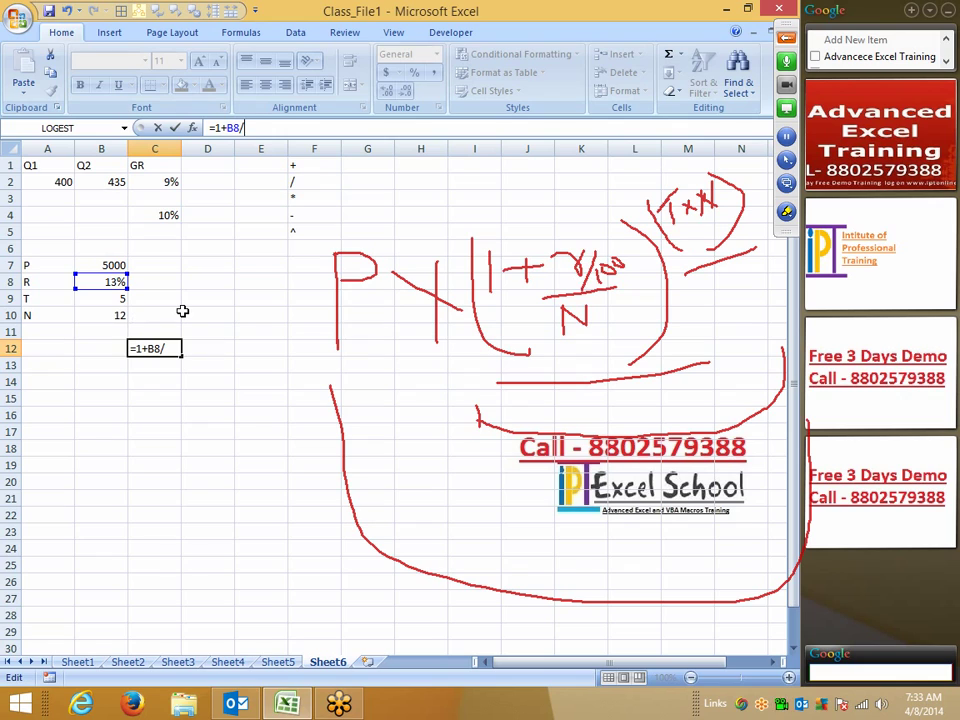
type("12")
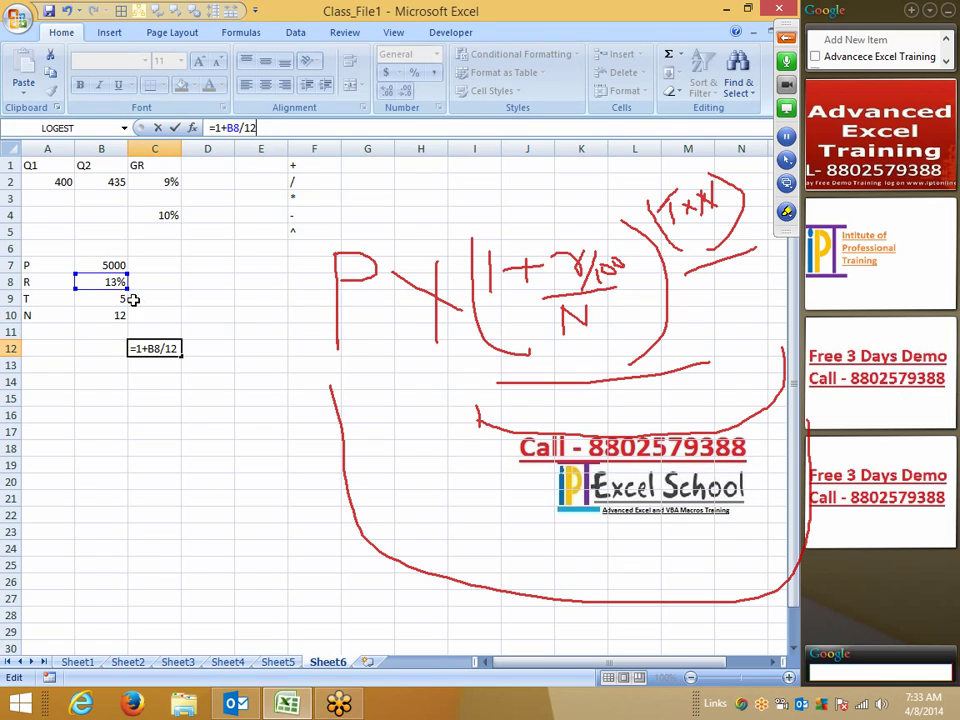
key("Escape")
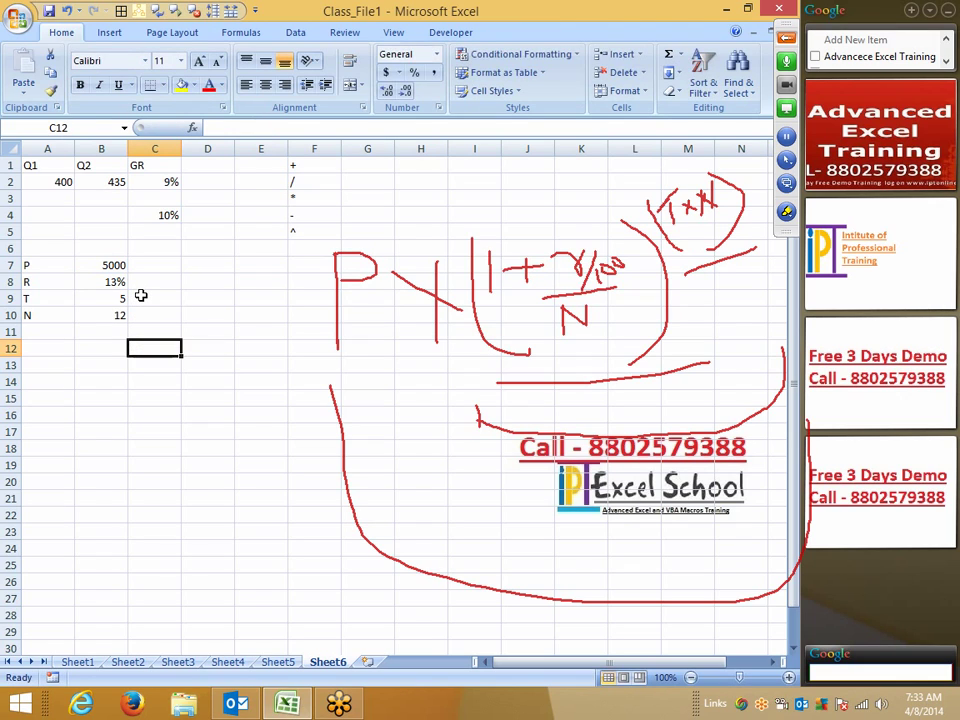
- Enter the monthly growth factor =1+(13%/12) in C12
type("1")
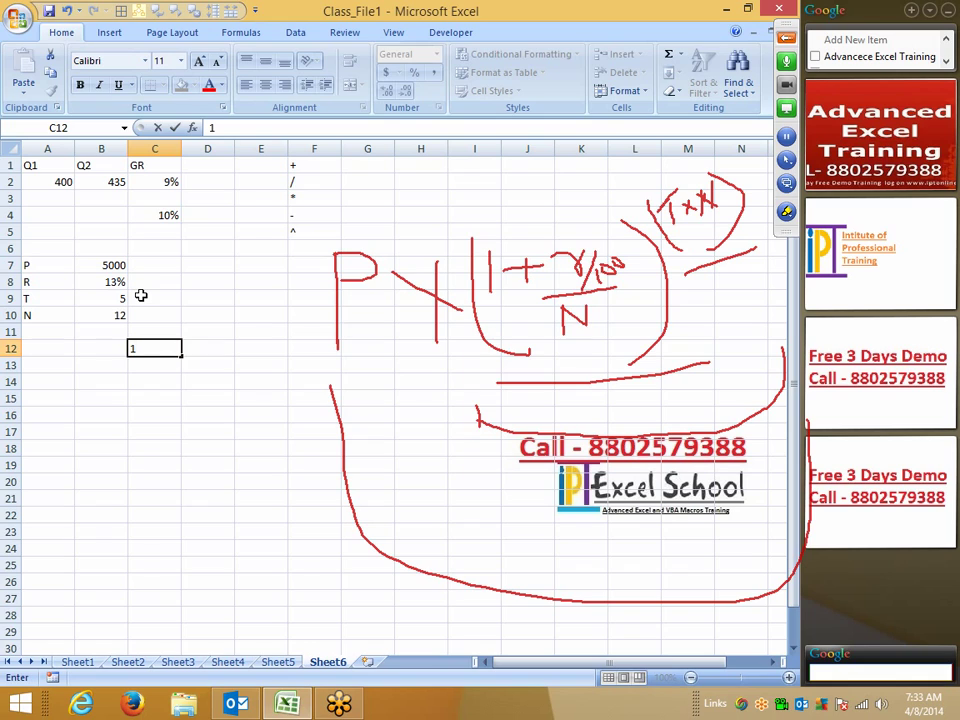
key("Escape")
type("=1+")
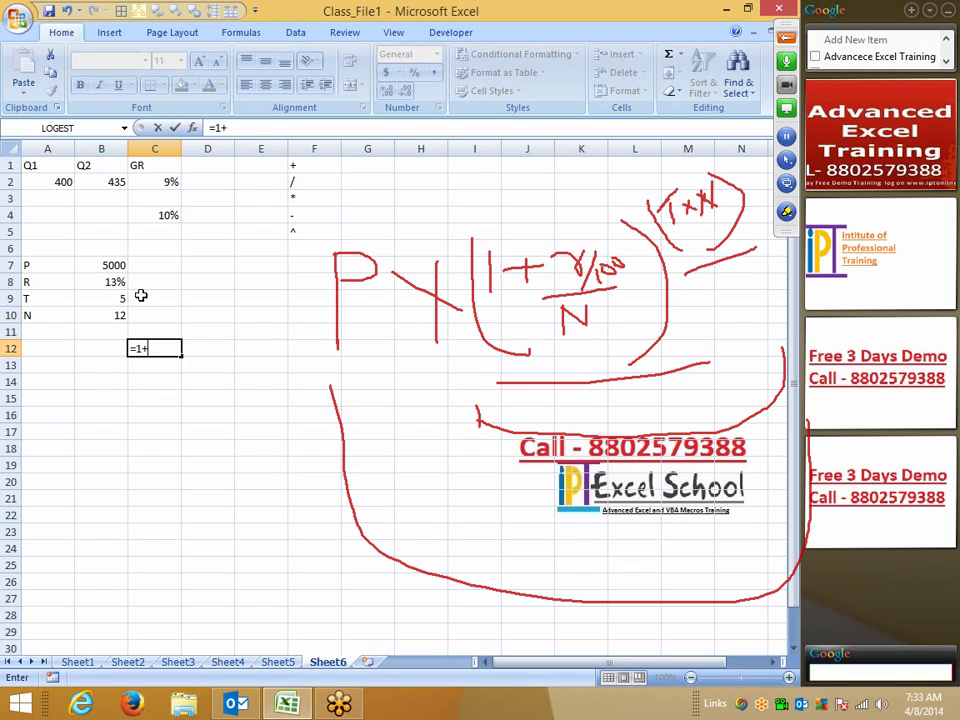
type("(")
type("13")
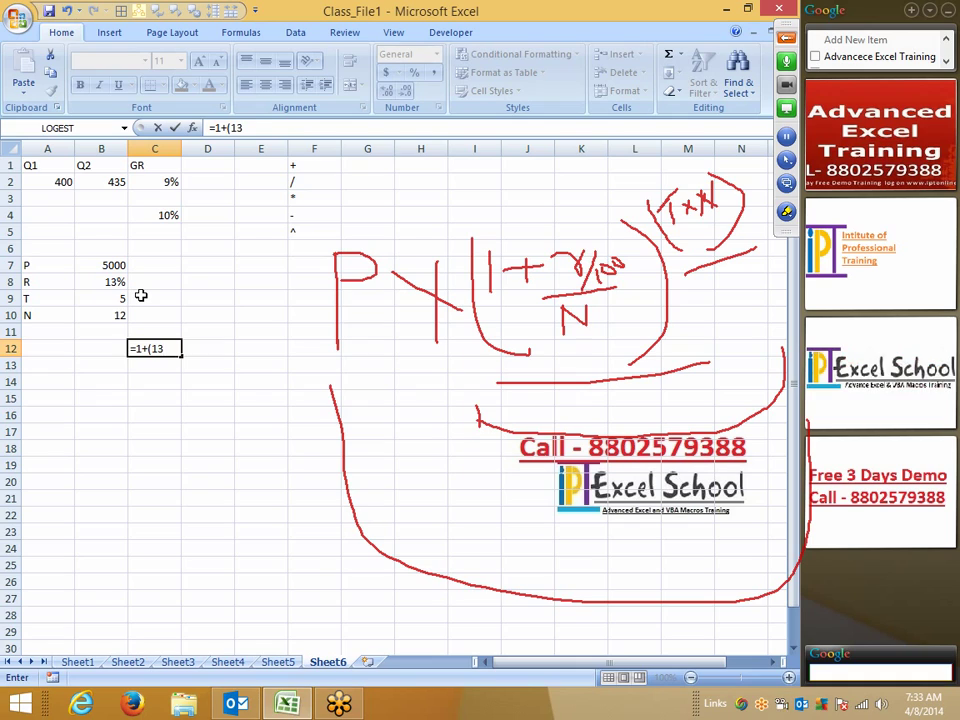
type("%/12")
key("Return")
- Enter =5*12 in D12 to get 60 periods
key("Up")
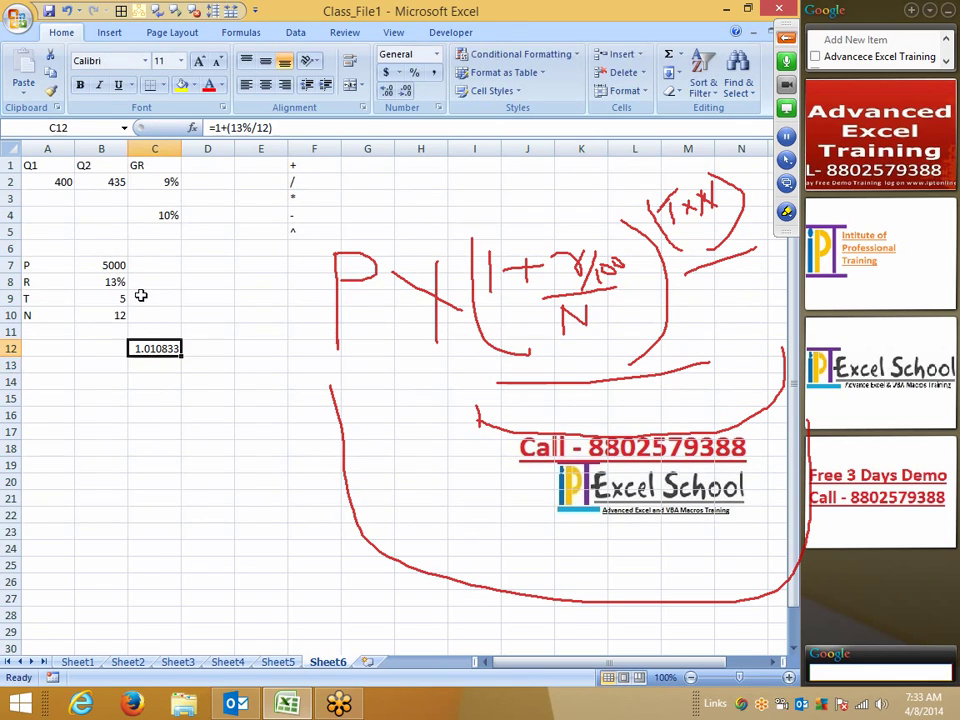
key("Right")
type("=")
key("Left")
key("Up")
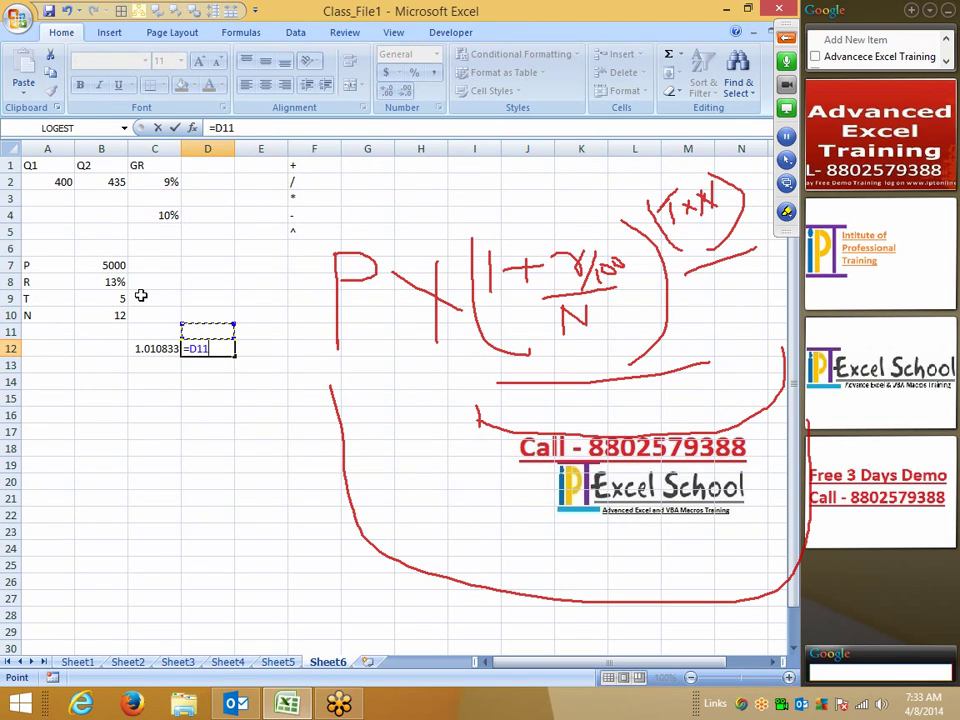
key("Up")
key("Up")
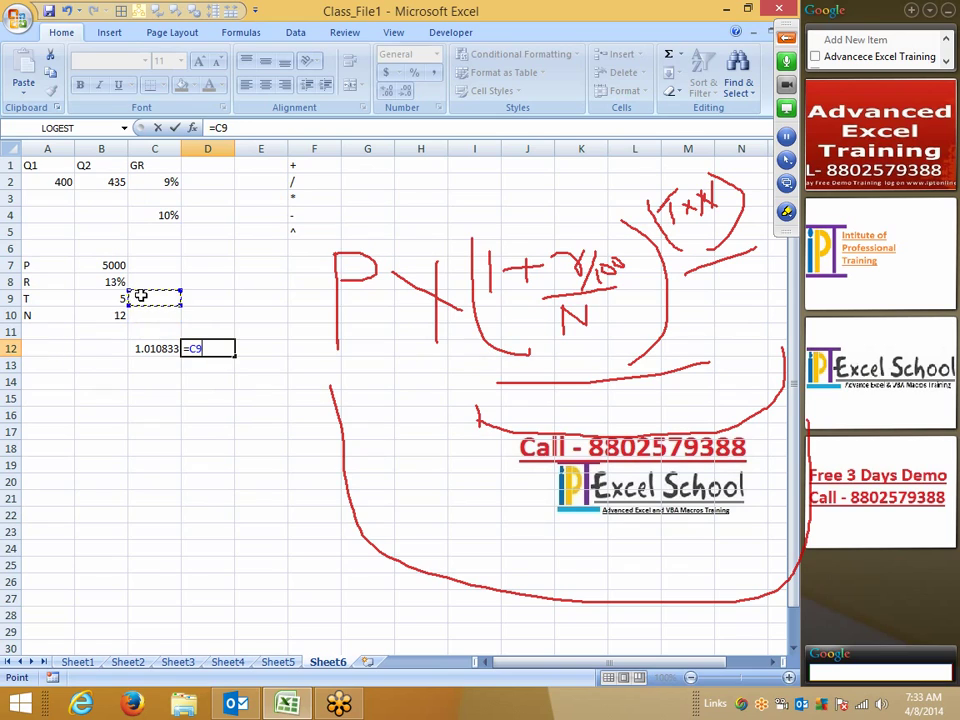
key("BackSpace")
key("BackSpace")
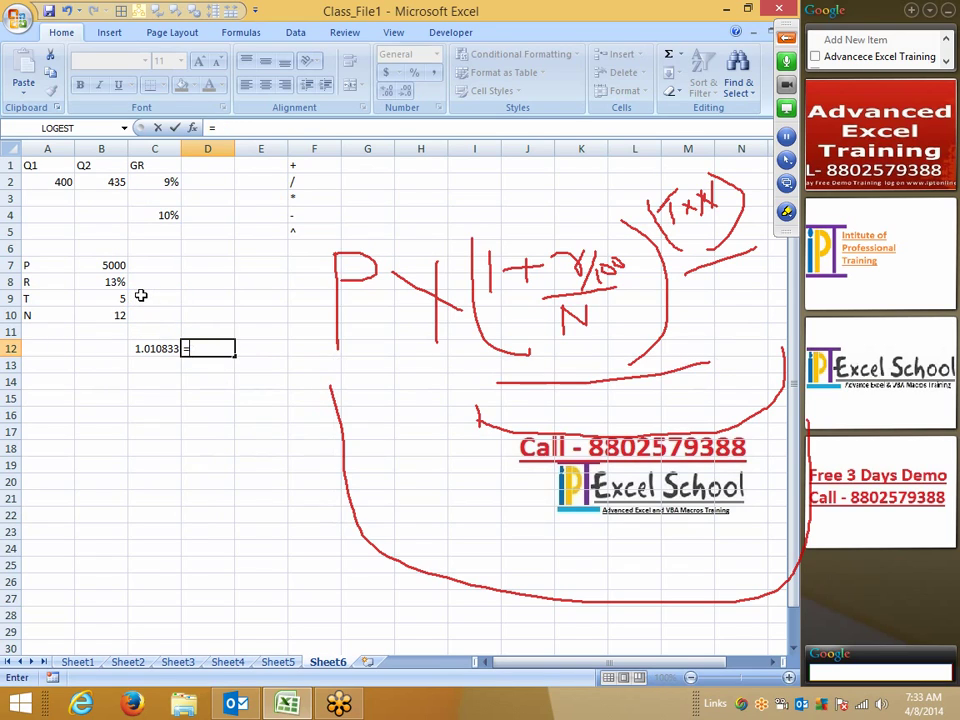
type("5*12")
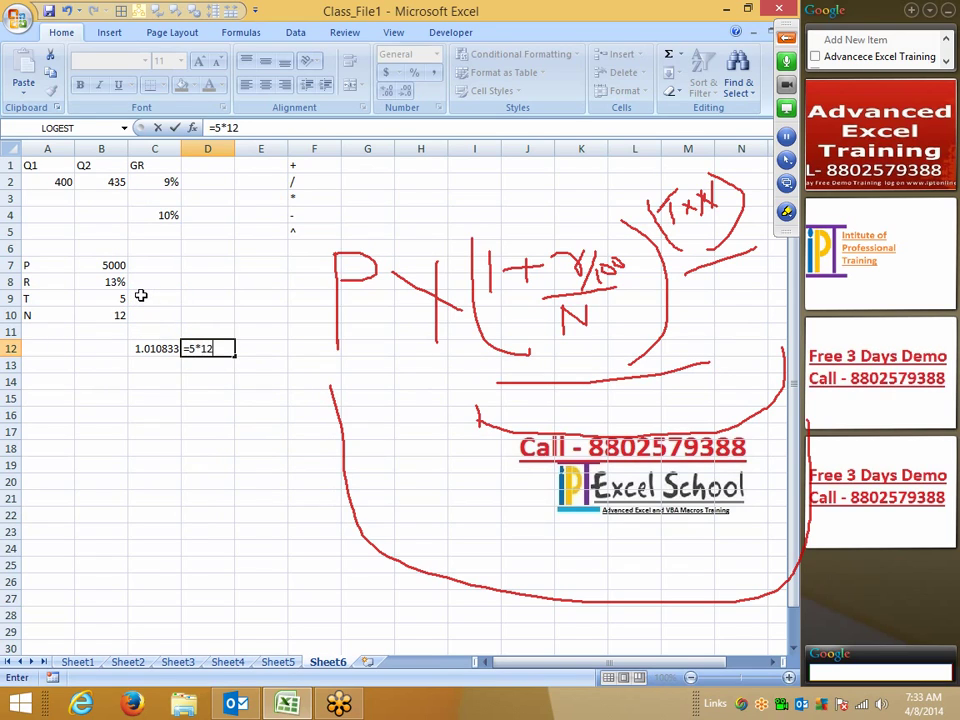
key("Return")
- Enter =C12^D12 in C13, giving 1.908857
key("Up")
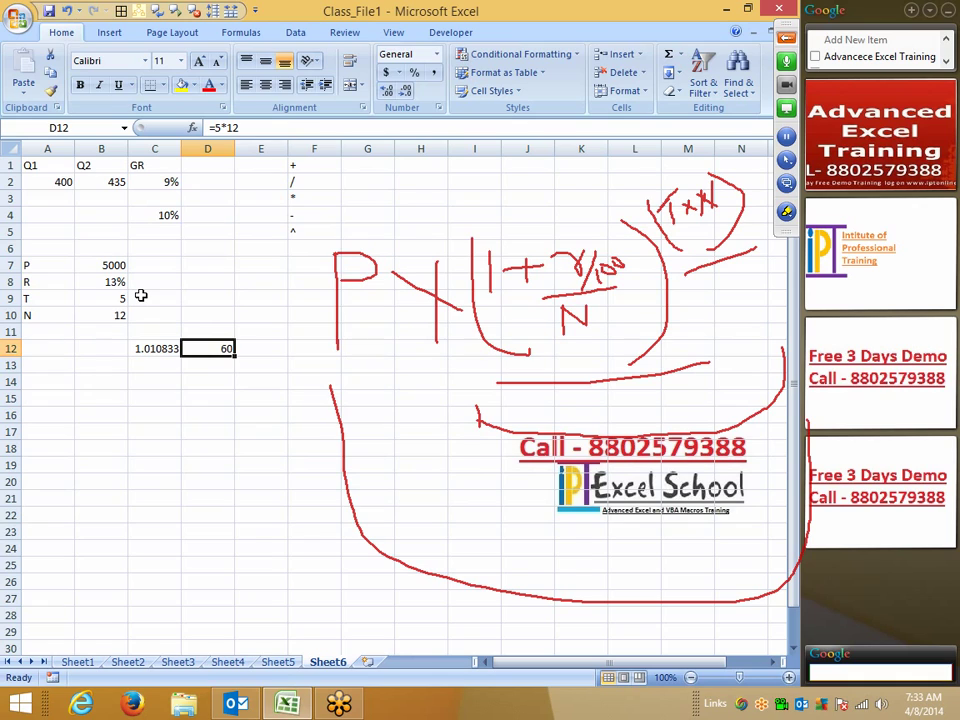
key("Down")
key("Left")
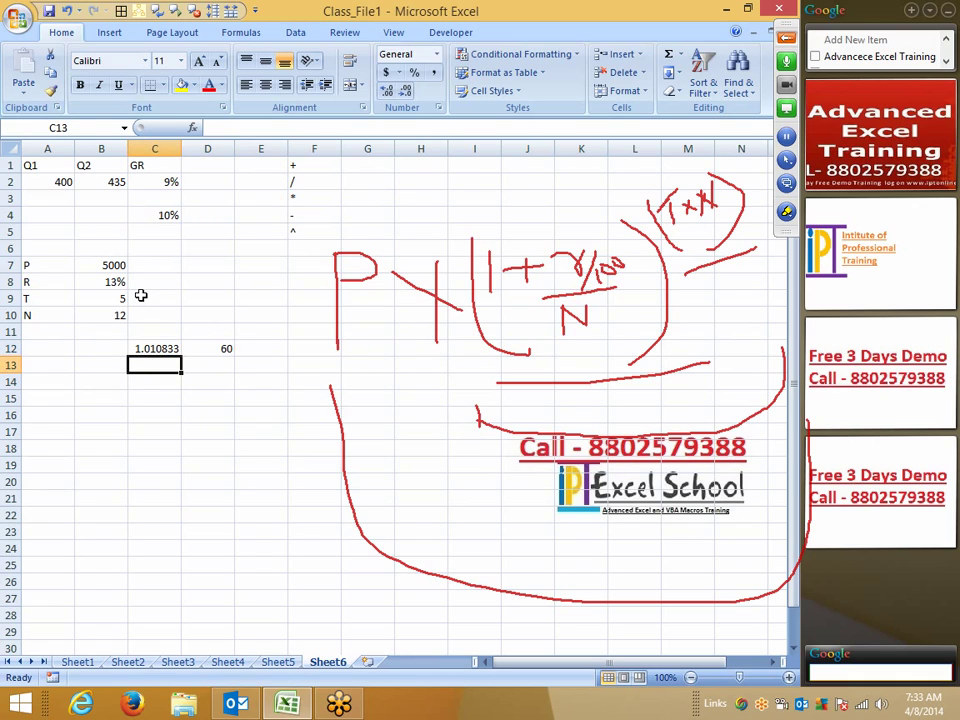
type("=")
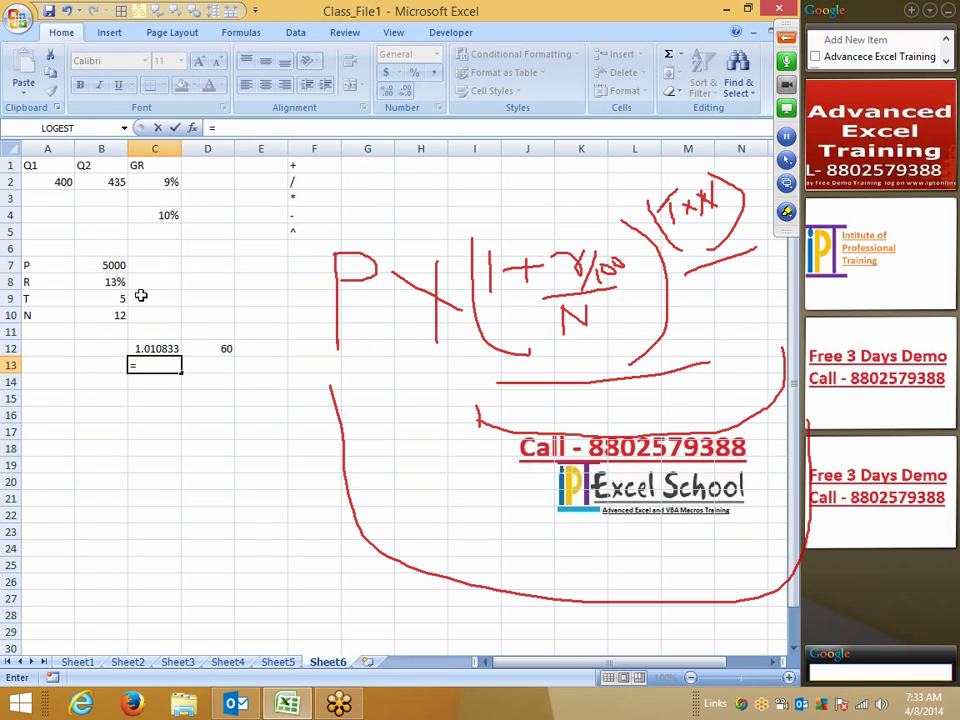
key("Up")
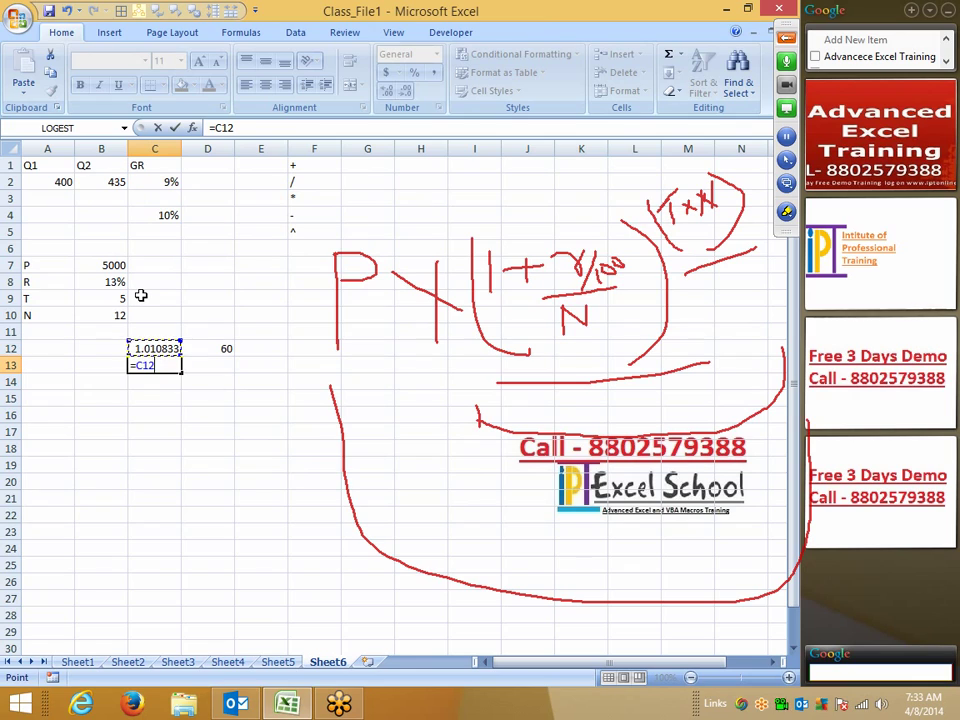
type("^")
key("Right")
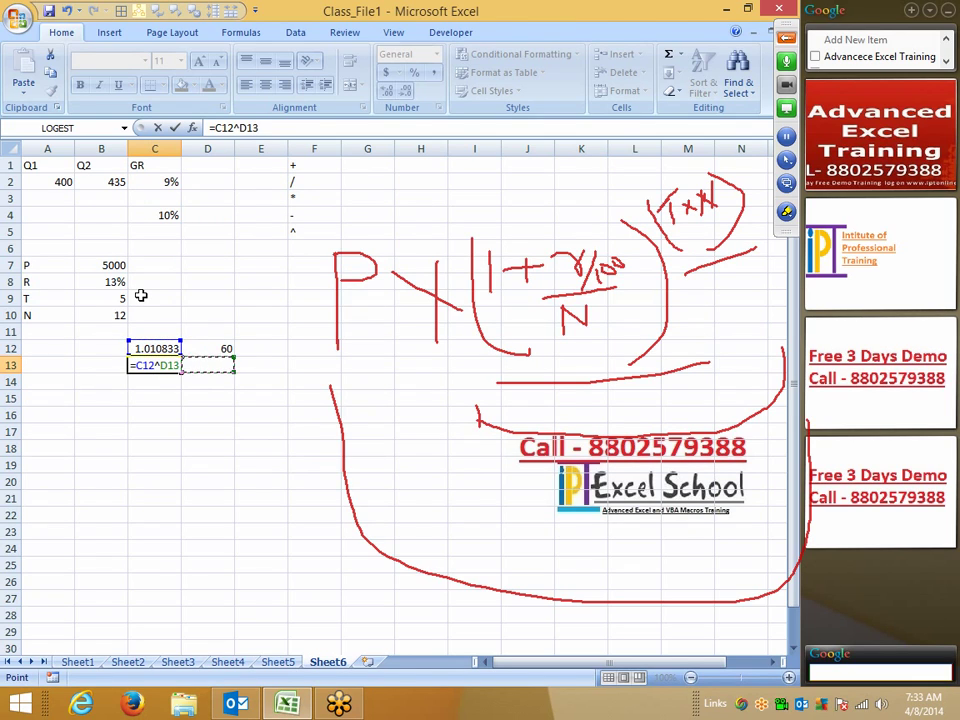
key("Up")
key("Return")
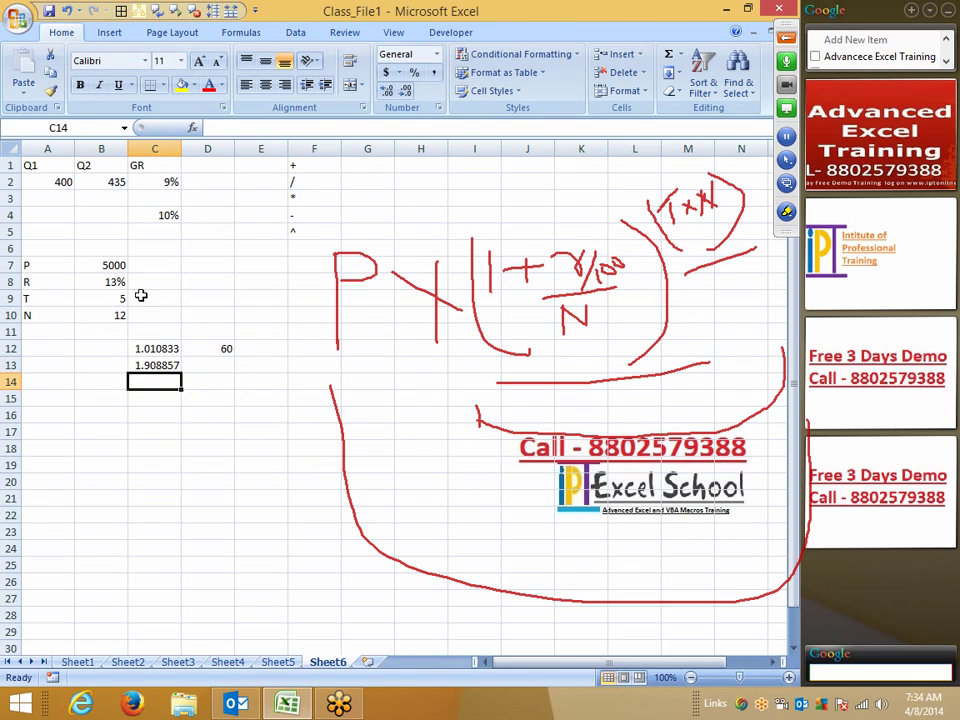
- Enter =5000*C13 in C14 for the final amount 9544.283
type("=")
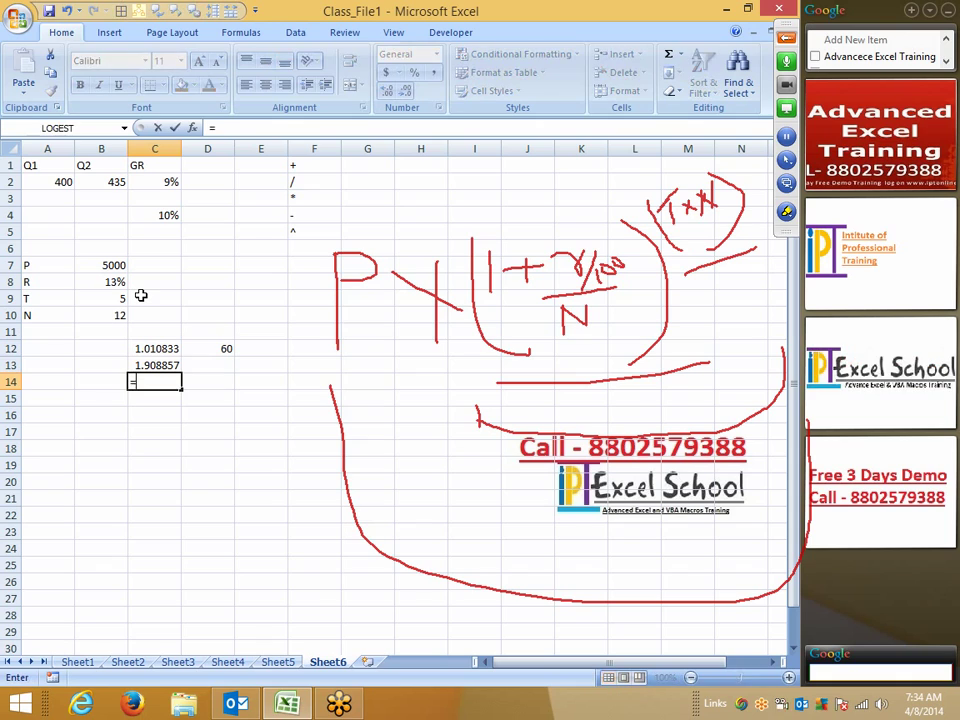
type("5000*")
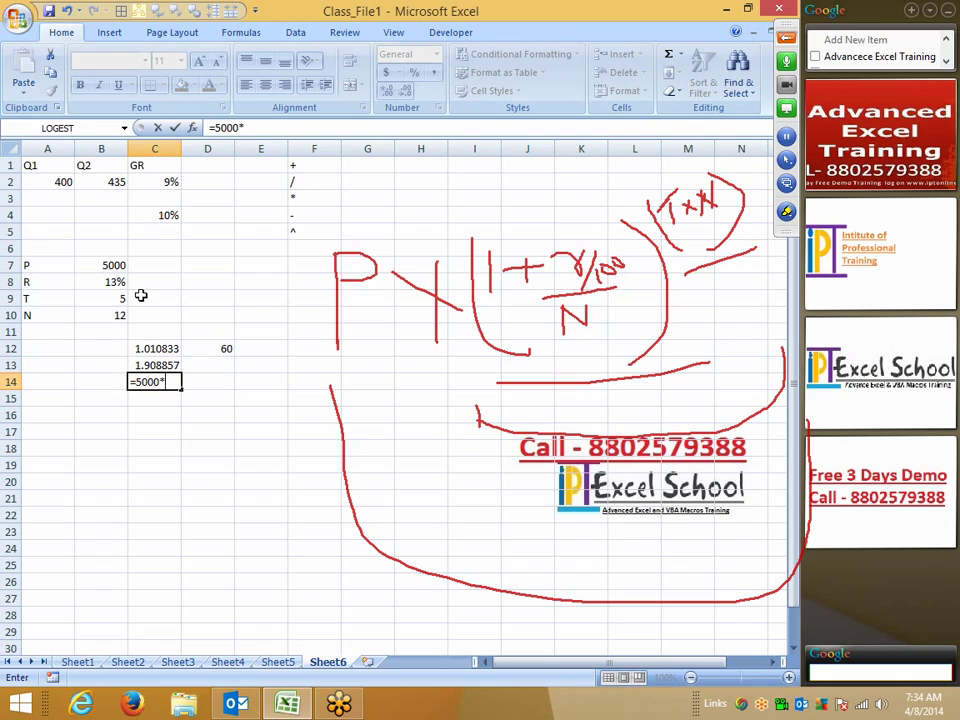
key("Up")
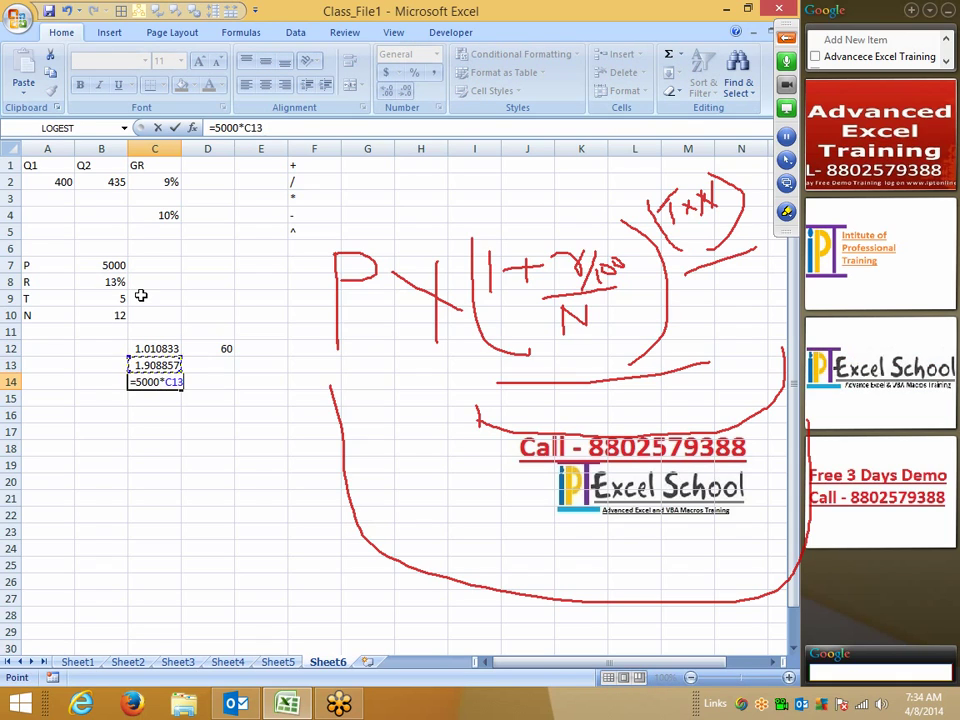
key("Return")
key("Up")
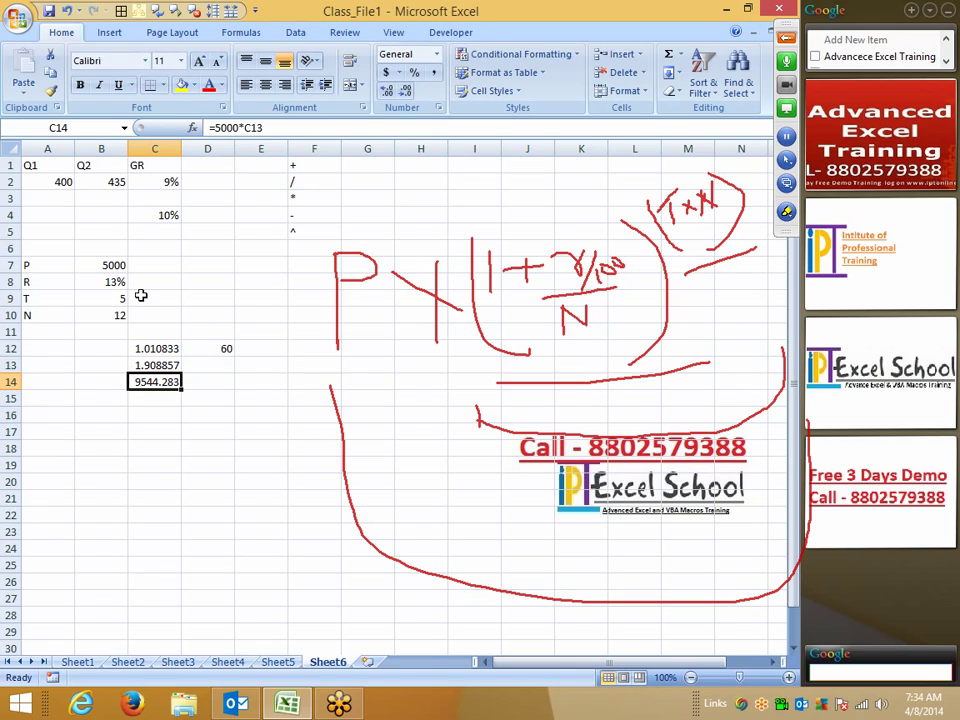
- Move the C12:E14 calculation block to G12:I14
key("Up")
key("Up")
key("shift+Right")
key("shift+Right")
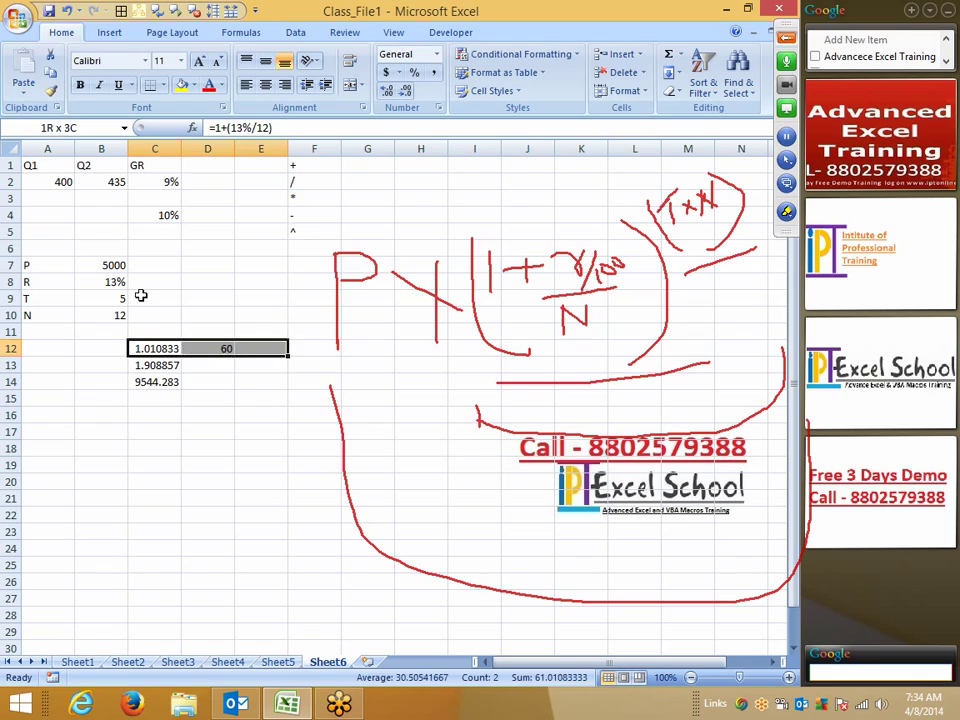
key("shift+Down")
key("shift+Down")
key("ctrl+c")
key("Right")
key("Right")
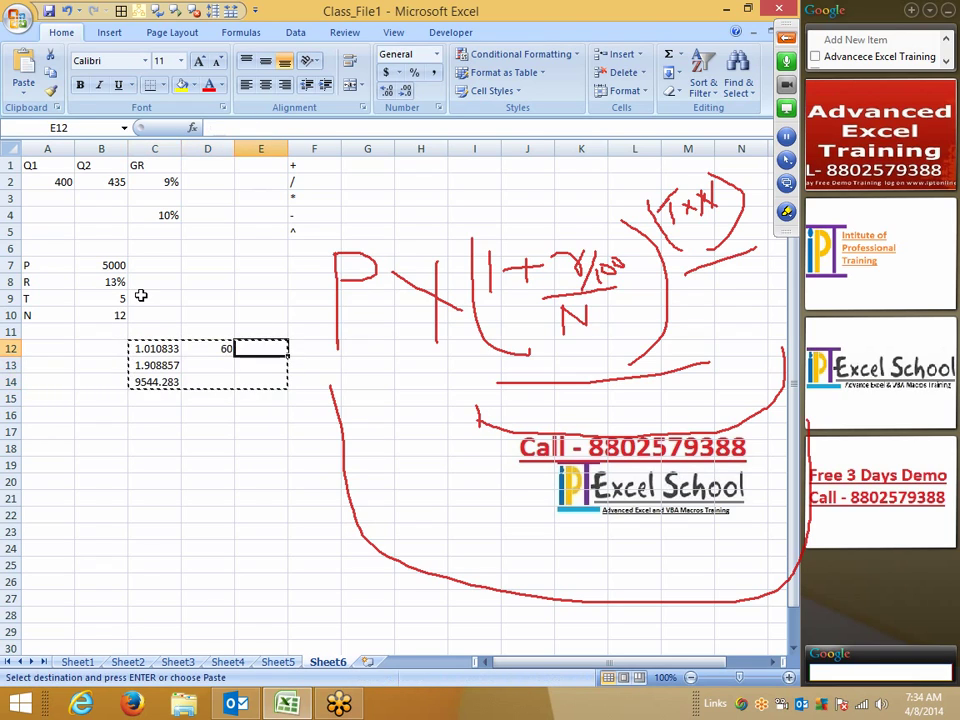
key("Right")
key("Right")
key("Return")
- Enter =1+(B8/B10) in C11, giving the growth factor 1.010833
key("Left")
key("Left")
key("Left")
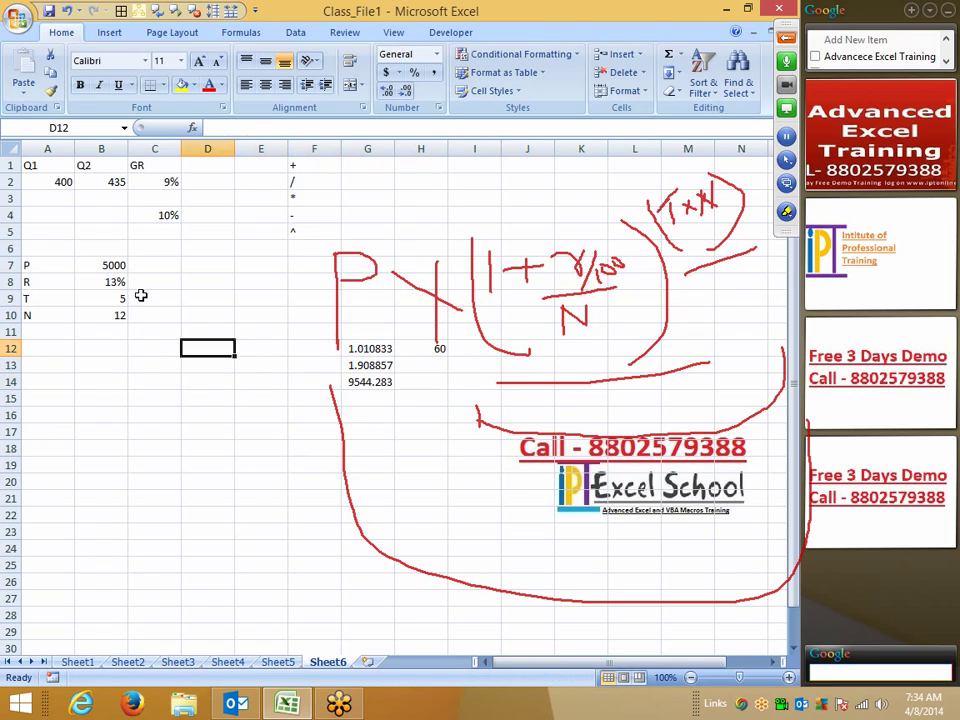
key("Left")
key("Up")
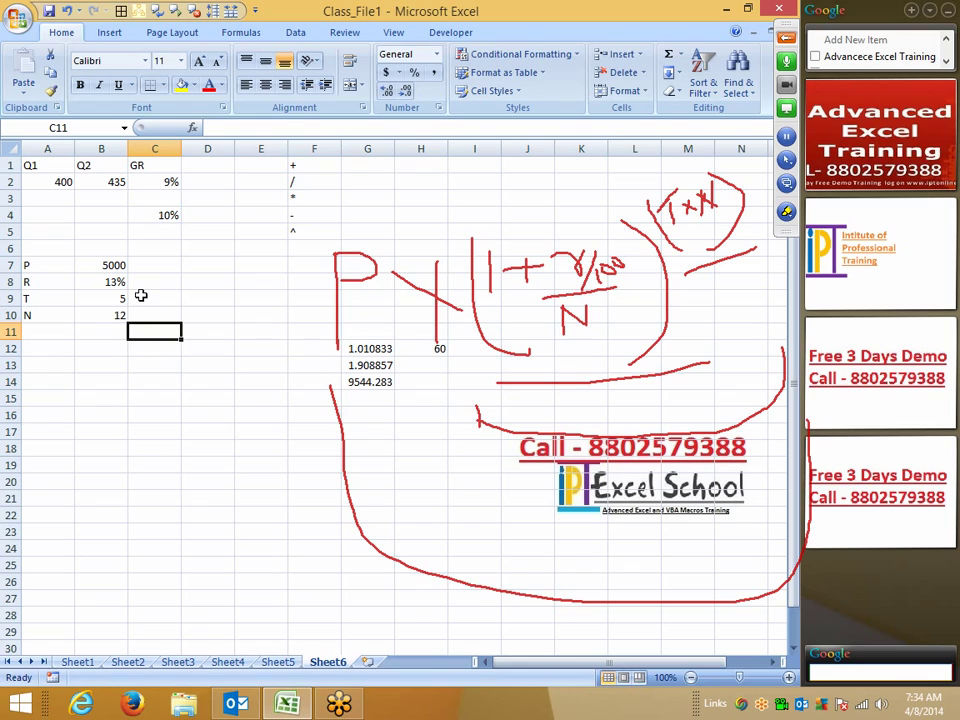
type("=1")
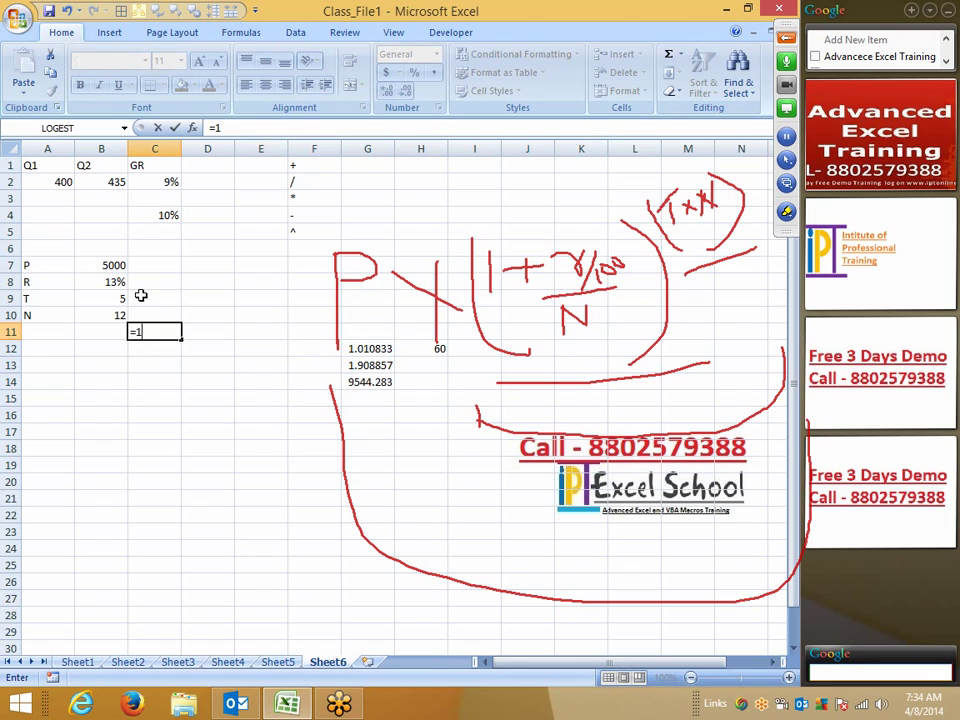
type("+")
key("Up")
key("Up")
key("Up")
key("Left")
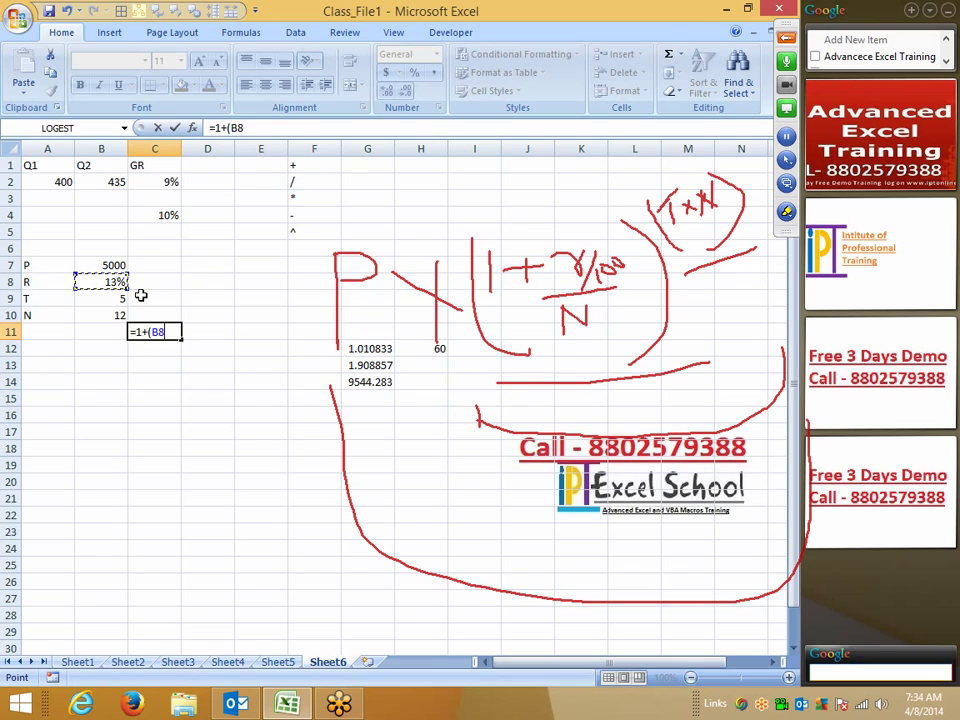
type("/")
key("Left")
key("Up")
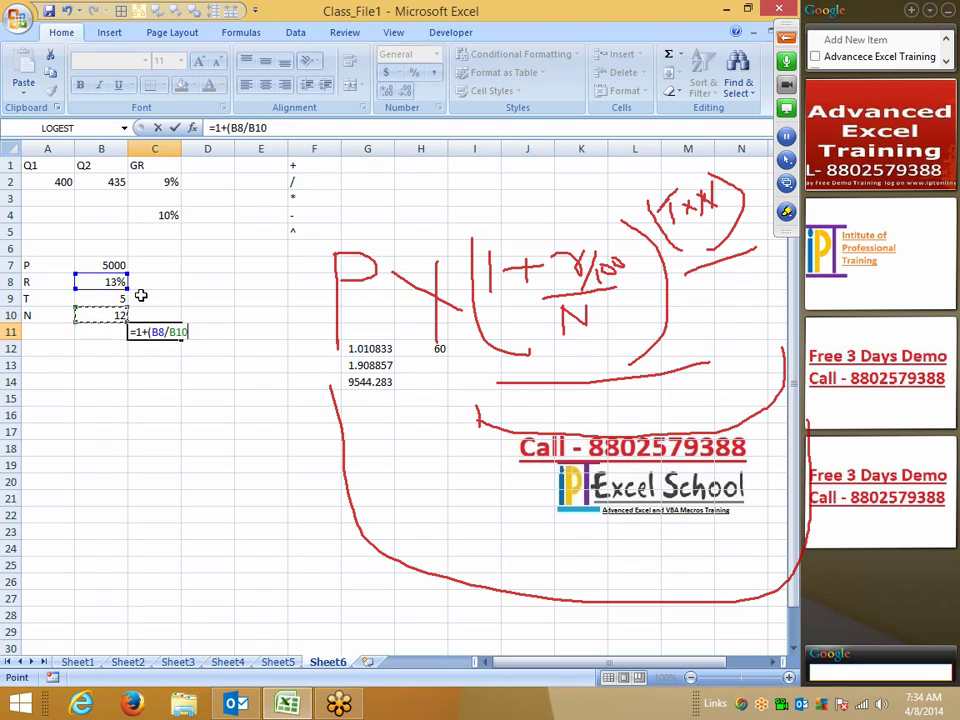
type(")")
key("Return")
key("Up")
key("Right")
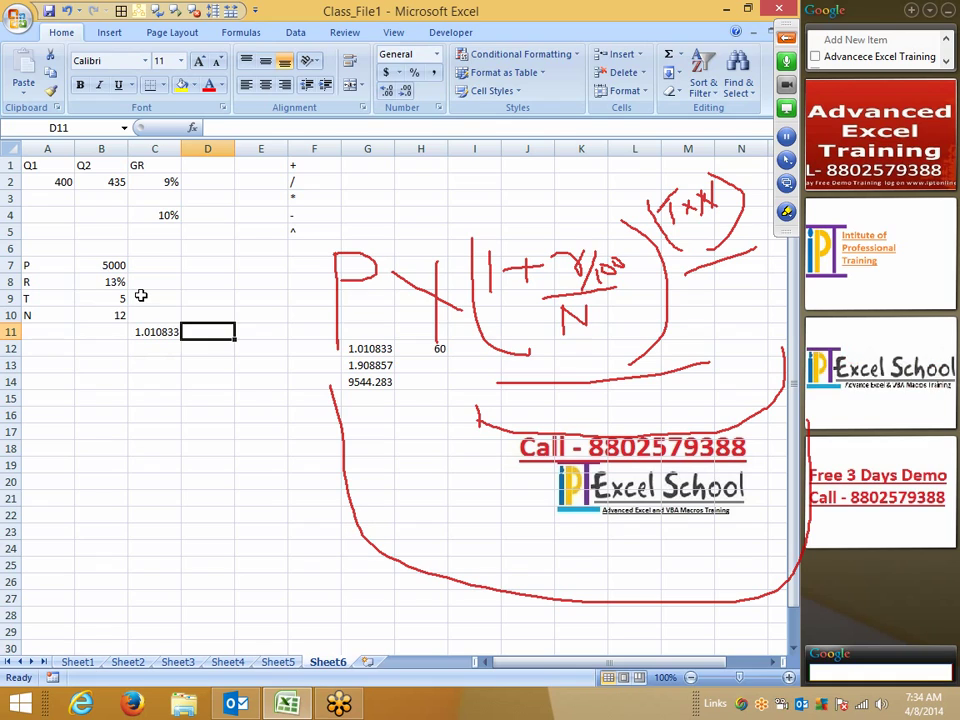
- Enter =B10*B9 in D11, giving 60 periods
type("=")
key("Left")
key("Left")
key("Up")
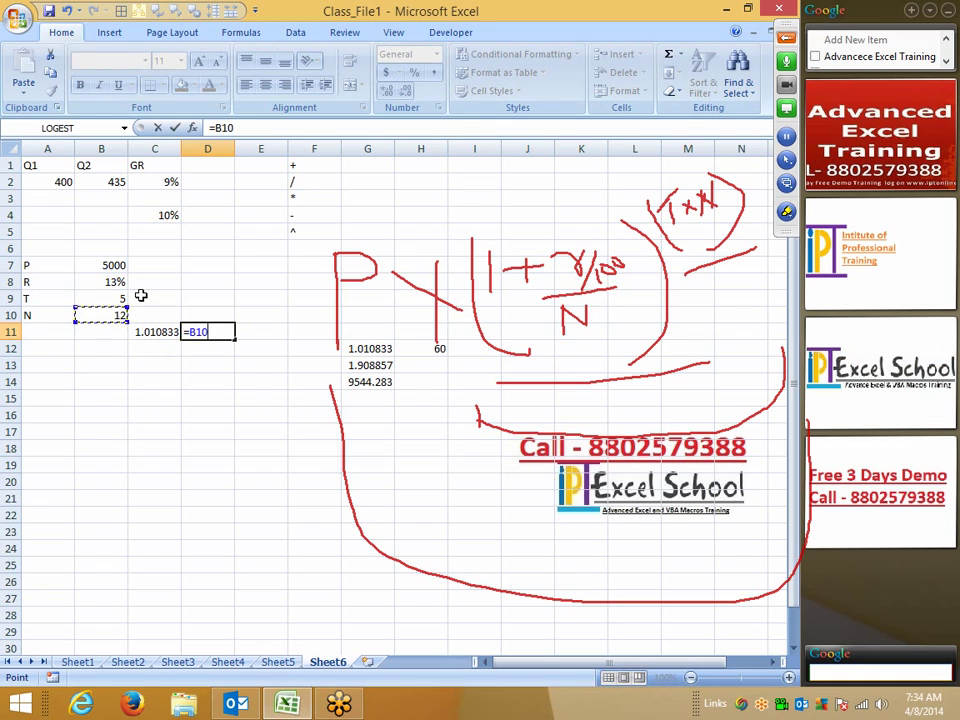
type("*")
key("Left")
key("Up")
key("Left")
key("Up")
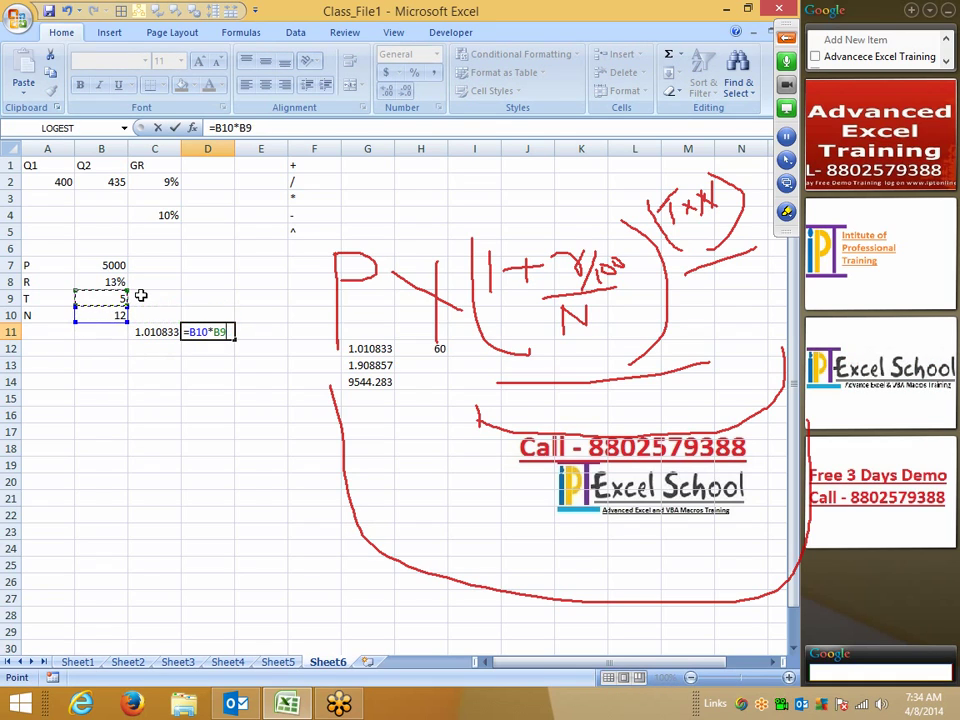
key("Return")
key("Left")
- Enter =C11^D11 in C12, giving 1.908857
type("=")
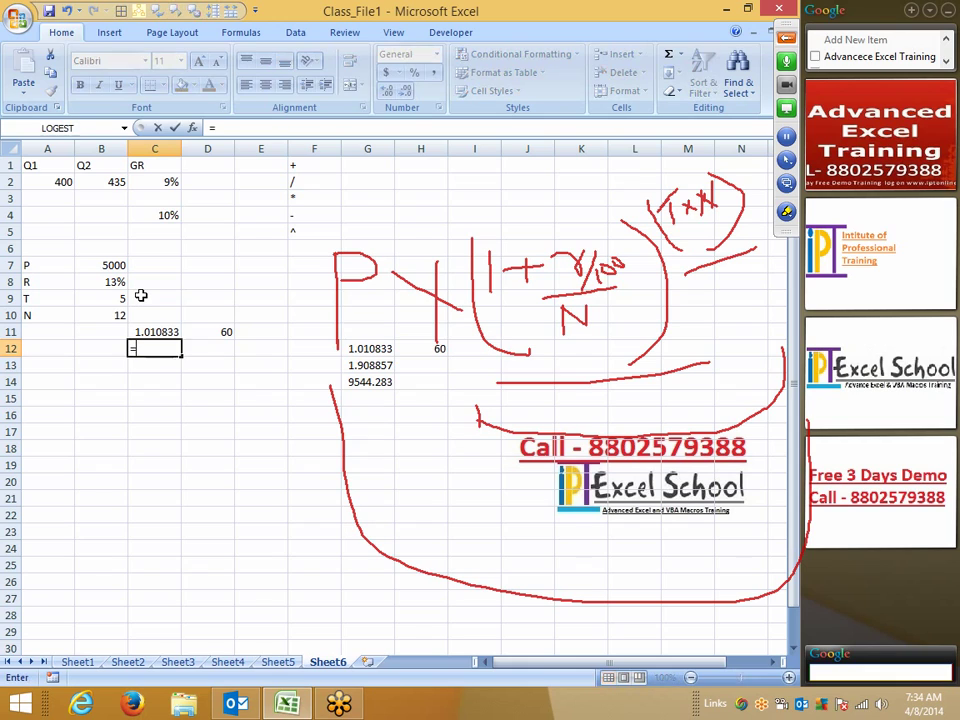
key("Up")
type("^")
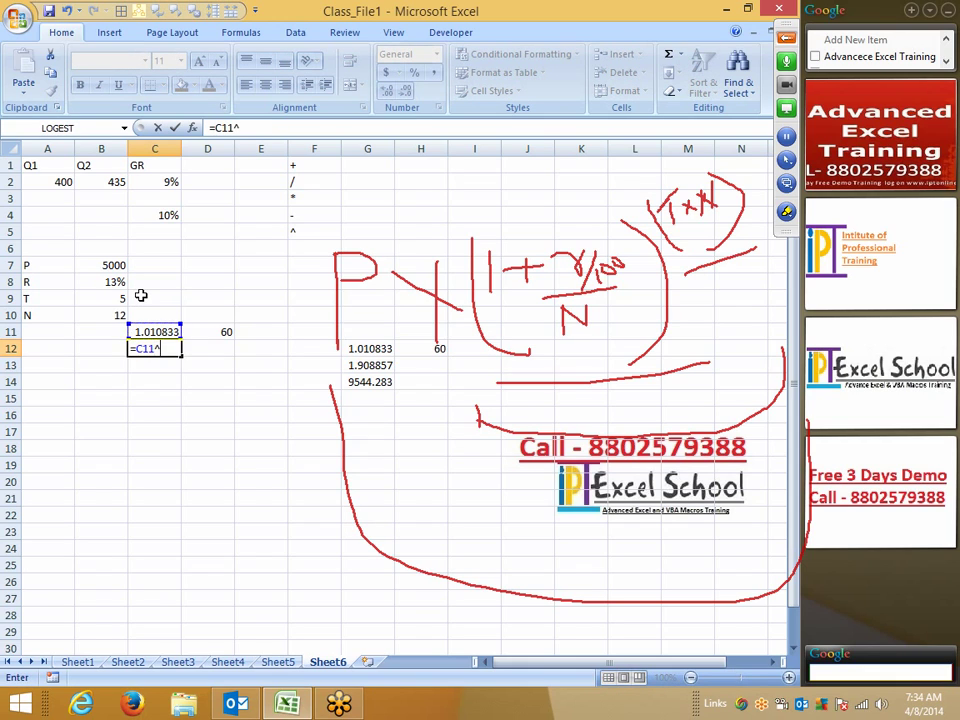
key("Right")
key("Right")
key("Up")
key("Left")
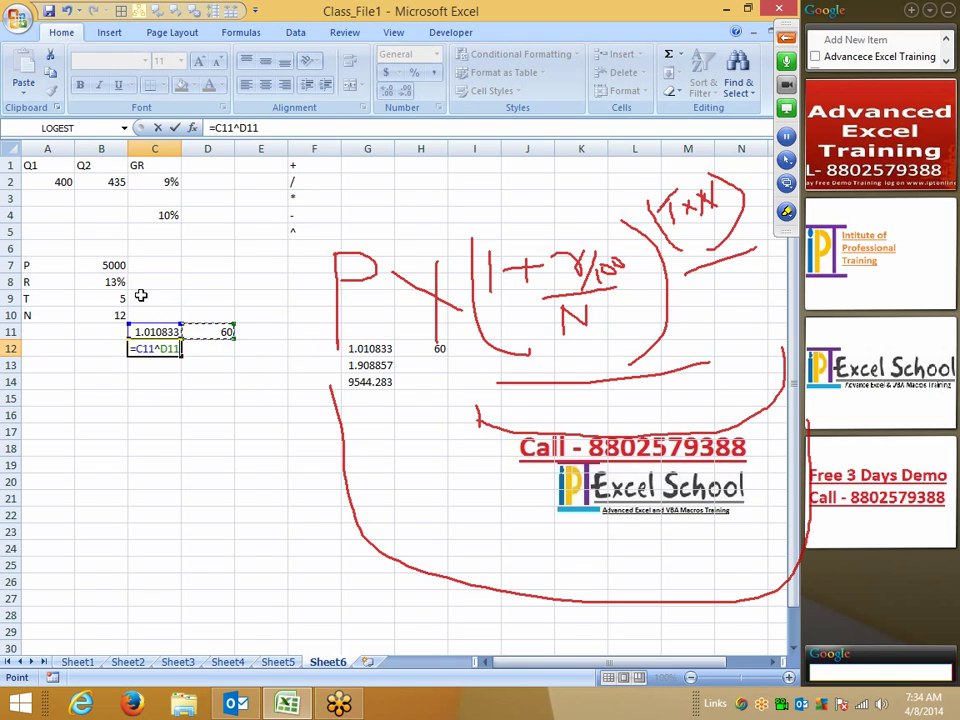
key("Return")
- Enter =C12*B7 in D12 for the final amount 9544.283
key("Right")
key("Up")
type("=")
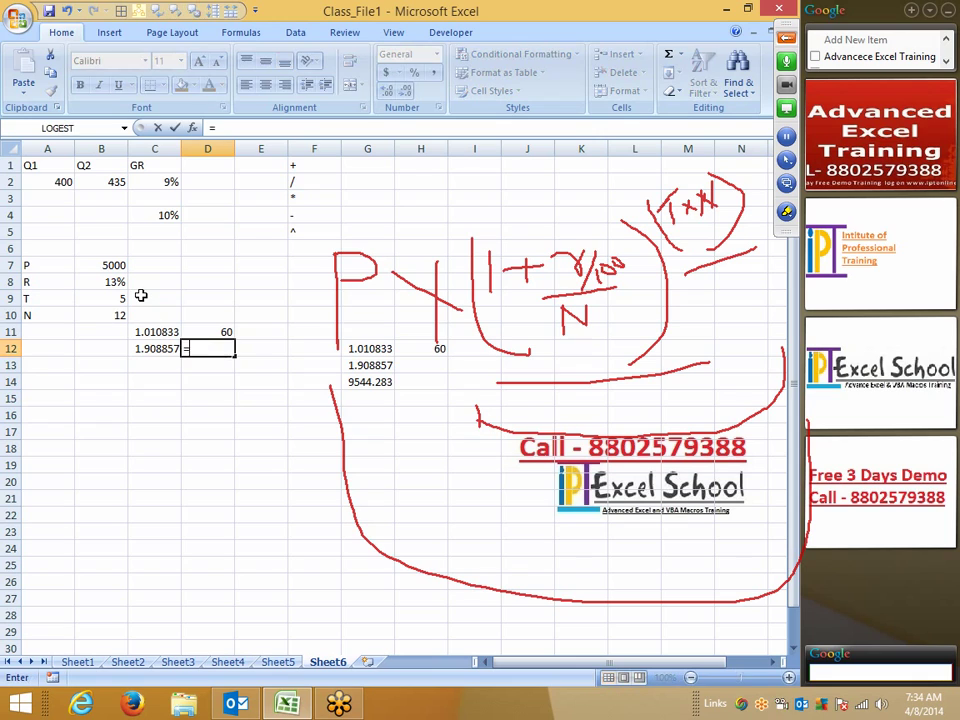
key("Left")
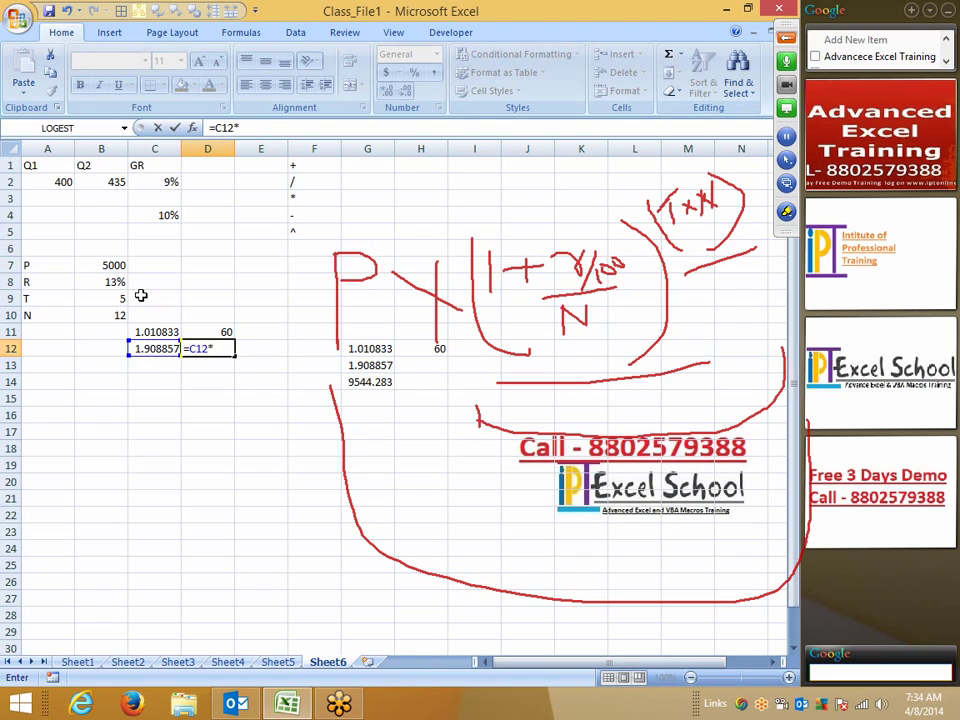
key("Up")
key("Up")
key("Up")
key("Left")
key("Left")
key("Up")
key("Return")
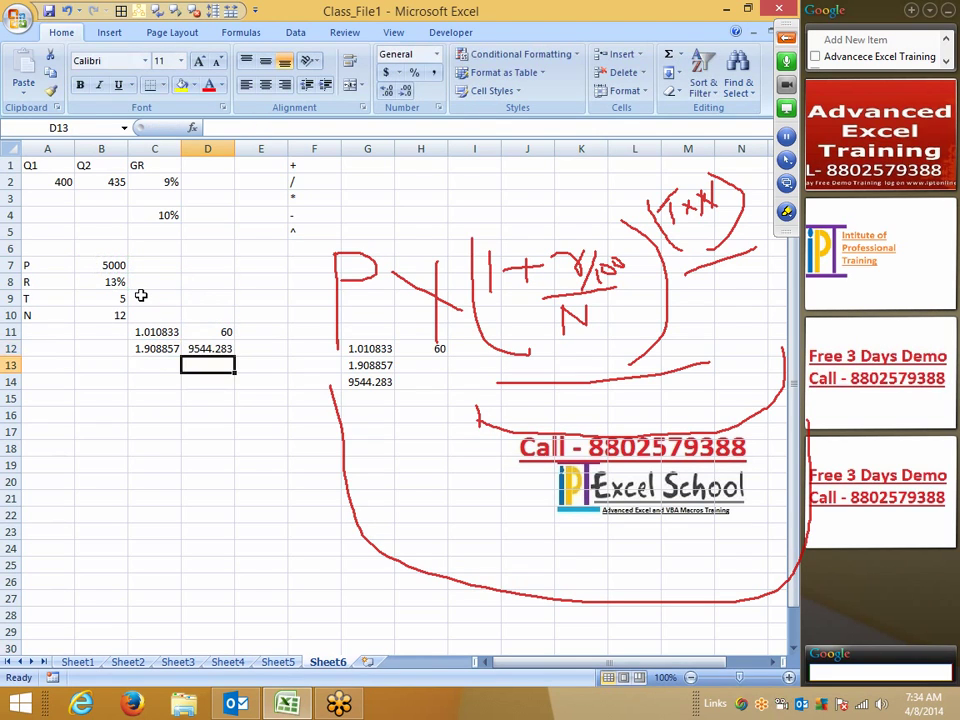
key("Up")
key("Up")
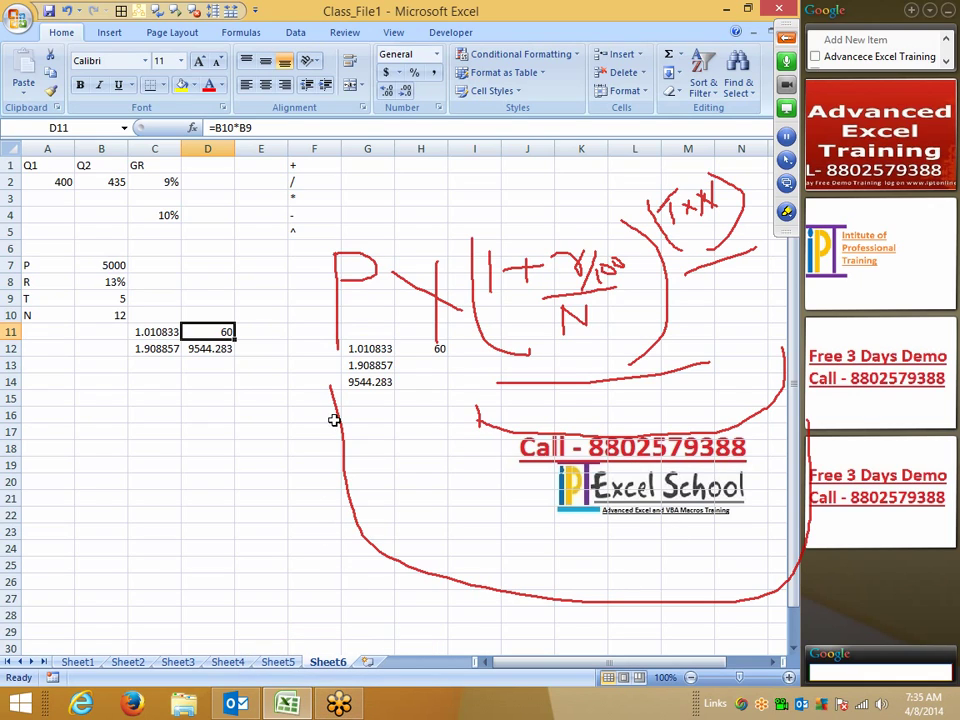
- Inspect the helper formulas in C11, D11 and C12 and the cells they reference
left_click(145, 332)
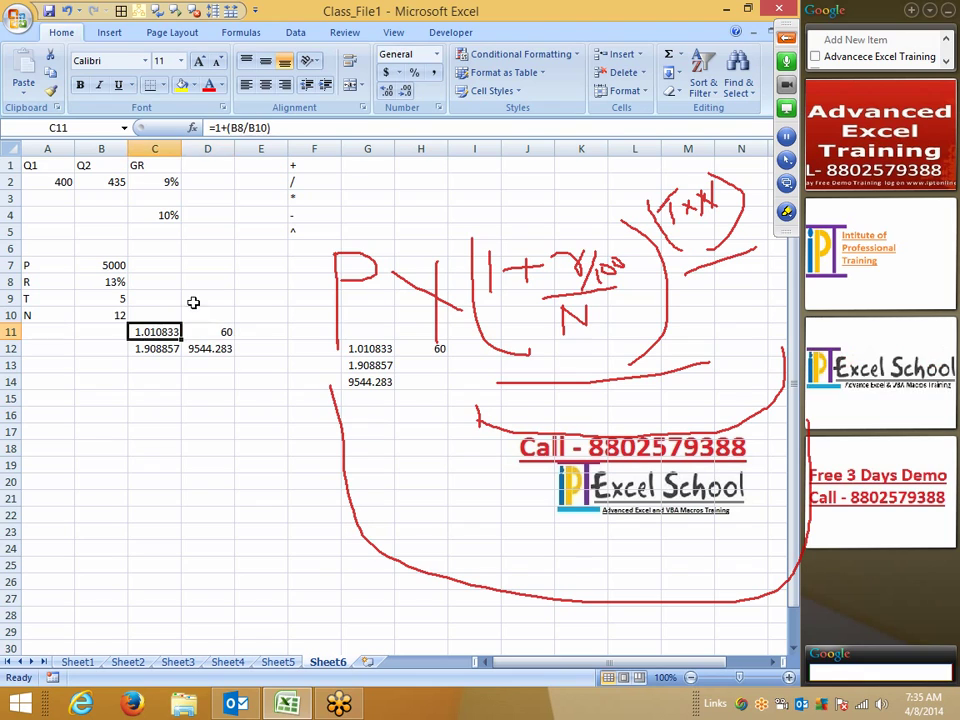
left_click_drag(210, 128, 296, 133)
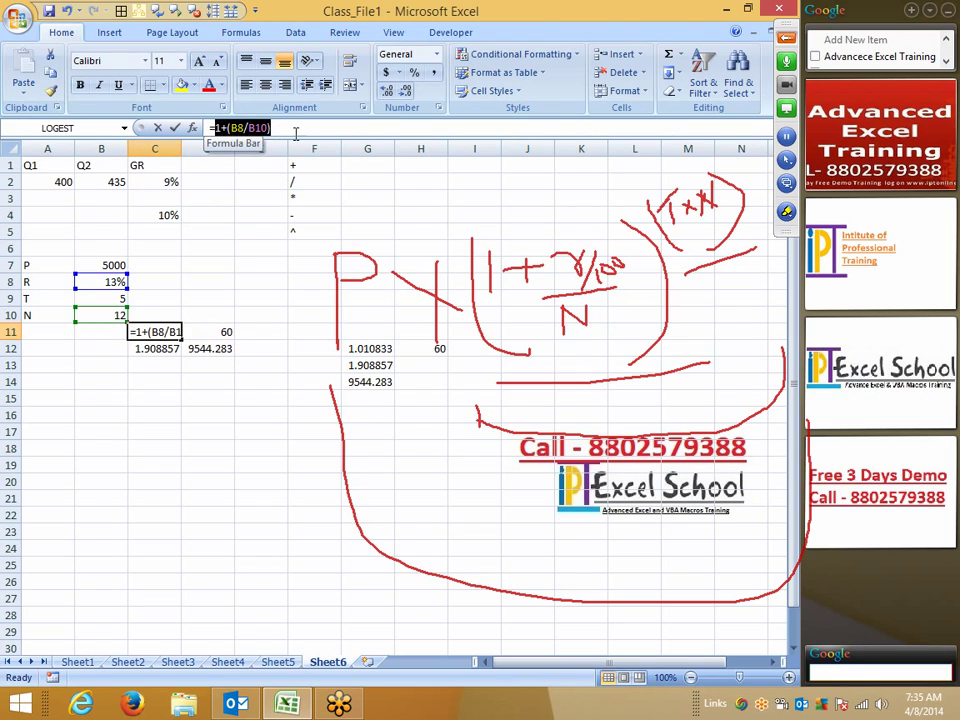
key("Escape")
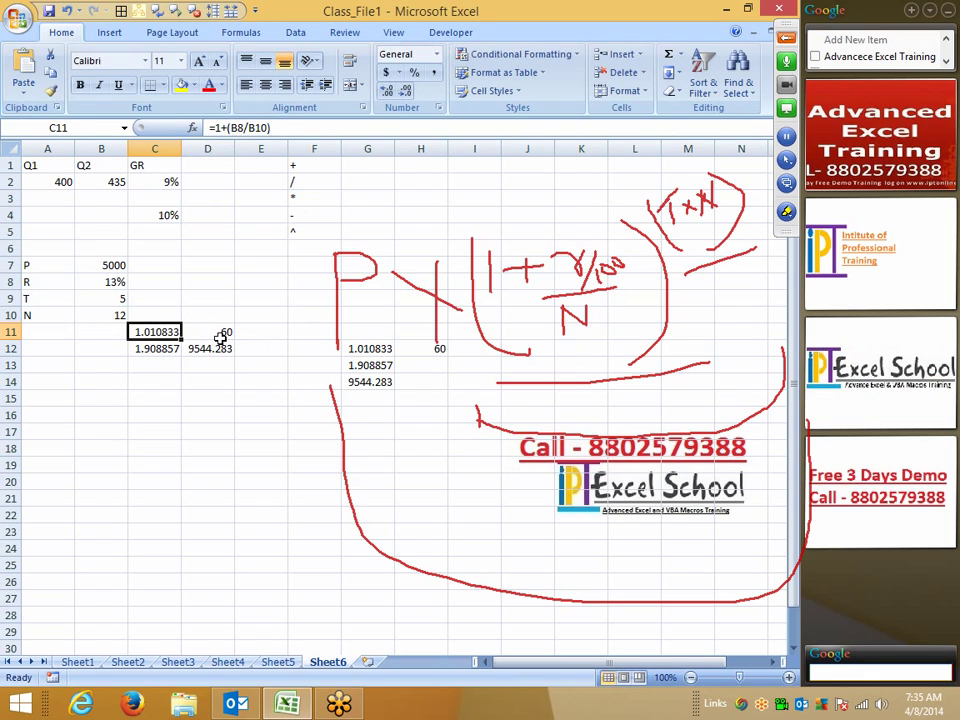
left_click(220, 335)
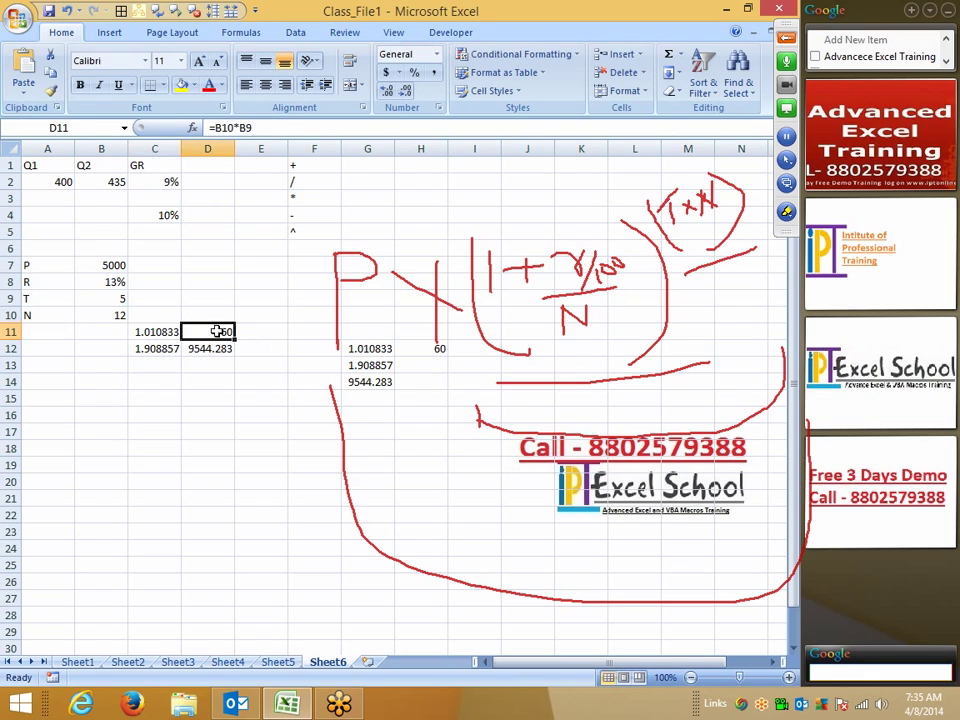
left_click(145, 348)
left_click(154, 320)
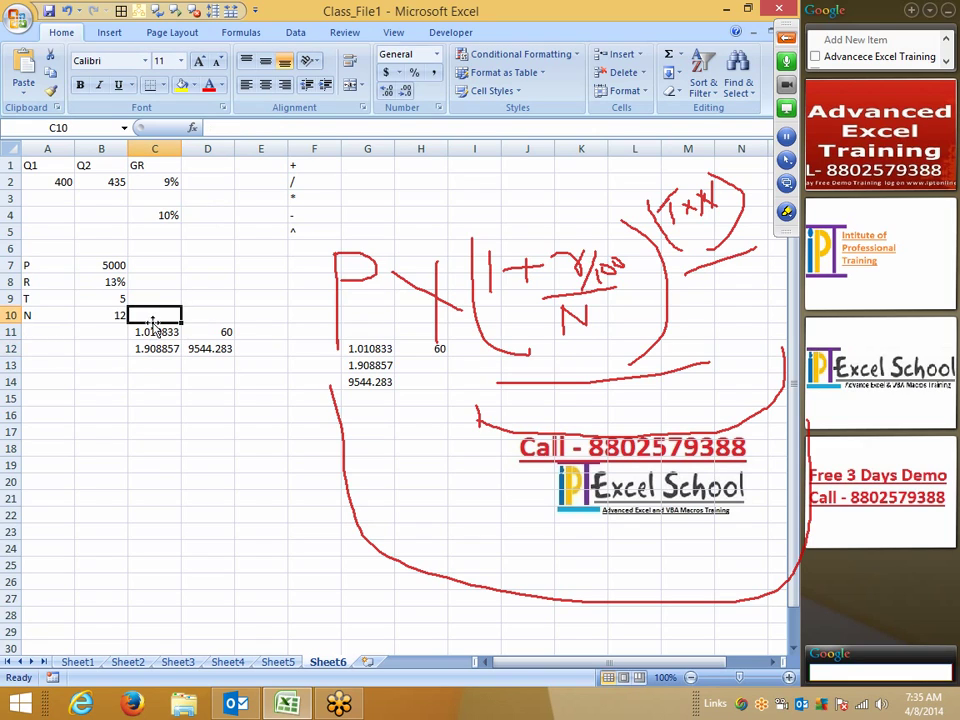
left_click(150, 331)
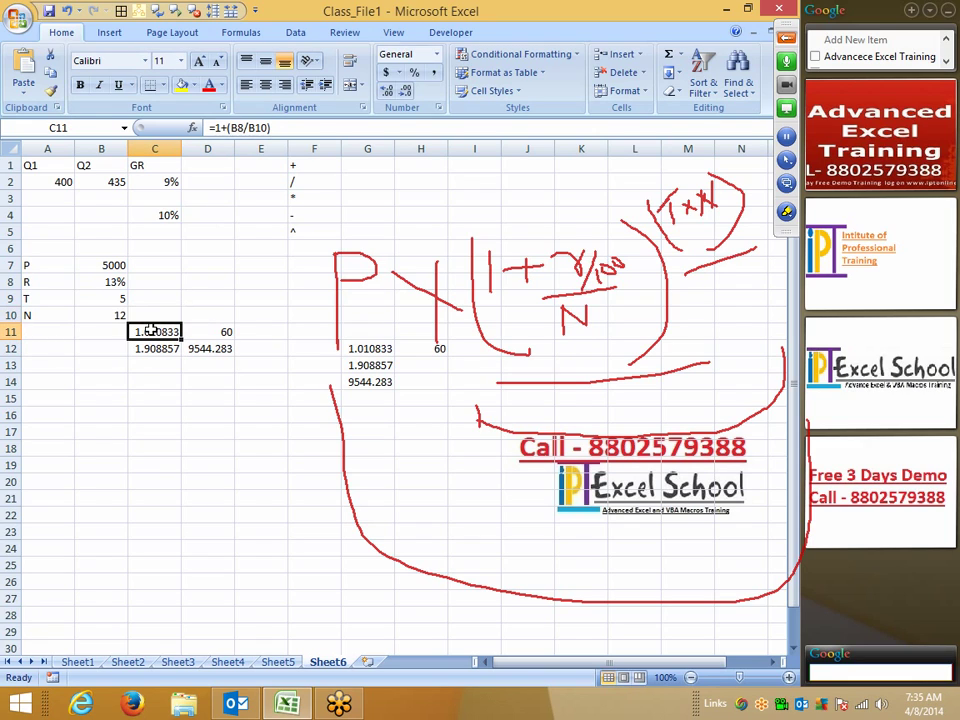
left_click(140, 348)
- Replace the C11 reference in C12's formula with (1+(B8/B10))
left_click(229, 127)
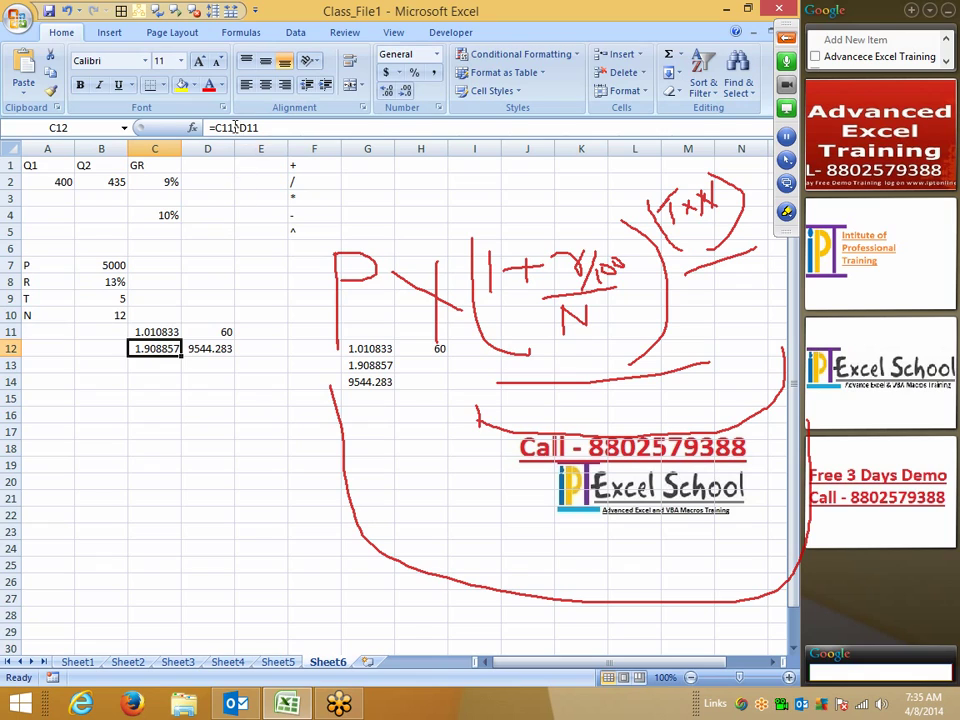
key("BackSpace")
type("^")
double_click(229, 127)
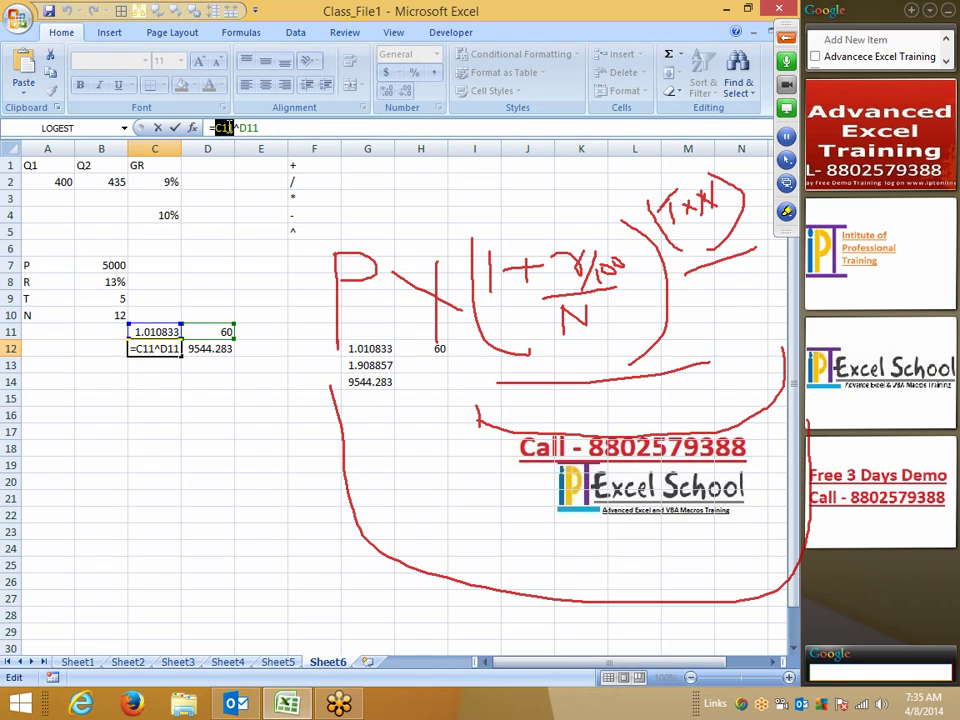
type("(1+(B8/B10)")
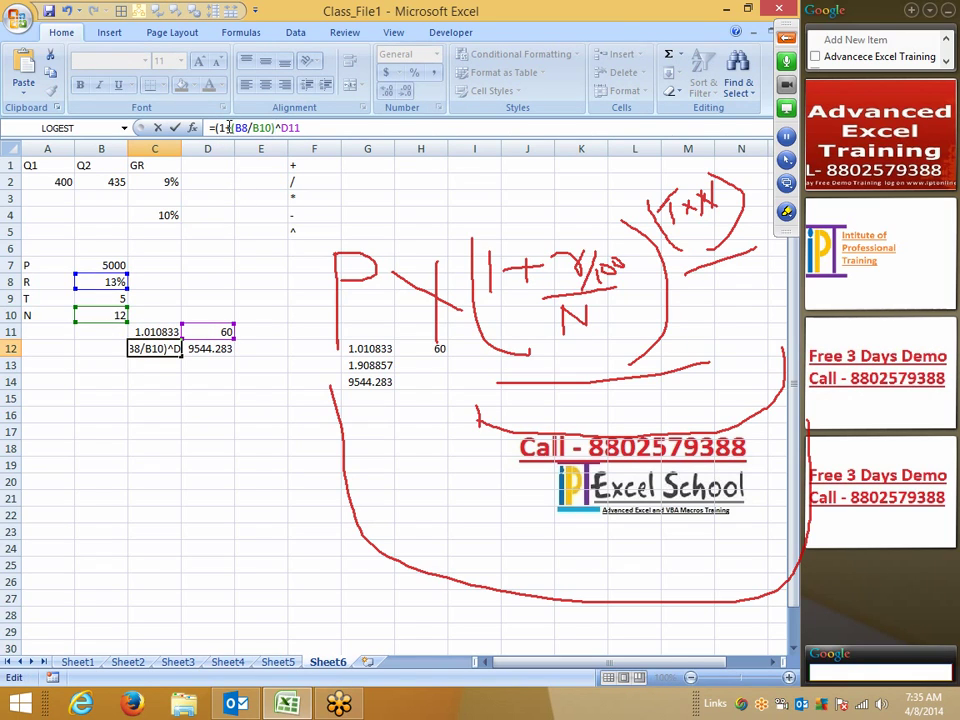
type(")")
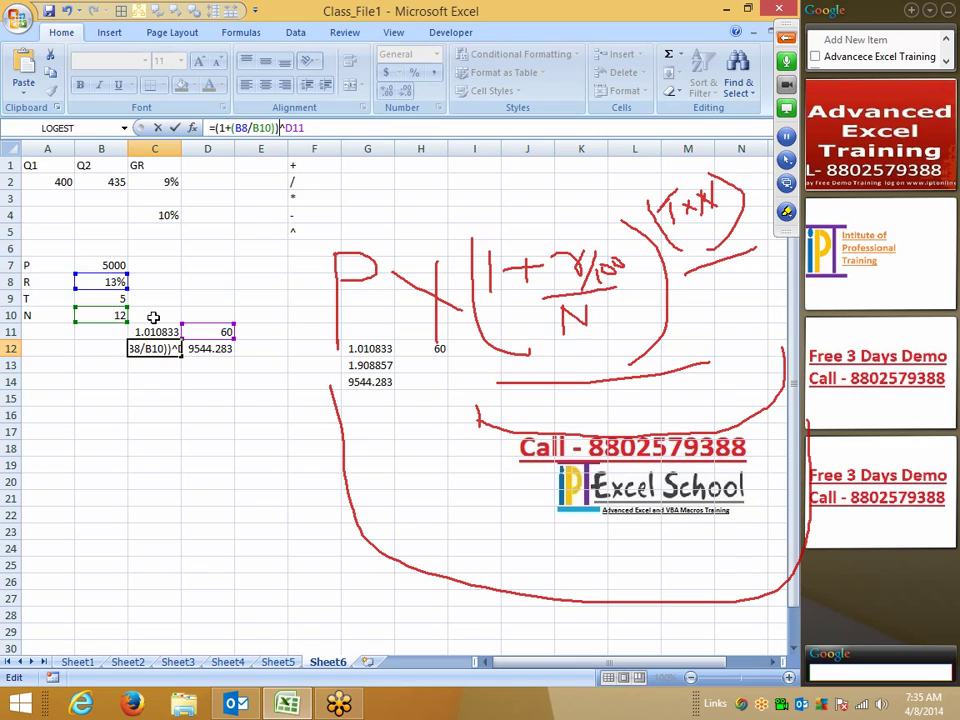
key("Return")
- Replace the D11 exponent in C12 with (B10*B9), giving =(1+(B8/B10))^(B10*B9)
left_click(223, 330)
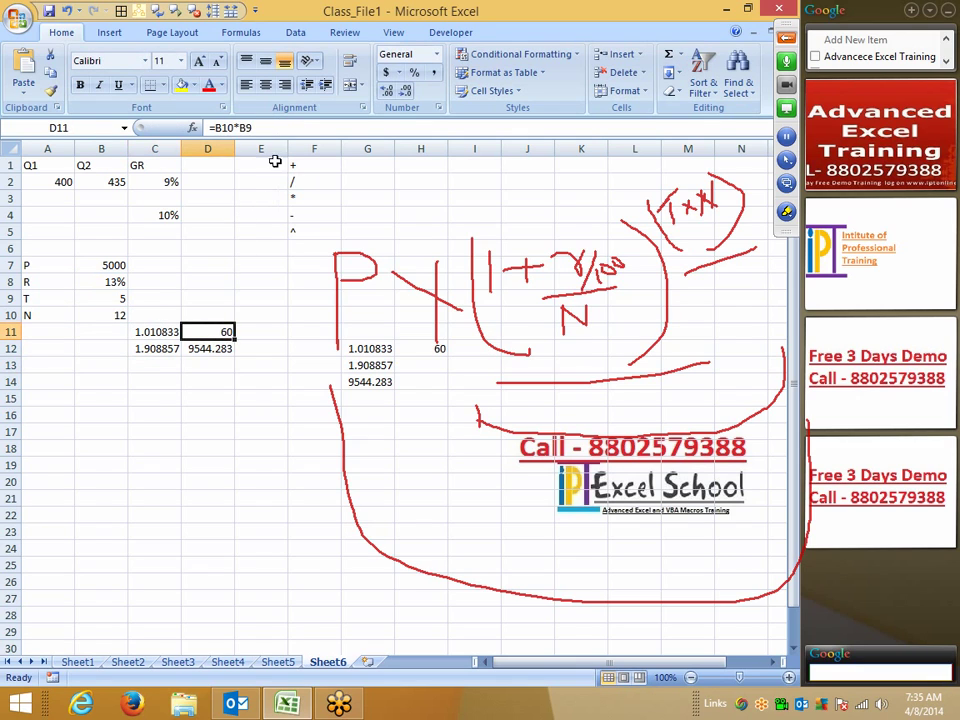
left_click(218, 128)
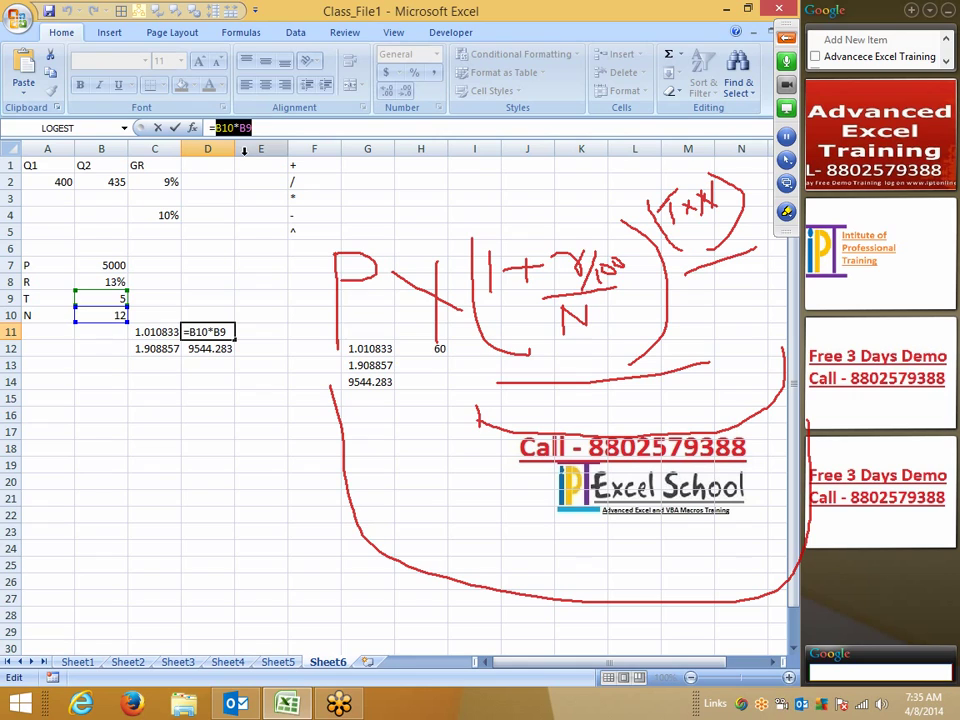
left_click(174, 128)
left_click(150, 348)
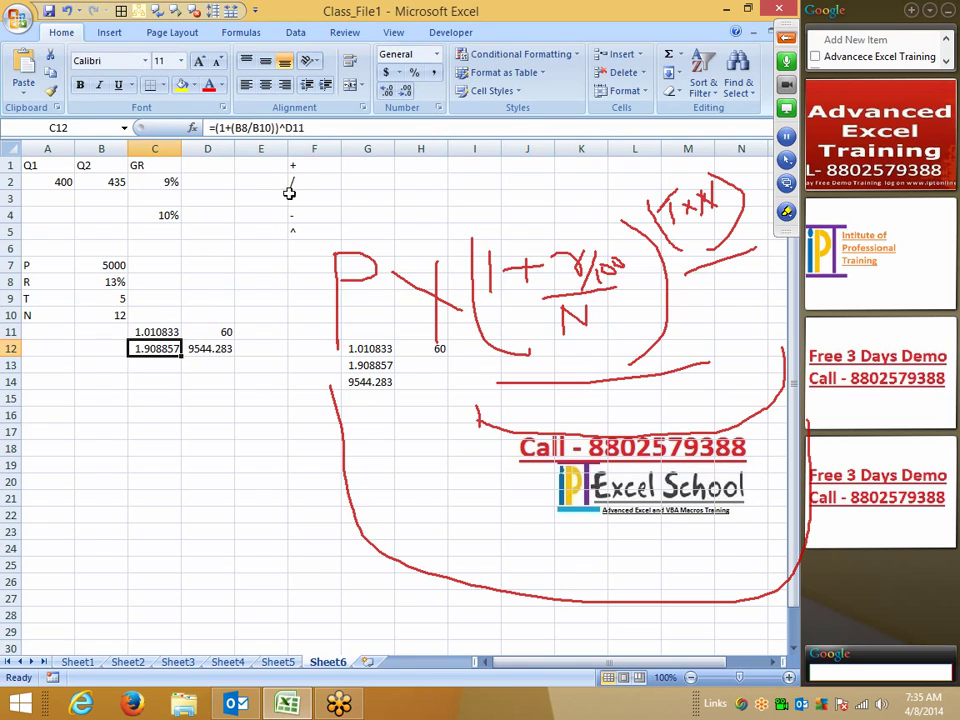
double_click(294, 128)
type("(")
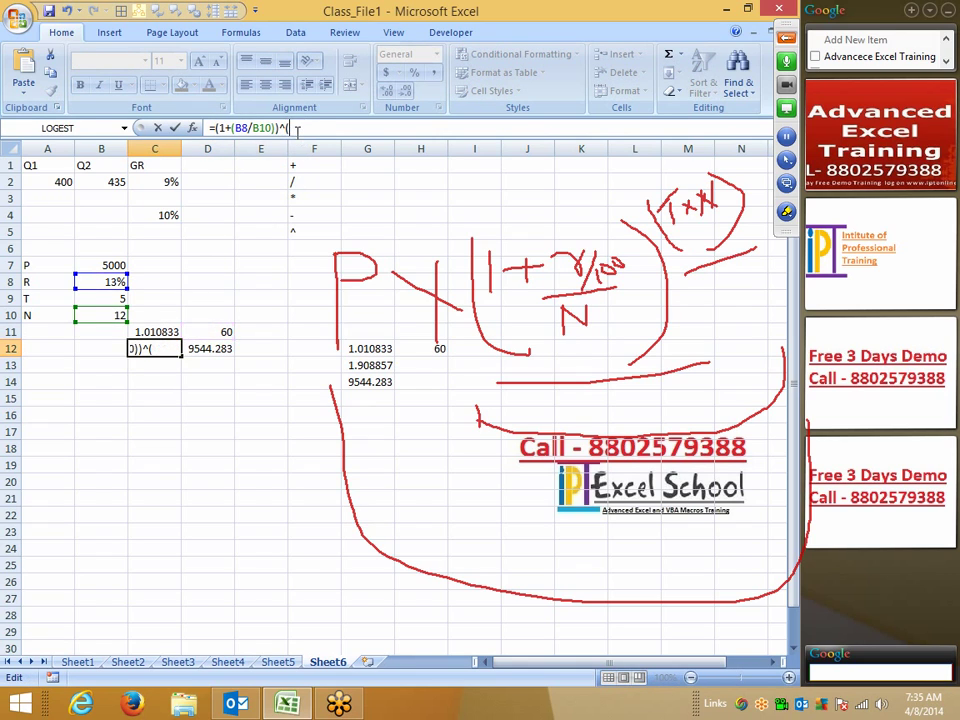
type("B10*B9)")
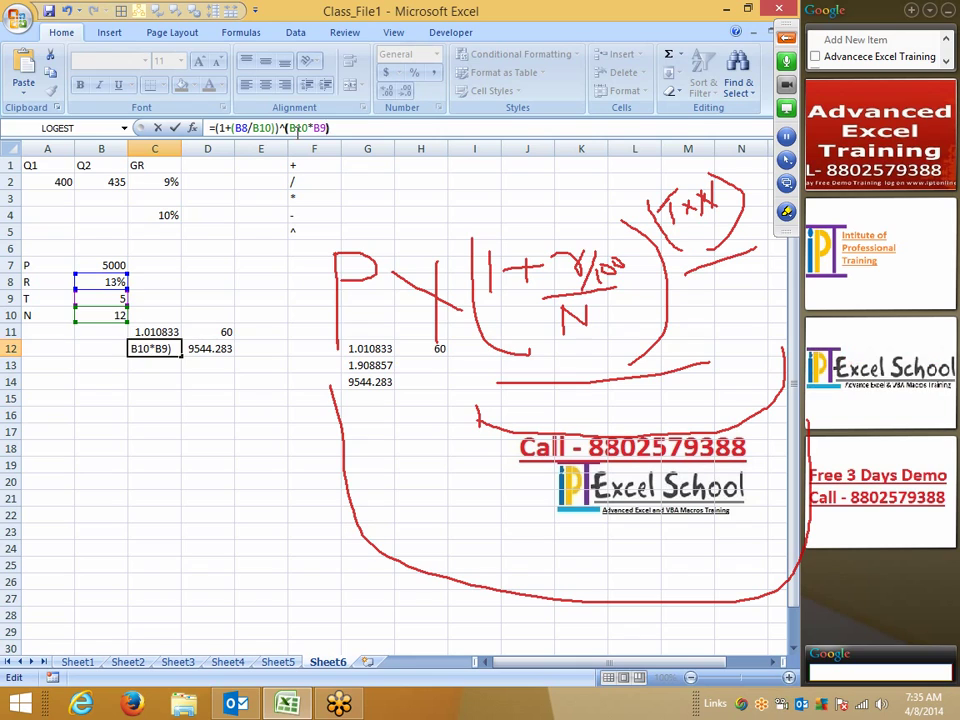
key("Return")
- Check that C12 holds the combined formula, leaving it unchanged, and select D12
key("Up")
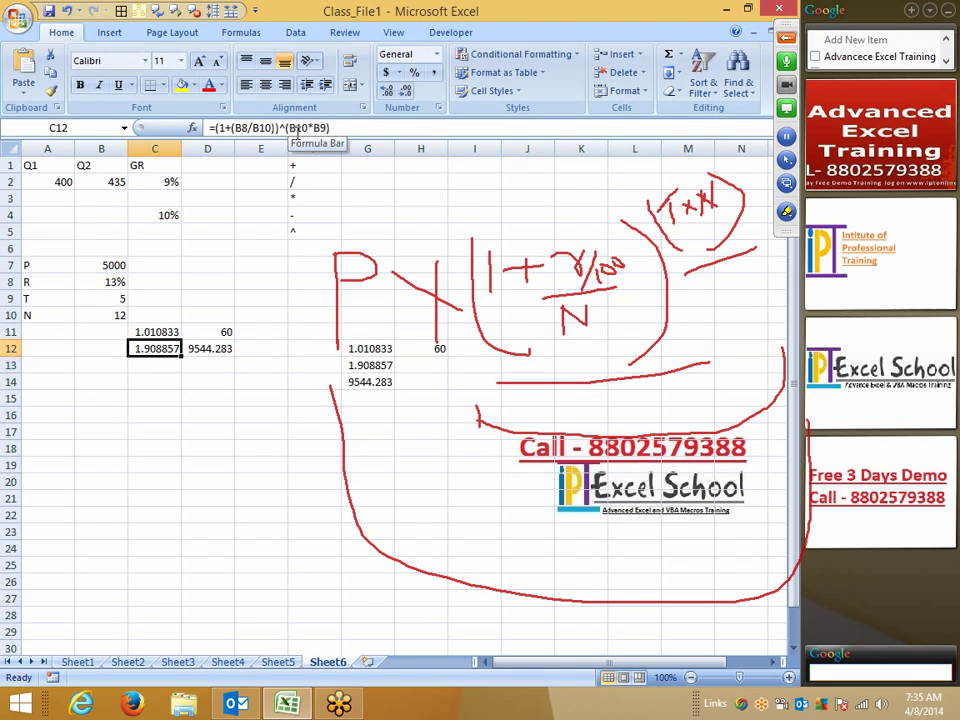
left_click_drag(355, 124, 216, 128)
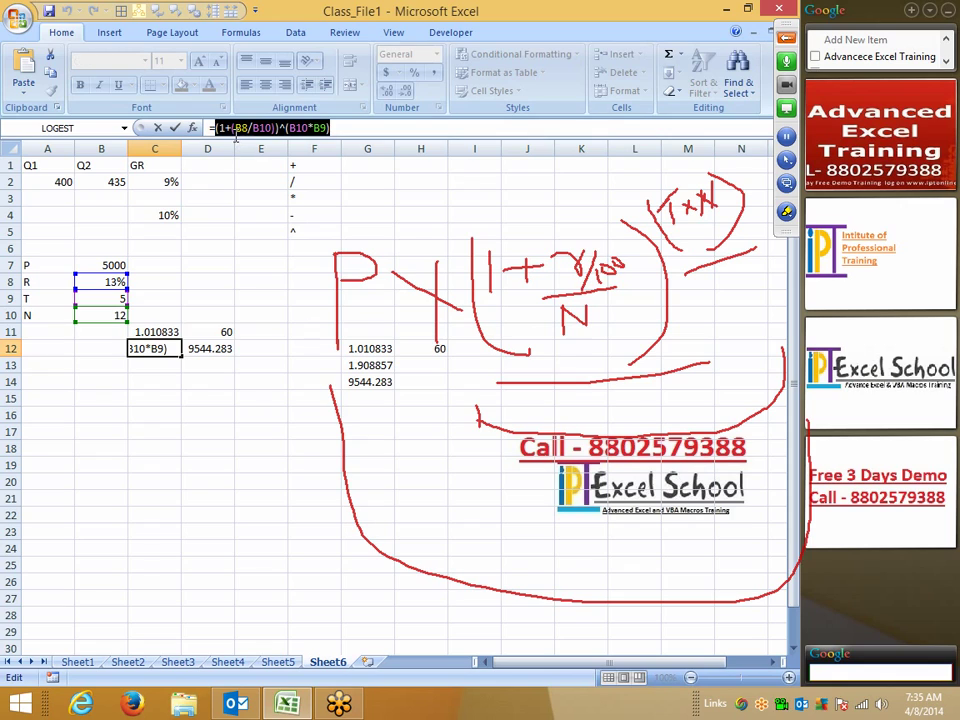
key("Escape")
left_click(205, 347)
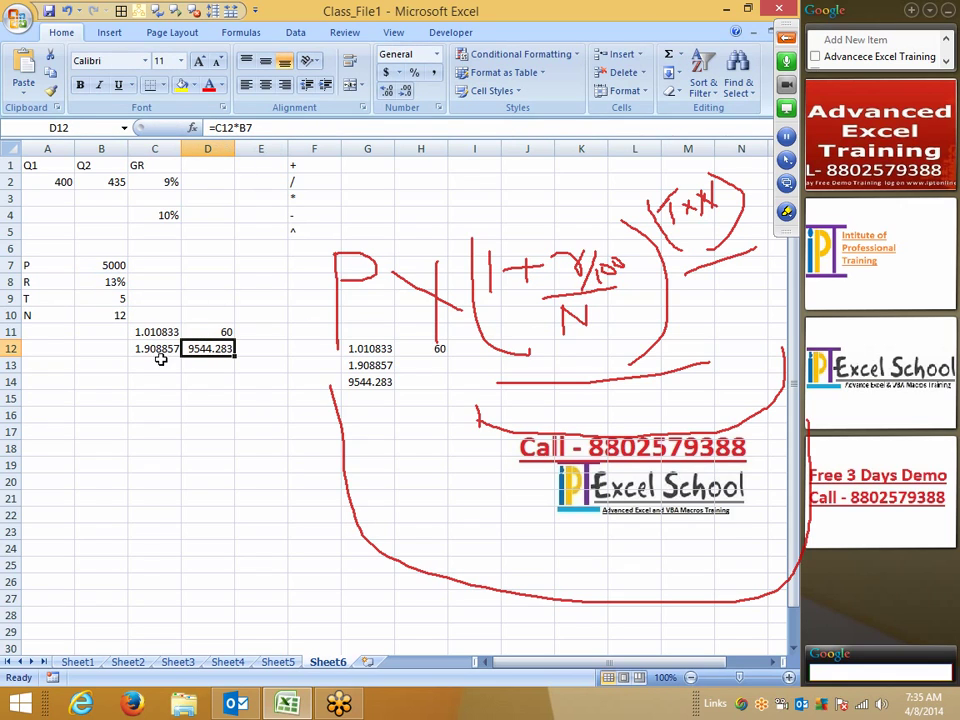
- Make D12 a single formula =((1+(B8/B10))^(B10*B9))*B7
double_click(222, 127)
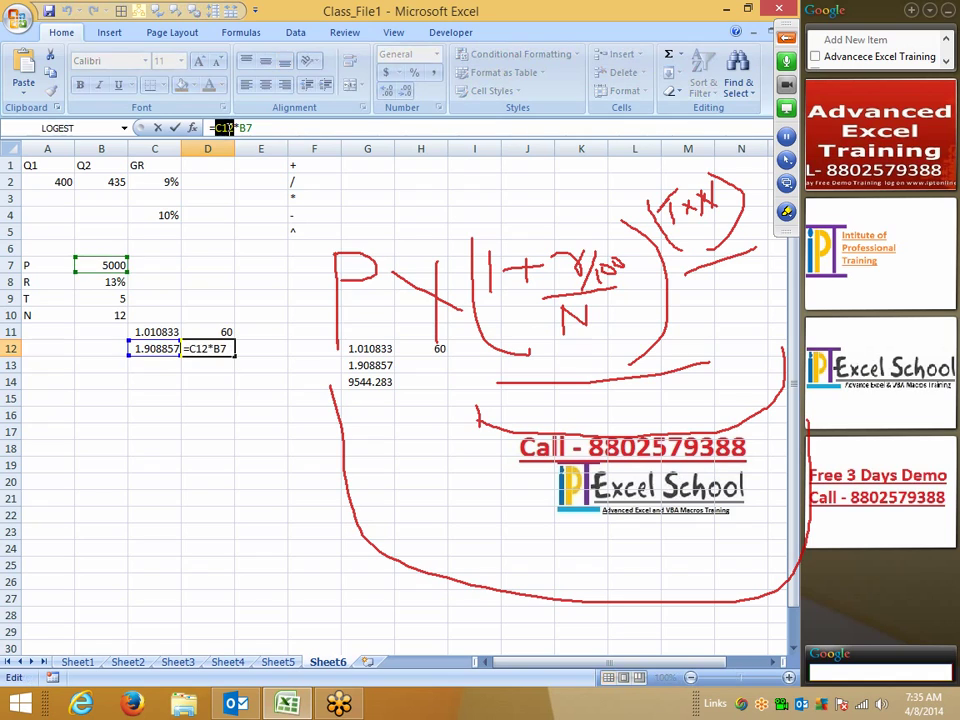
type("((1+(B8/B10))^(B10*B9))")
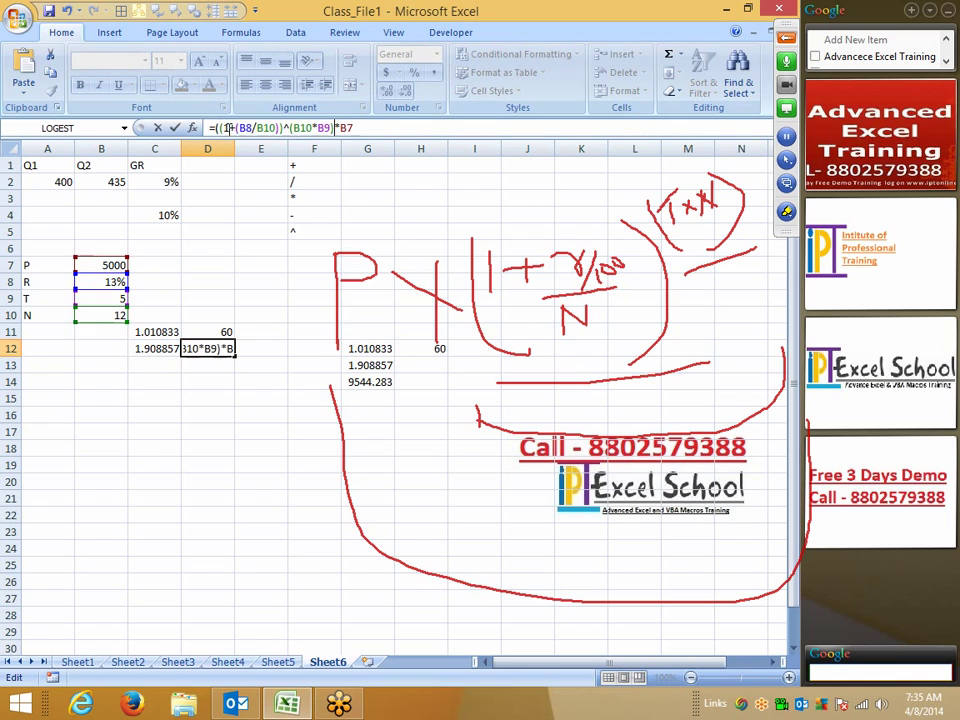
type(")")
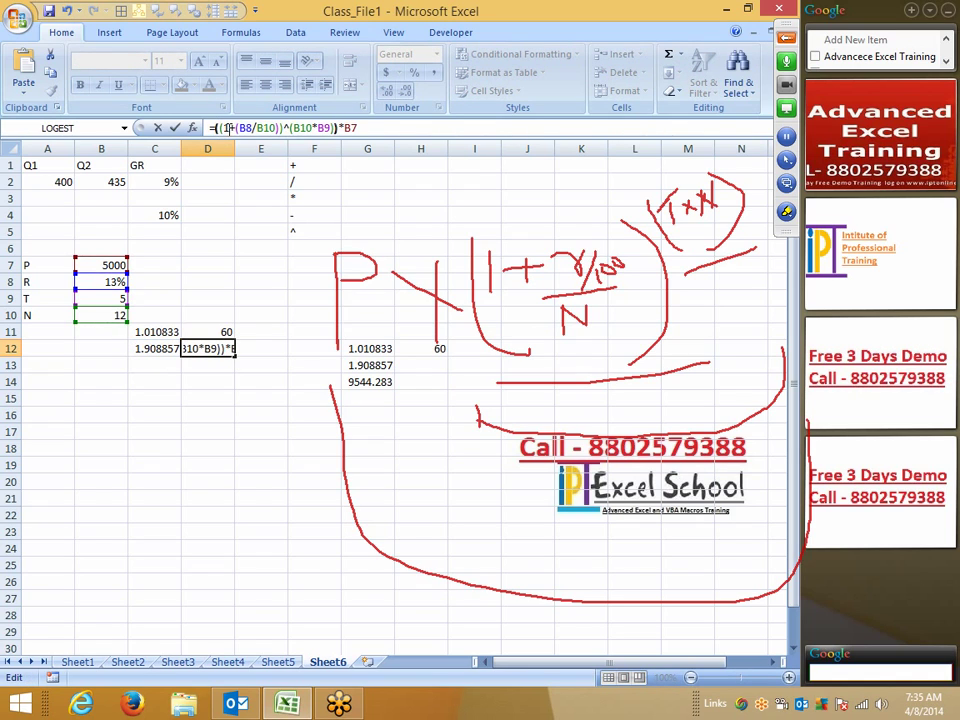
key("Return")
- Clear the helper cells D11, C11 and C12
key("Up")
key("Up")
key("Delete")
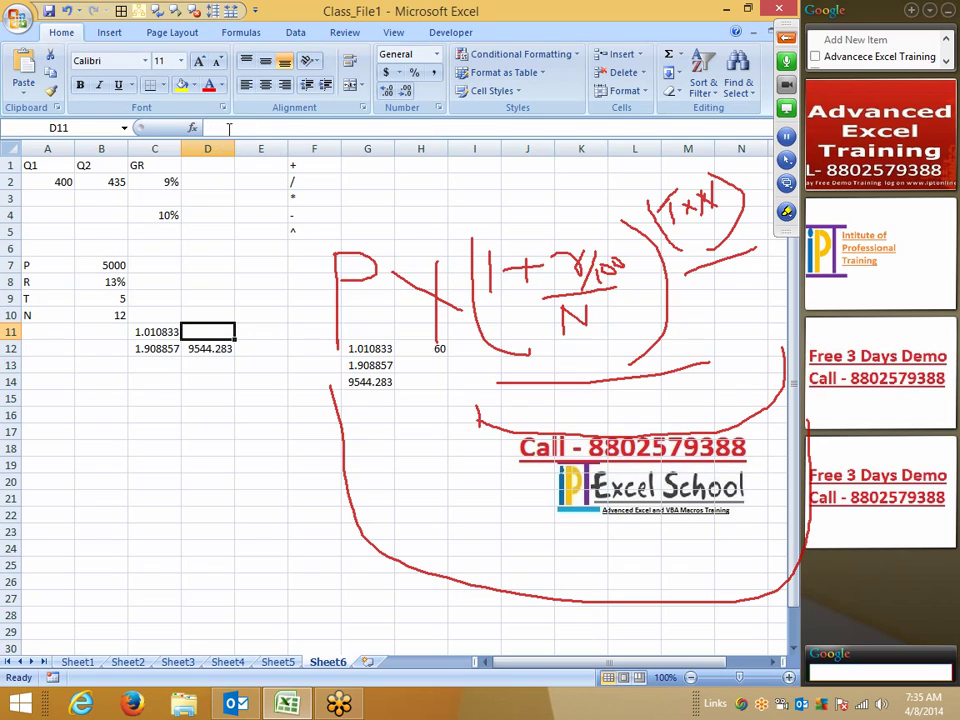
key("Left")
key("Delete")
key("Down")
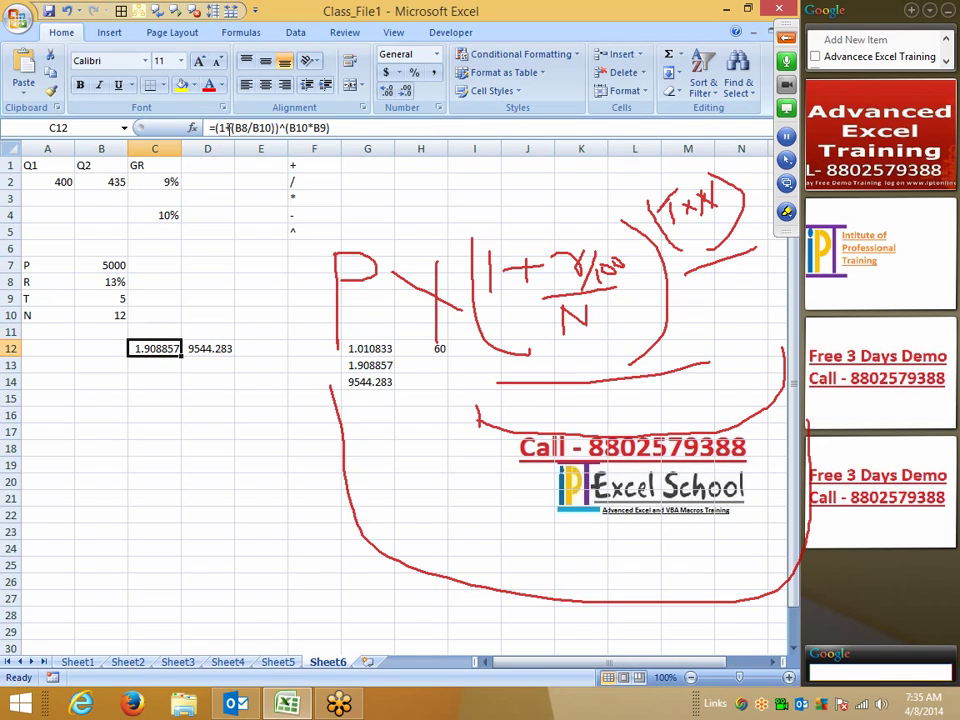
key("Delete")
- Move the amount formula from D12 into B12
key("Right")
key("ctrl+x")
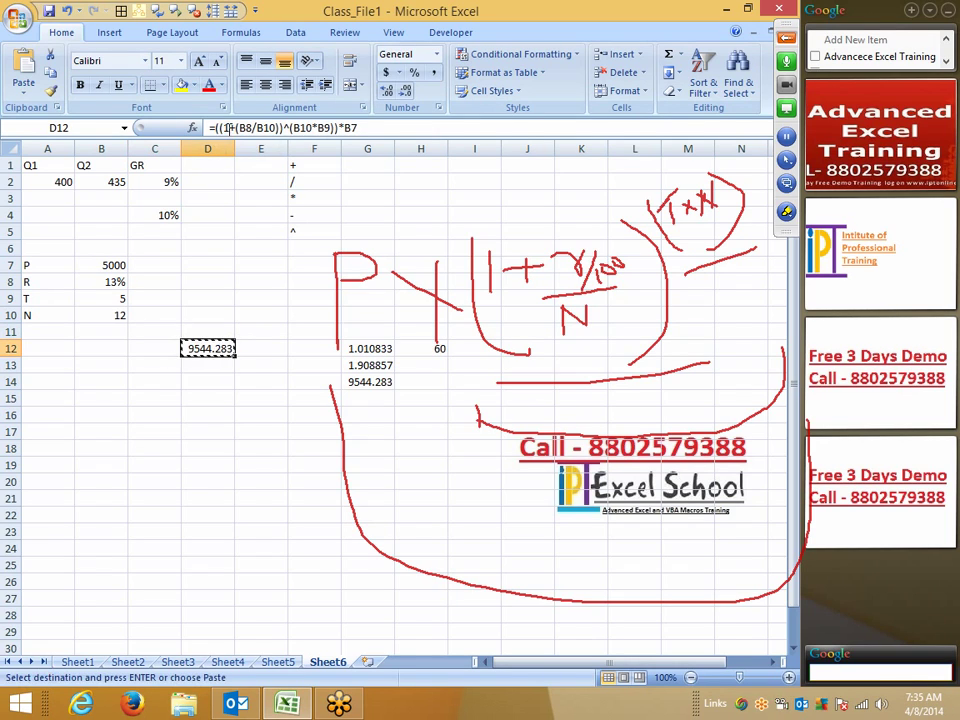
key("Left")
key("Left")
key("Return")
key("Left")
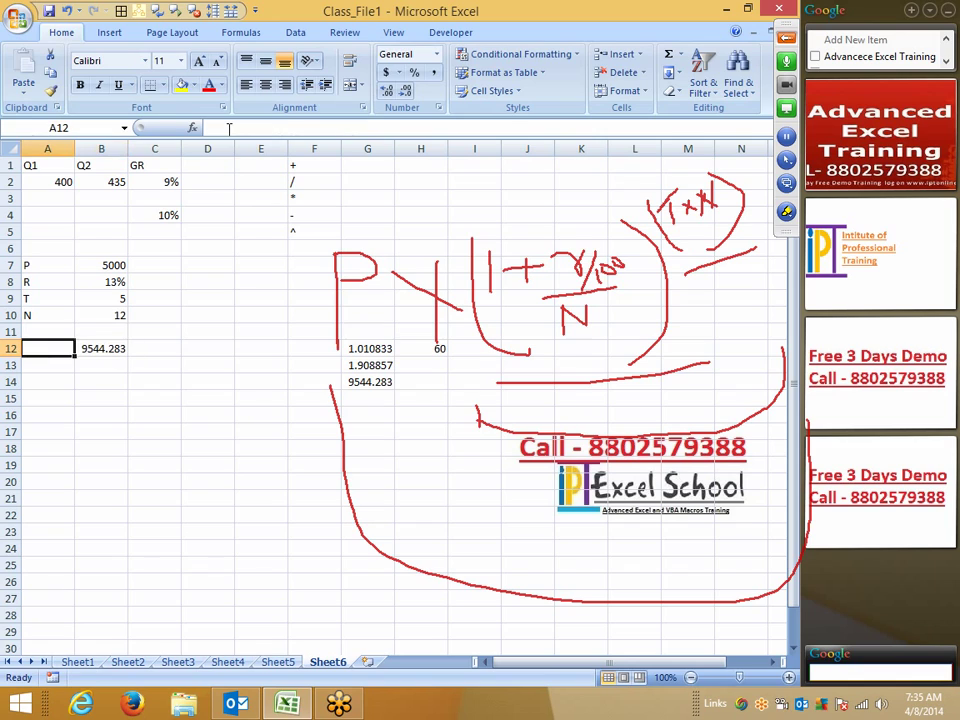
- Label A12 as Amt. and select the input values P, R, T, N in B7:B10
type("Amt.")
key("Return")
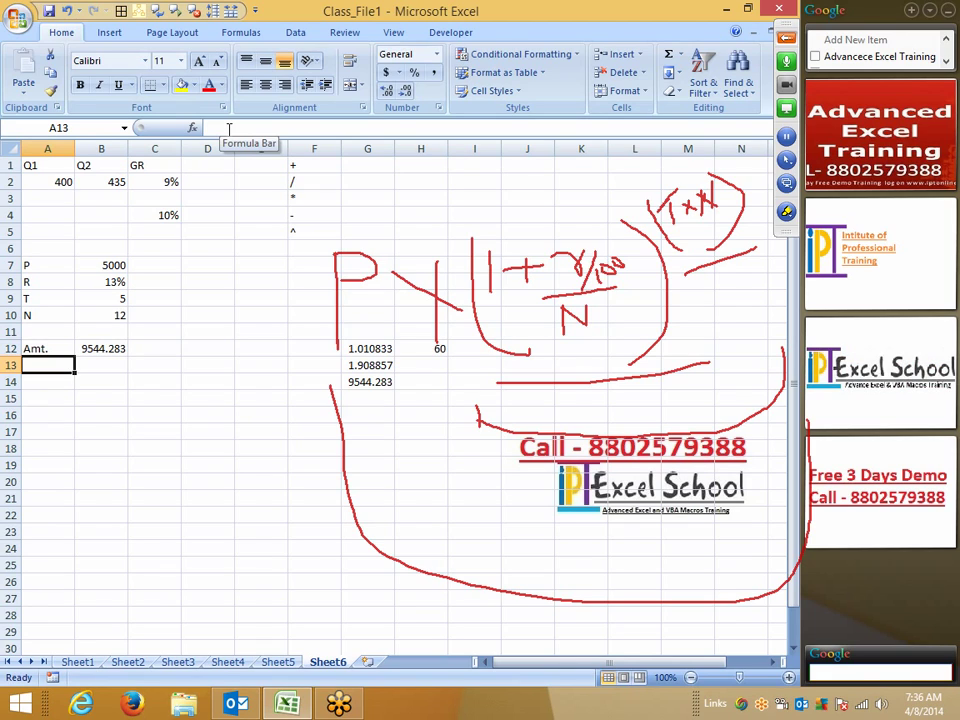
key("Up")
key("Up")
key("Up")
key("Up")
key("Up")
key("Up")
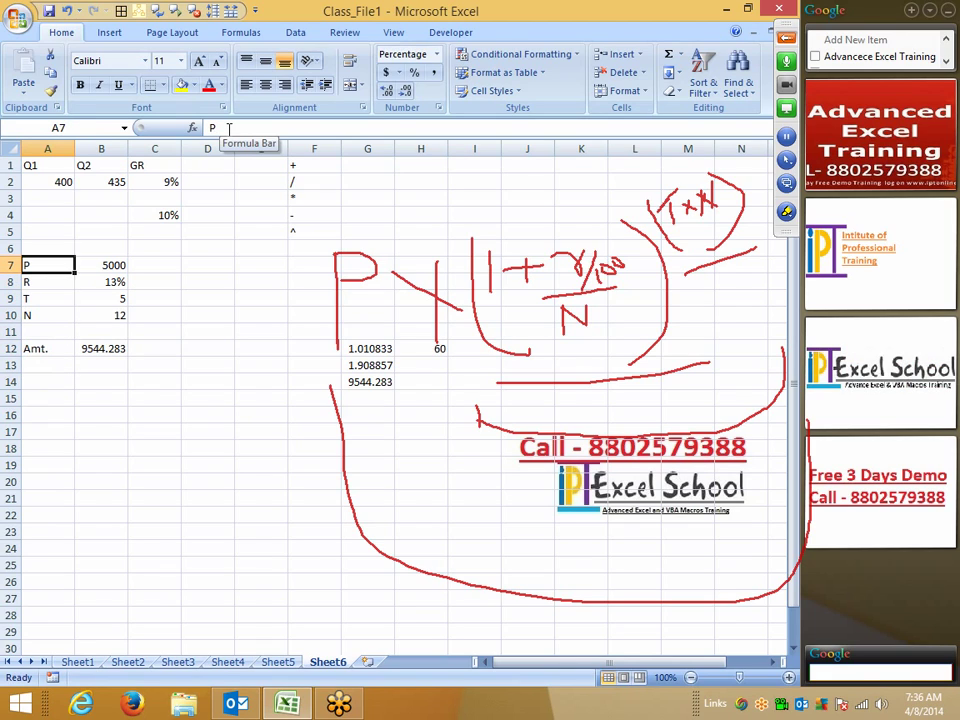
key("Right")
key("shift+Down")
key("shift+Down")
key("shift+Down")
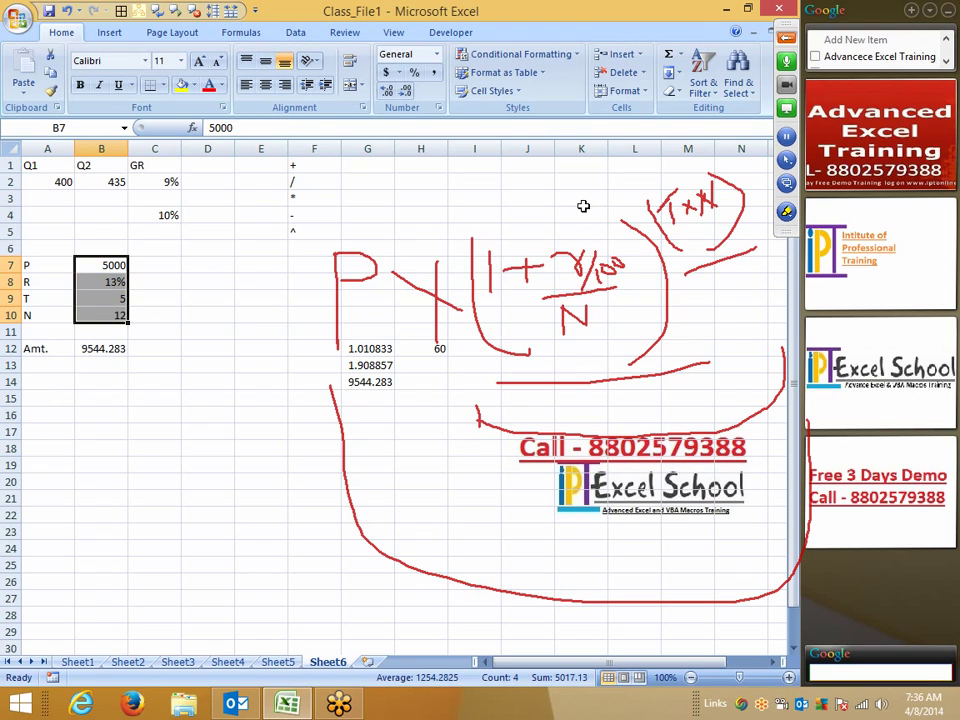
- Review the Amt. formula in B12 and the cleared helper area, then open the meeting's drawing tools
left_click(66, 348)
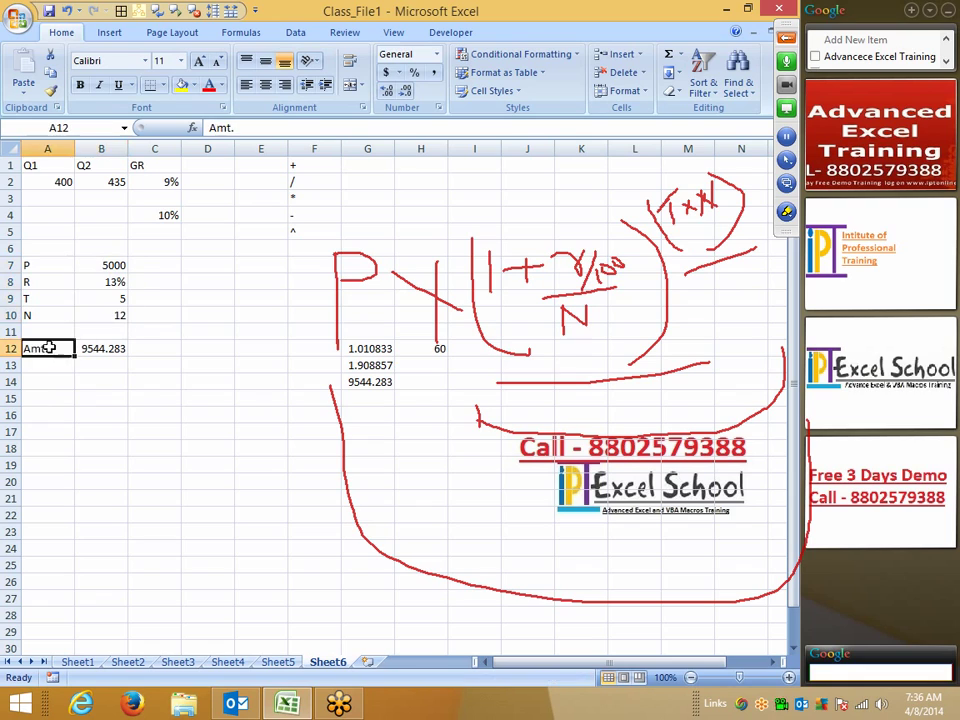
left_click(92, 348)
mouse_move(165, 315)
left_mouse_down()
mouse_move(206, 404)
mouse_move(208, 388)
left_mouse_up()
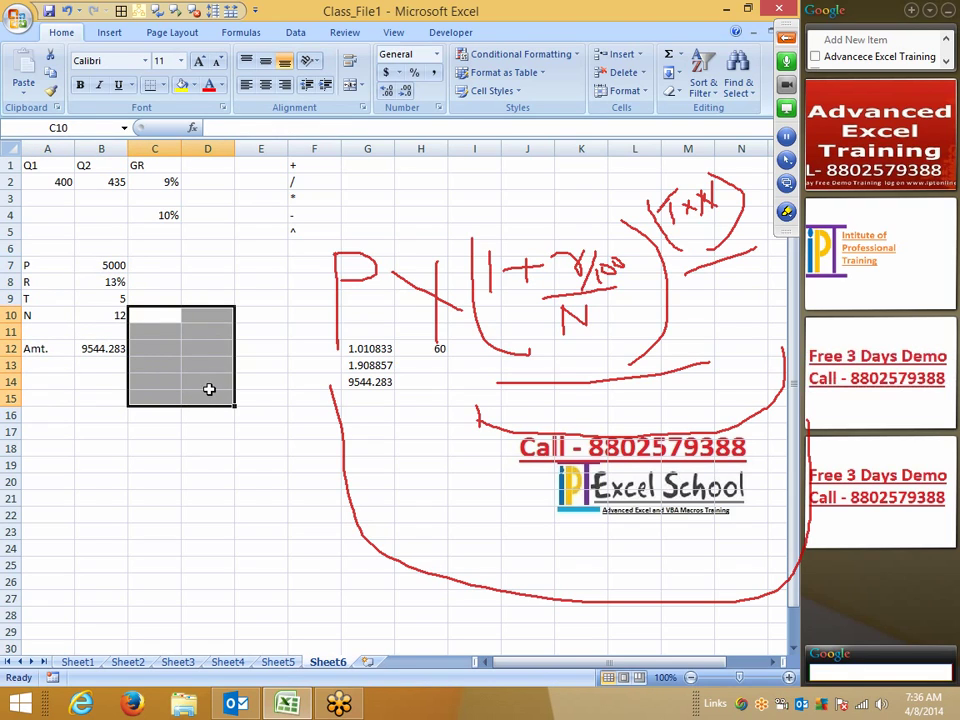
left_click(787, 213)
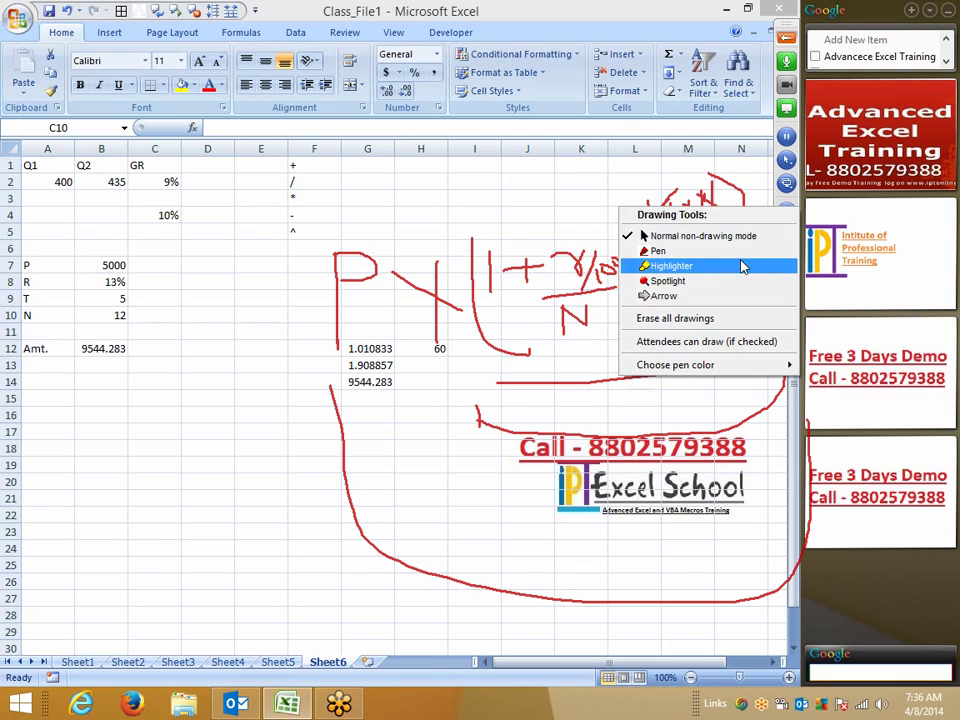
left_click(728, 320)
- Add the MRP heading in A26 and the Cost label in A27
left_click(330, 465)
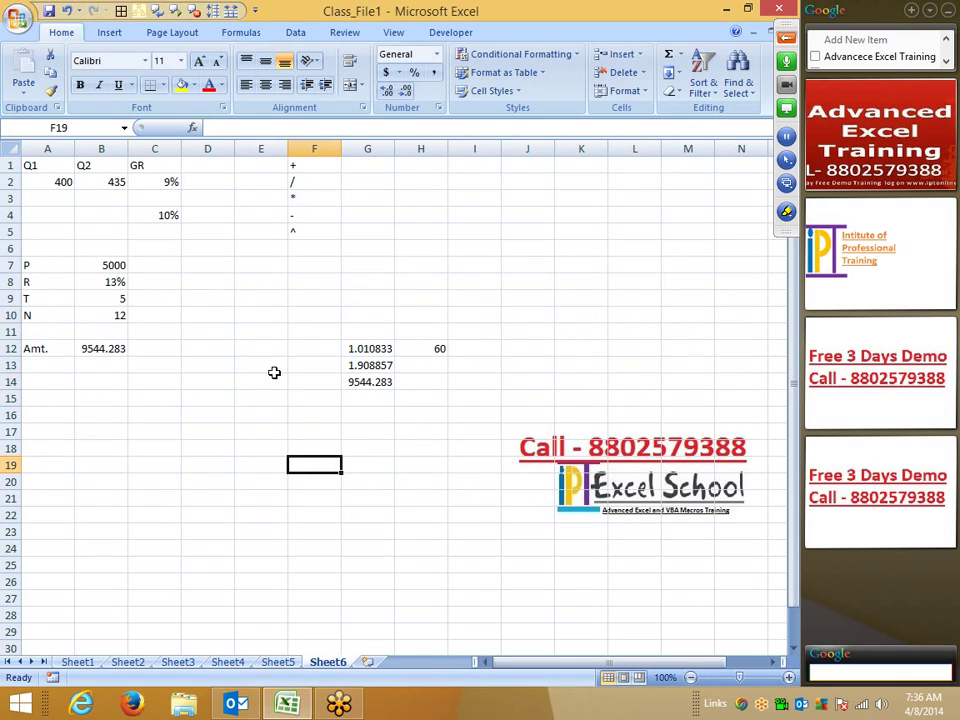
scroll(274, 372, "down", 3)
scroll(274, 372, "down", 3)
scroll(73, 285, "down", 1)
left_click(60, 246)
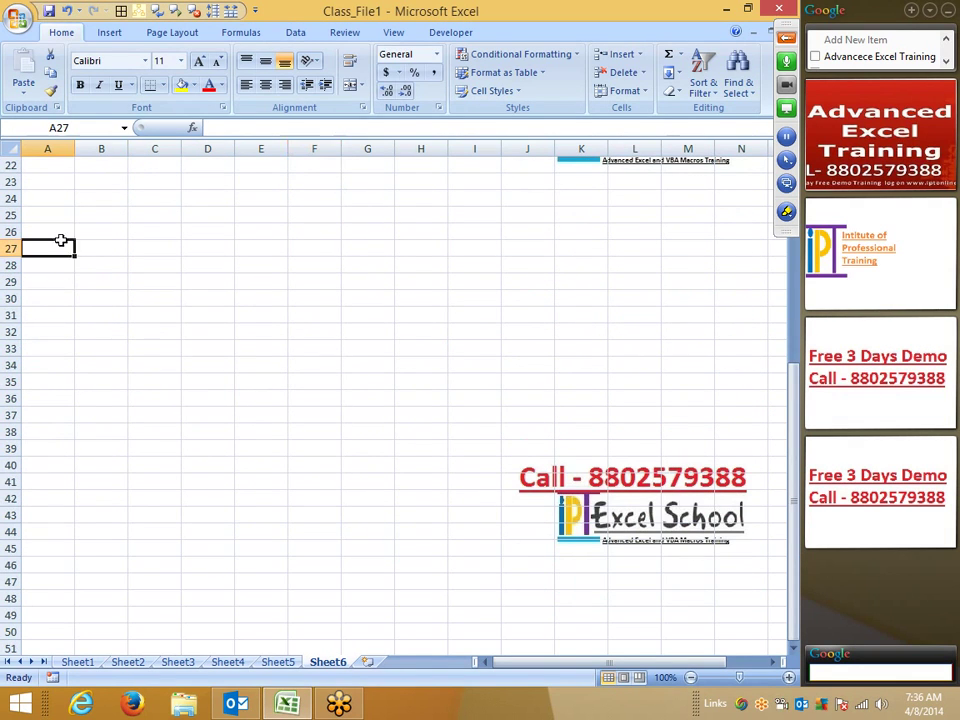
left_click(72, 230)
type("M")
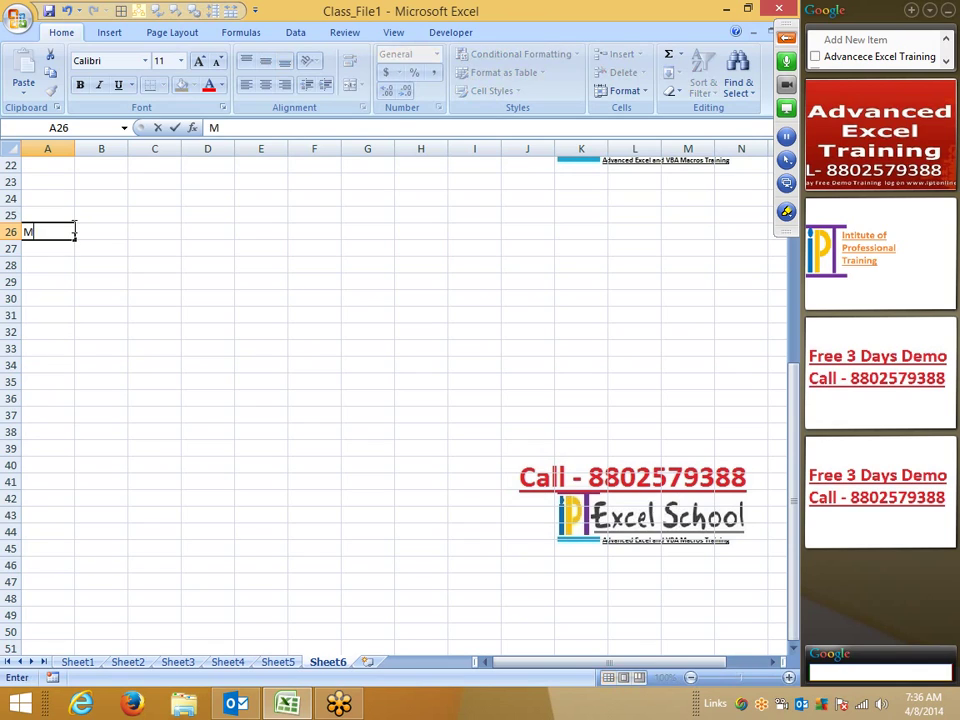
type("RP")
key("Return")
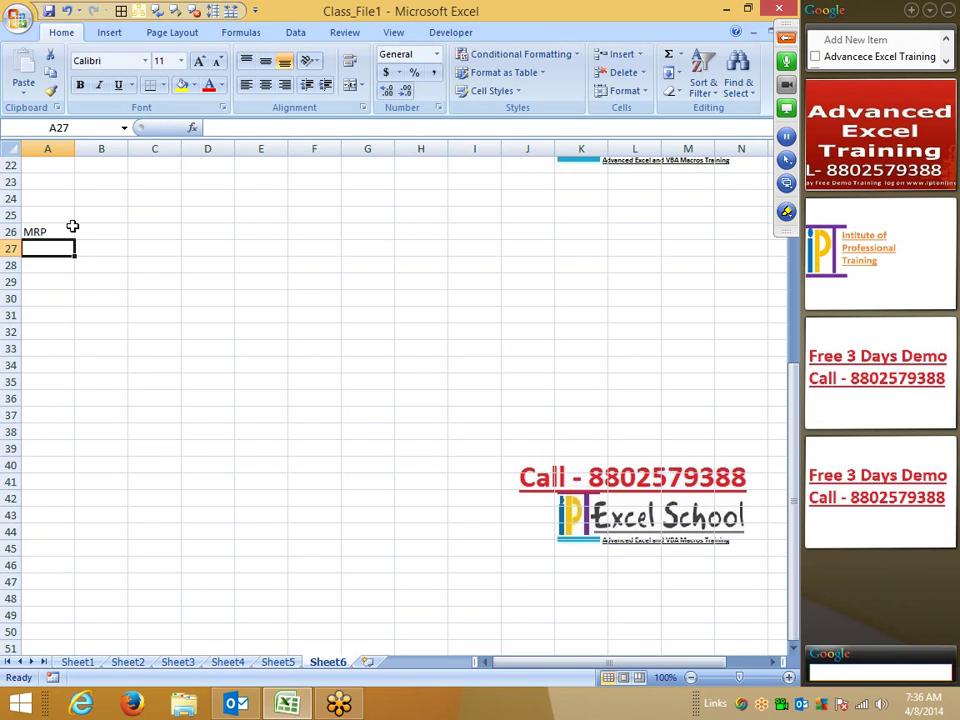
left_click(72, 226)
key("Return")
type("Cost")
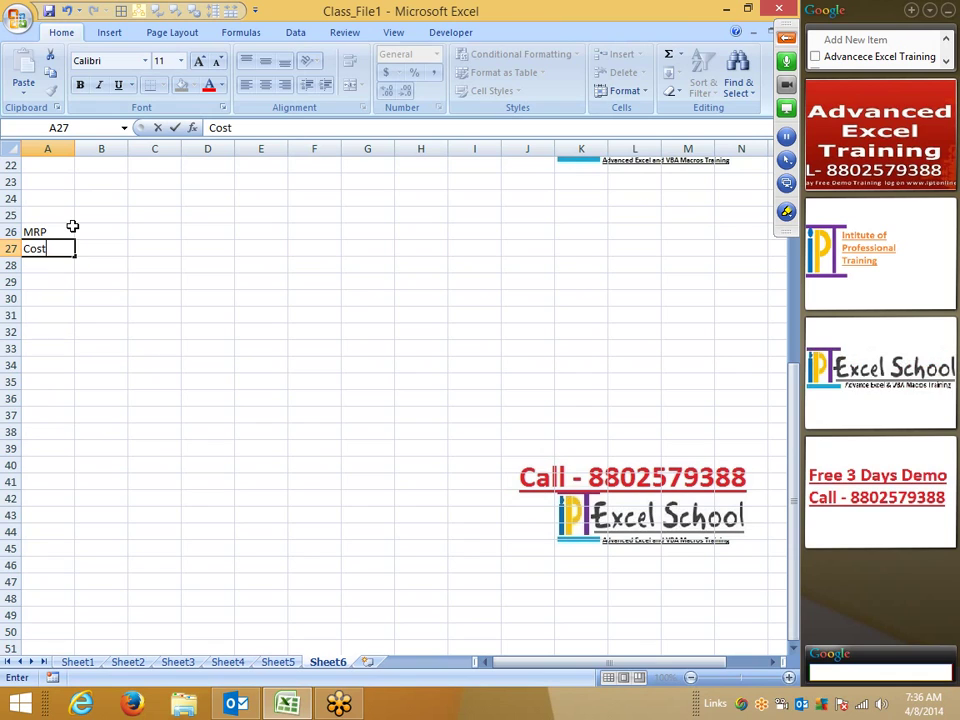
type("]")
key("BackSpace")
key("Return")
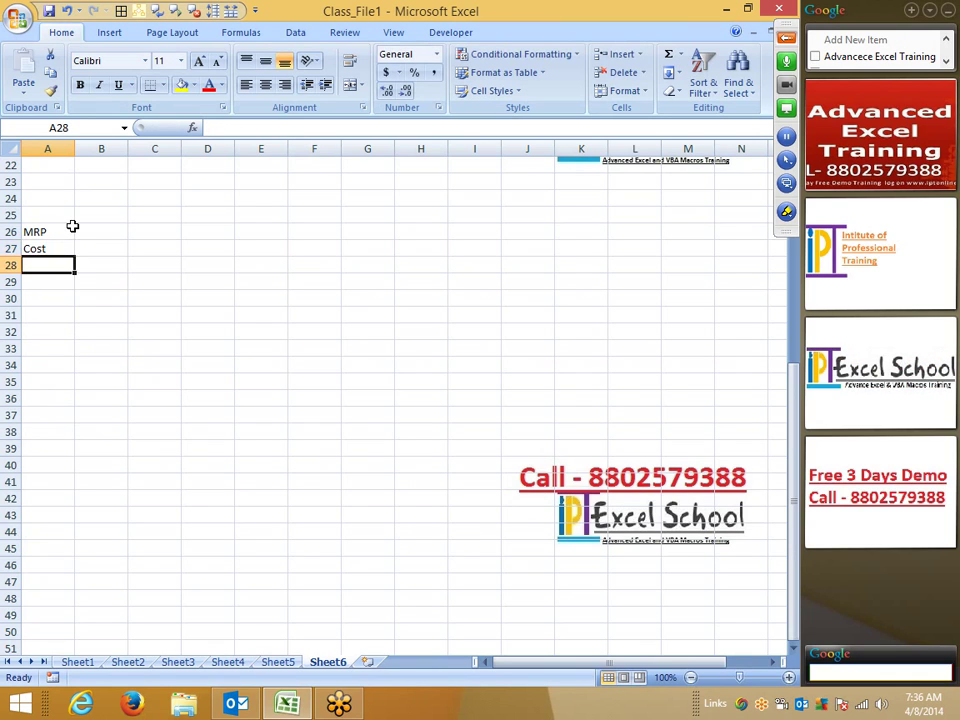
- Enter the cost 50 in B27 and the first rate 5%
key("Up")
key("Right")
type("50")
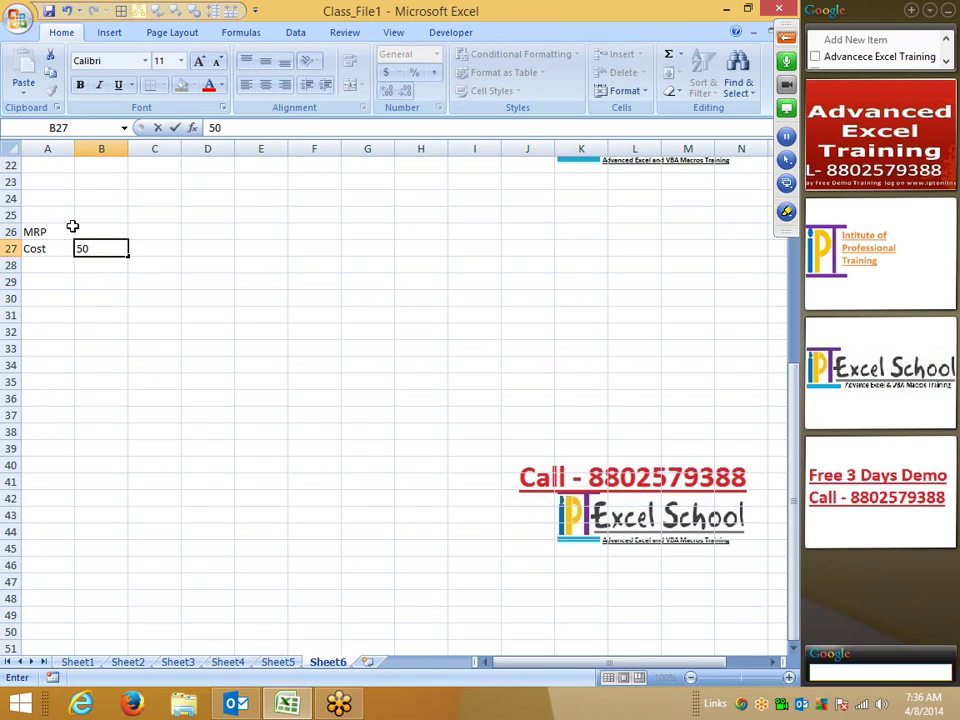
key("Return")
key("Return")
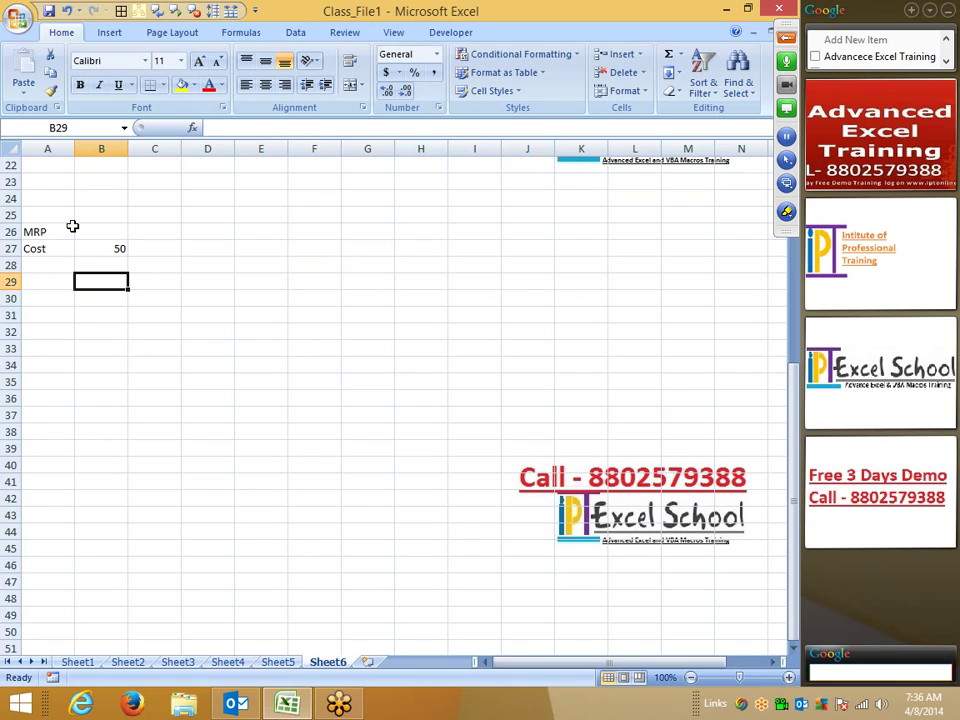
type("5")
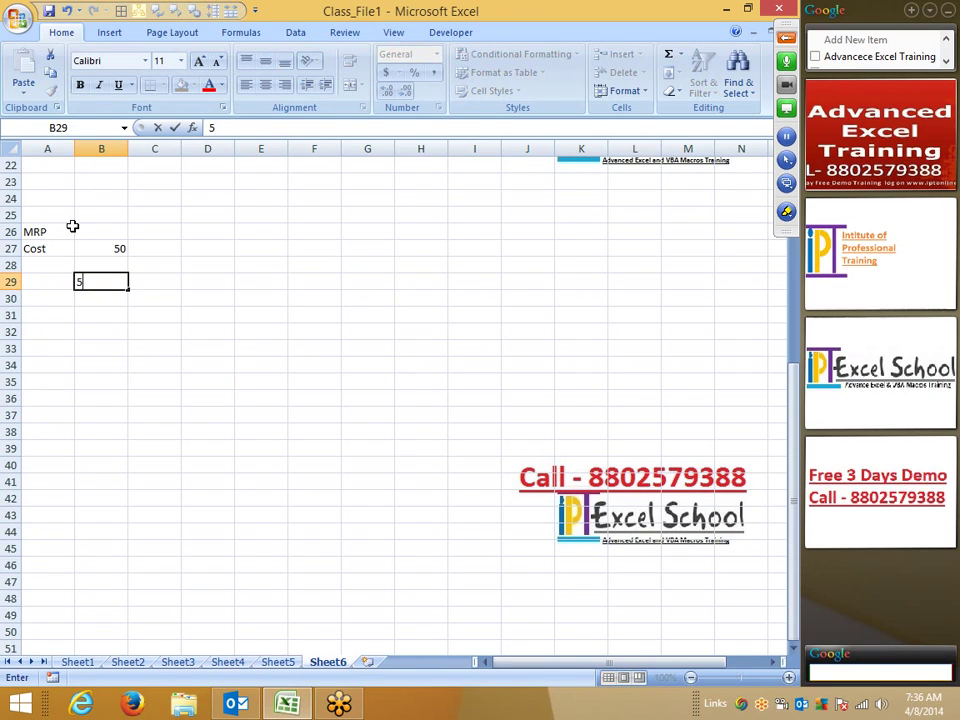
type("%")
key("Return")
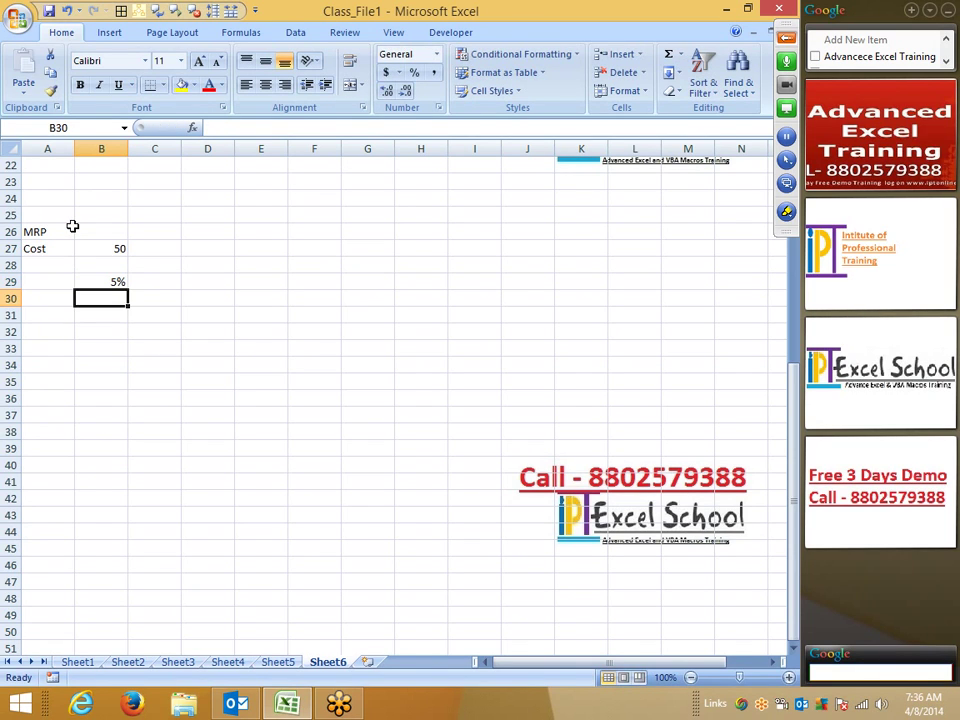
- Put 10% in C29, correcting a mistaken 15%, and 15% in D29
key("Up")
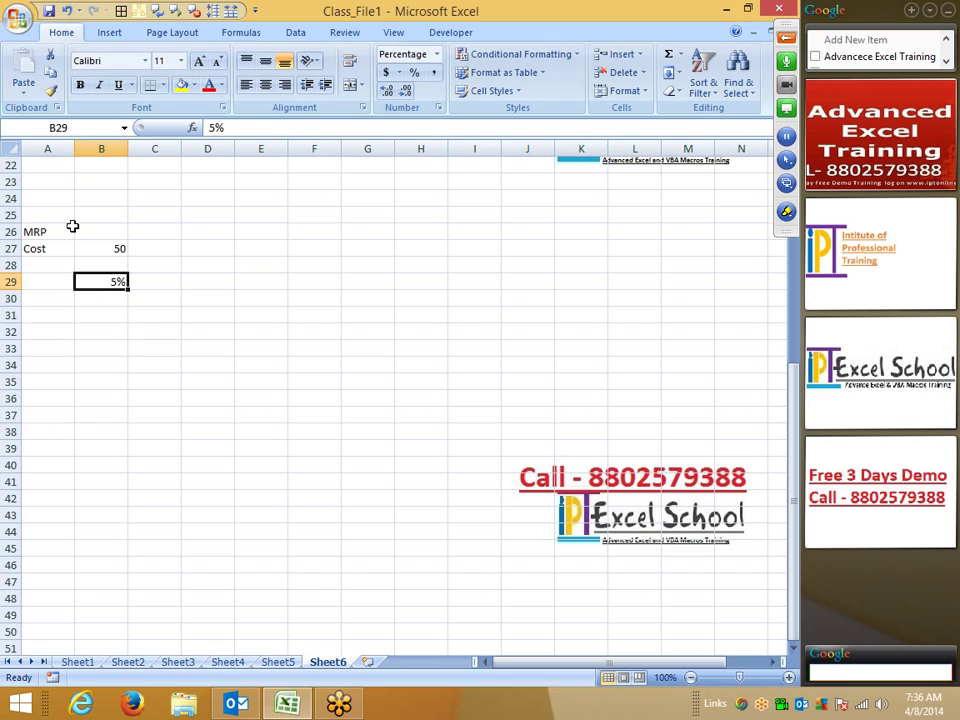
key("Right")
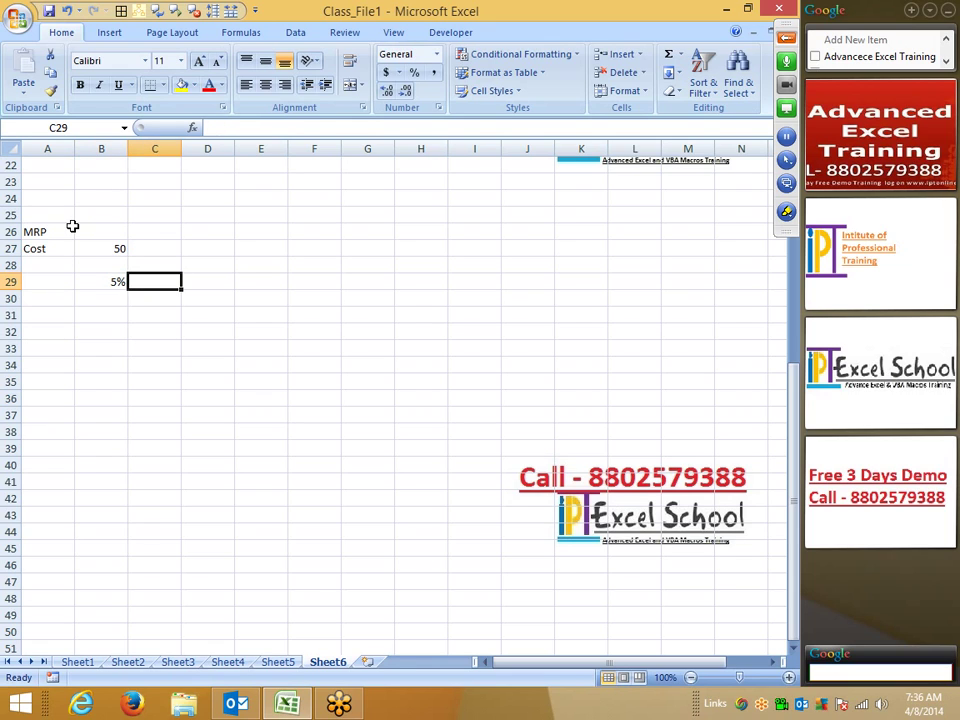
type("15")
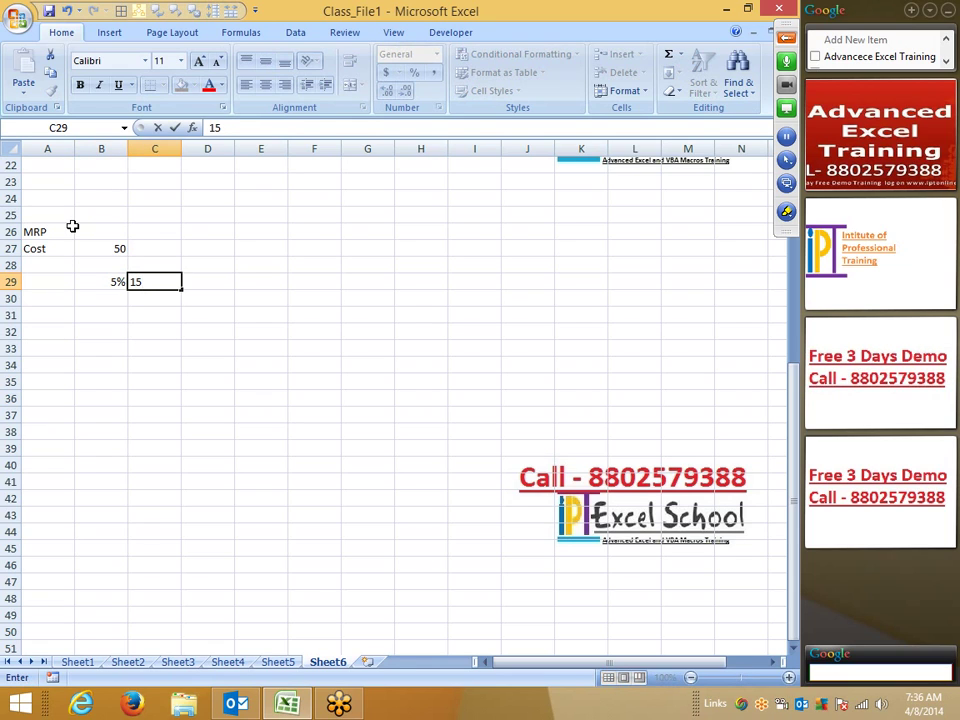
type("%")
key("Return")
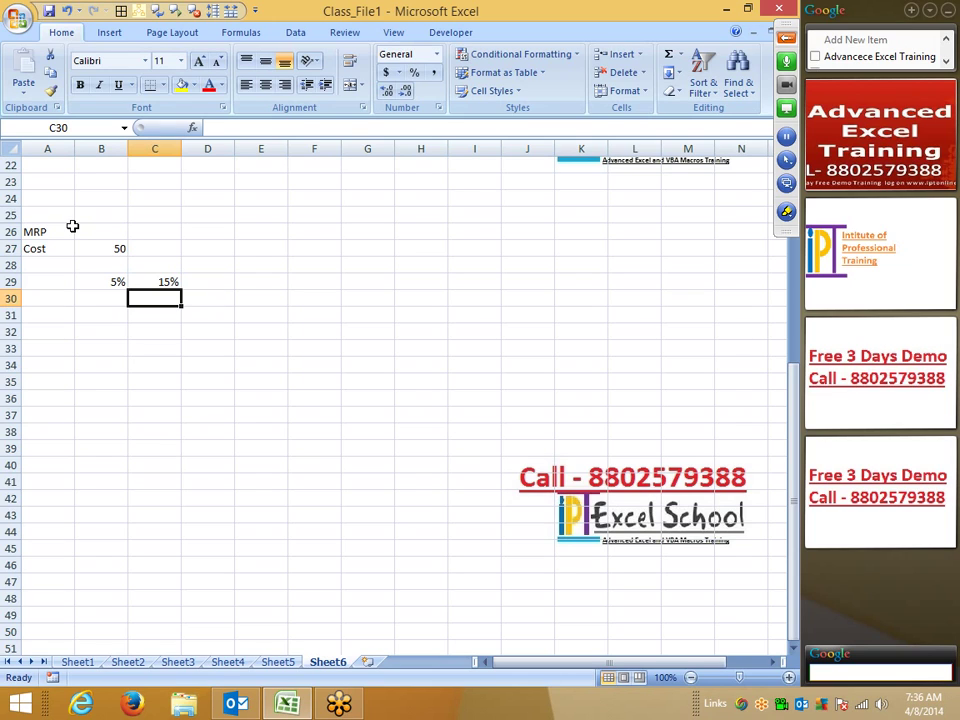
key("Up")
key("Right")
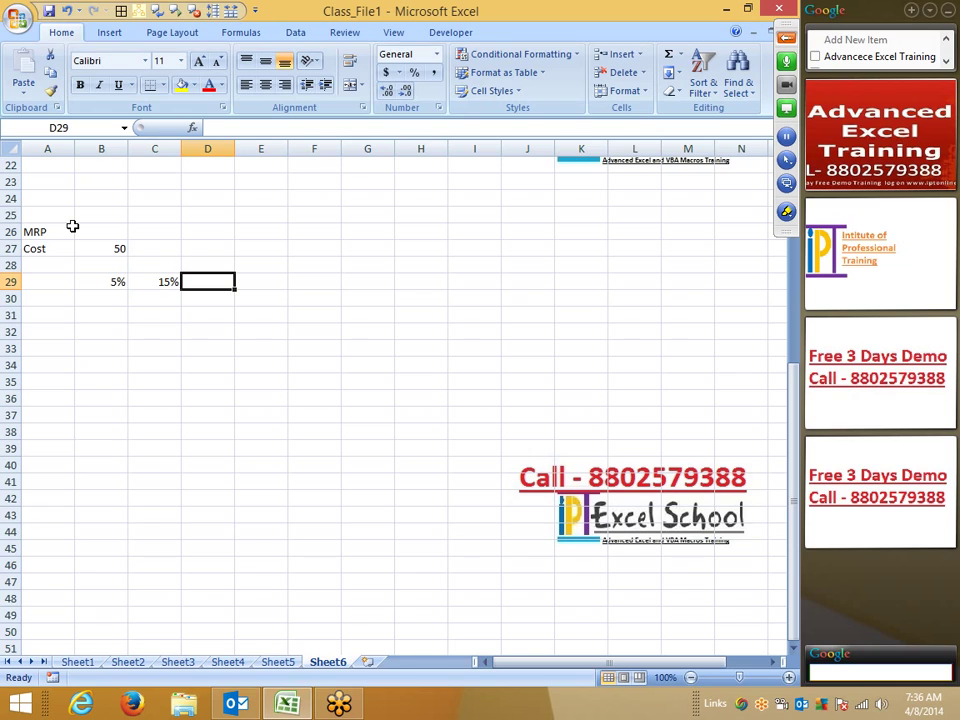
key("Left")
type("10")
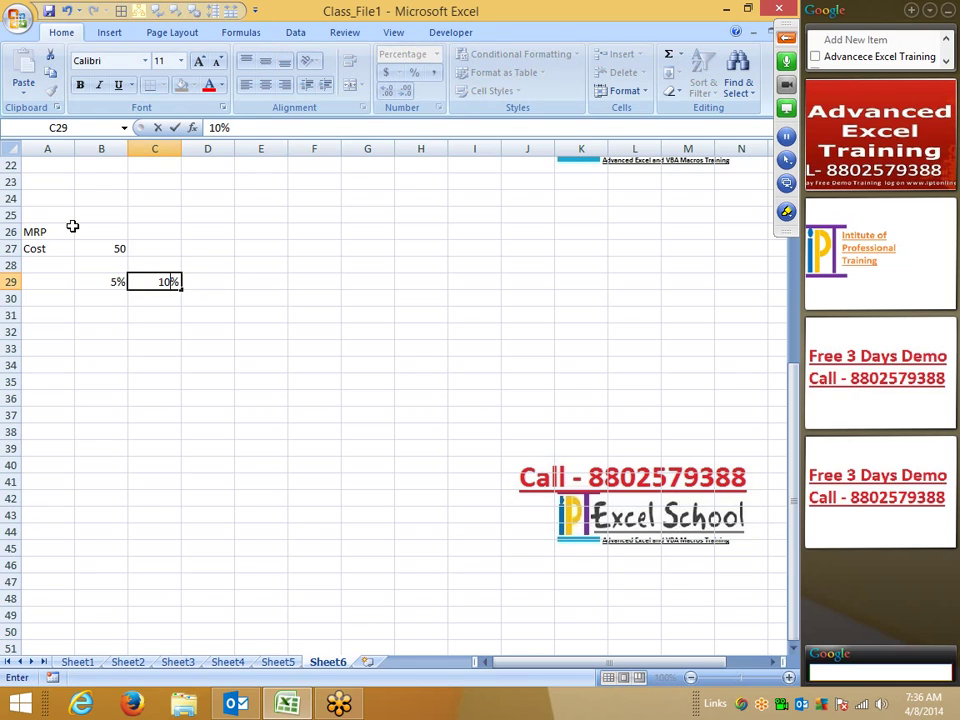
key("Right")
type("15")
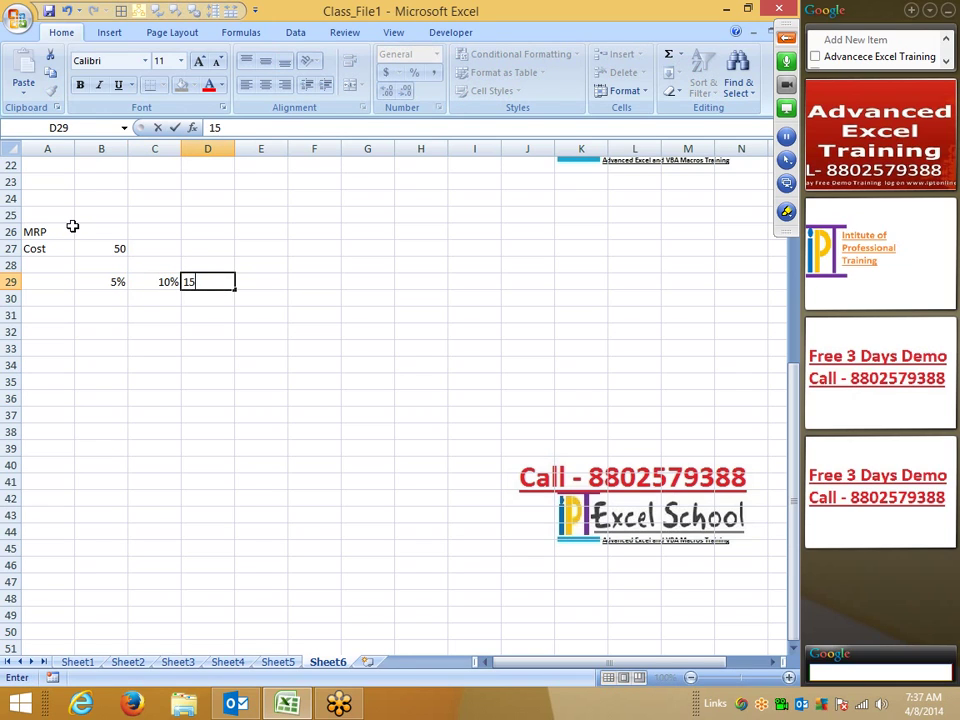
type("%")
key("Return")
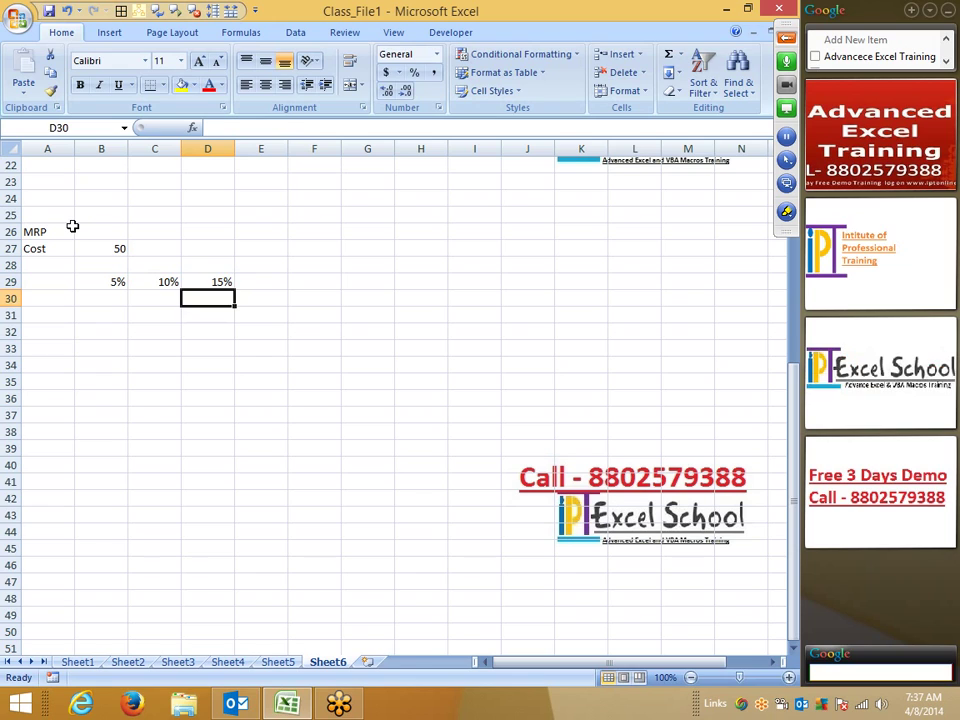
- Enter the 20% rate in E29
key("Up")
key("Right")
type("20")
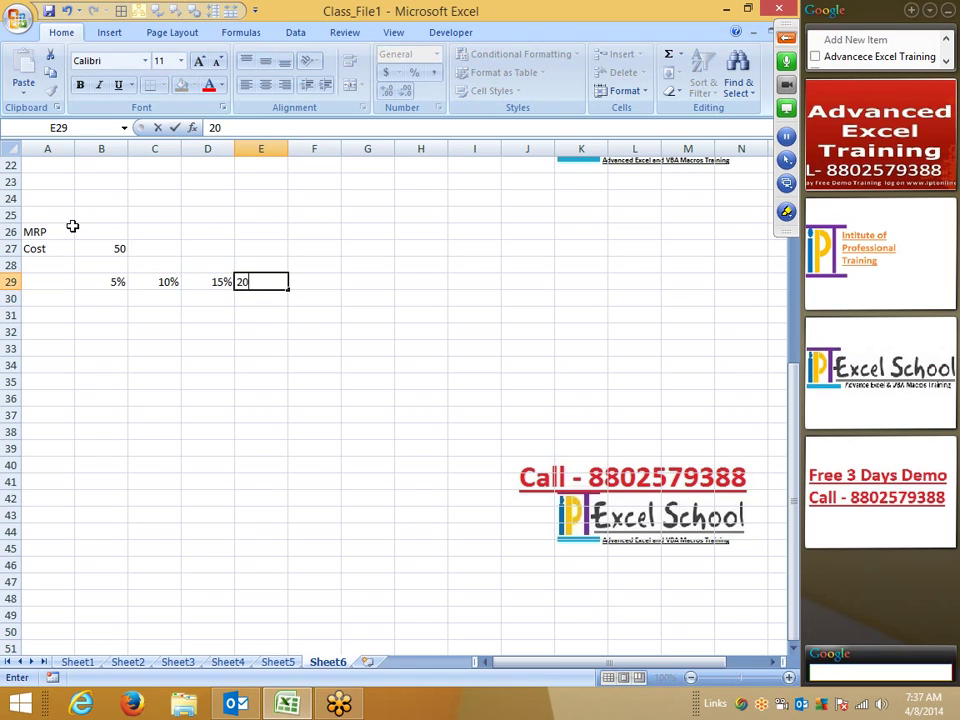
type("%")
key("Return")
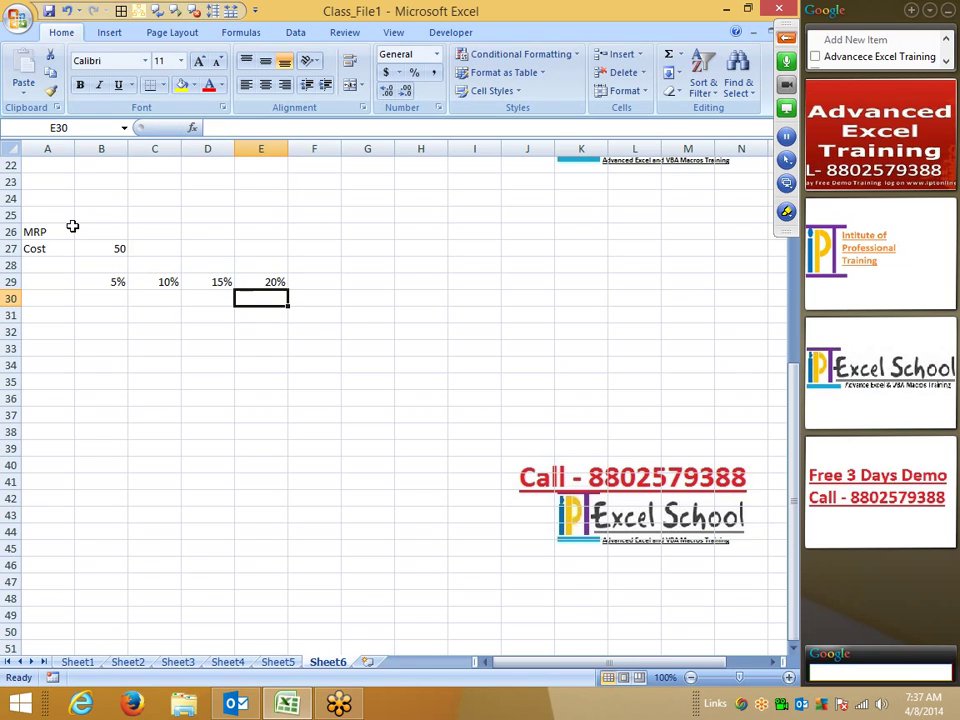
key("Right")
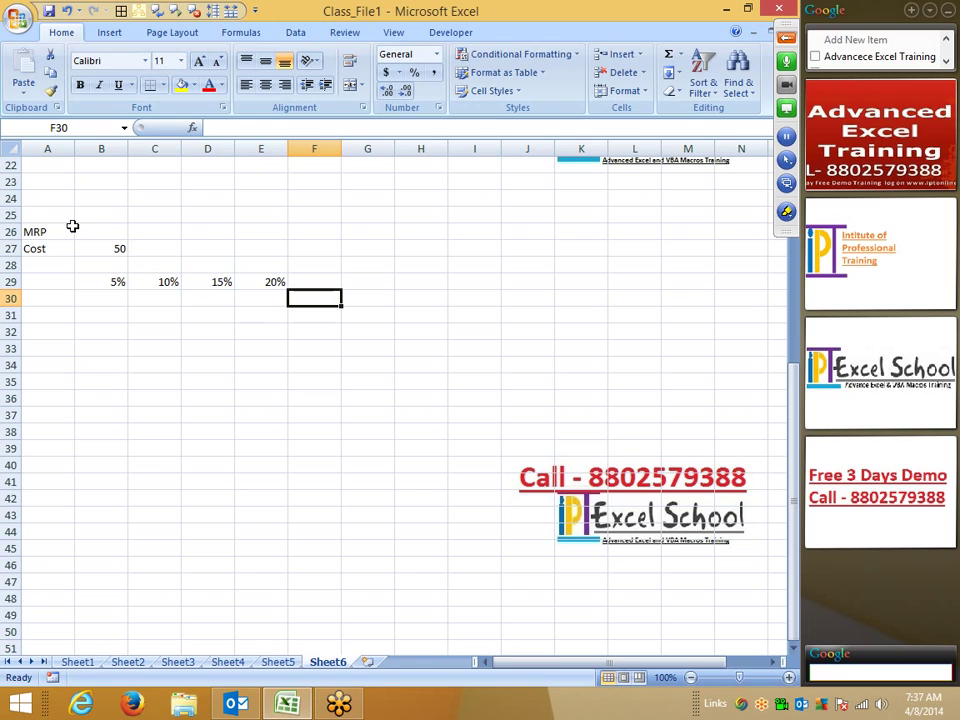
key("Left")
key("Left")
key("Left")
key("Left")
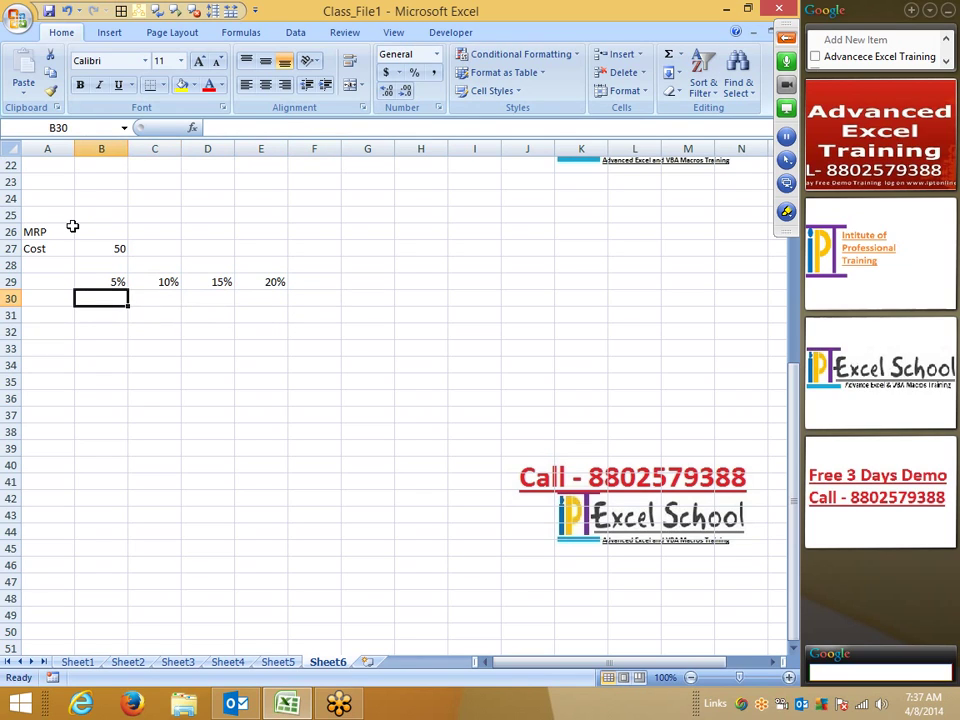
- Compute the 5% markup 2.5 in B30 and the price 52.5 in B31 from cost 50
type("=")
key("Up")
key("Up")
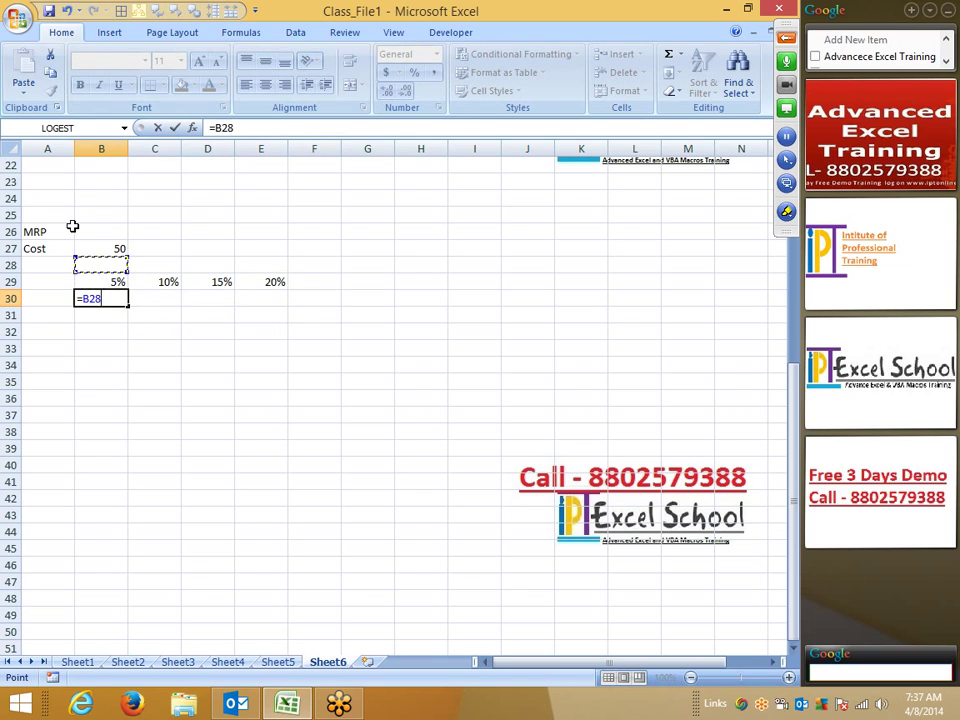
key("Up")
type("*")
key("Up")
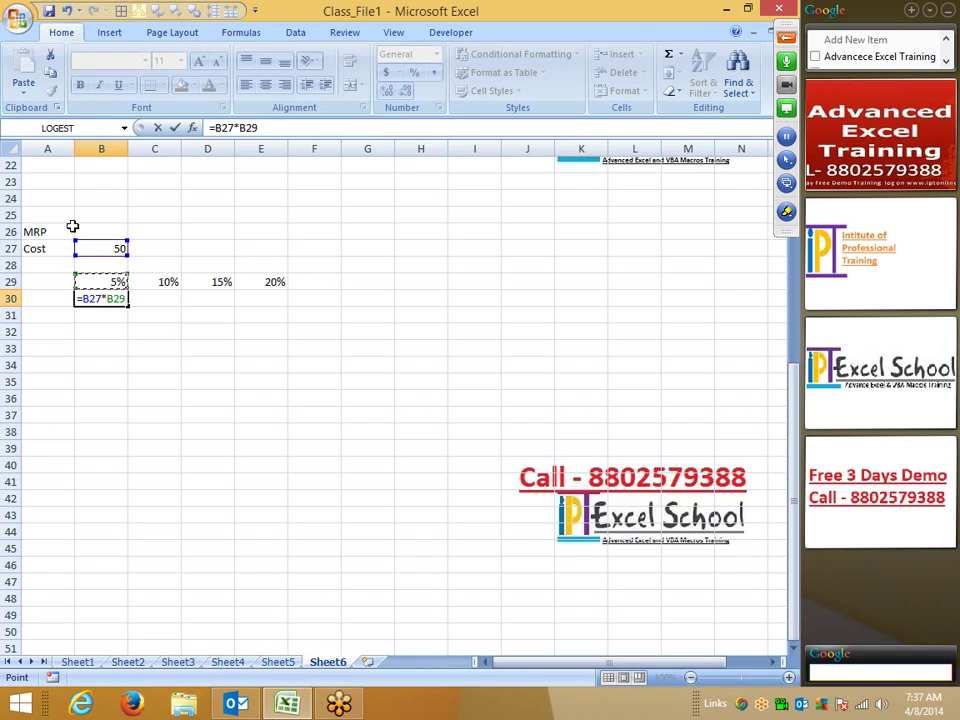
key("Return")
type("=")
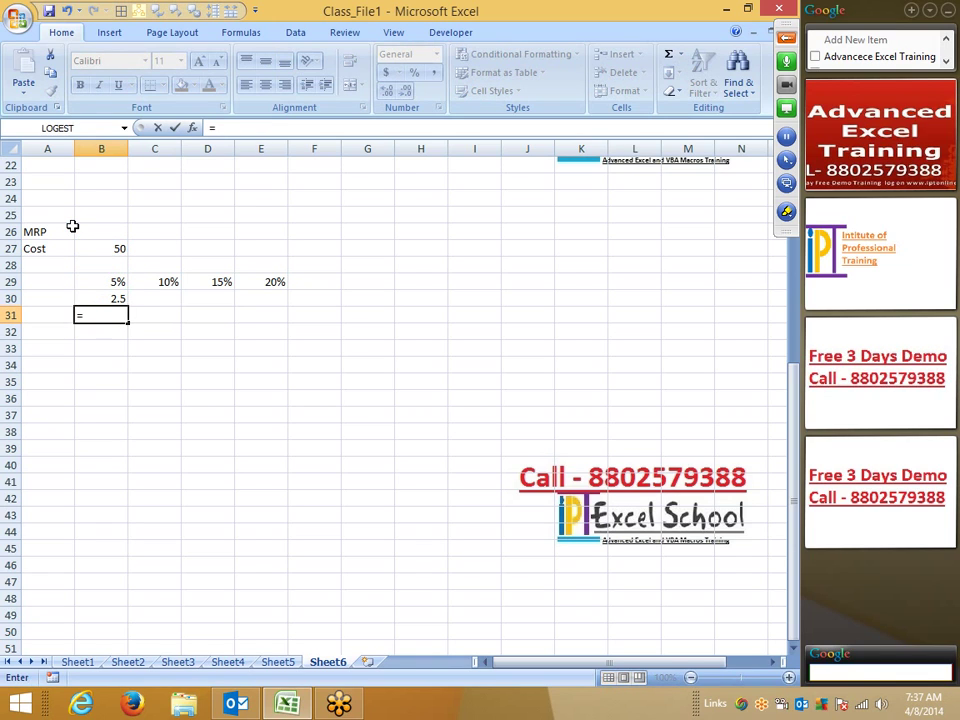
key("Up")
key("Up")
key("Up")
key("Up")
type("+")
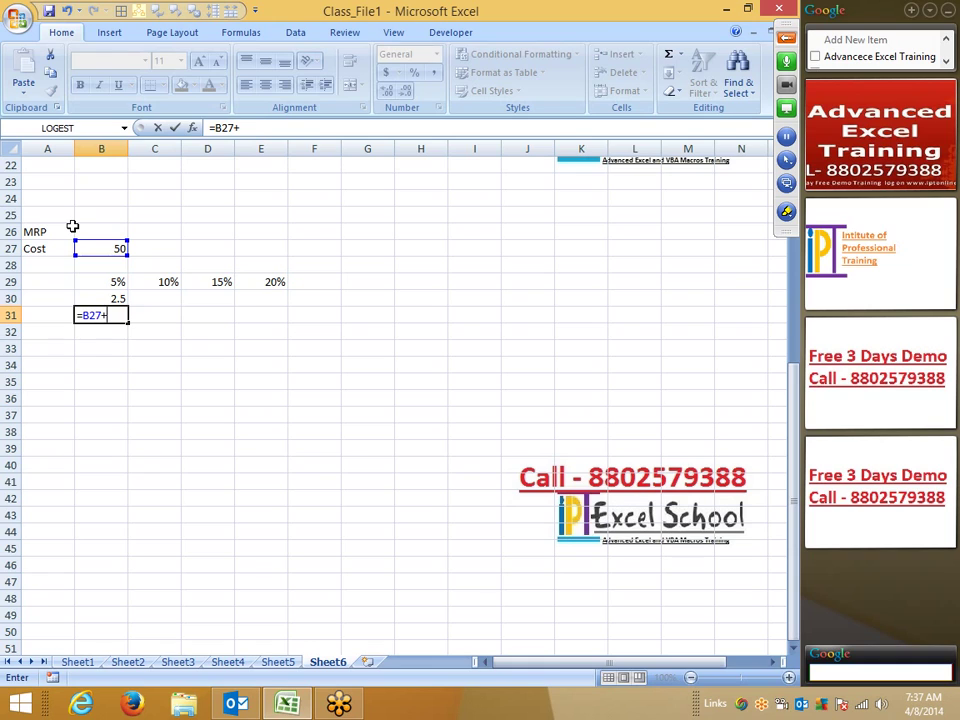
key("Up")
key("Return")
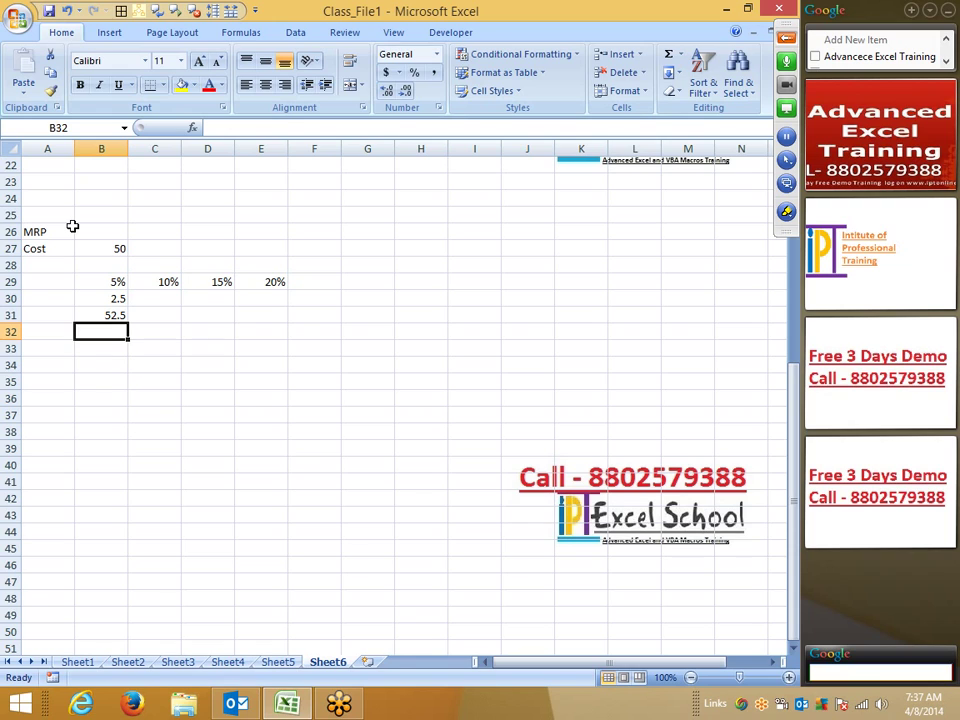
- Enter =B31*C29 in C30 (5.25) and =B31+C30 in C31 (57.75)
key("Right")
key("Up")
key("Up")
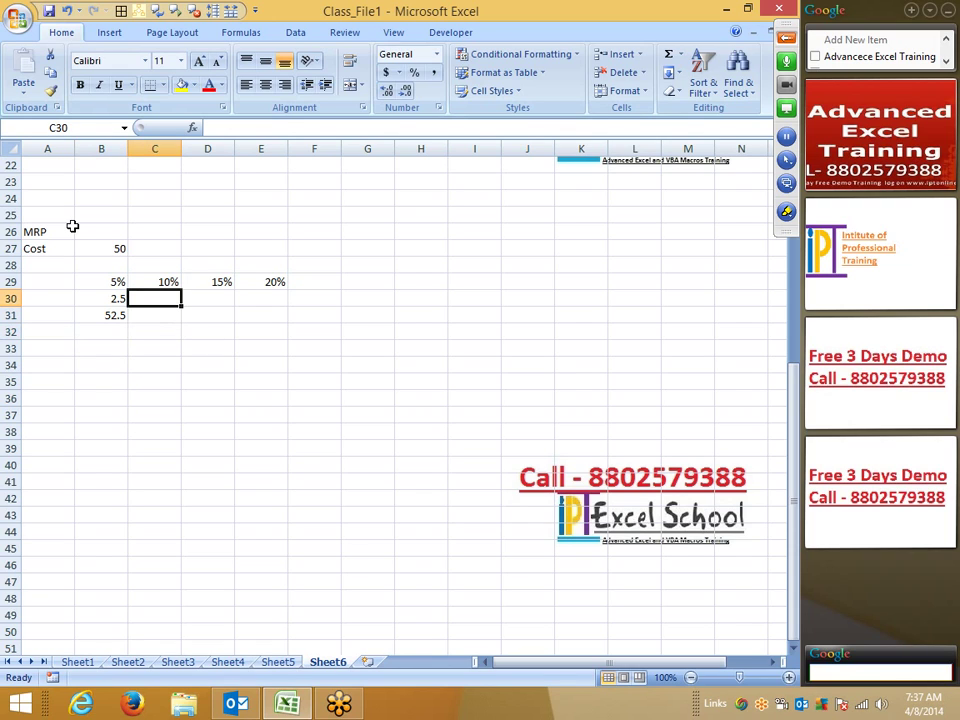
type("=")
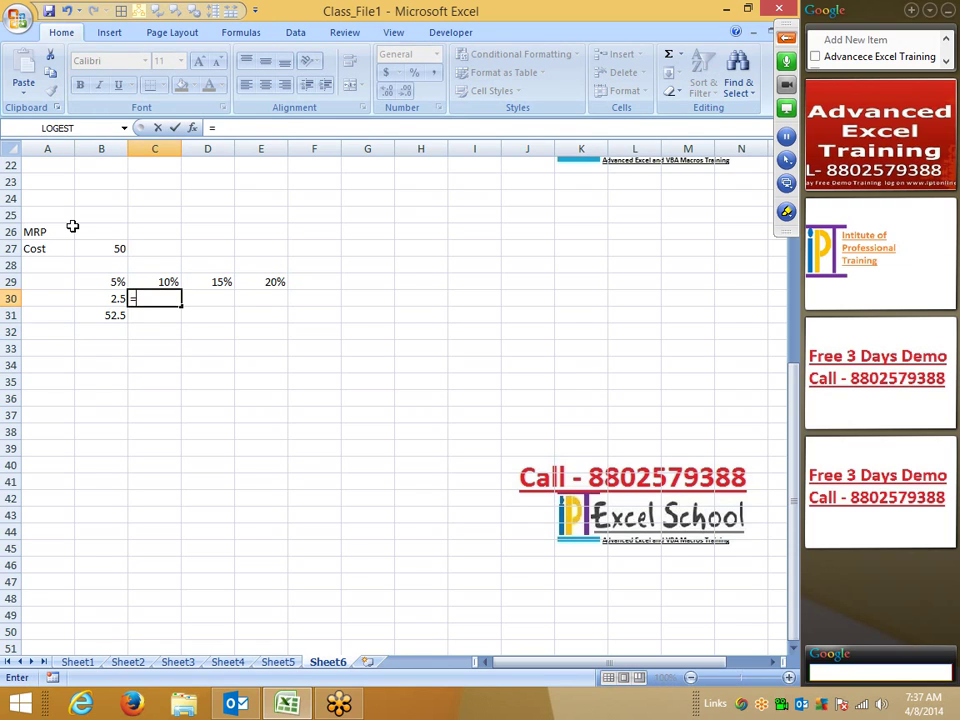
key("Left")
key("Down")
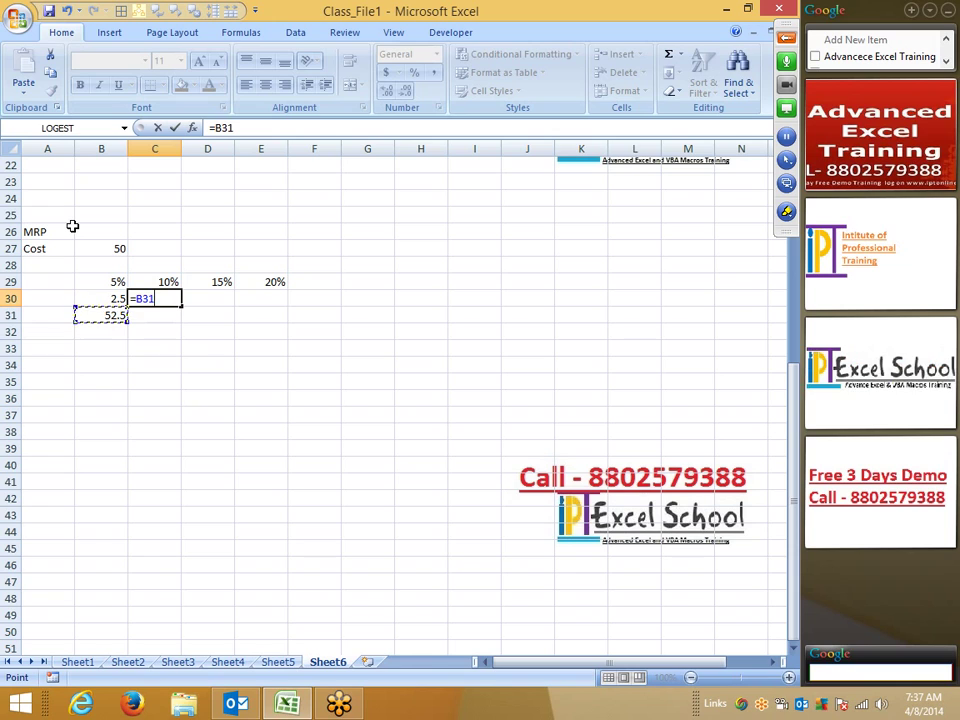
type("*")
key("Up")
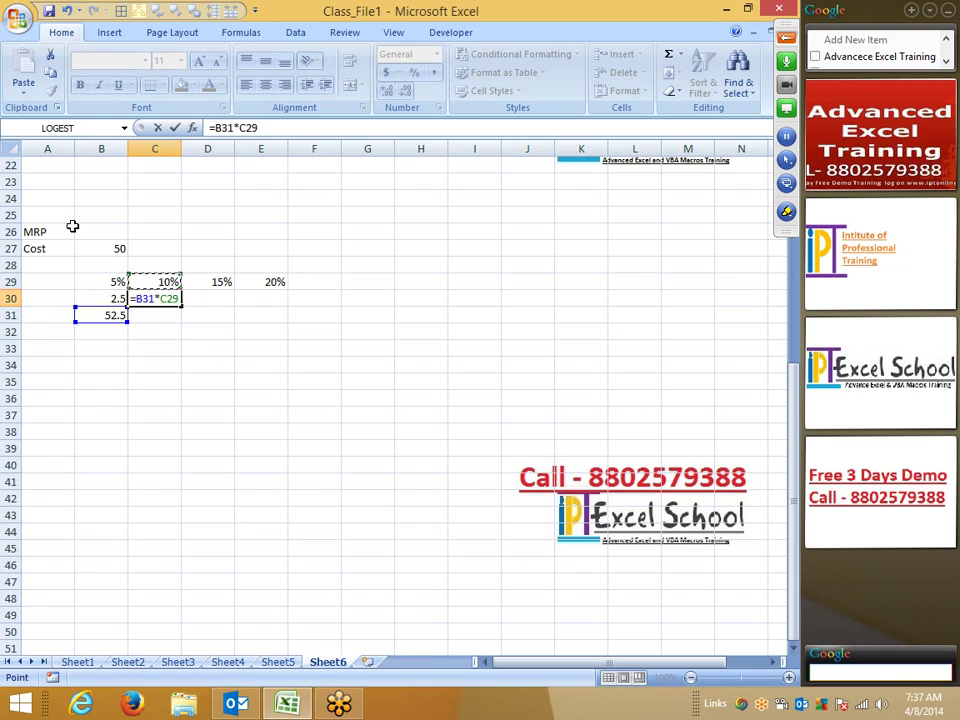
key("Return")
type("=")
key("Left")
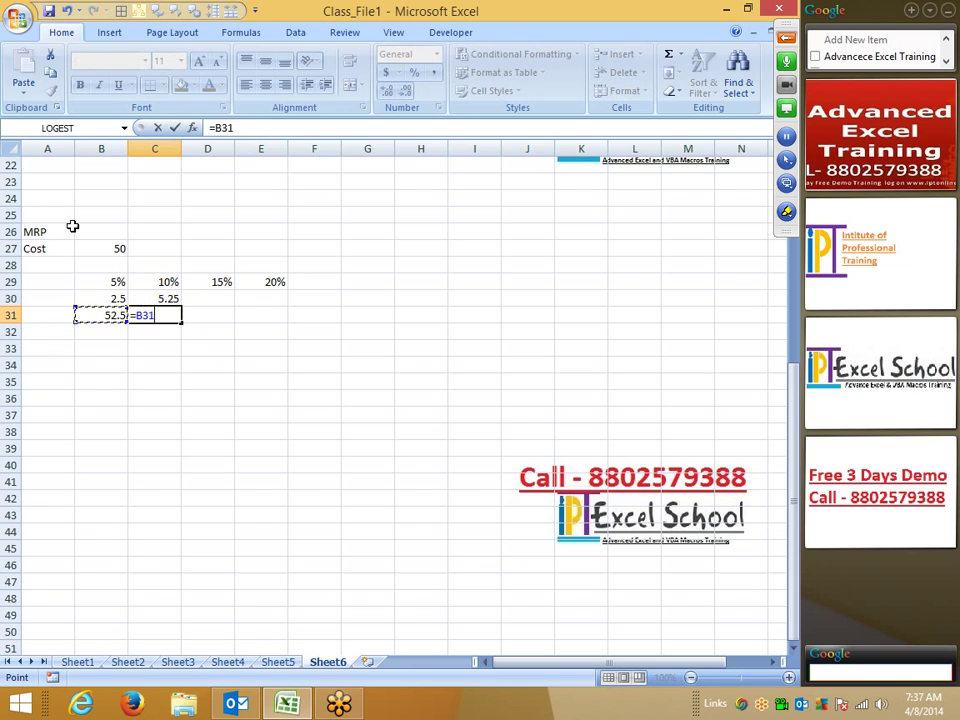
type("+")
key("Up")
key("Return")
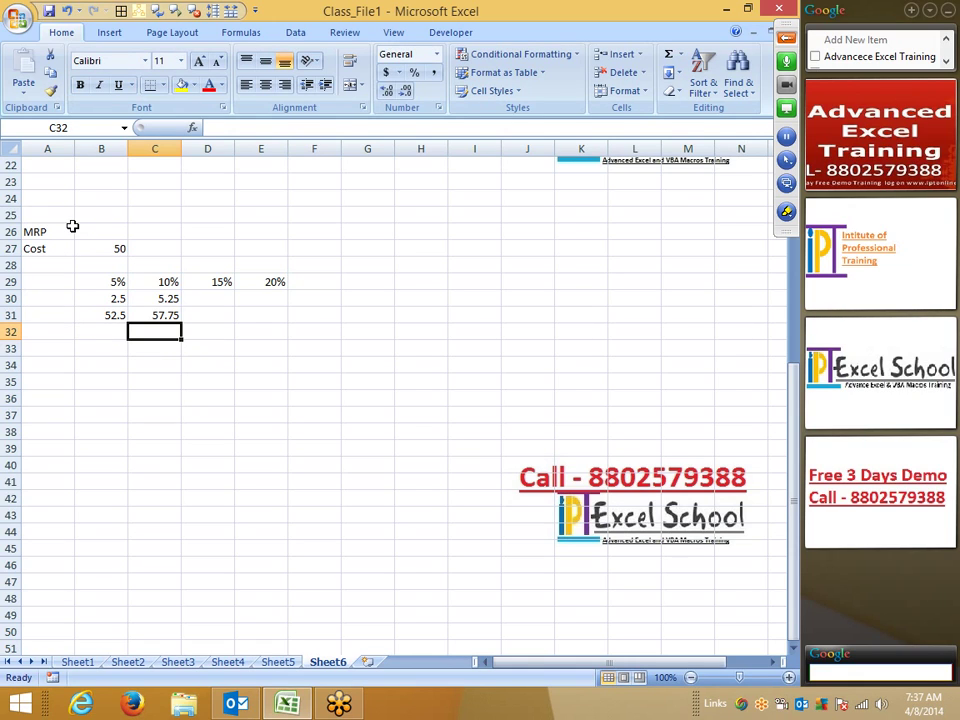
key("Right")
- Enter the 15% markup =C31*D29 in D30 and the 66.4125 price =C31+D30 in D31
key("Up")
key("Up")
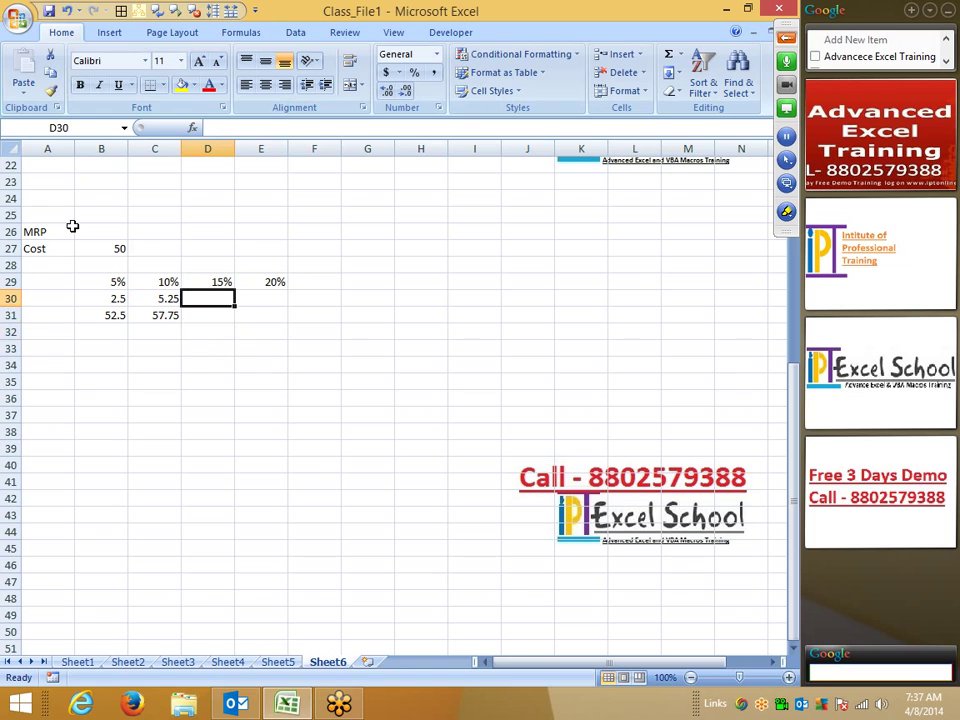
type("=")
key("Left")
key("Down")
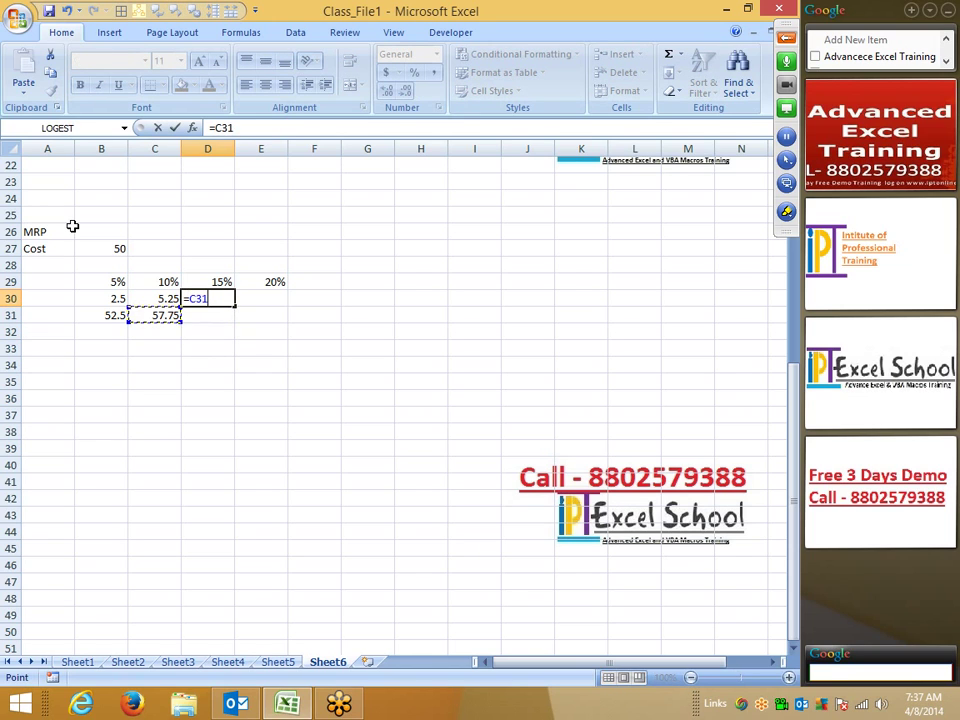
type("*")
key("Up")
key("Return")
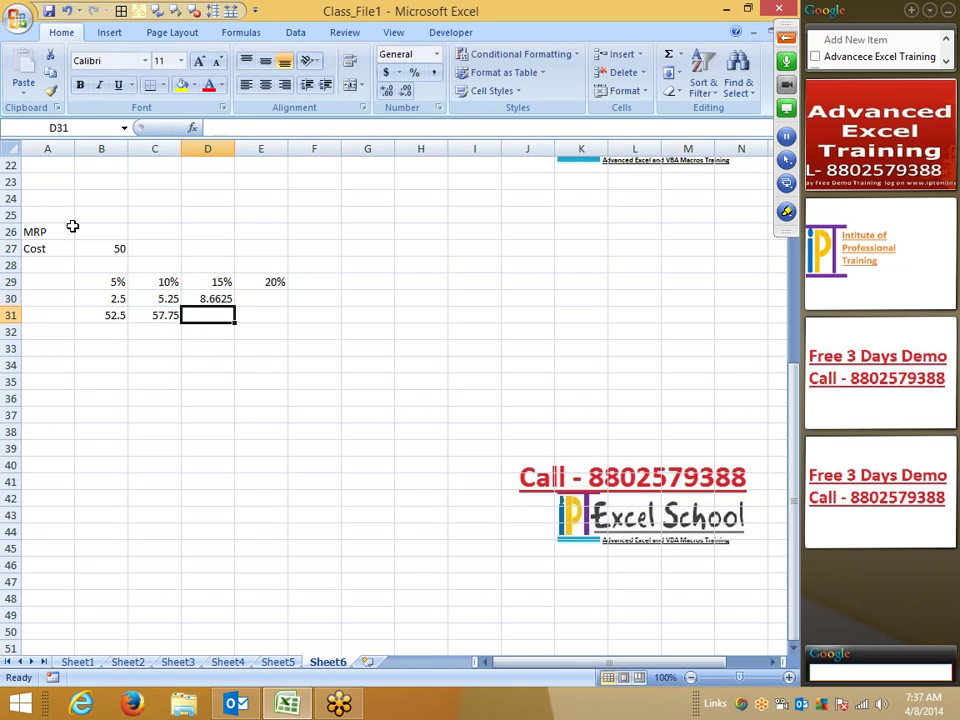
type("+")
key("Left")
type("+")
key("Up")
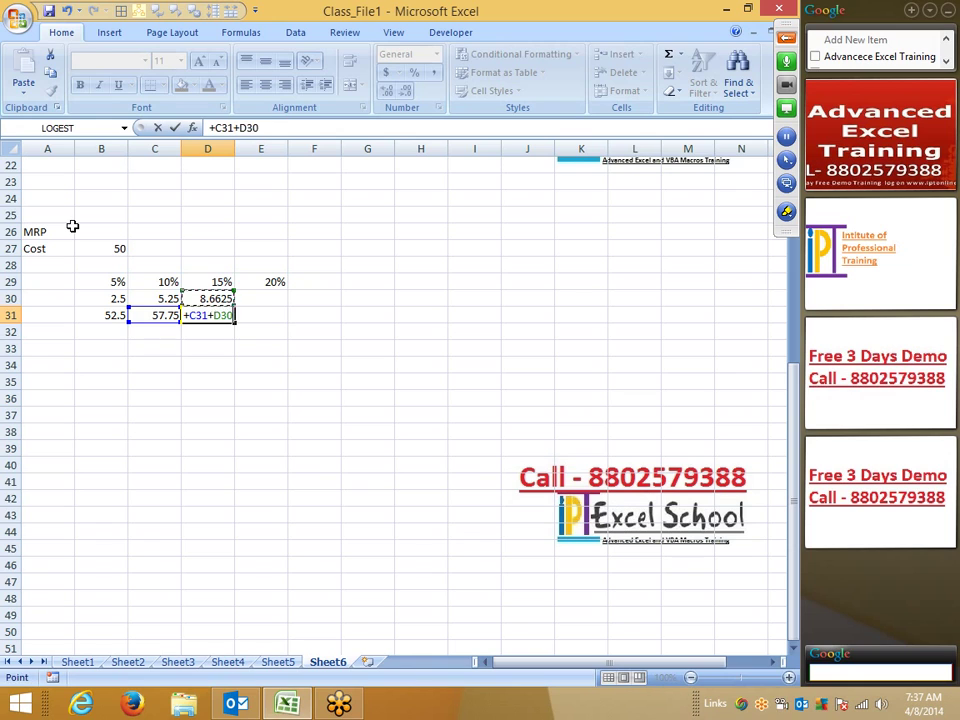
key("Return")
- Enter the 20% markup formula in E30 and show it in General number format
key("Up")
key("Up")
key("Right")
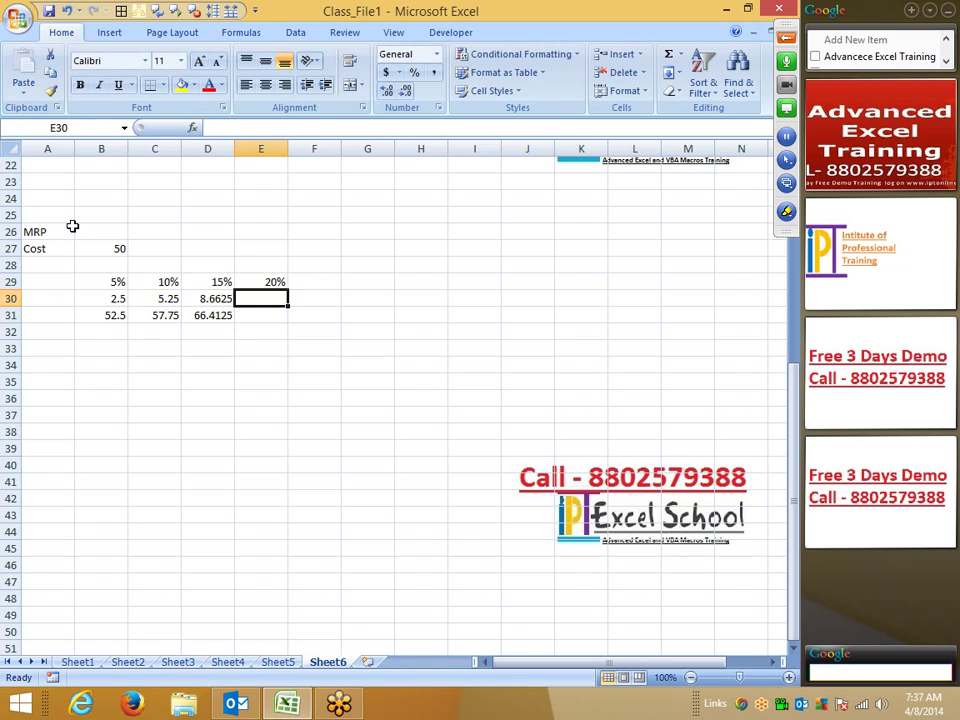
type("=")
key("Down")
key("Left")
type("*")
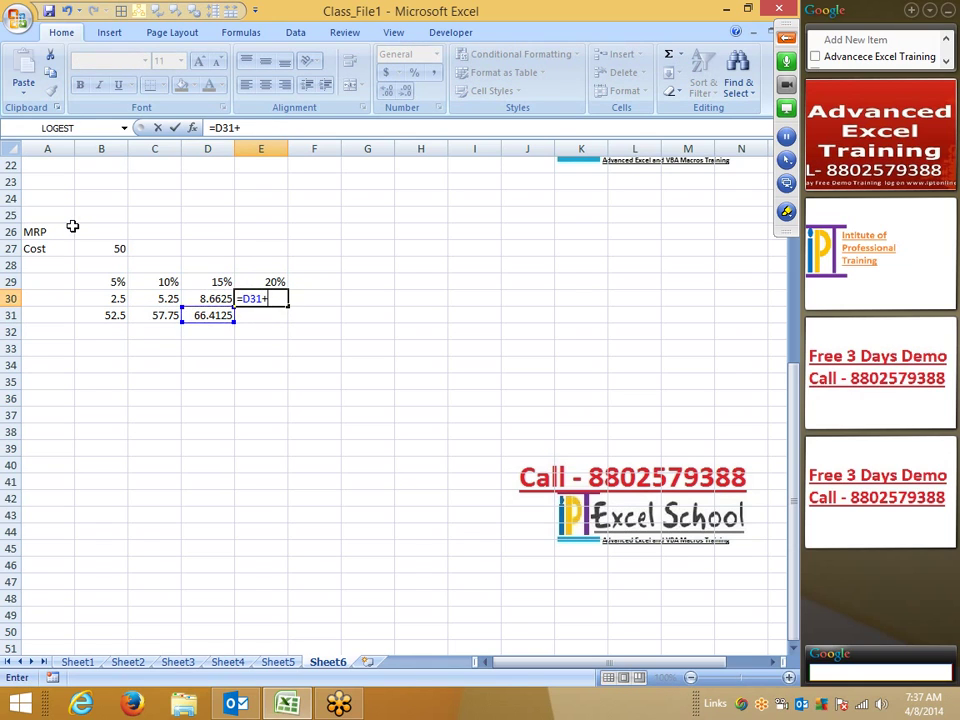
key("Up")
key("Return")
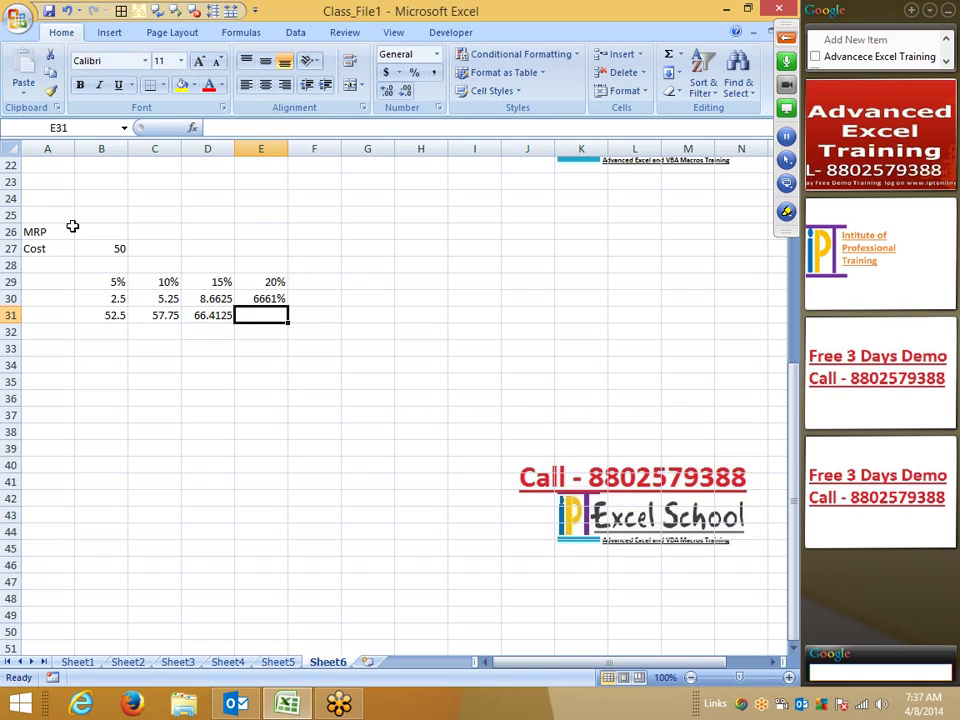
key("Up")
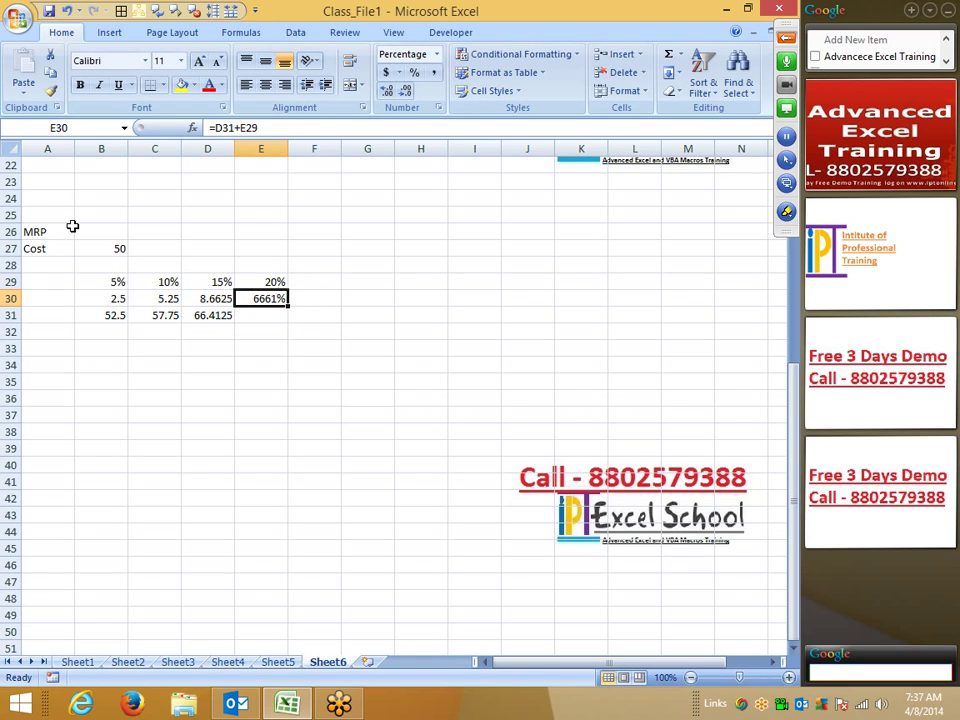
key("ctrl+shift+asciitilde")
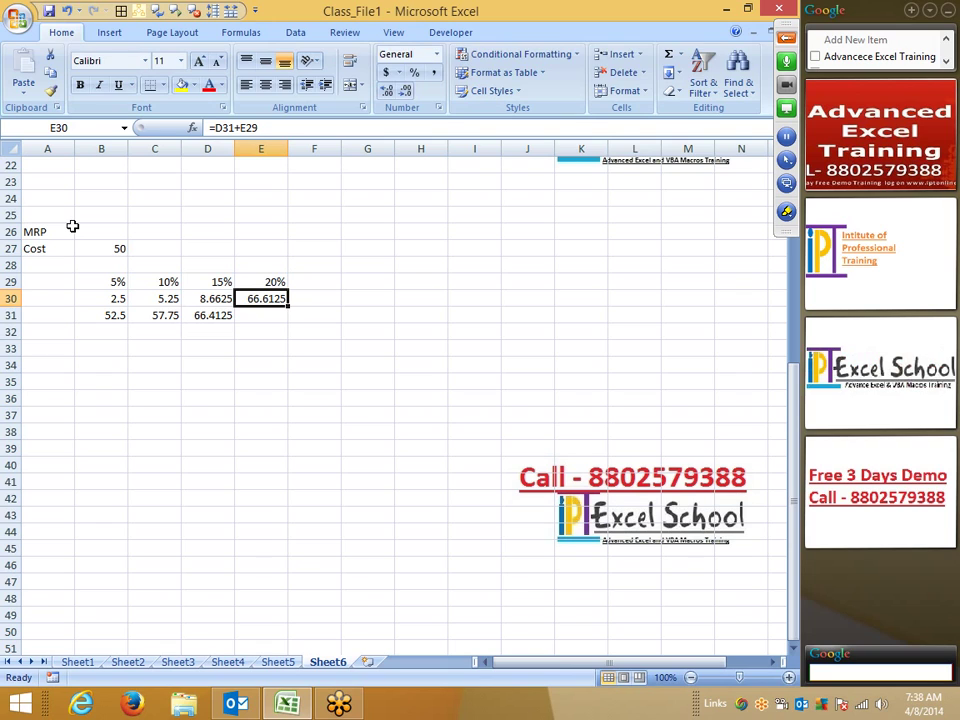
- Re-enter E30's formula as =D31*E29 so the 20% markup reads 13.2825
key("F2")
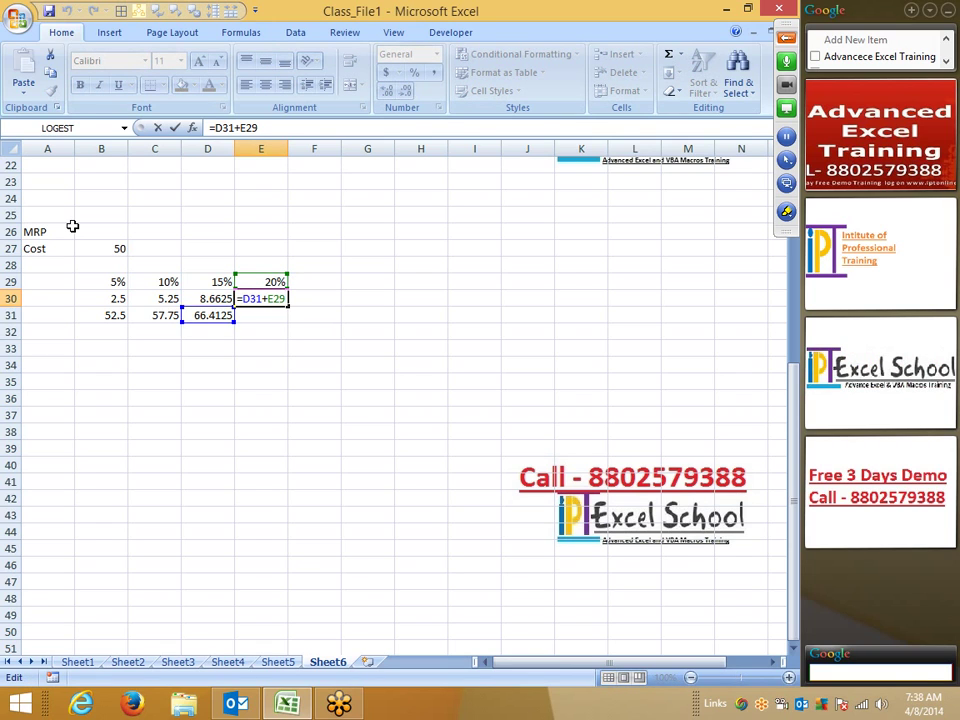
key("Escape")
key("Down")
key("Left")
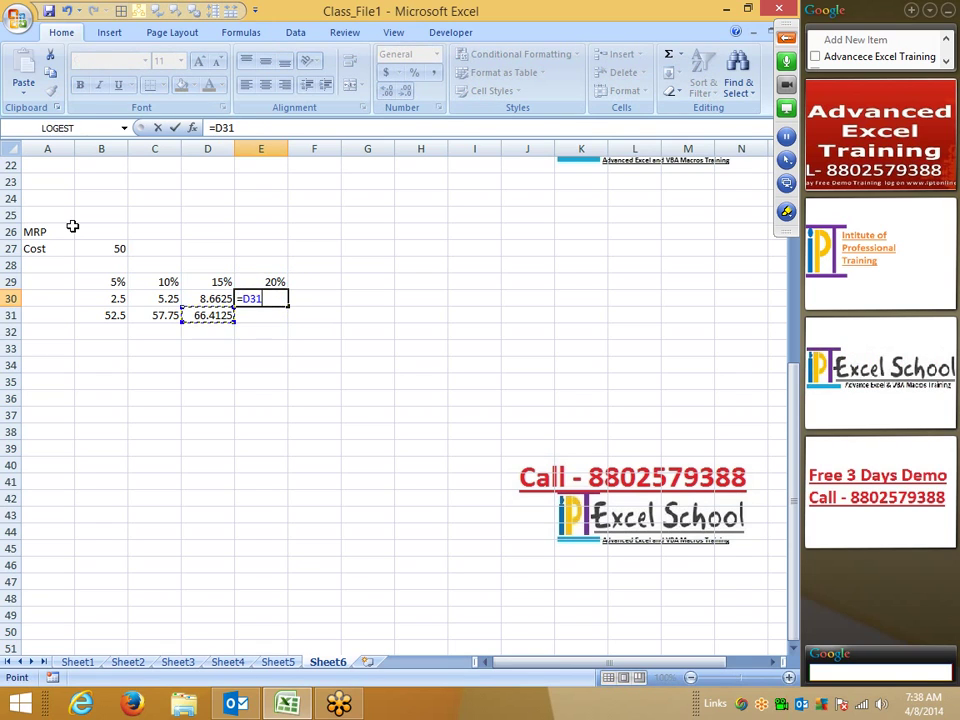
type("*")
key("Up")
key("Return")
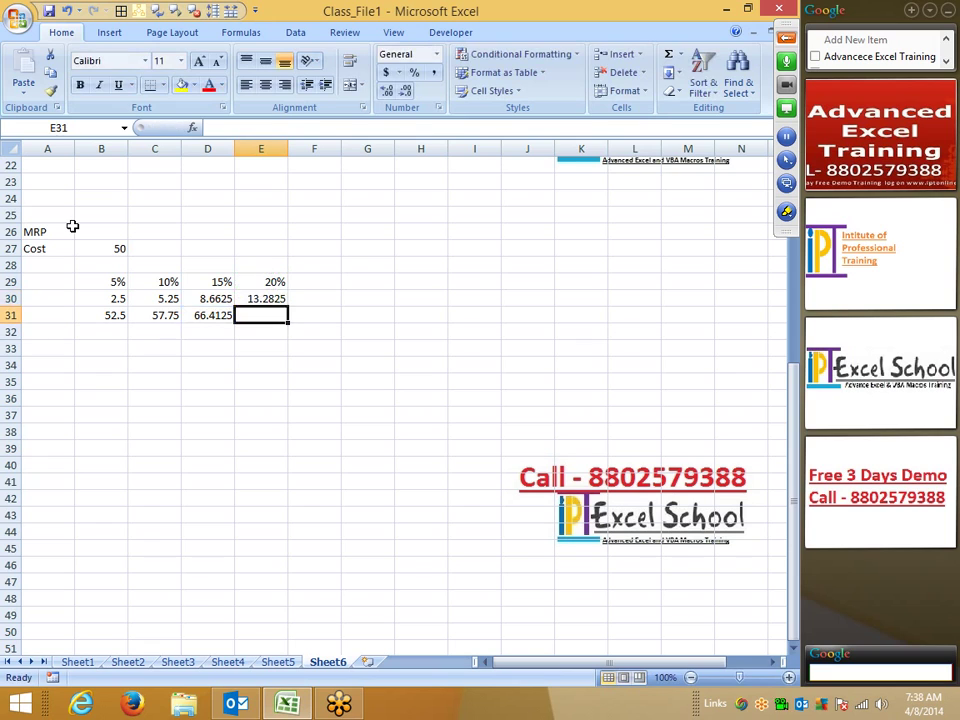
- Enter =D31+E30 in E31 for the final price 79.695 and select the markup table
type("=")
key("Left")
type("+")
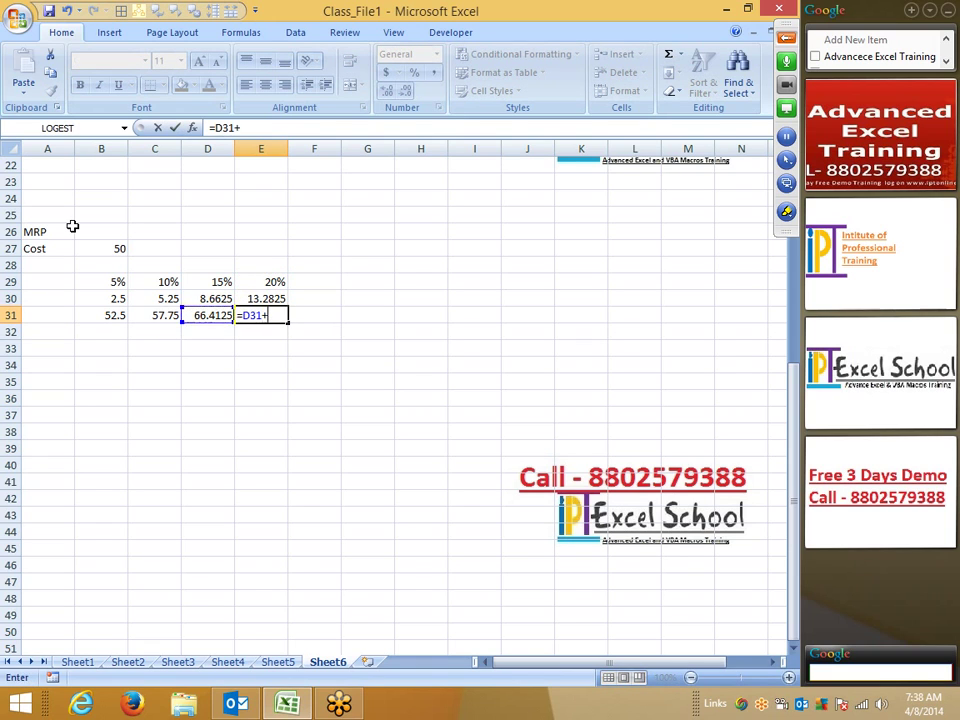
key("Up")
key("Return")
key("Up")
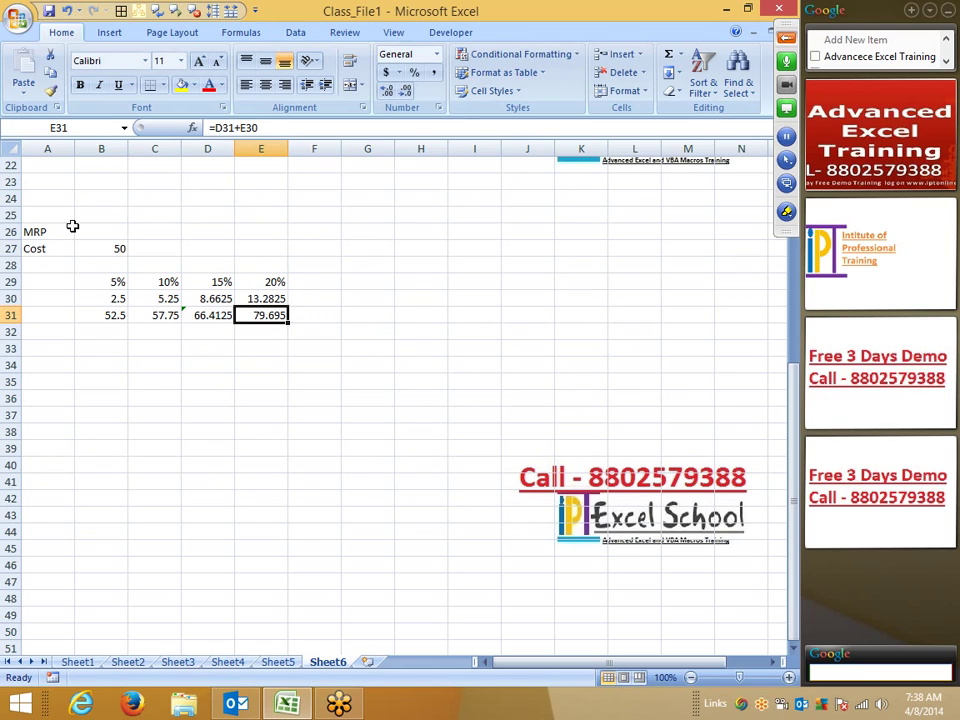
key("shift+Up")
key("shift+Up")
key("shift+Left")
key("shift+Left")
key("shift+Left")
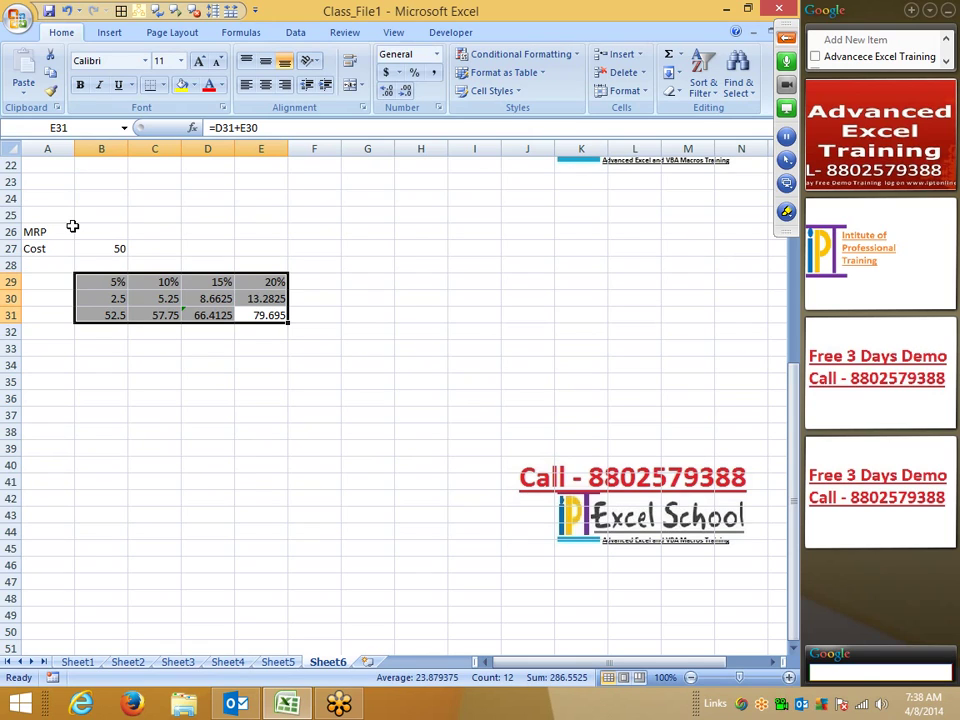
- Replace the B29 rate reference in B30's formula with a built-in 5%
key("Up")
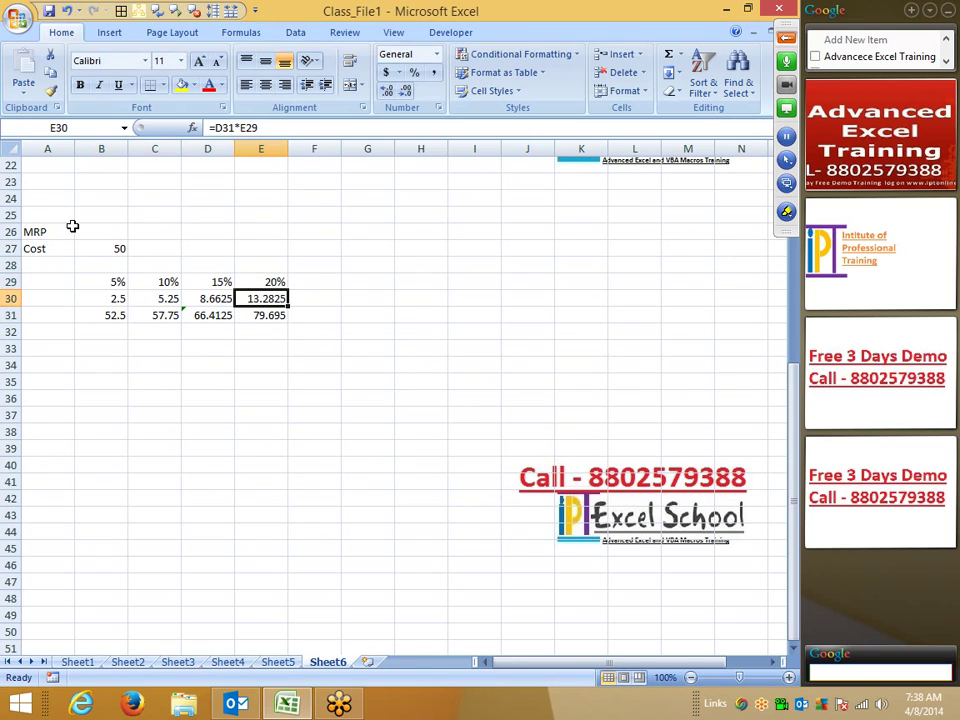
key("Left")
key("Left")
key("Left")
key("Up")
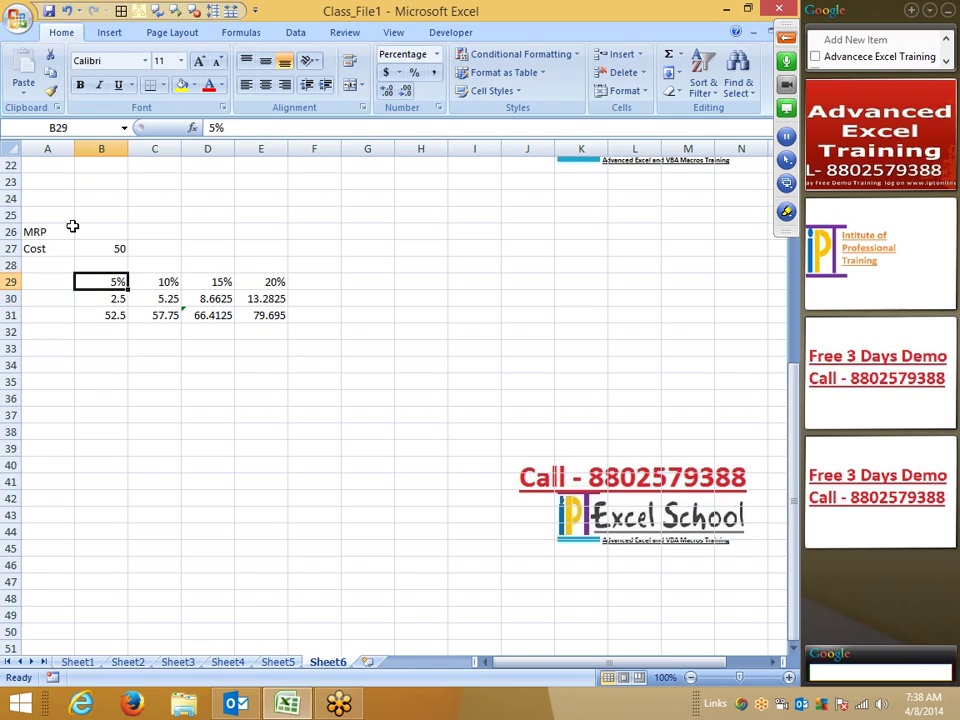
key("shift+Right")
key("shift+Right")
key("shift+Right")
key("Down")
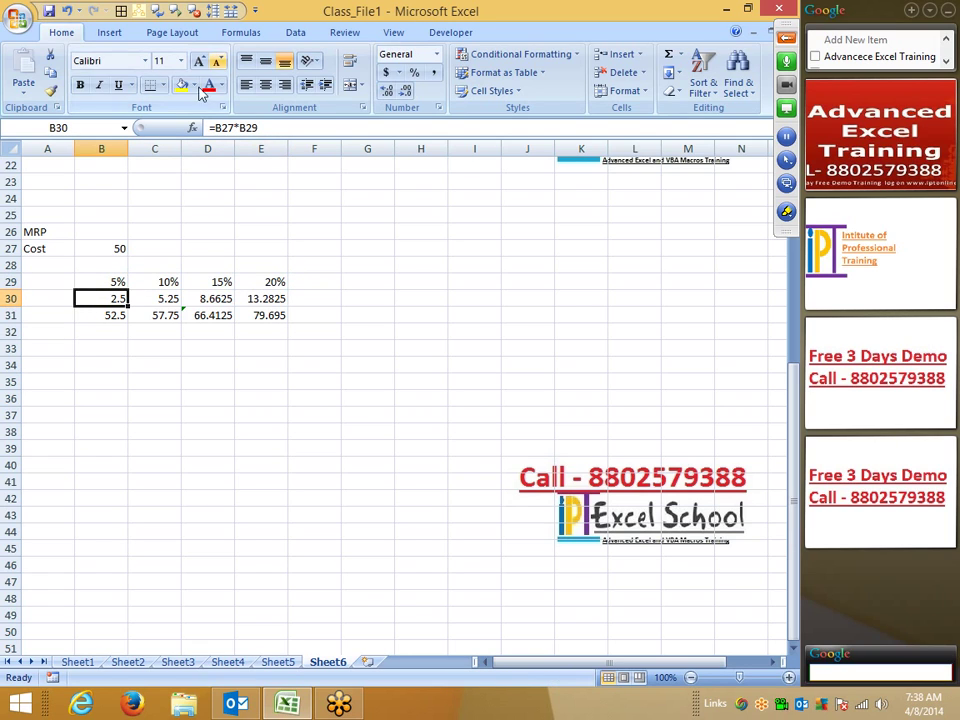
left_click(280, 127)
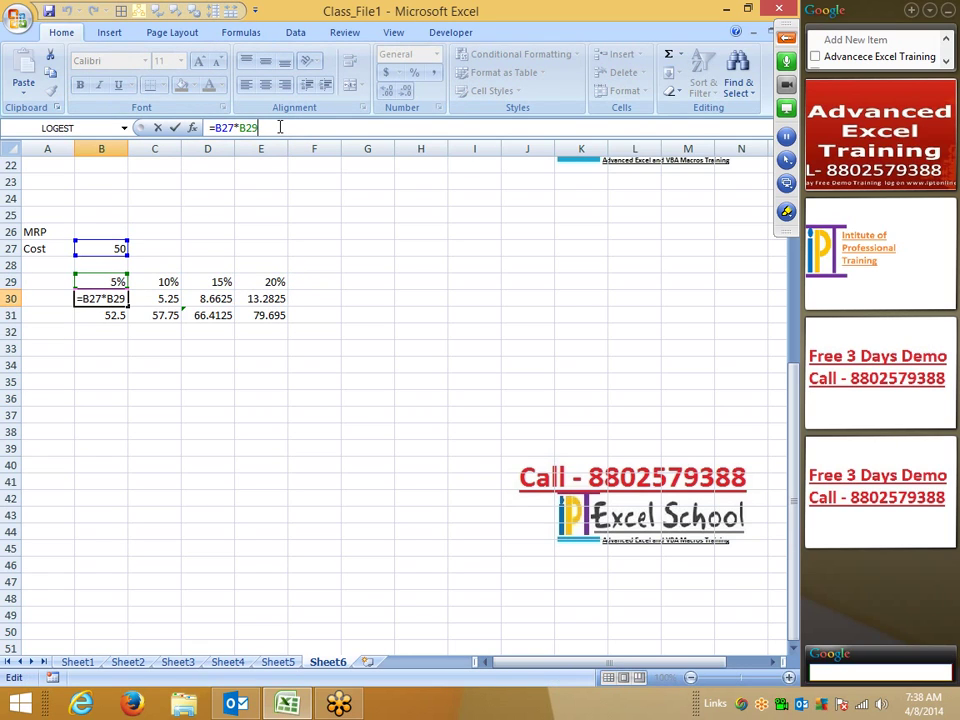
key("BackSpace")
key("BackSpace")
key("BackSpace")
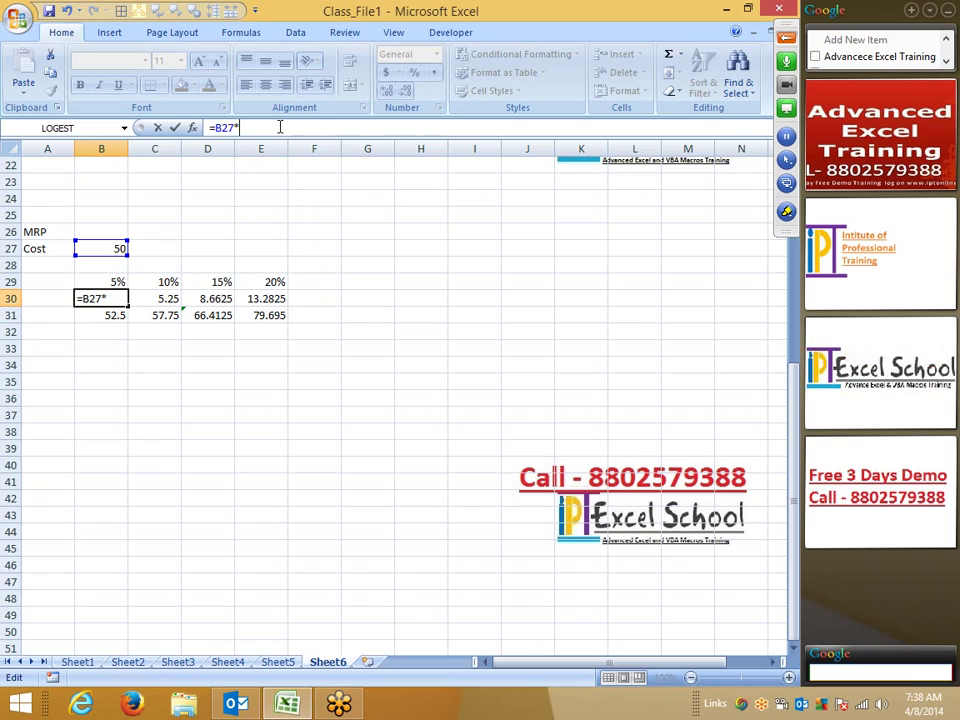
type("5%")
key("Return")
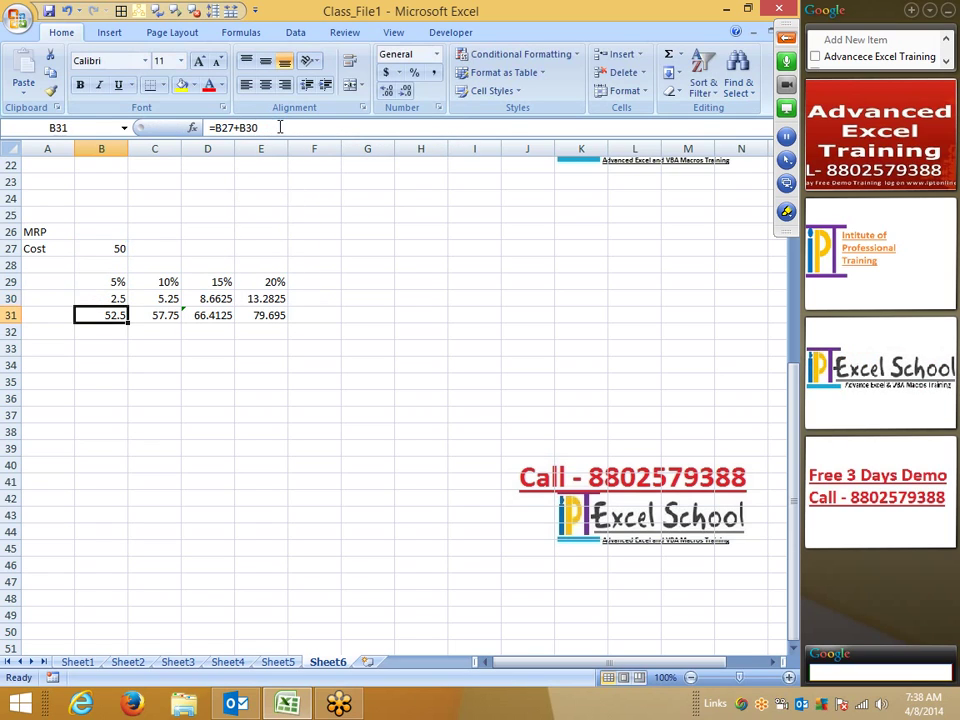
- Replace the C29 rate reference in C30's formula with 10
key("Right")
key("Up")
key("Left")
key("Up")
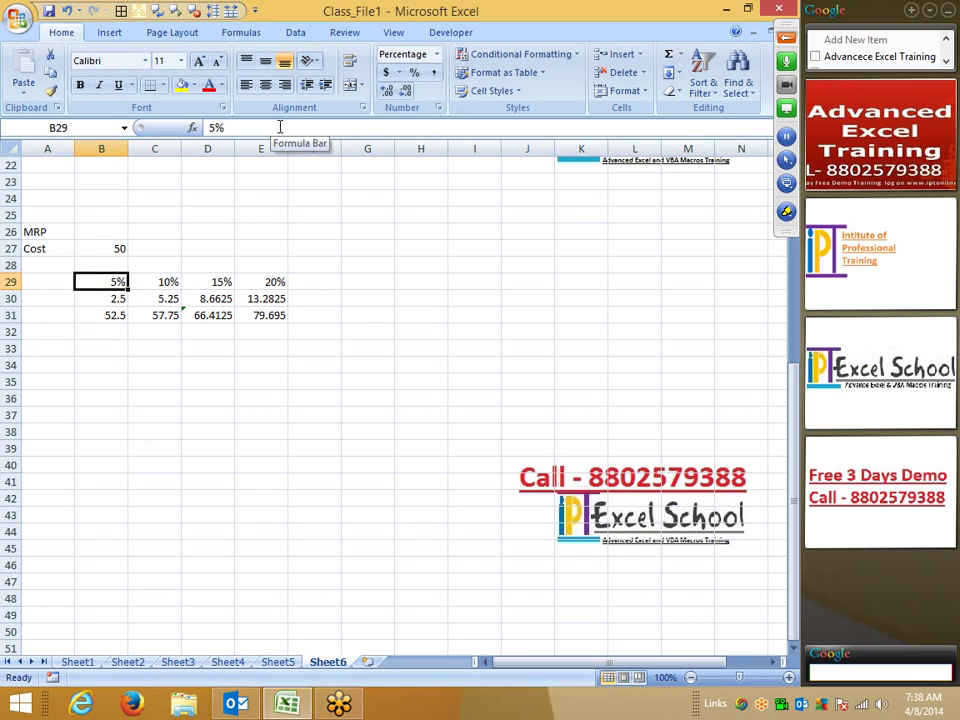
key("Right")
key("Down")
left_click(280, 127)
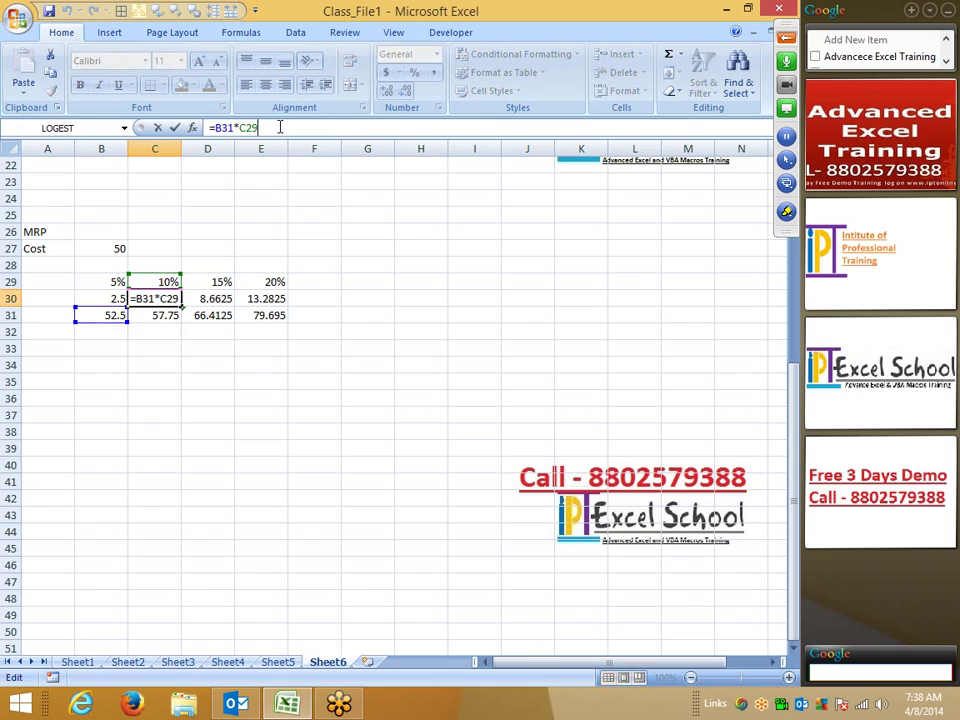
key("BackSpace")
key("BackSpace")
key("BackSpace")
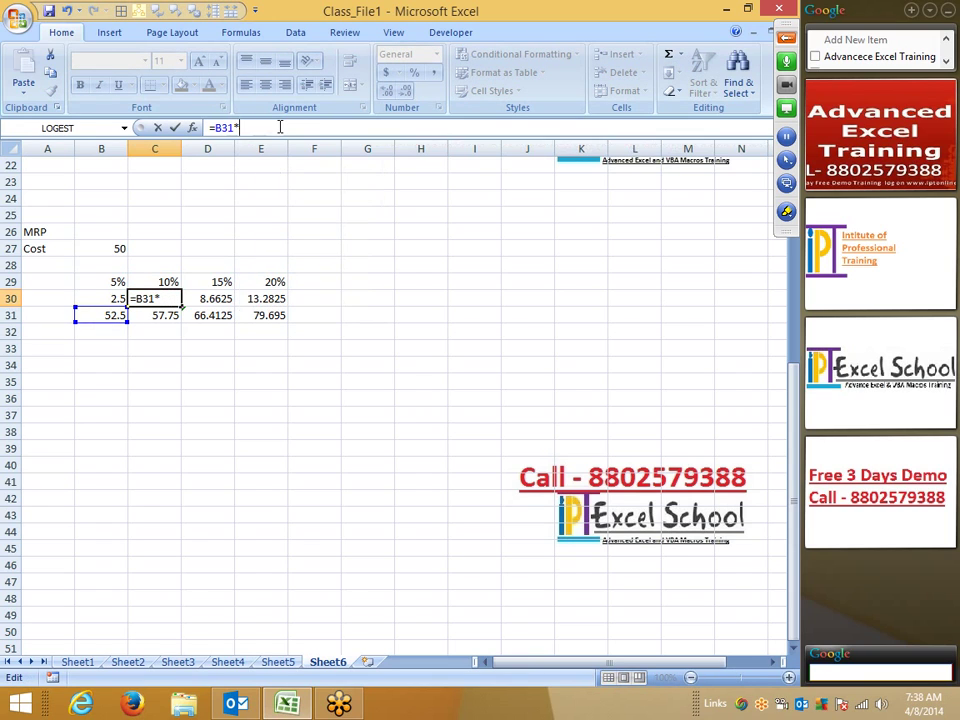
type("10")
key("Return")
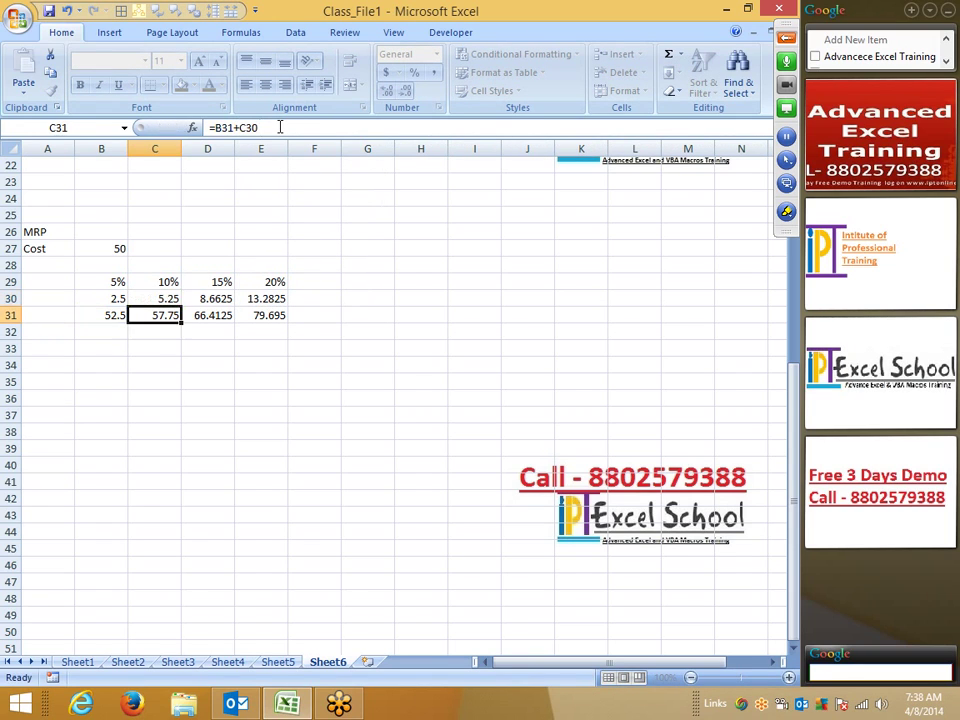
- Build 15% into D30's formula and 20 into E30's, replacing their rate references
key("Right")
key("Up")
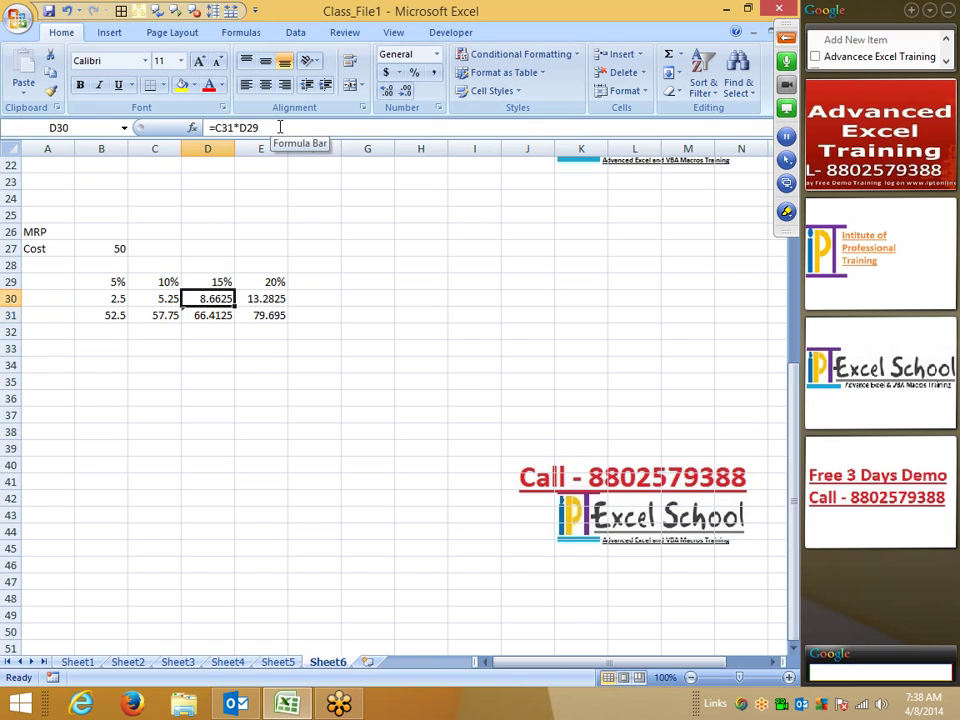
key("F2")
key("BackSpace")
key("BackSpace")
key("BackSpace")
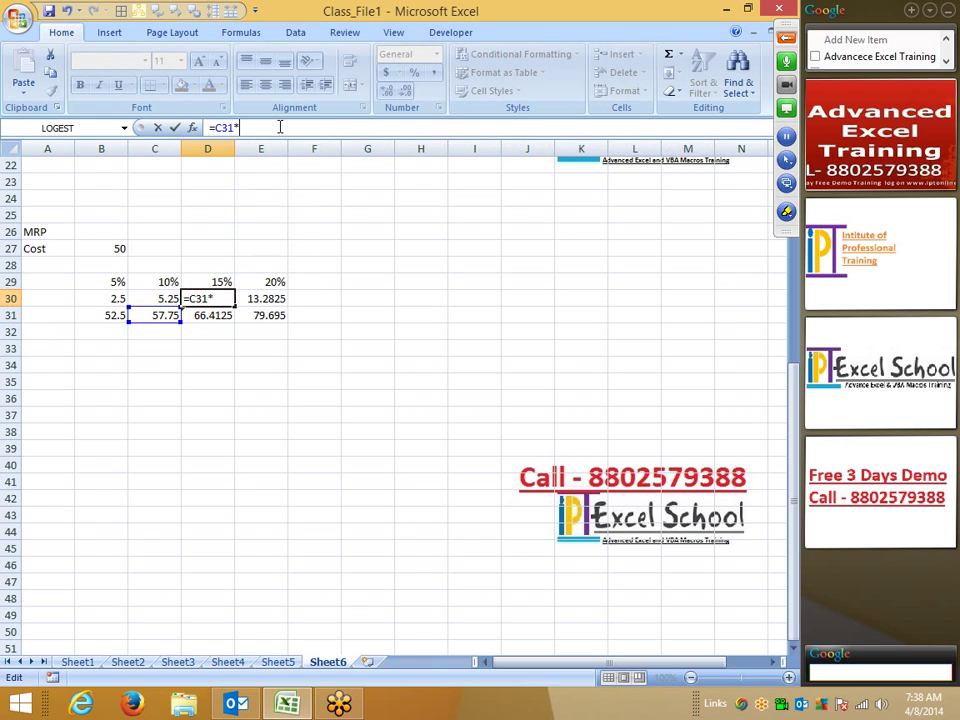
type("15%")
key("Return")
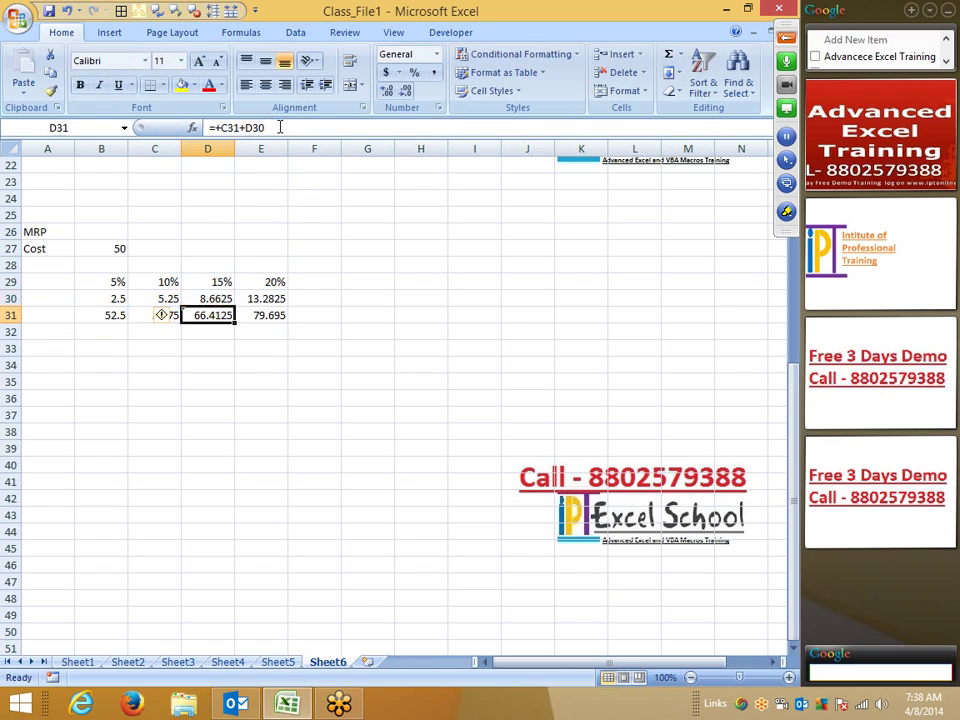
key("Right")
key("Up")
left_click(280, 127)
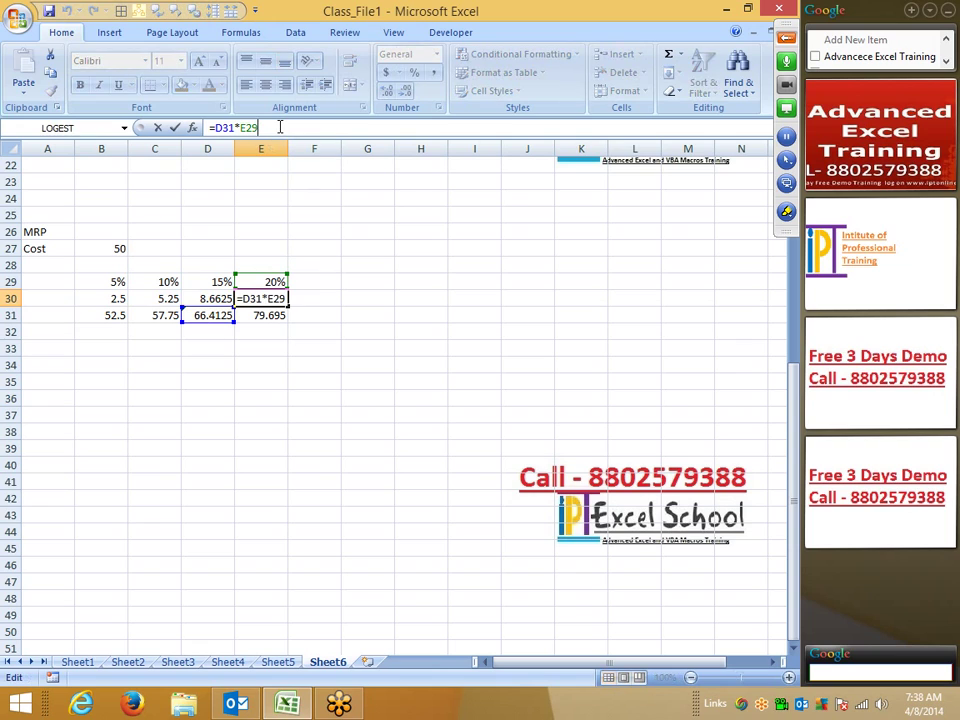
key("BackSpace")
key("BackSpace")
key("BackSpace")
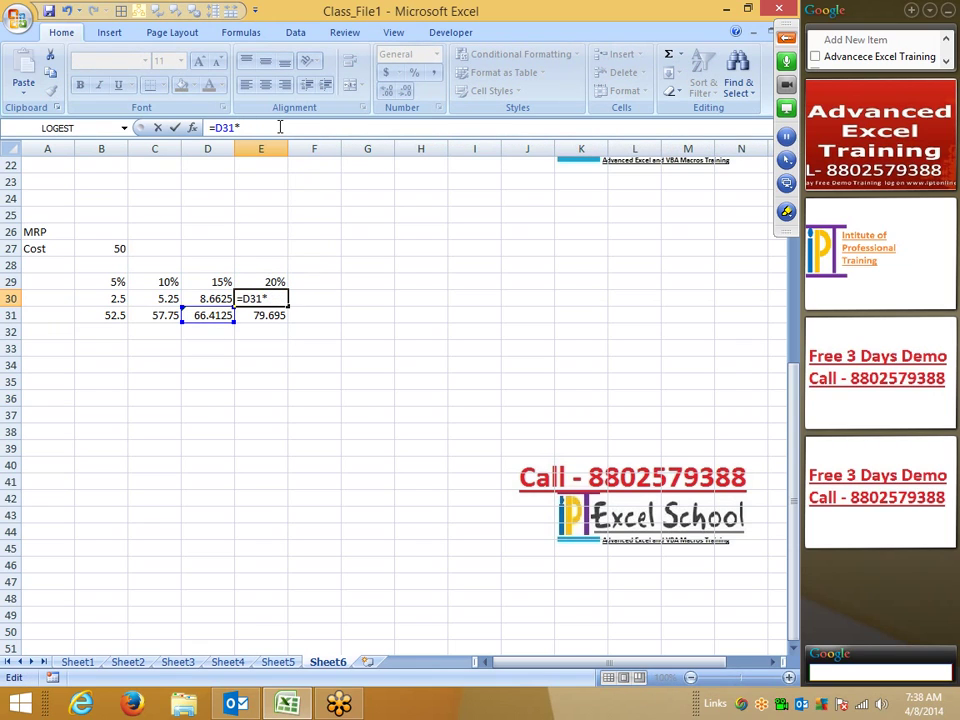
type("20")
key("Return")
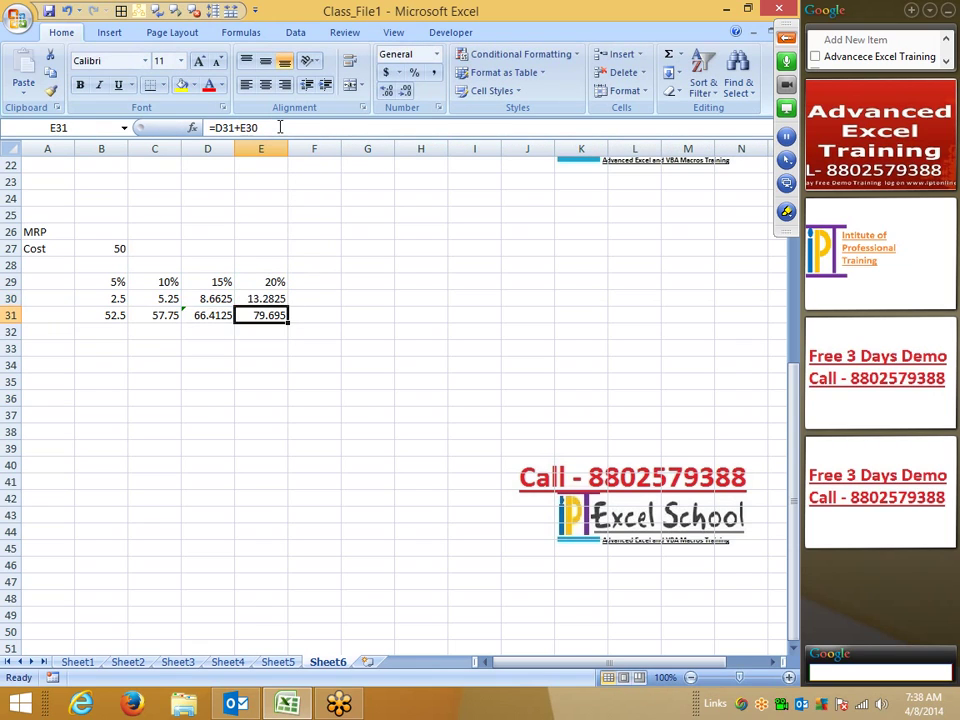
- Clear the percentage headers in B29:E29
key("Up")
key("Up")
key("shift+Left")
key("shift+Left")
key("shift+Left")
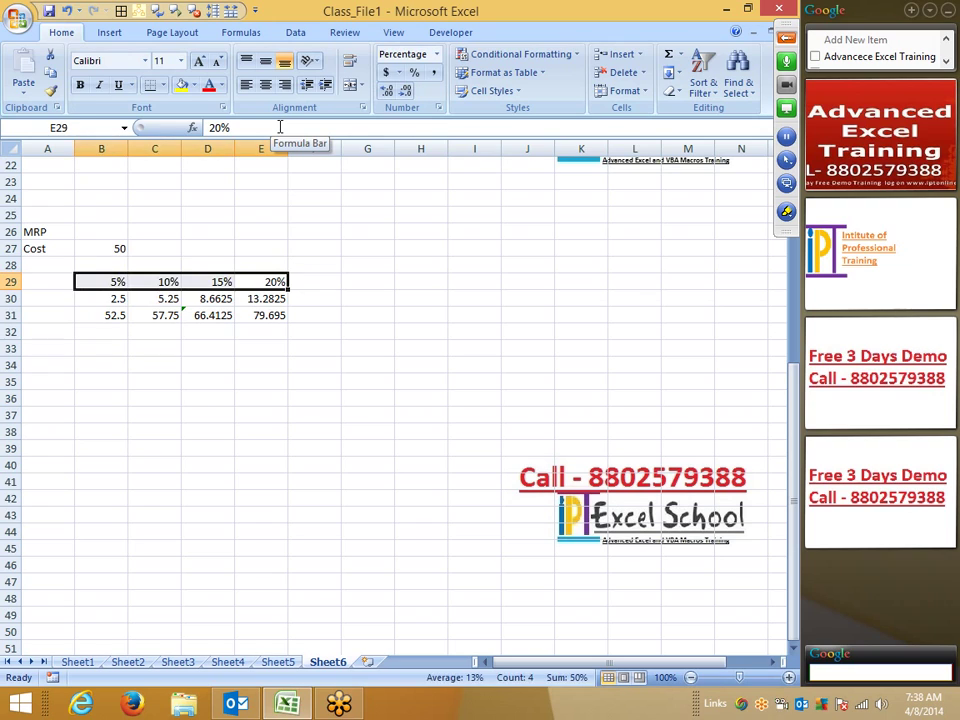
key("Delete")
- Change B31's formula to =B27+B27*5%, replacing its B30 reference with the 5% calculation
key("Down")
key("Left")
key("Left")
key("Left")
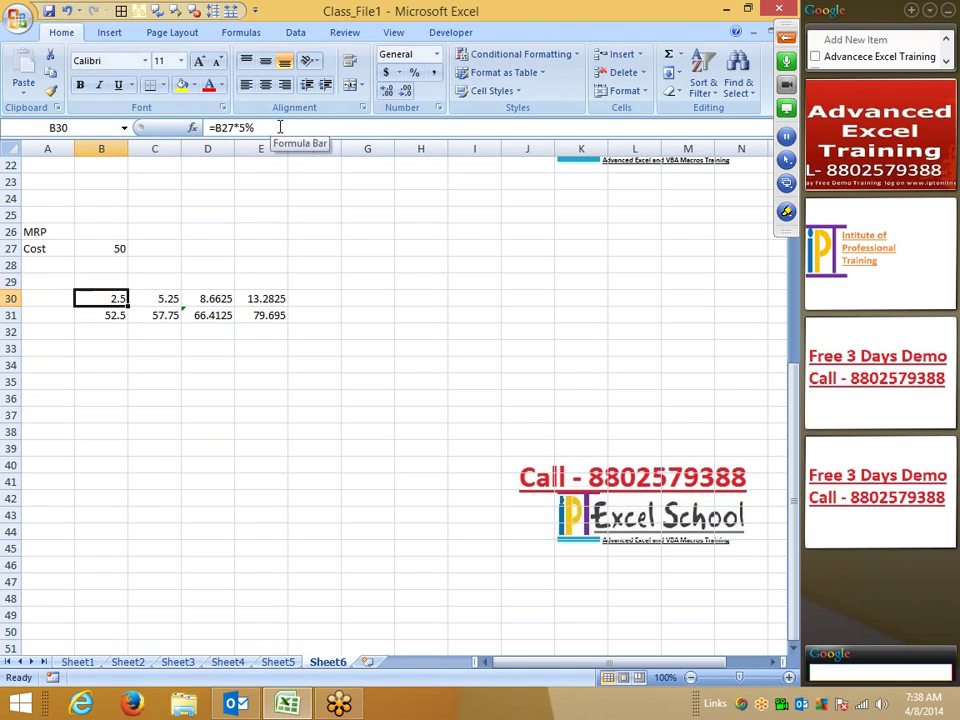
left_click_drag(262, 128, 216, 128)
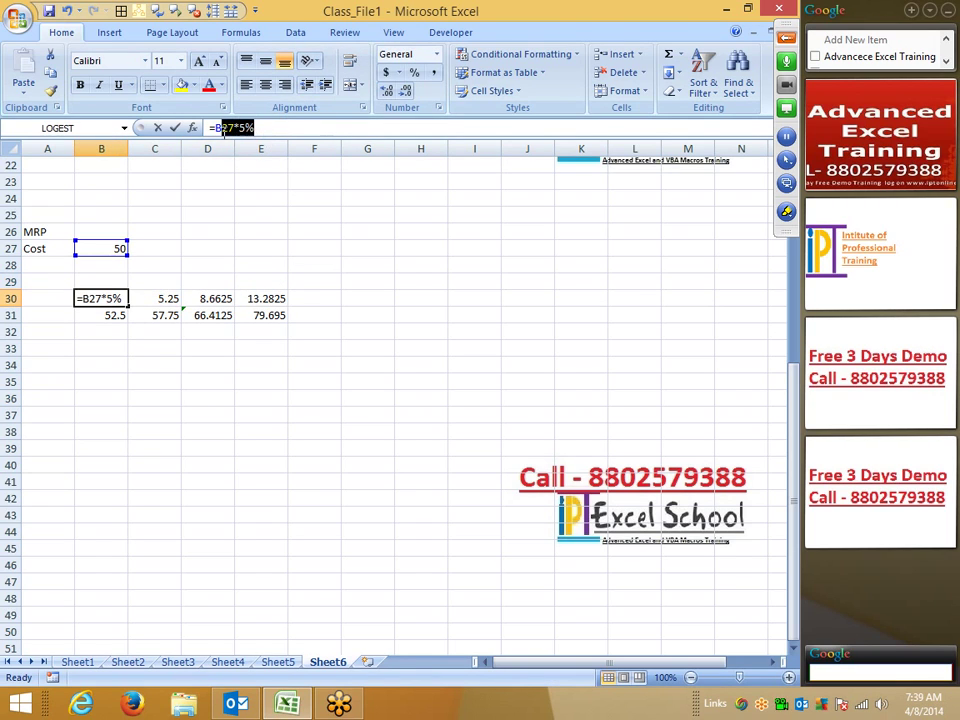
key("Escape")
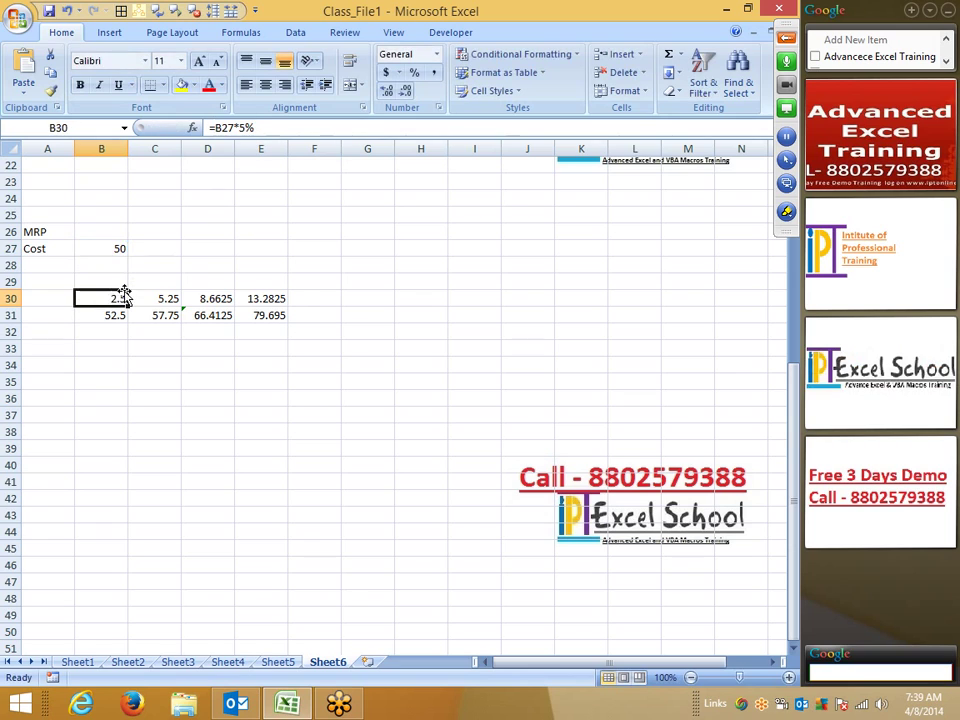
key("Down")
double_click(250, 128)
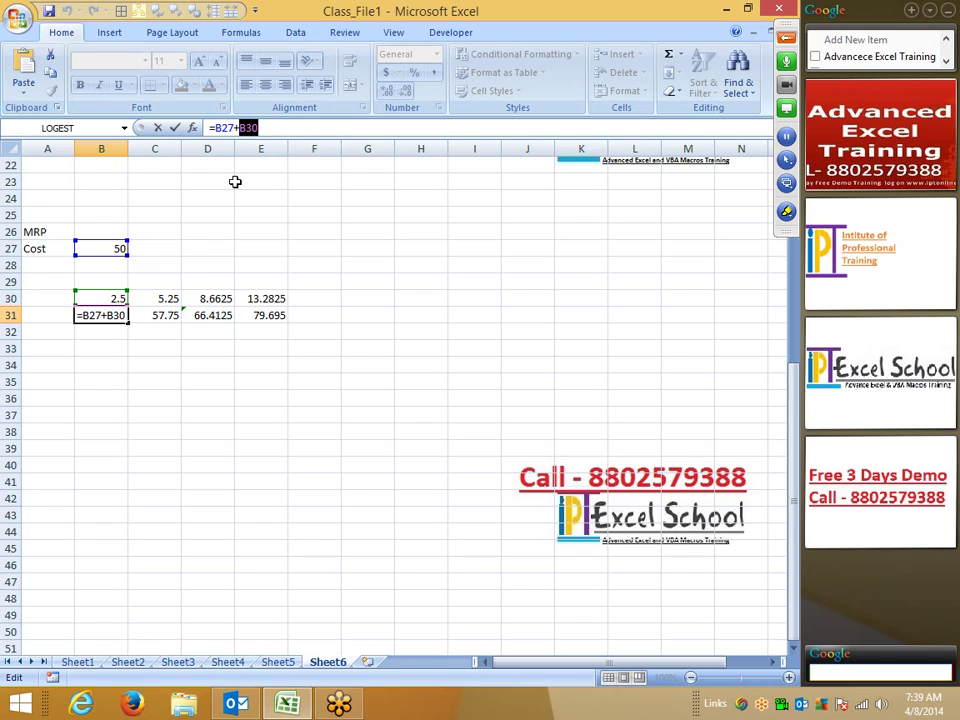
type("B27*5%")
key("Return")
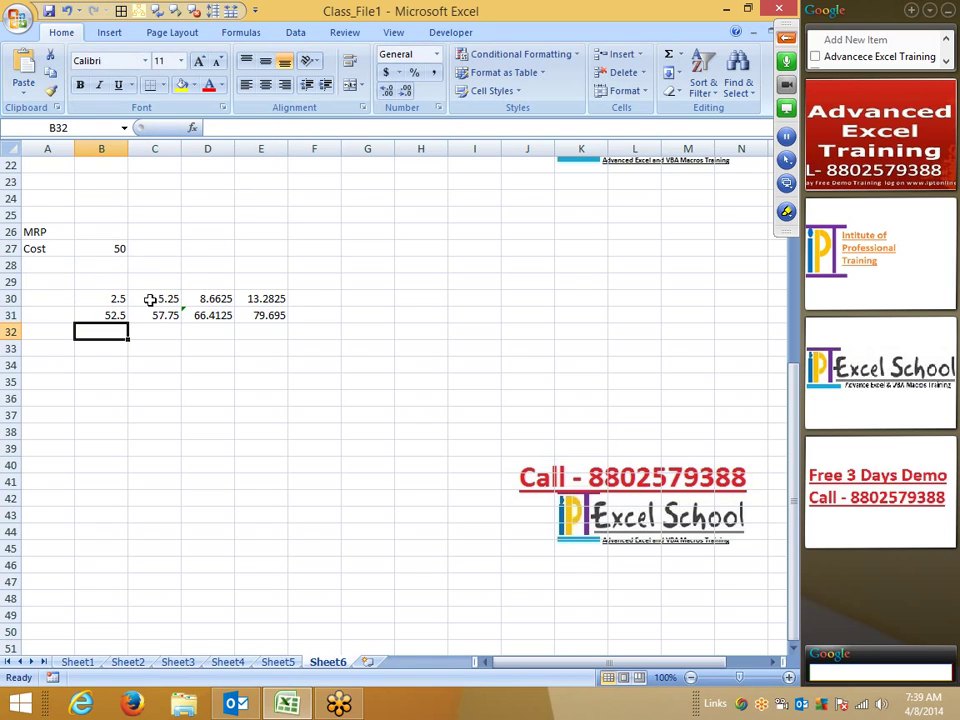
left_click(113, 302)
left_click(172, 302)
- Bracket B31's 5% calculation so it reads =B27+(B27*5%)
left_click_drag(262, 128, 217, 129)
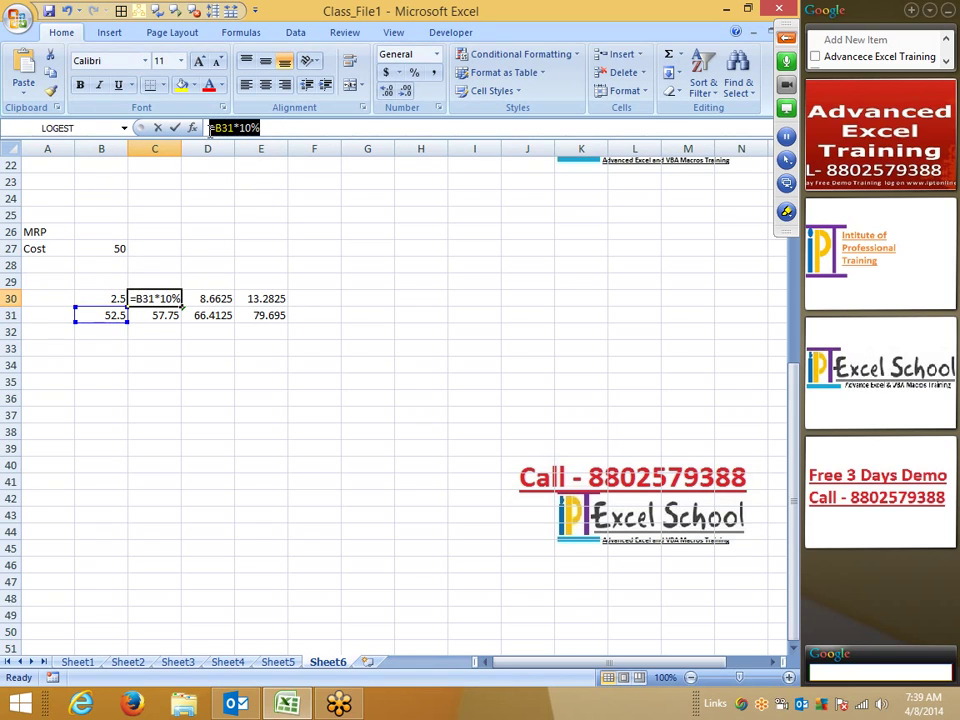
key("Escape")
left_click(114, 314)
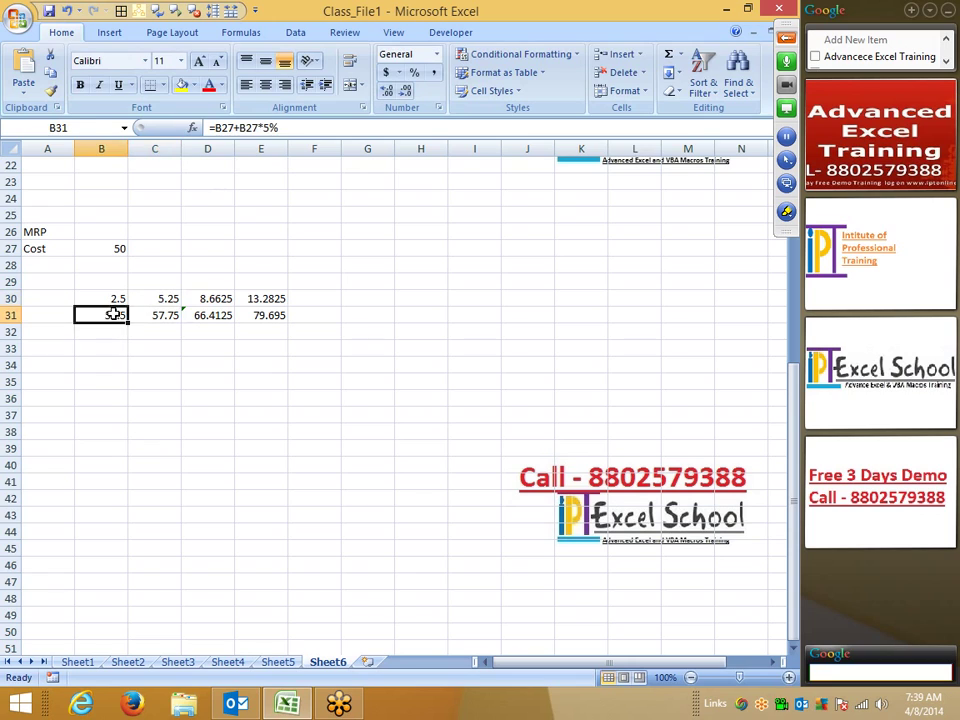
left_click(240, 128)
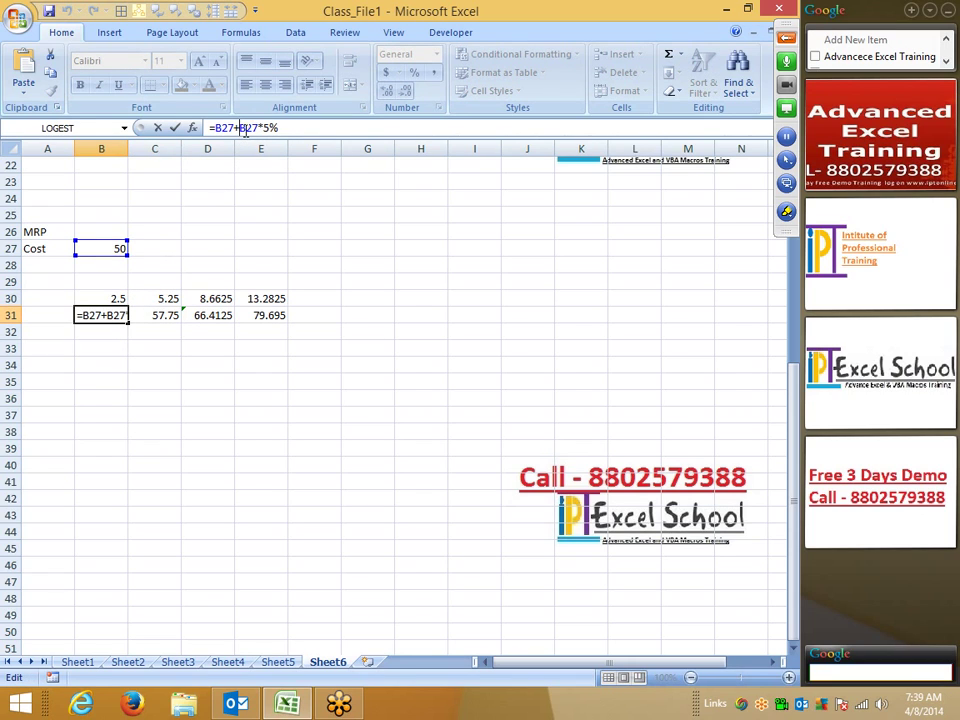
type(")")
key("BackSpace")
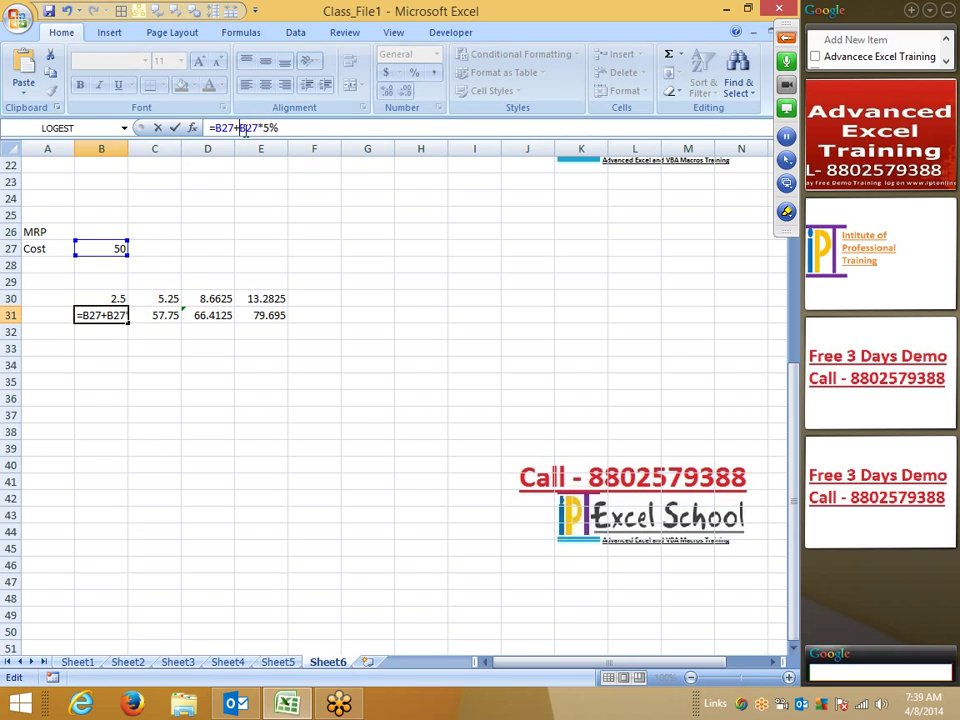
type("(")
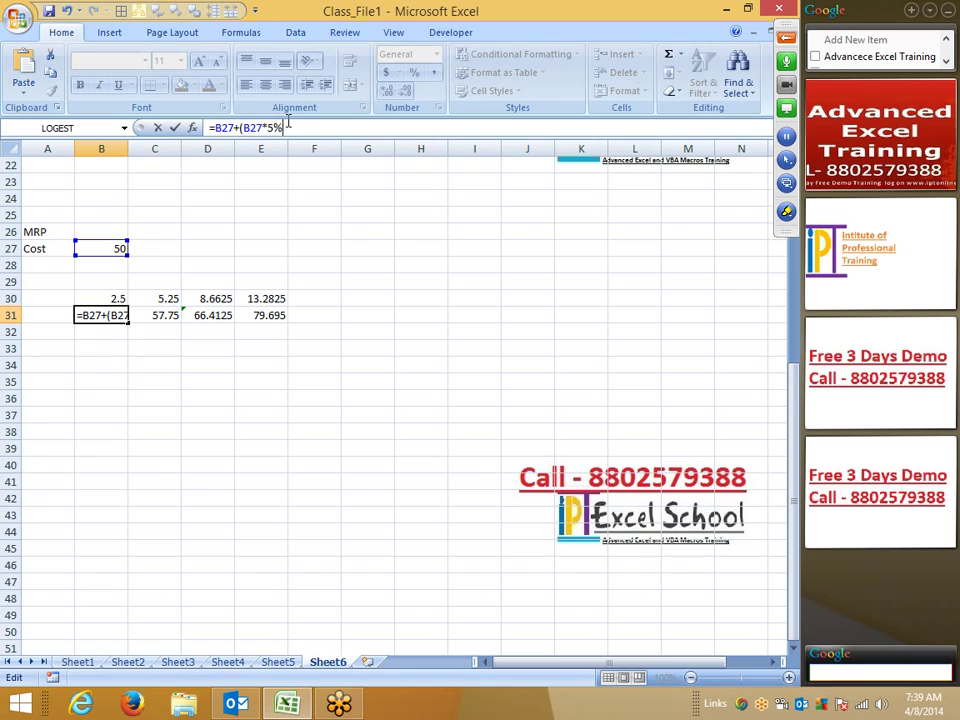
type(")")
key("Return")
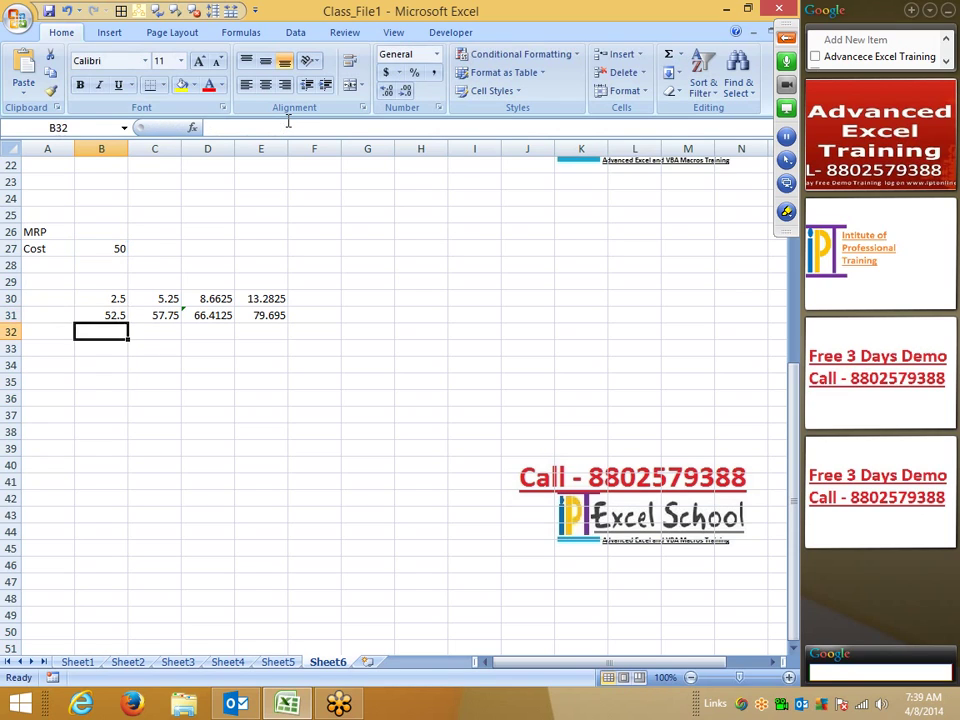
key("Up")
- Rewrite C31 as =B31+(B31*10%) using the calculation copied from C30, giving 57.75
key("Right")
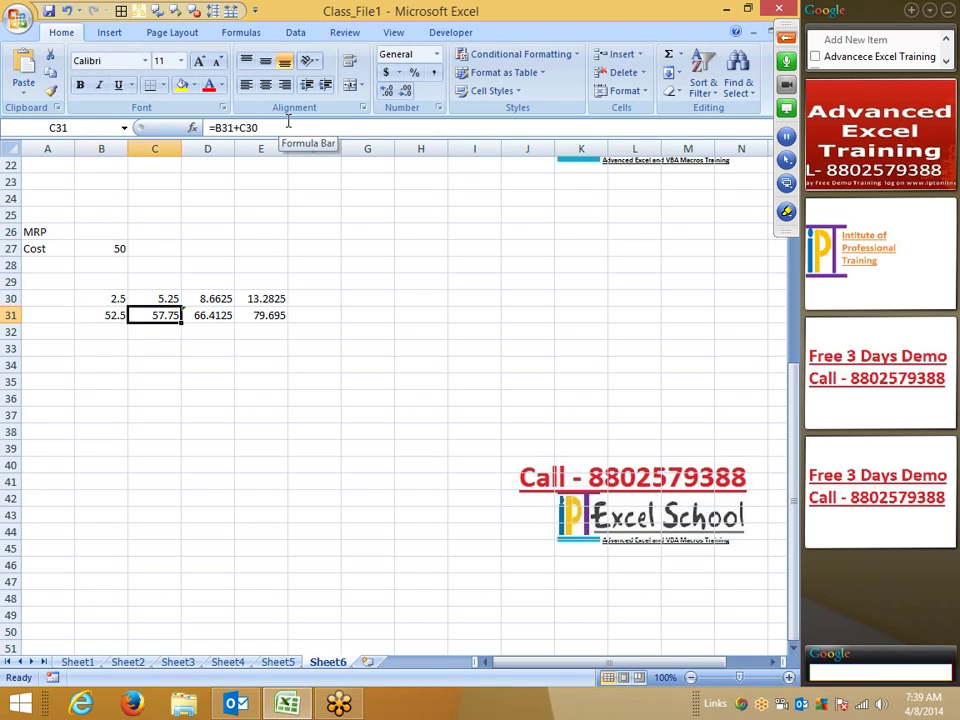
key("Up")
left_click_drag(281, 128, 212, 128)
key("ctrl+c")
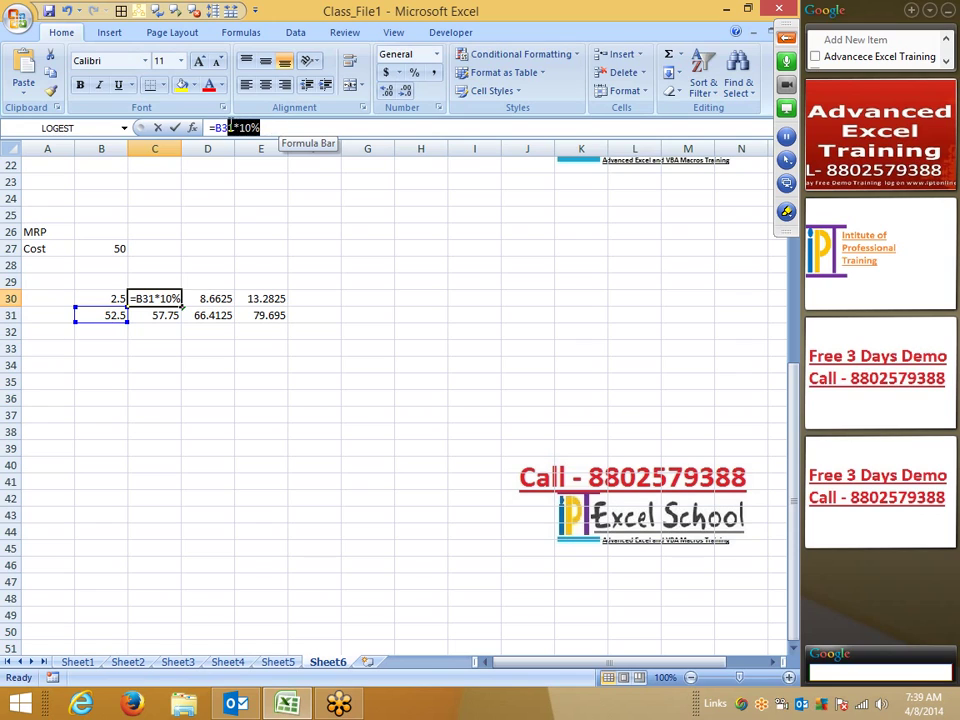
key("Return")
key("Up")
left_click(160, 315)
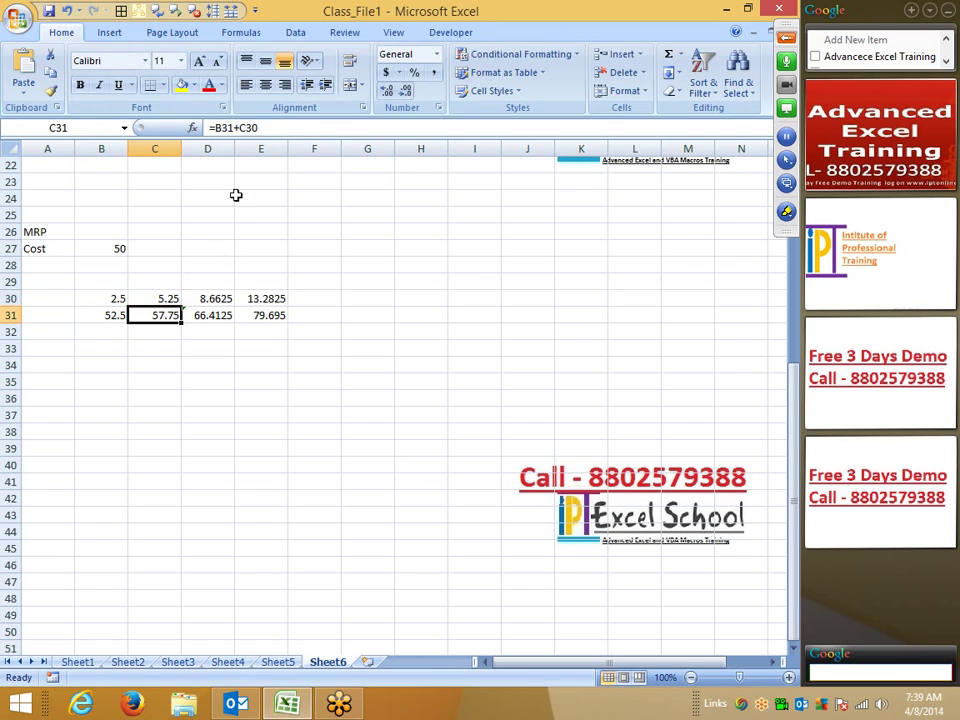
left_click(266, 128)
key("BackSpace")
key("BackSpace")
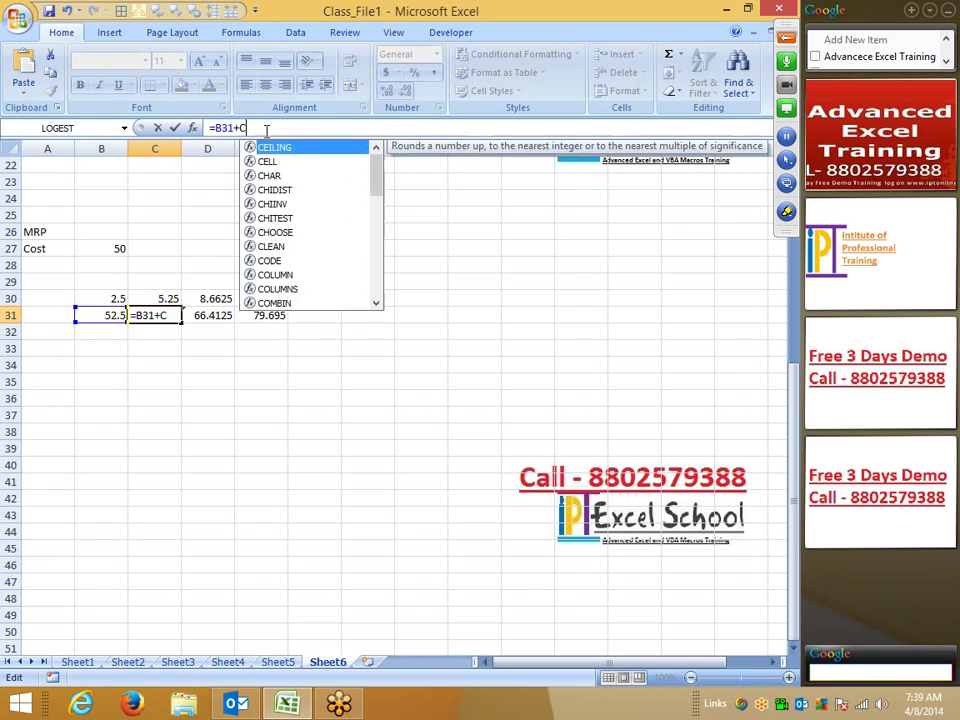
key("BackSpace")
type("(")
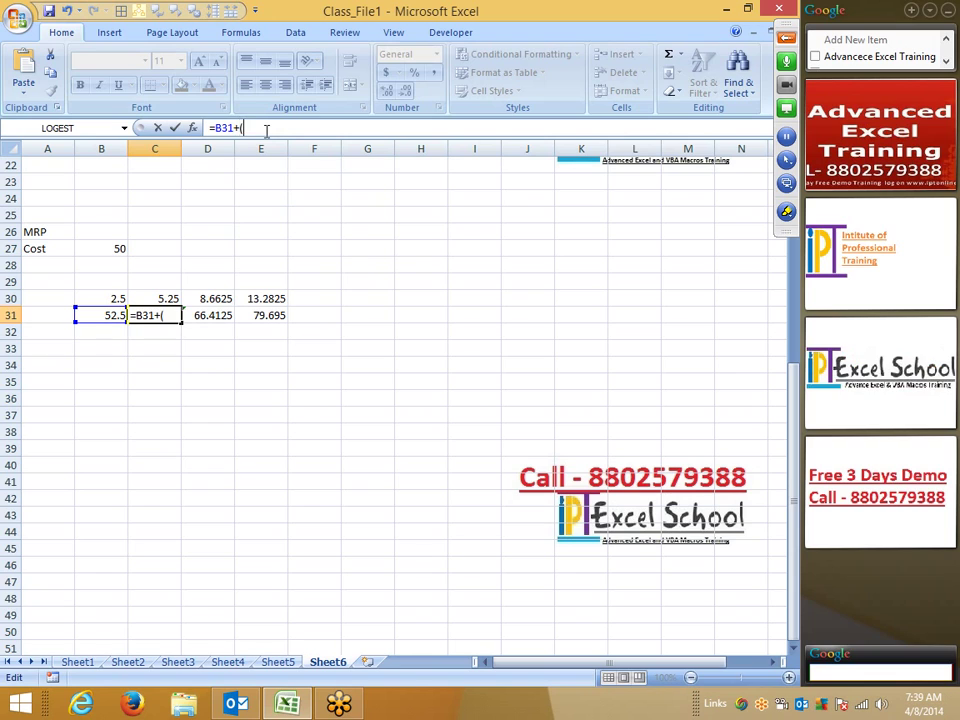
key("ctrl+v")
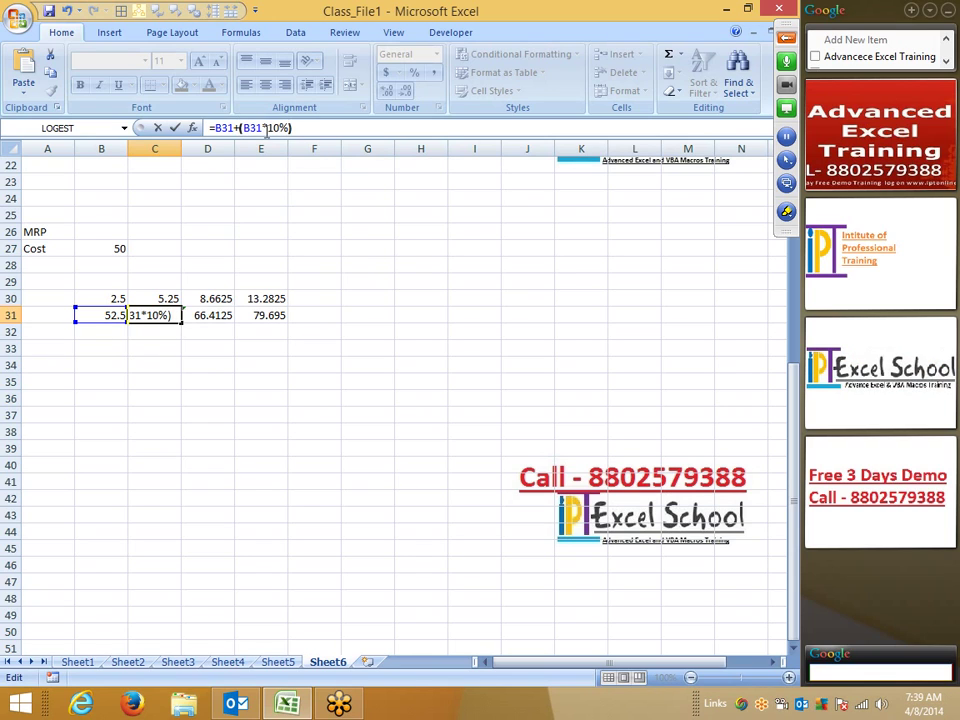
type(")")
key("Return")
key("Up")
- Replace D30 in D31's formula with (C31*15%) so the 15% markup is internal
key("Right")
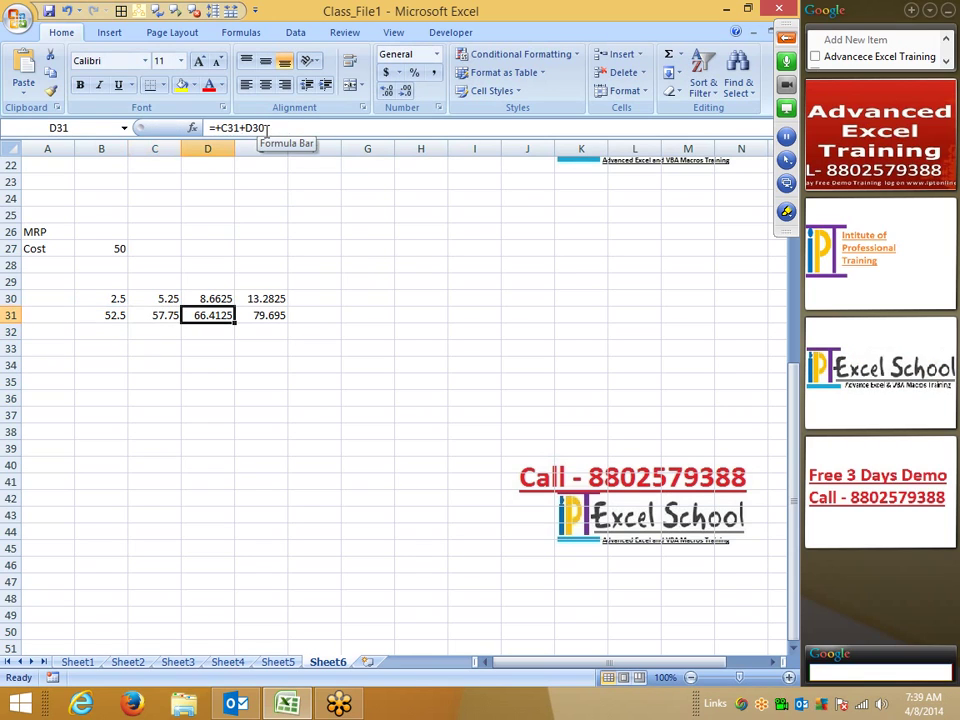
left_click(222, 299)
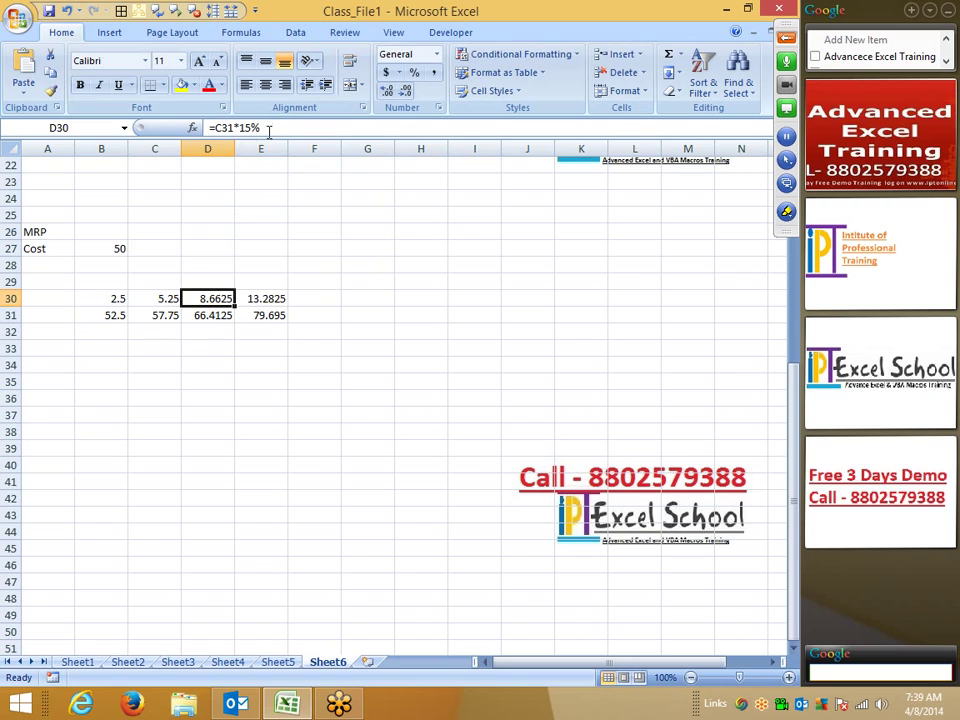
left_click_drag(260, 128, 238, 128)
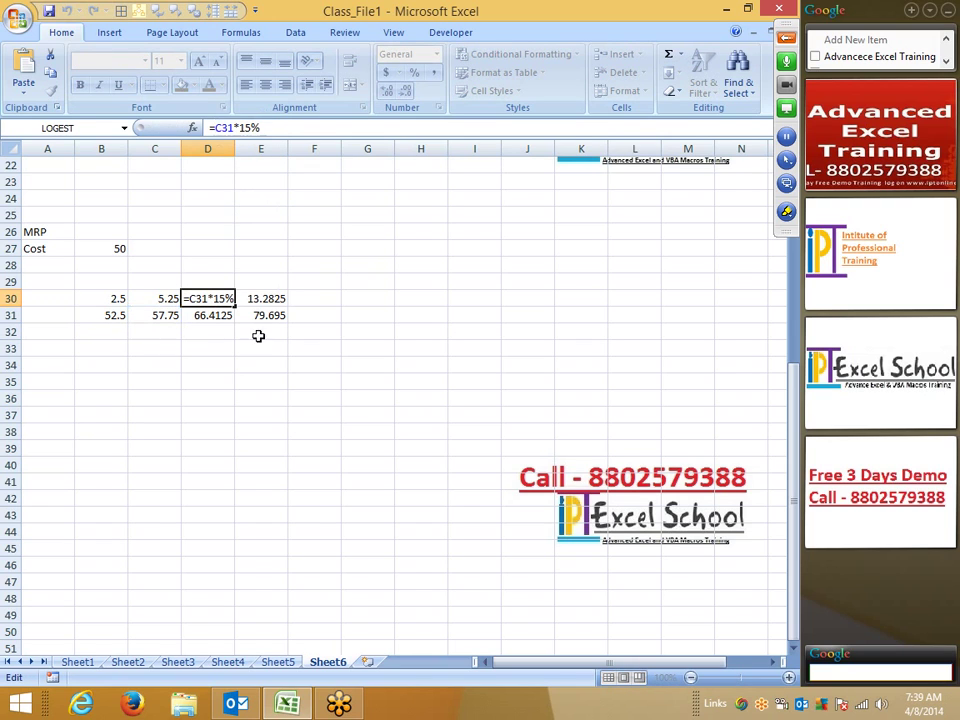
key("Return")
type("=+C31+D30")
left_click_drag(244, 128, 268, 130)
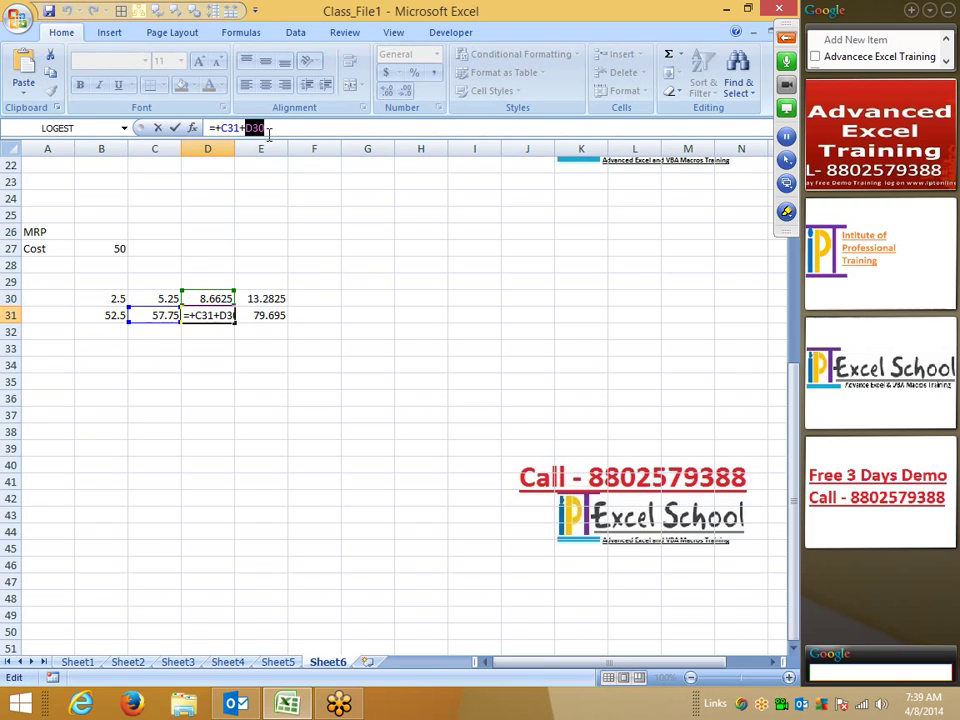
type("(C31*15%")
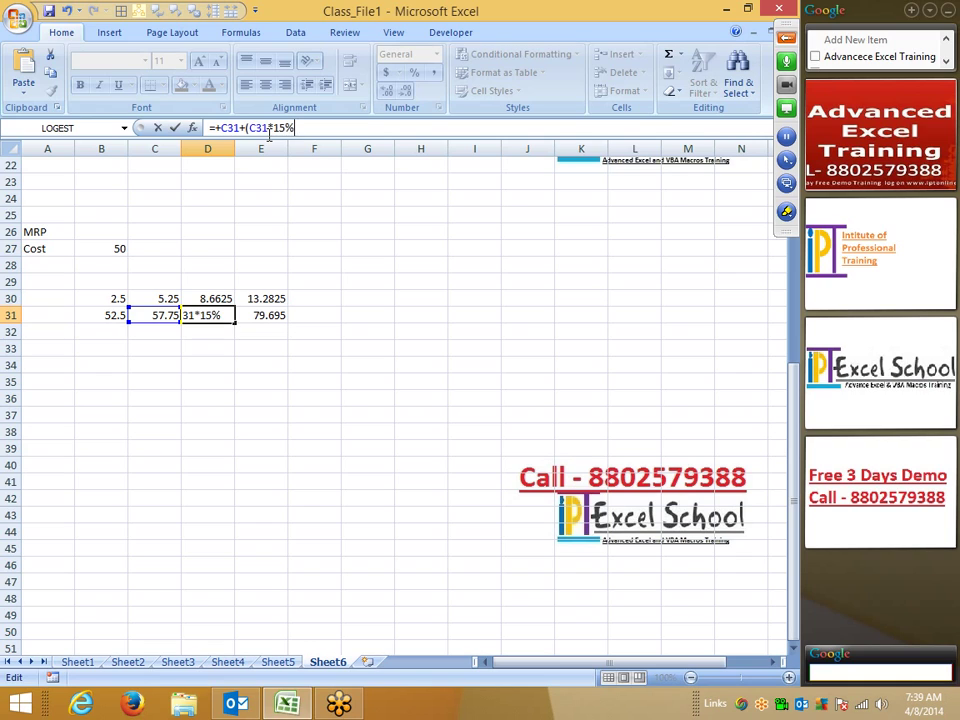
type(")")
key("Return")
key("Up")
- Replace E30 in E31's formula with (D31*20%) so the 20% markup is internal
key("Right")
key("Up")
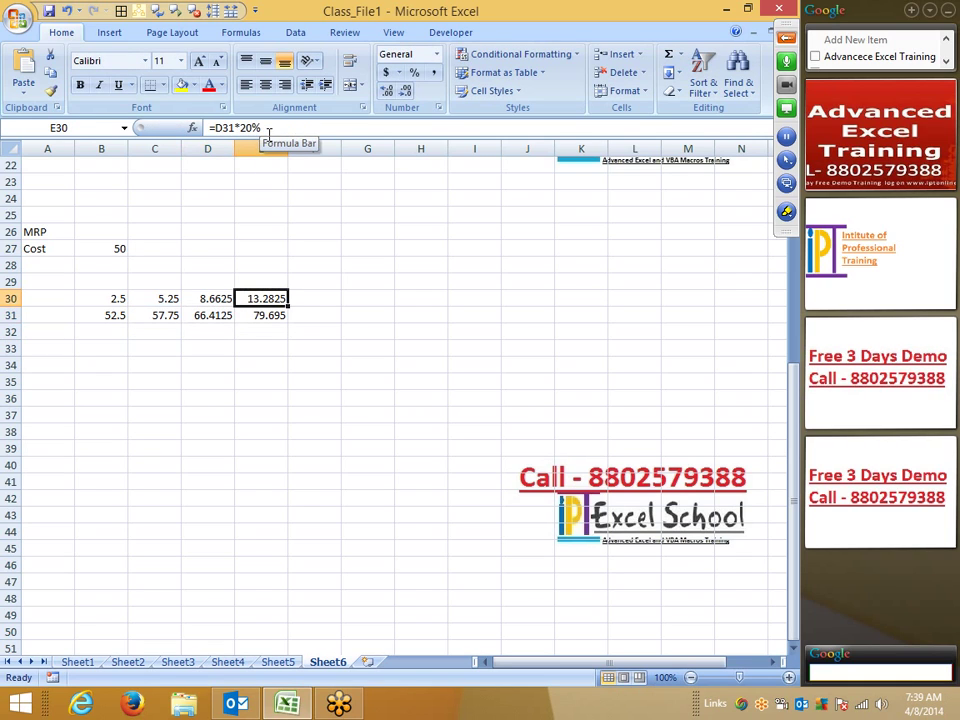
left_click_drag(262, 128, 218, 128)
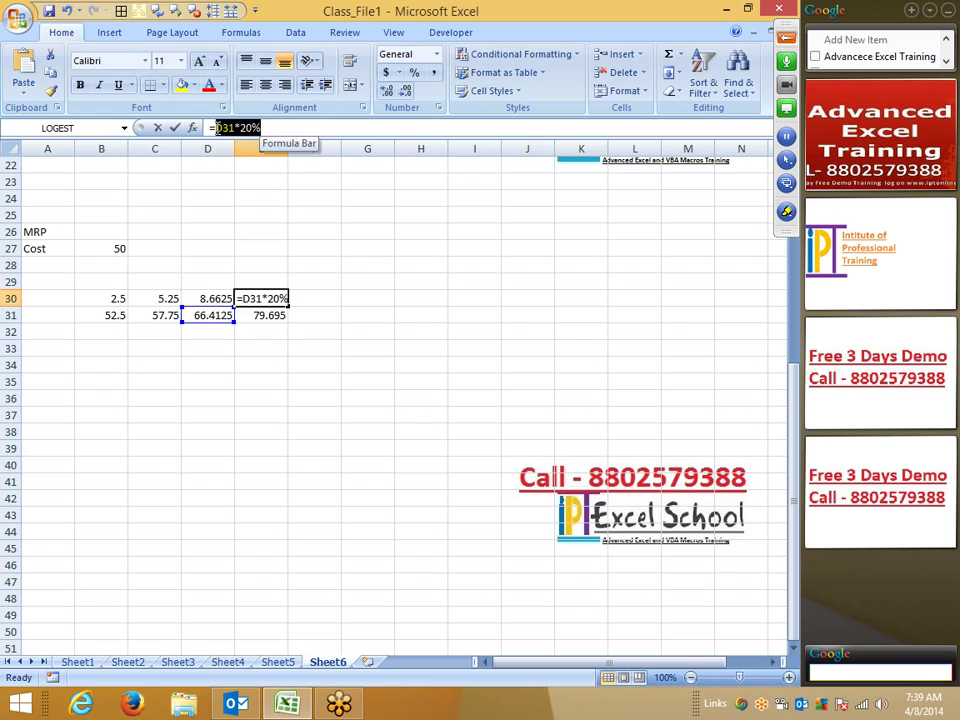
key("Return")
key("Up")
key("Down")
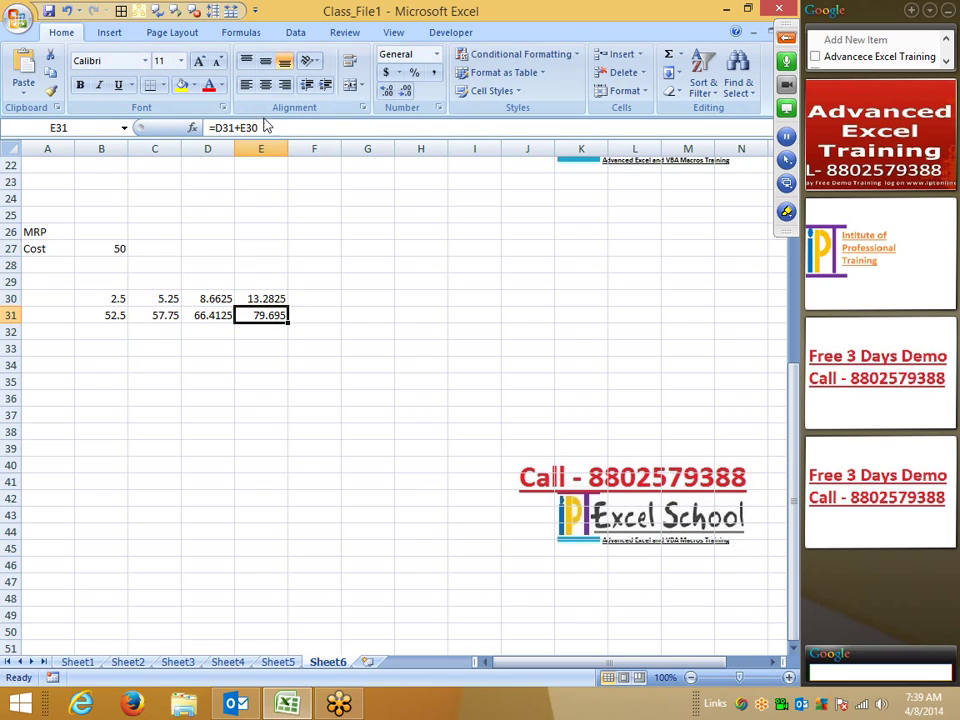
double_click(266, 124)
type("(")
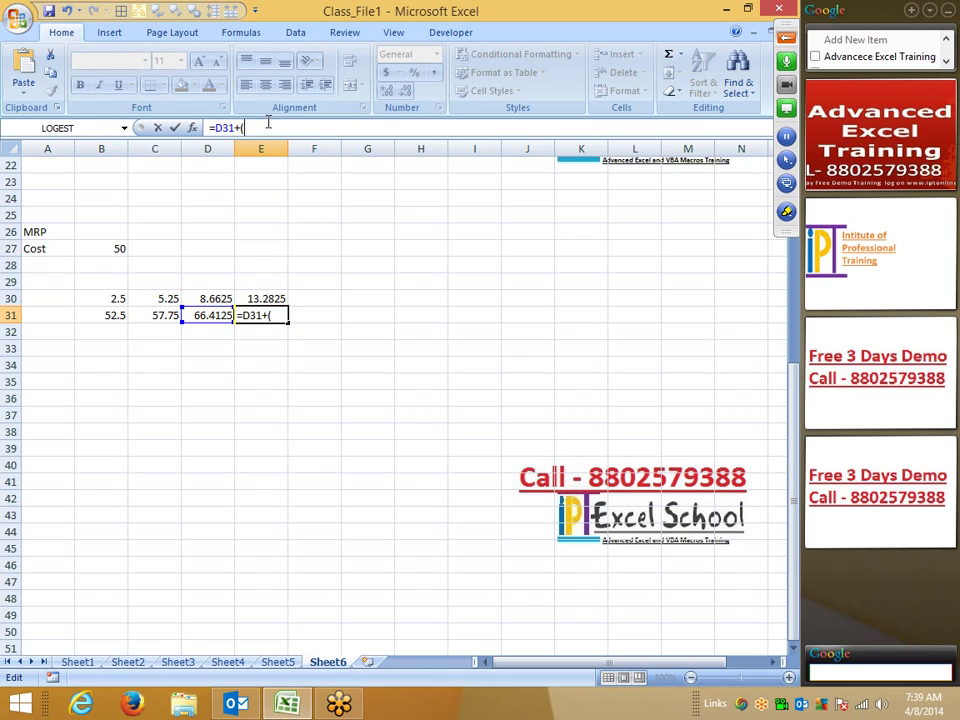
type("D31*20%)")
key("Return")
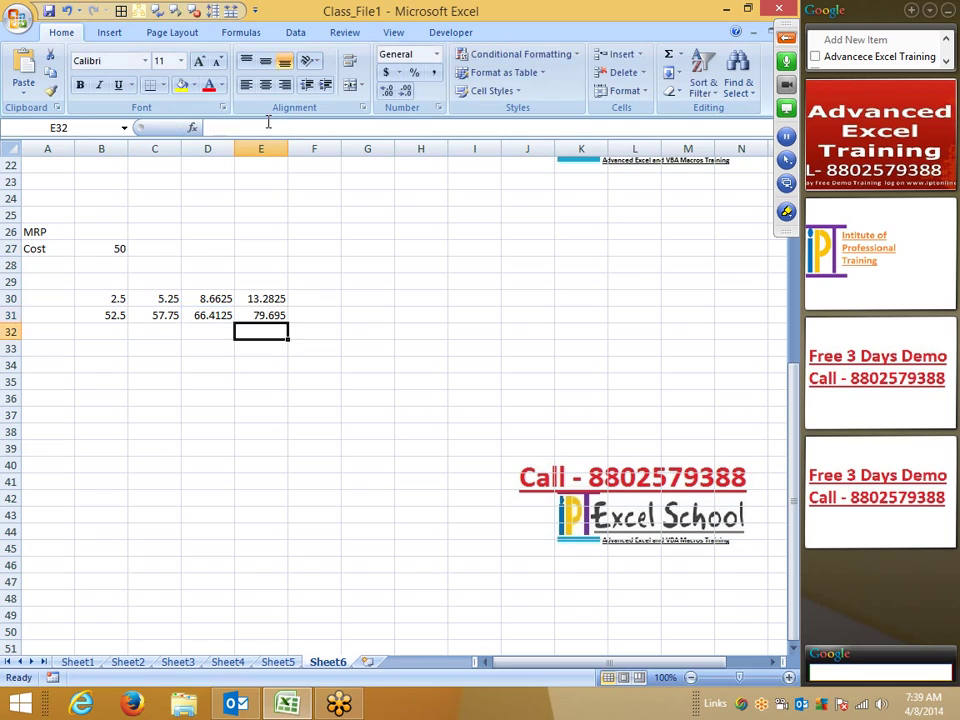
- Clear the helper markup amounts in B30:E30
key("Up")
key("Up")
key("shift+Left")
key("shift+Left")
key("shift+Left")
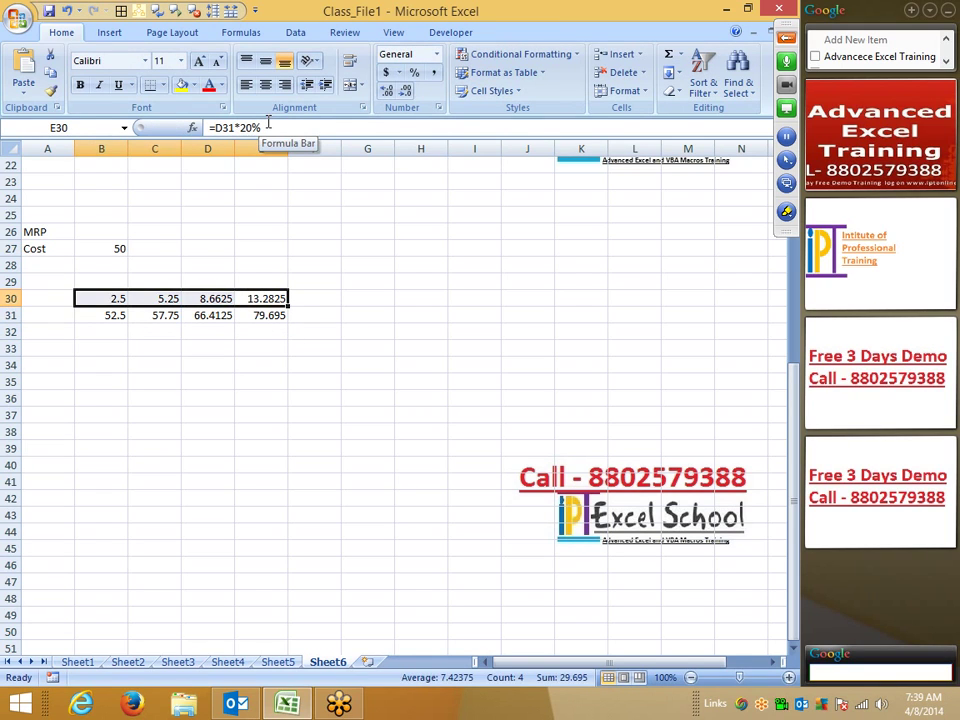
key("Delete")
- Review B31's 5% markup formula and select its calculation for reuse, leaving it unchanged
key("Down")
key("Left")
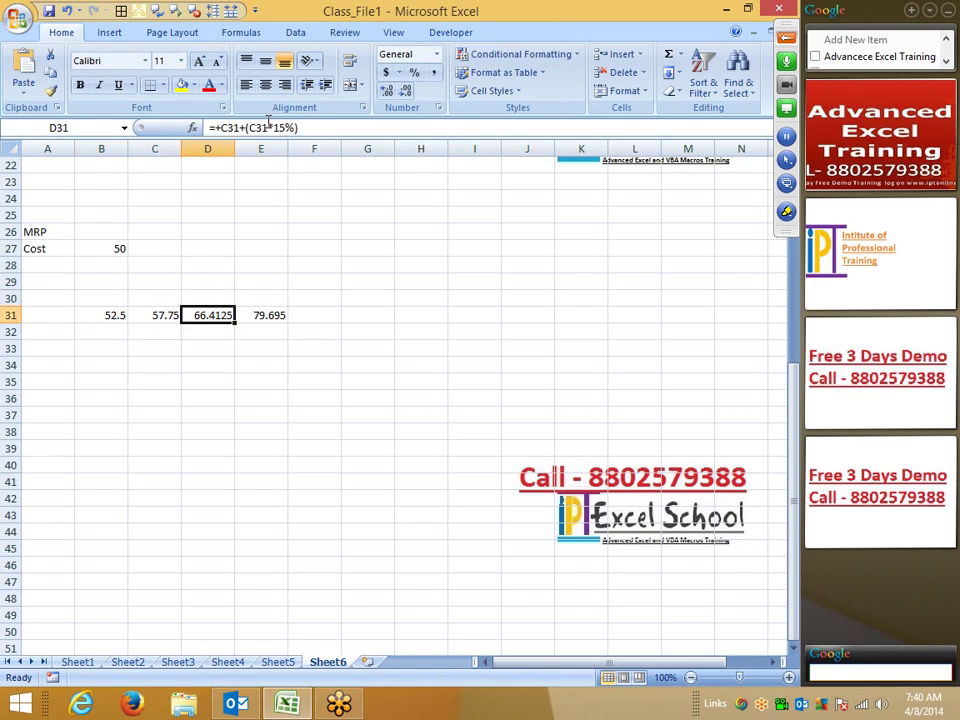
key("Left")
key("Left")
key("Left")
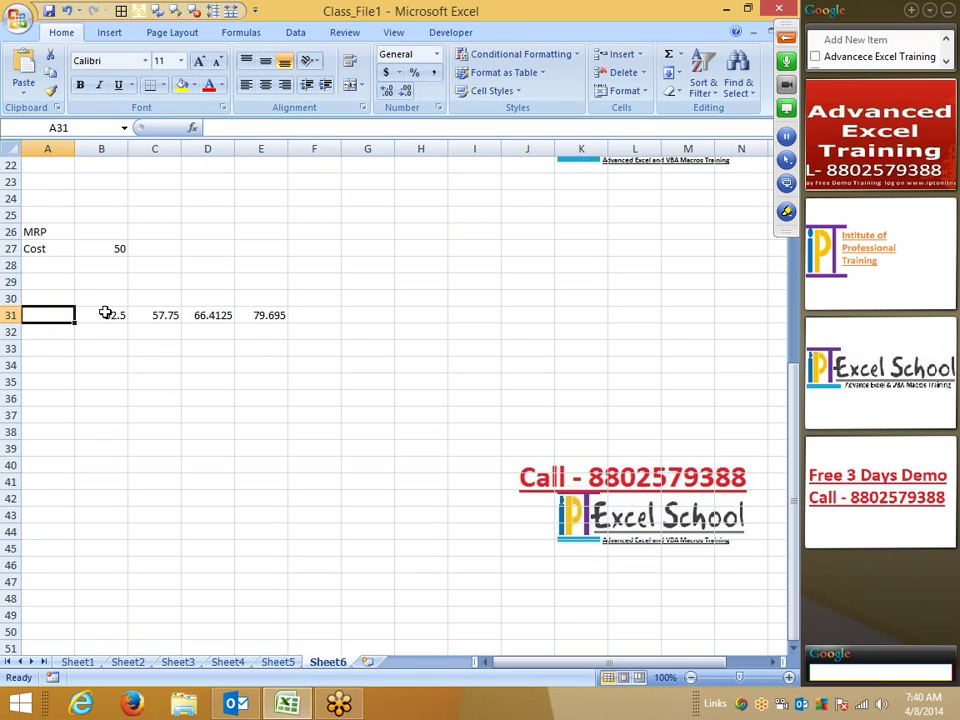
left_click(103, 313)
left_click(296, 127)
left_click_drag(296, 127, 216, 127)
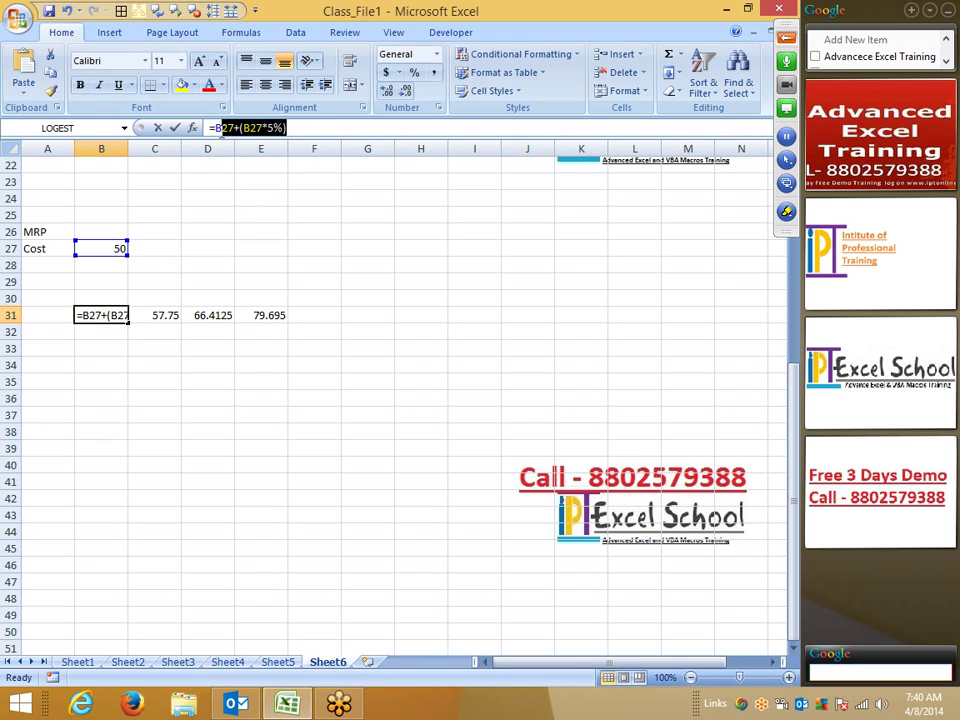
key("Escape")
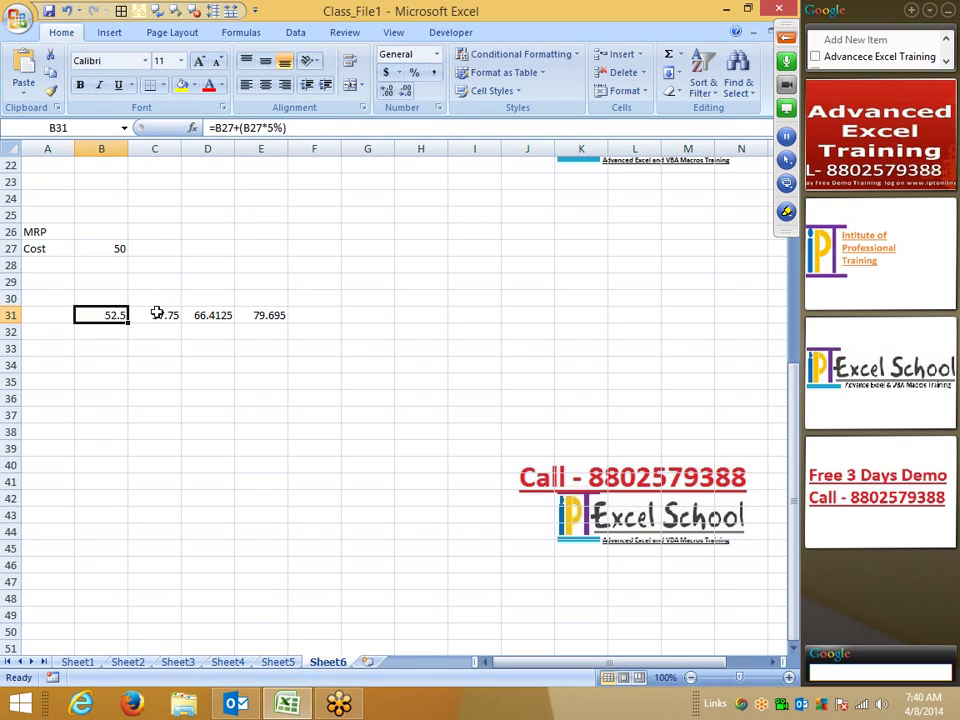
- Change C31 to =(B27+(B27*5%))+(B31*10%), still giving 57.75
left_click(154, 312)
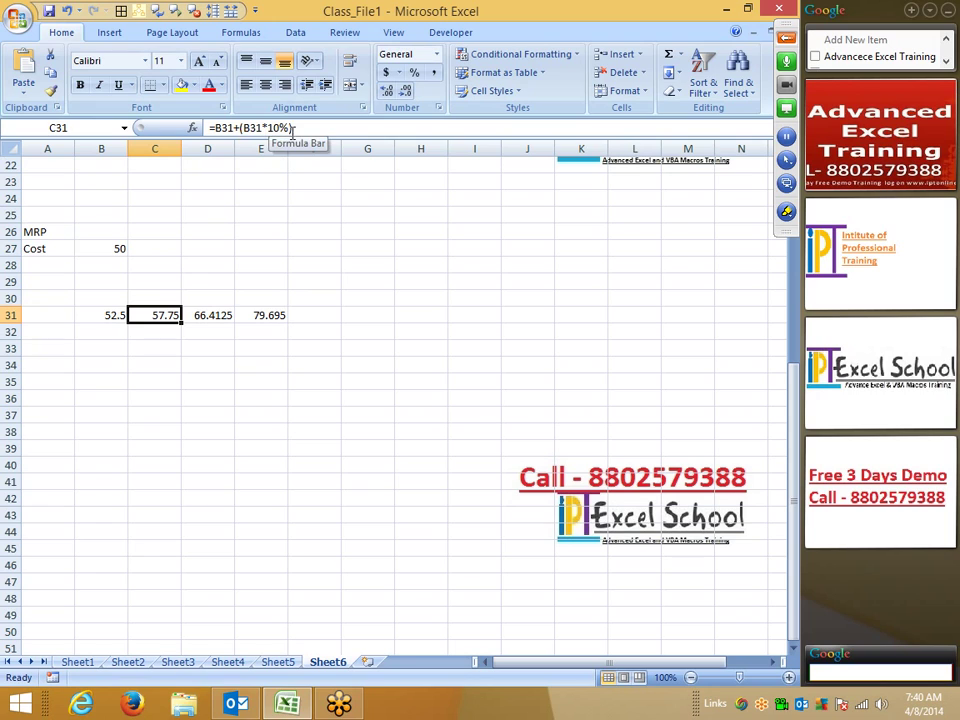
double_click(226, 128)
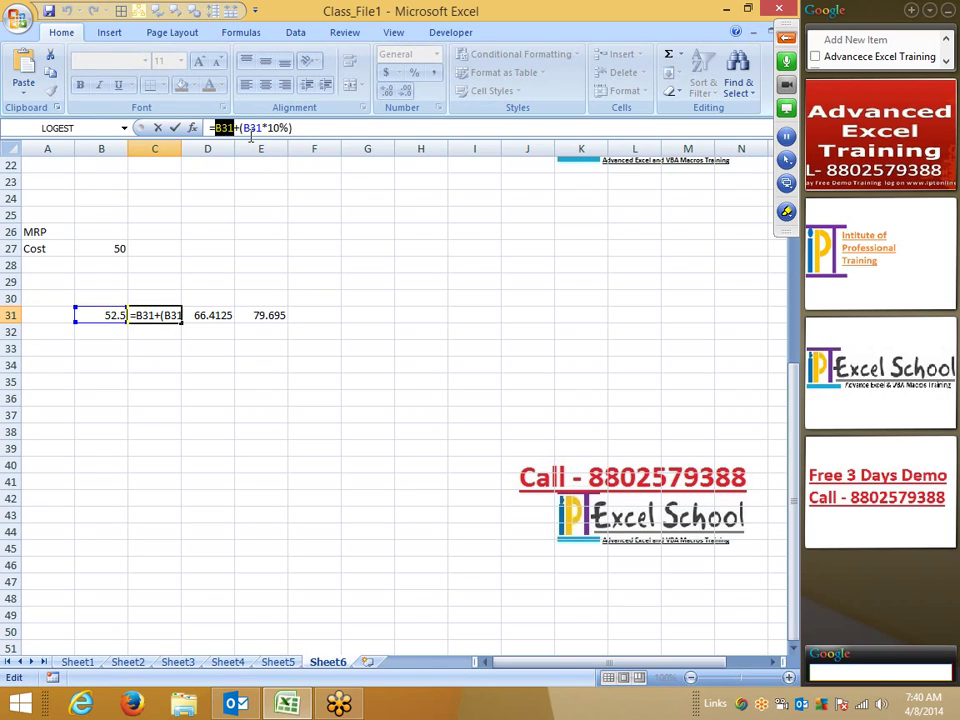
type("(B27+(B27*5%))+(B31*10%")
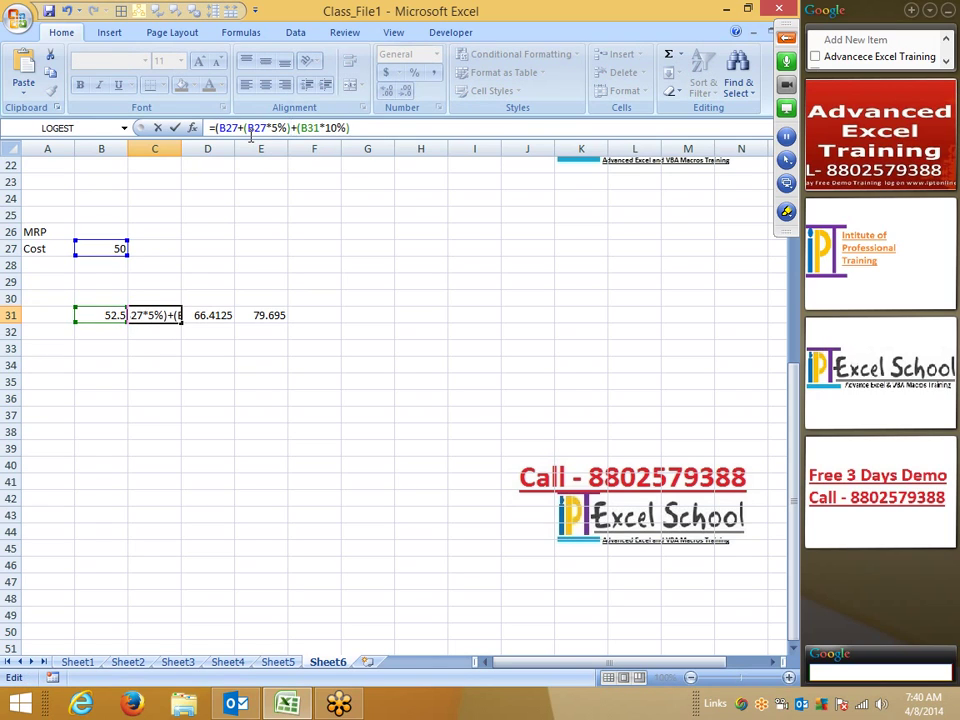
type(")")
key("Return")
key("Up")
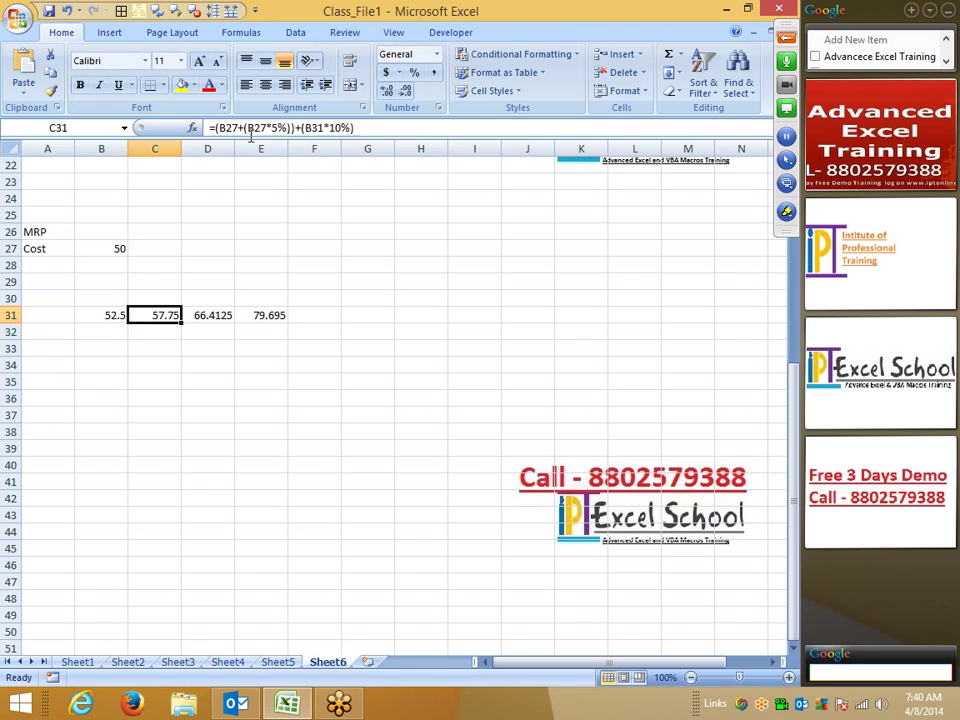
- Copy C31's formula, then try replacing D31's first C31 reference and abandon the edit
left_click_drag(354, 128, 219, 128)
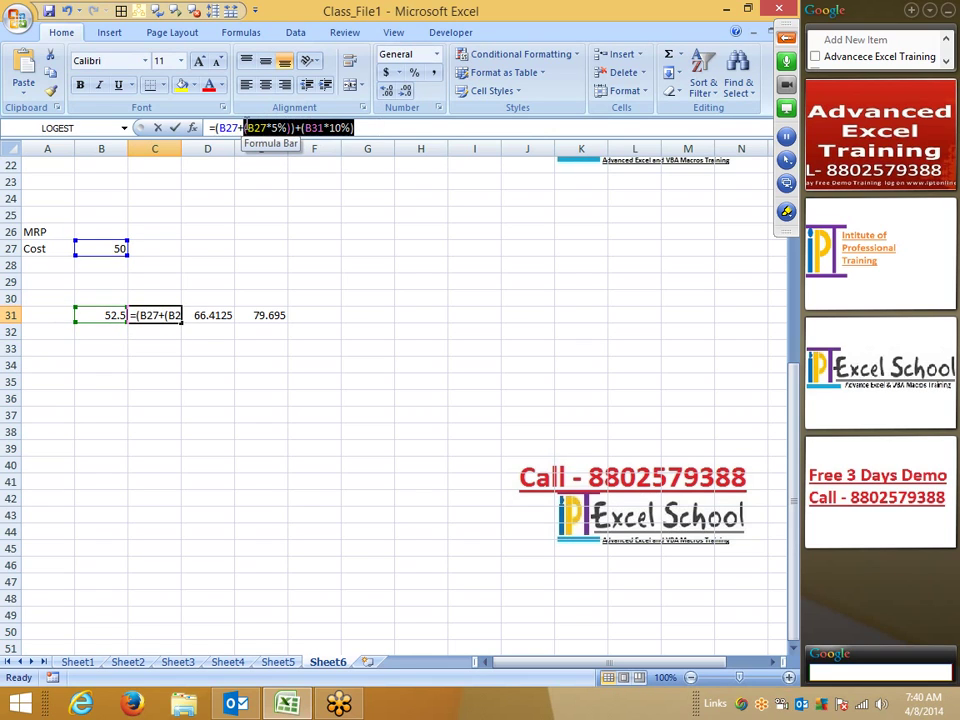
key("ctrl+c")
key("Escape")
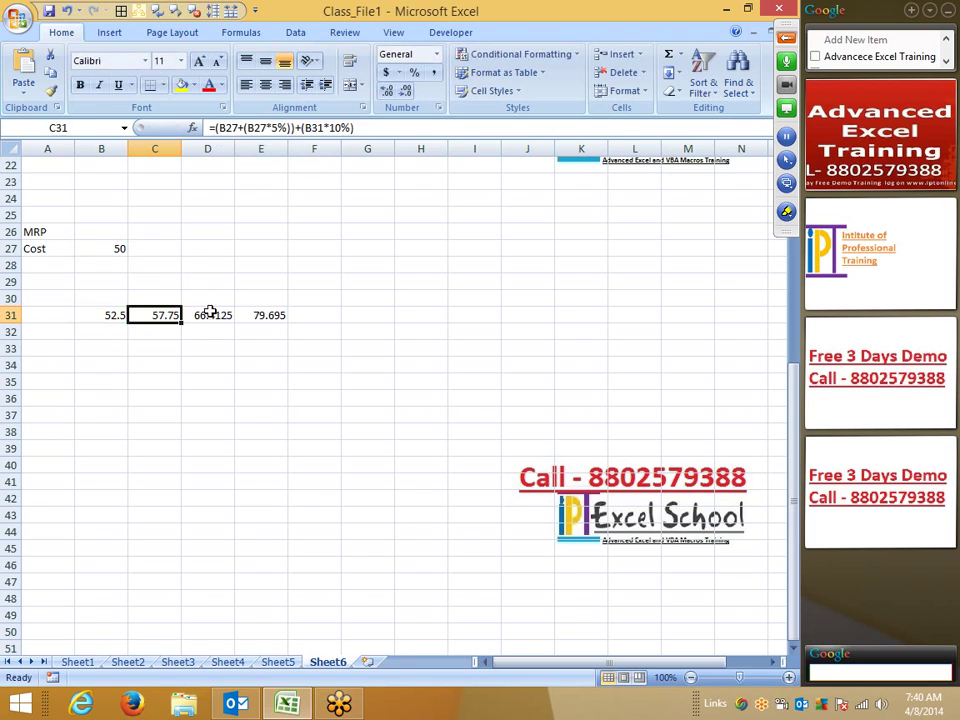
left_click(210, 314)
double_click(229, 128)
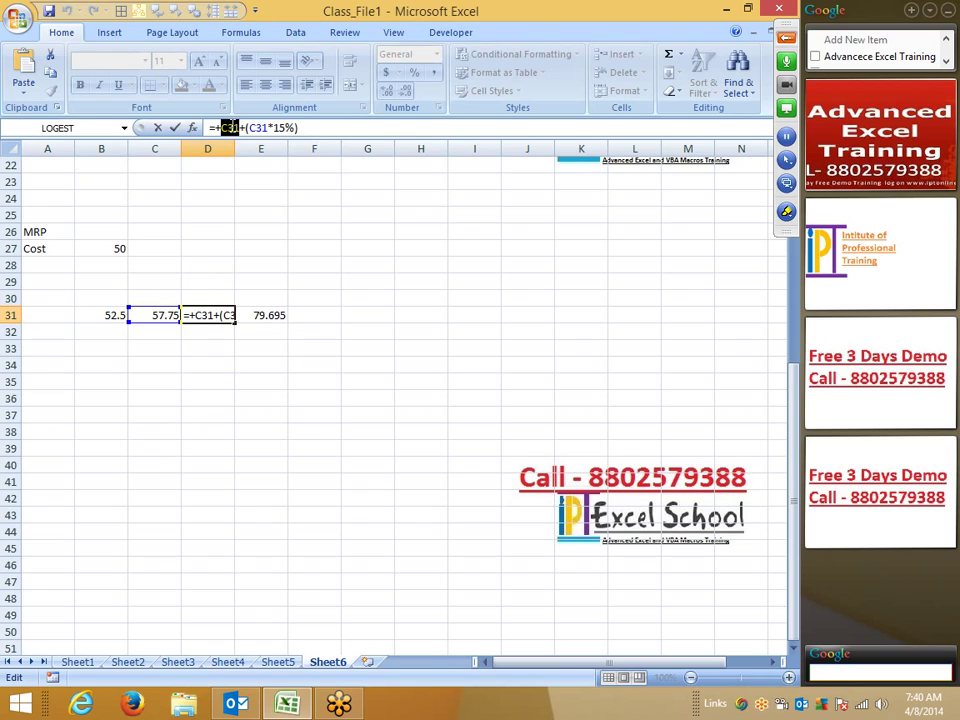
key("Delete")
key("Delete")
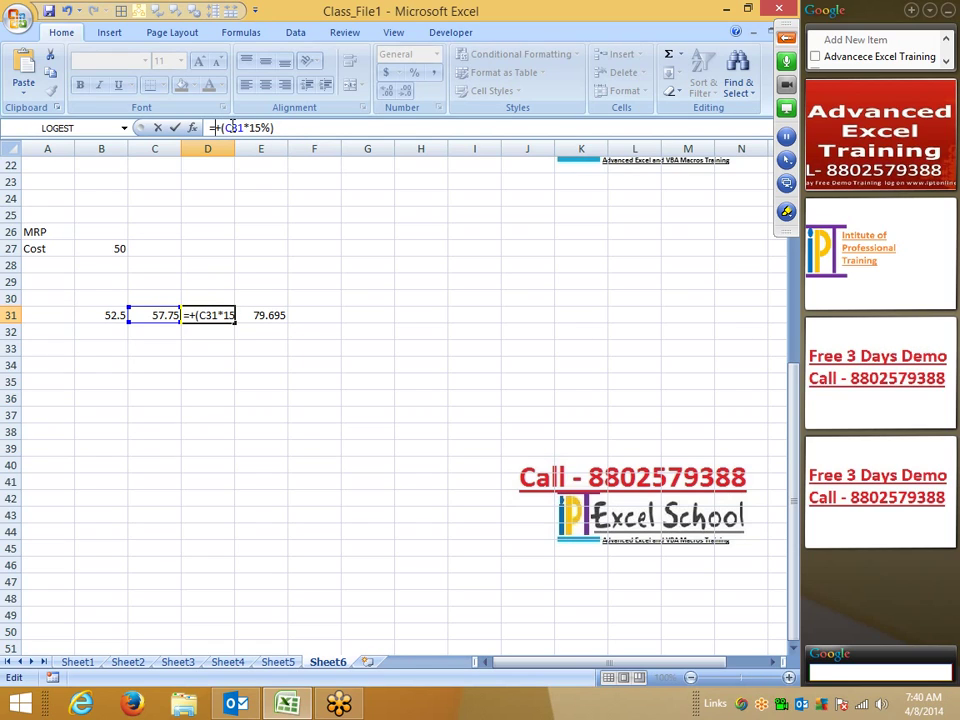
type("()")
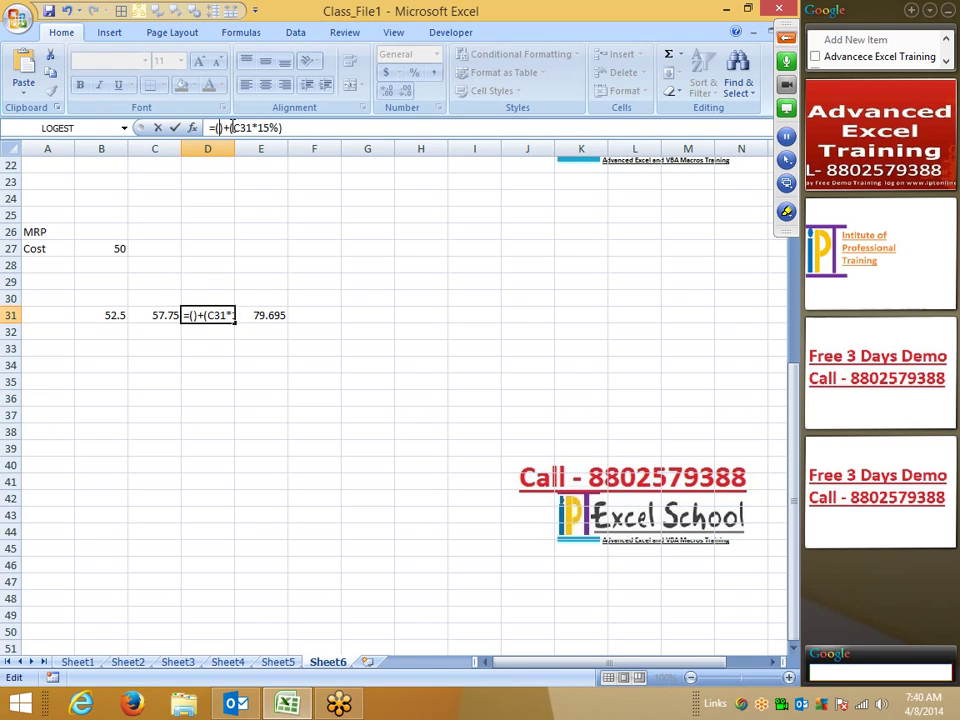
key("Return")
- Copy C31's calculation and paste it in brackets in place of D31's first C31 reference
key("Left")
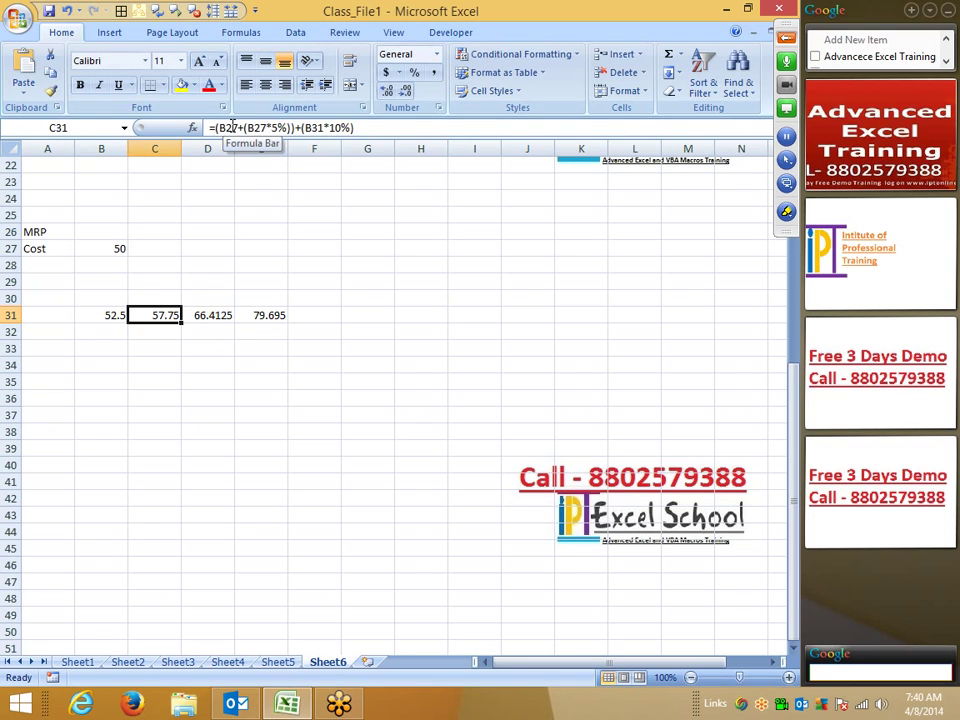
left_click_drag(214, 127, 398, 132)
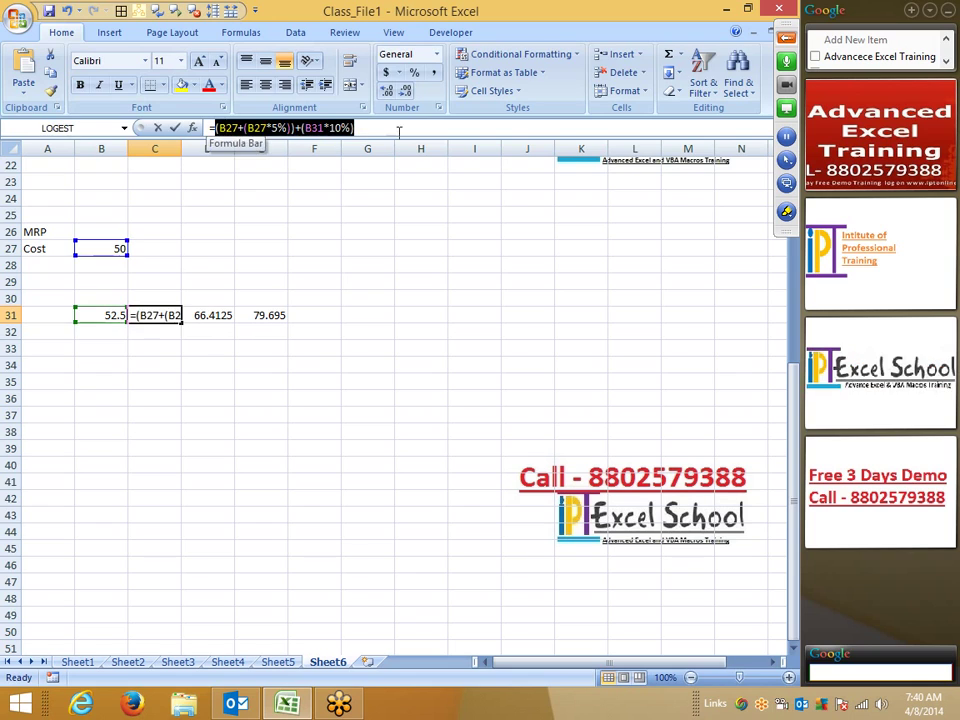
key("Escape")
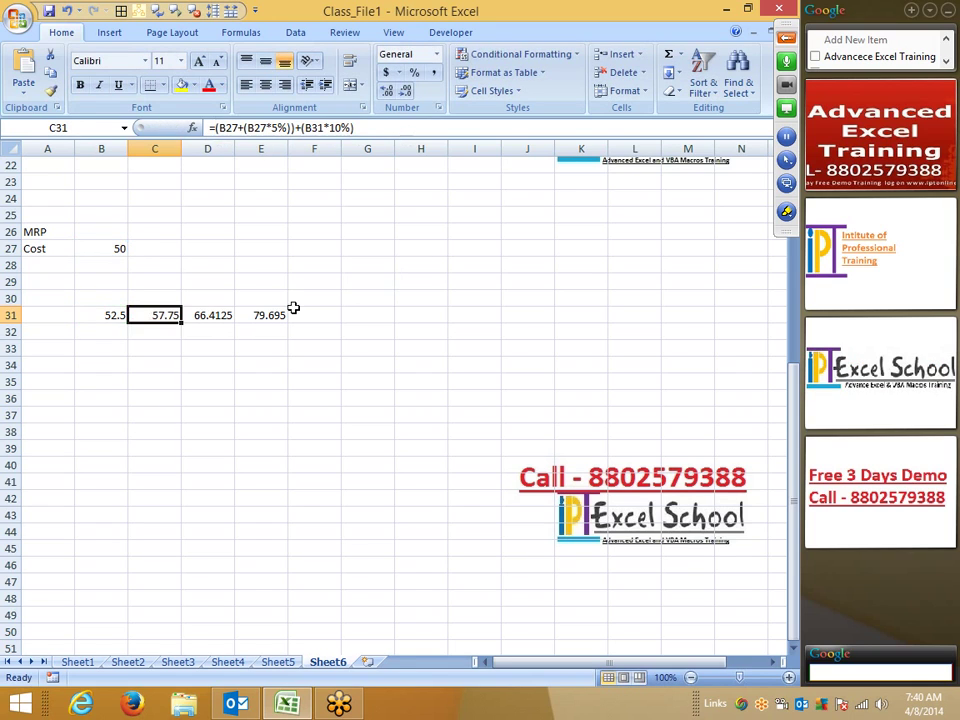
left_click(222, 315)
left_click(216, 128)
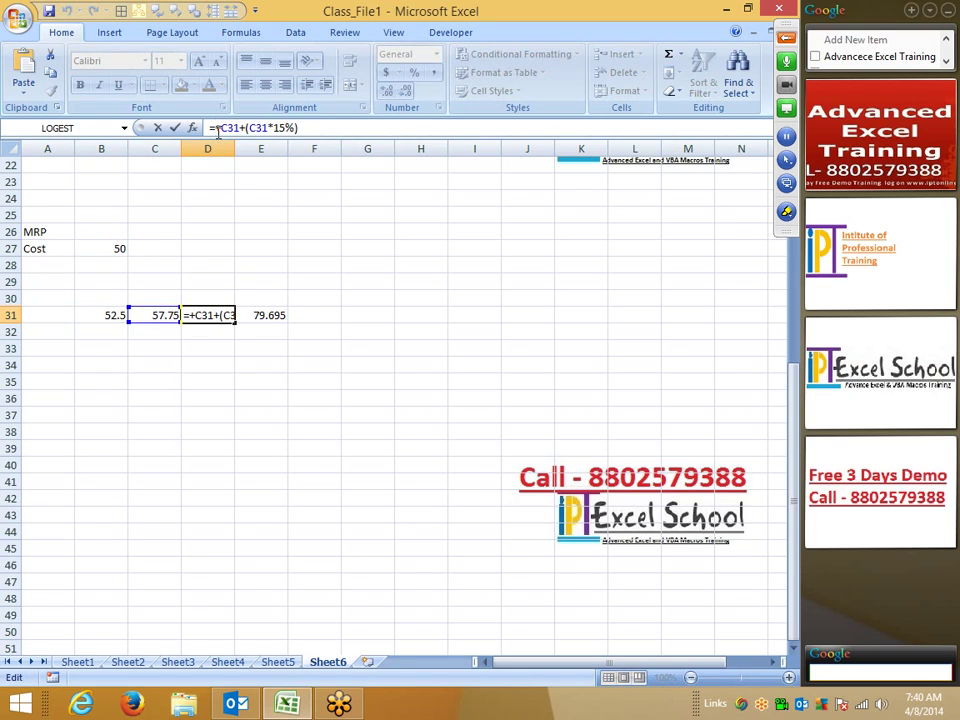
key("Delete")
key("Delete")
key("Delete")
key("Delete")
key("Delete")
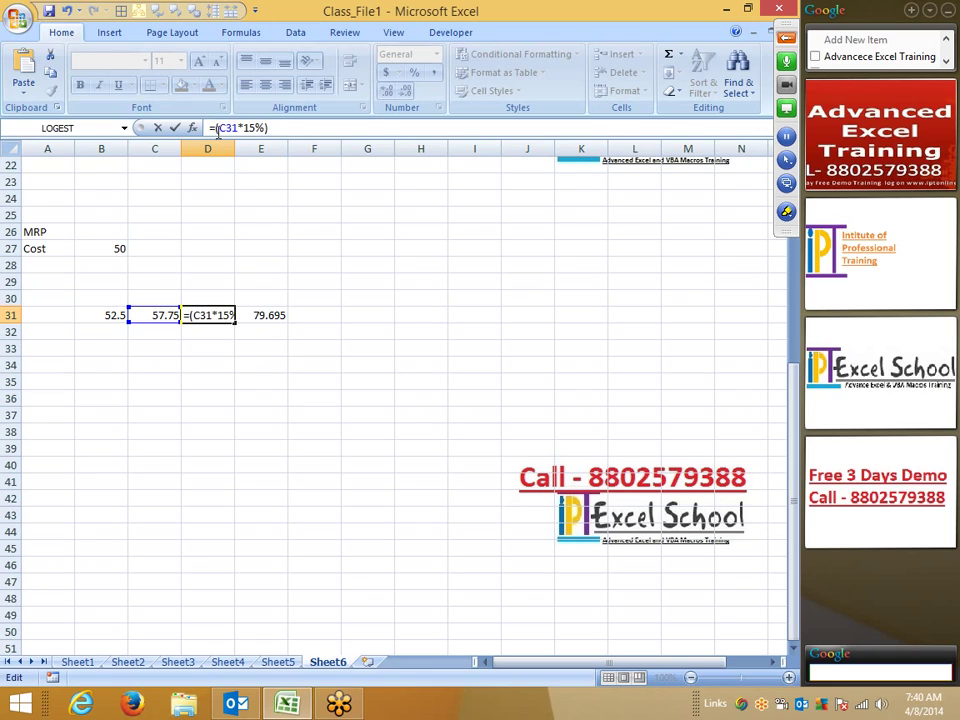
type("(")
key("ctrl+v")
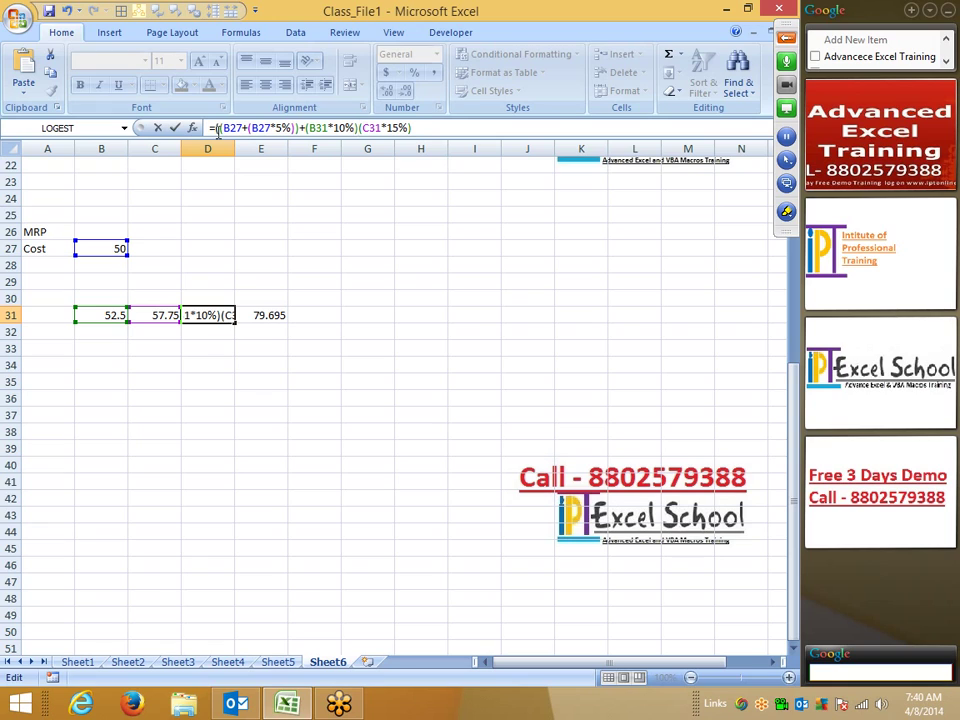
type(")")
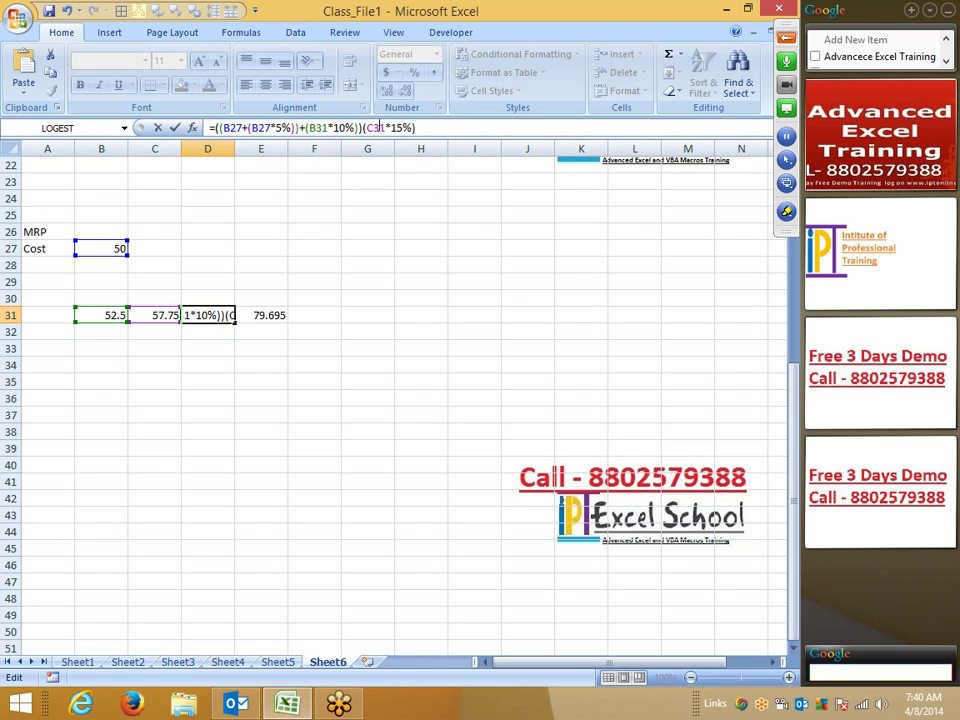
- Replace D31's remaining C31 reference, accept Excel's correction, then undo the nested D31 formula
left_click_drag(367, 128, 383, 128)
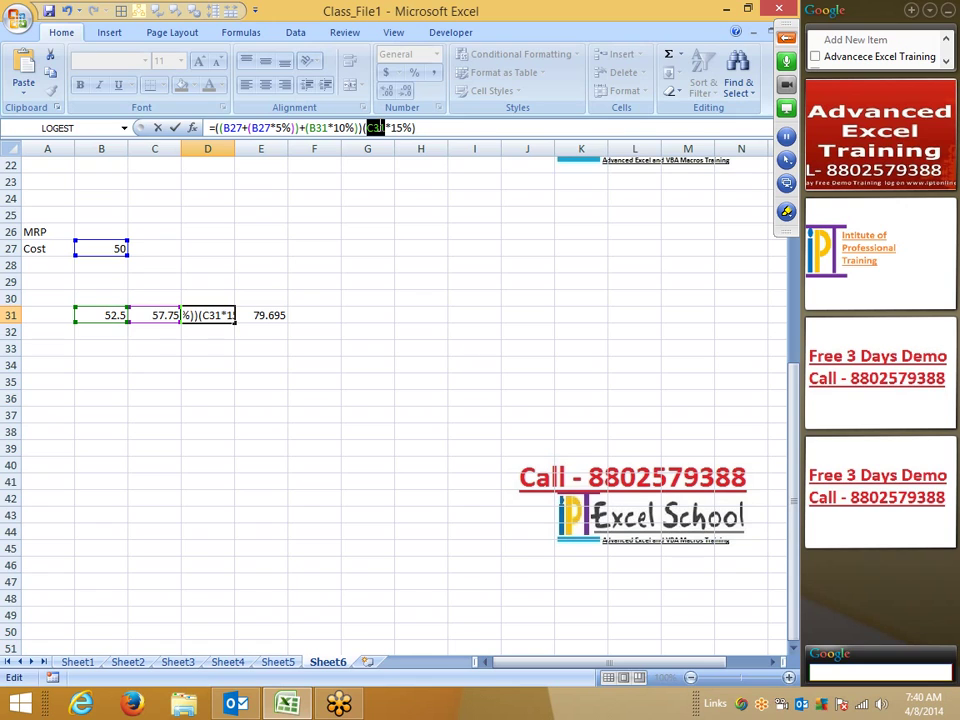
key("Delete")
key("ctrl+v")
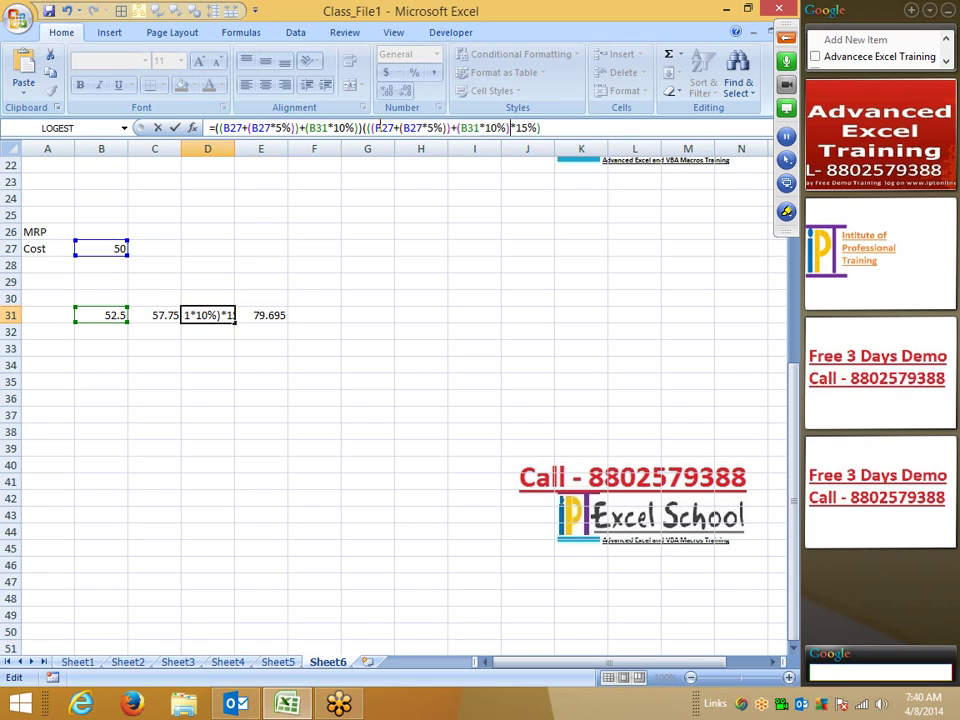
type(")")
key("Return")
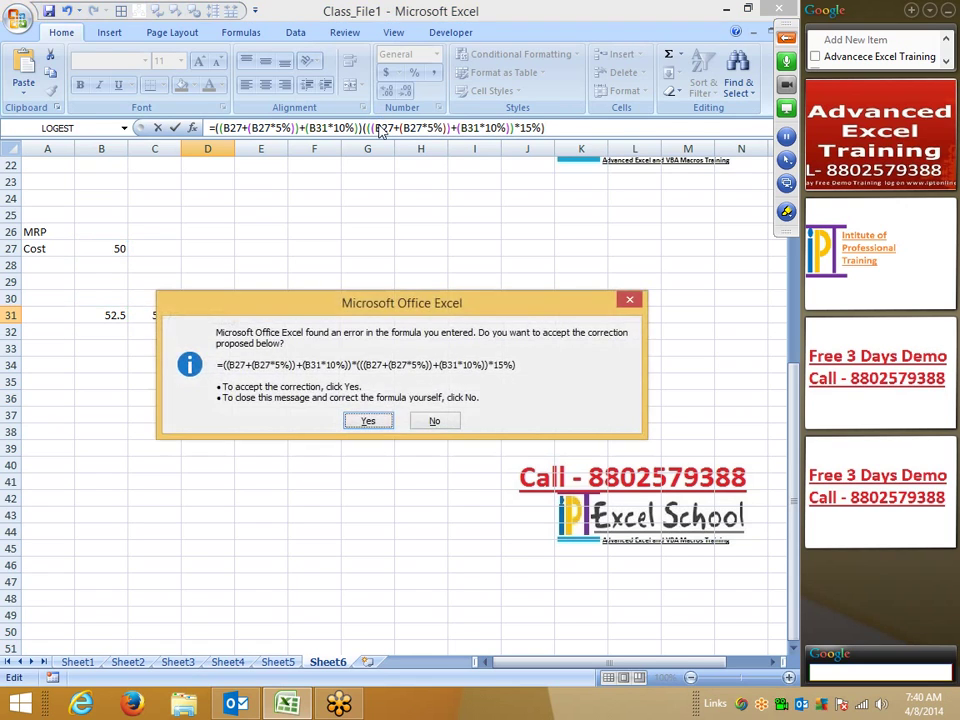
key("Return")
key("ctrl+z")
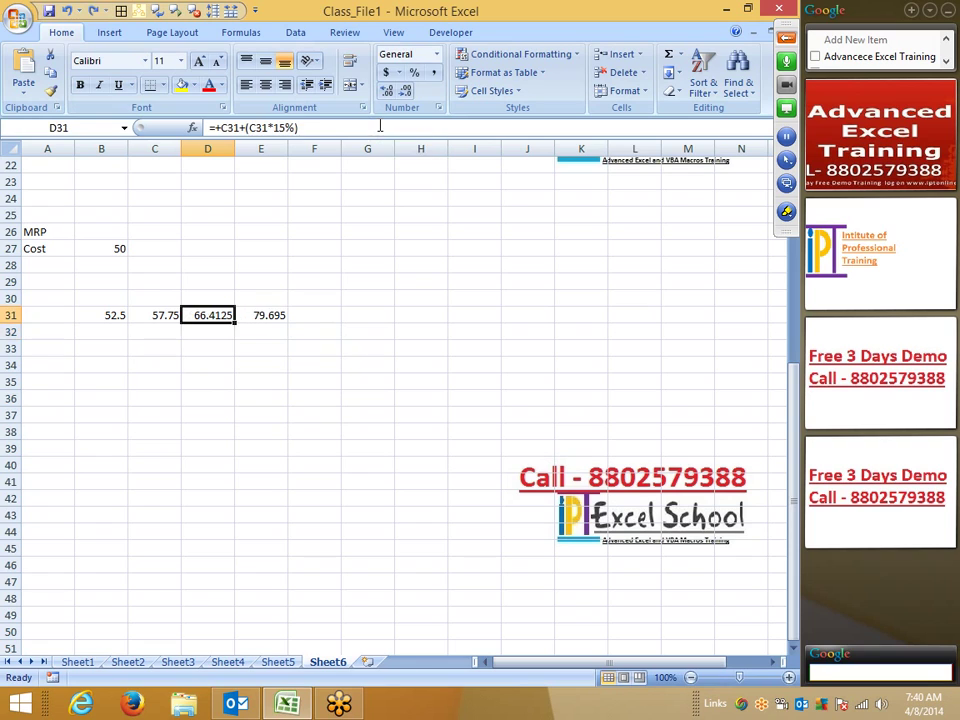
- Substitute B31's copied 5% markup expression for B31 in C31's 10% term
key("Left")
key("Left")
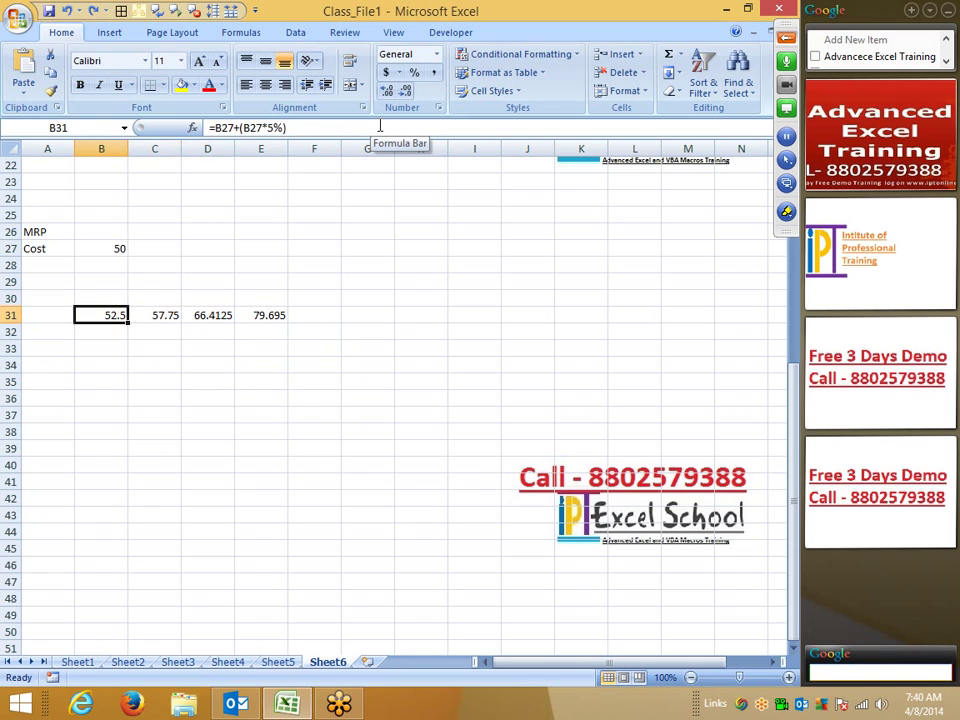
left_click_drag(286, 127, 215, 127)
key("ctrl+c")
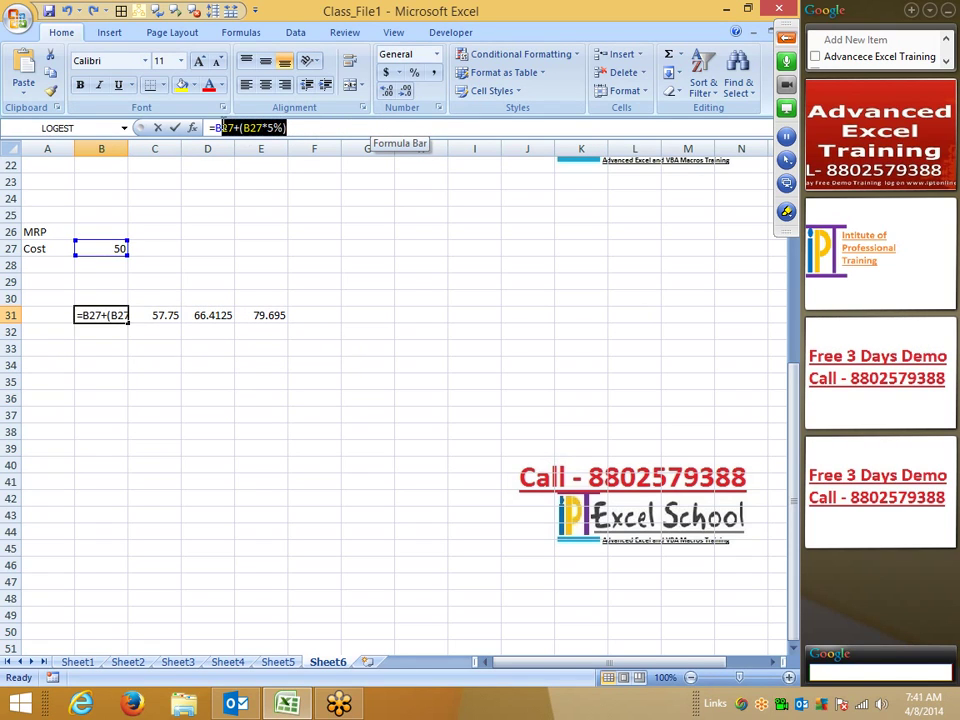
key("Escape")
left_click(146, 313)
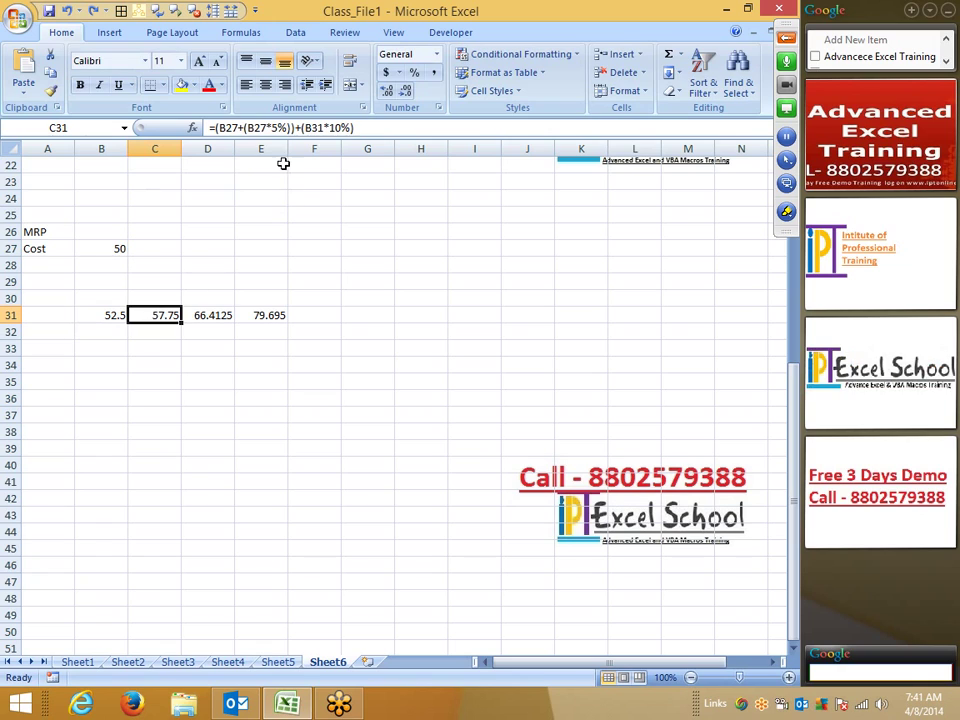
left_click(229, 127)
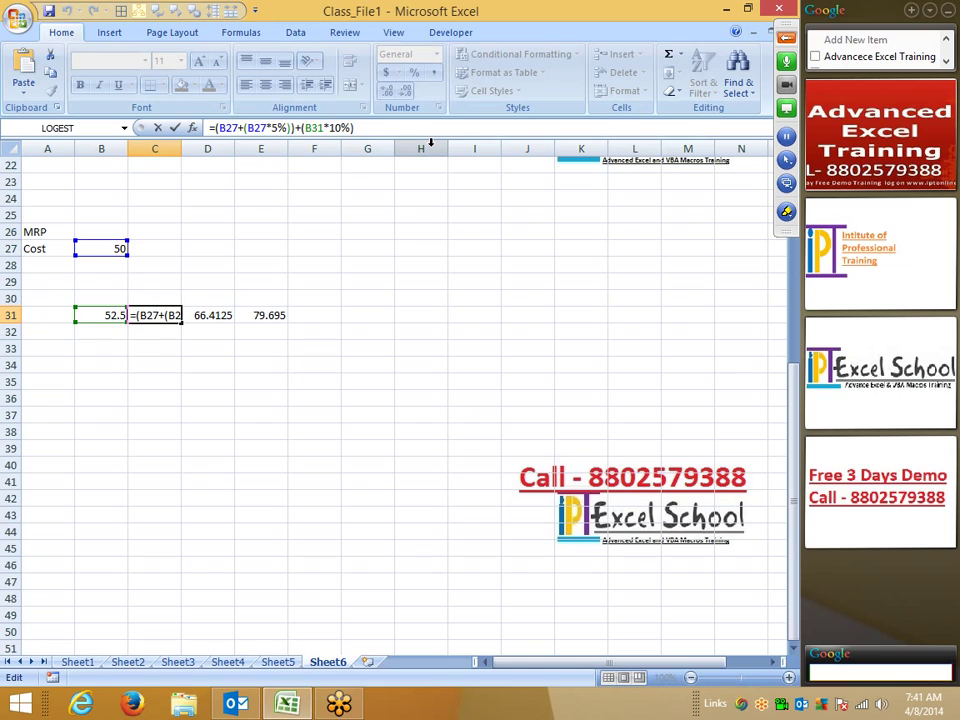
key("BackSpace")
key("BackSpace")
key("BackSpace")
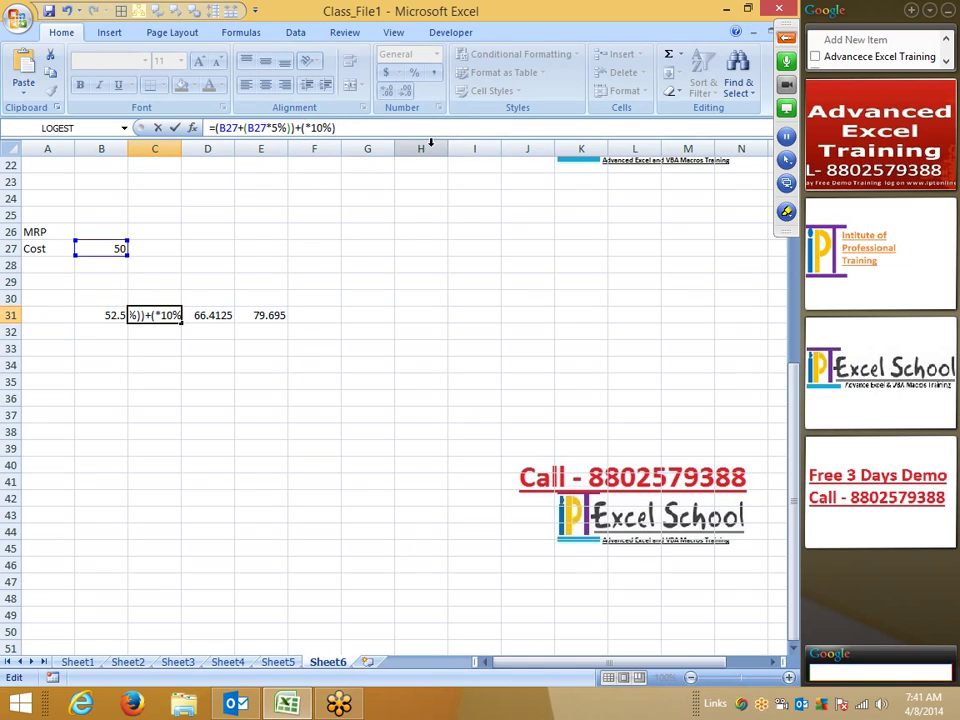
type("()")
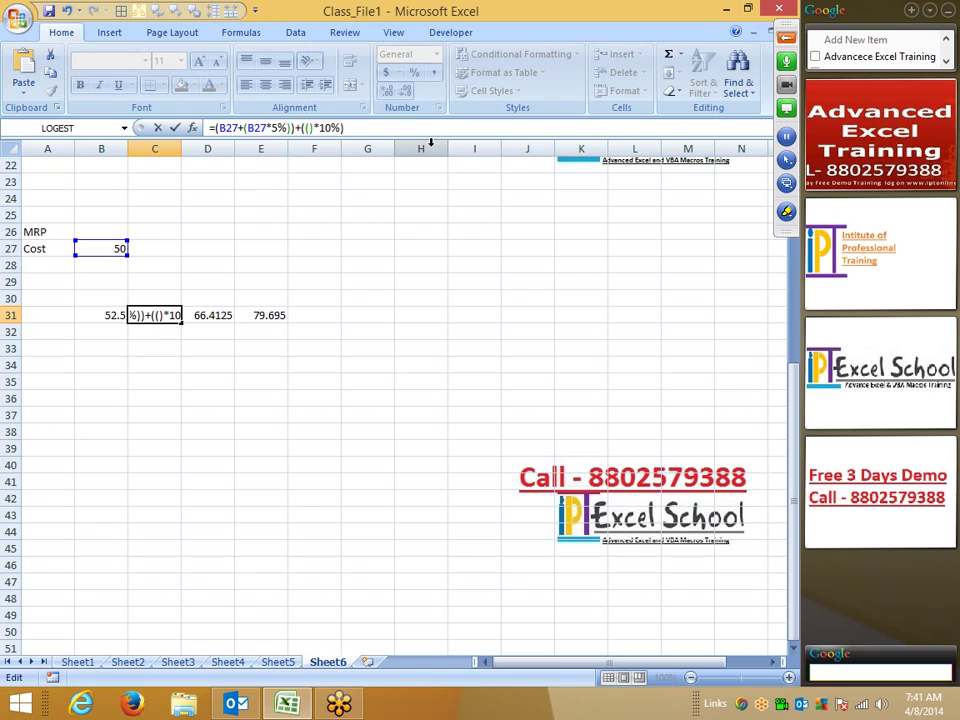
key("ctrl+v")
key("Return")
- Copy C31's full B27-based formula and check it inside the cell, keeping 57.75
key("Up")
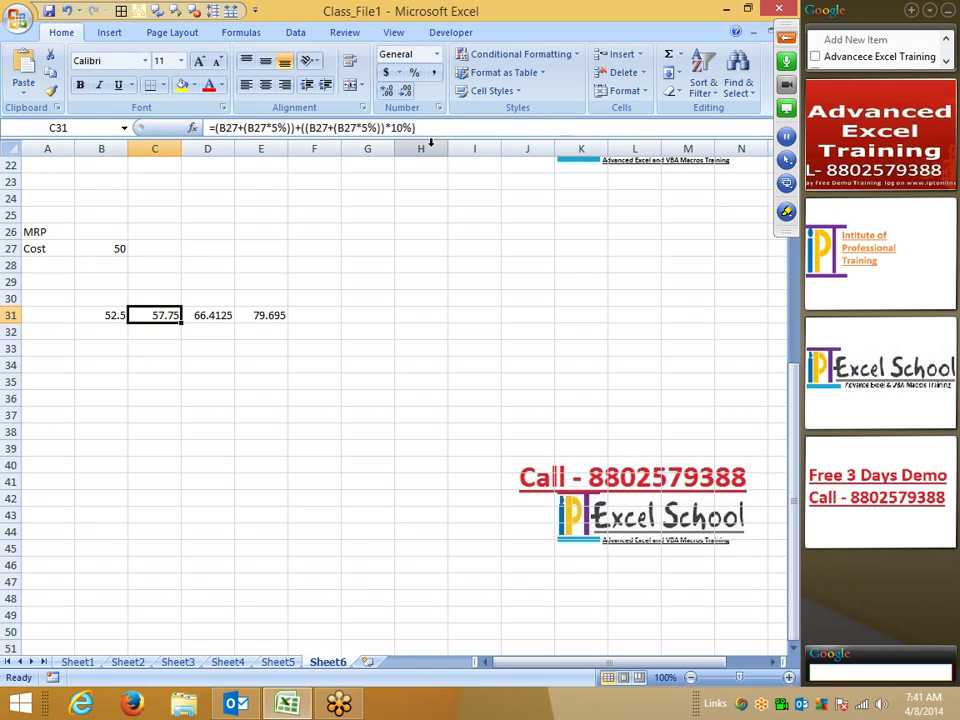
left_click_drag(418, 128, 216, 128)
key("ctrl+c")
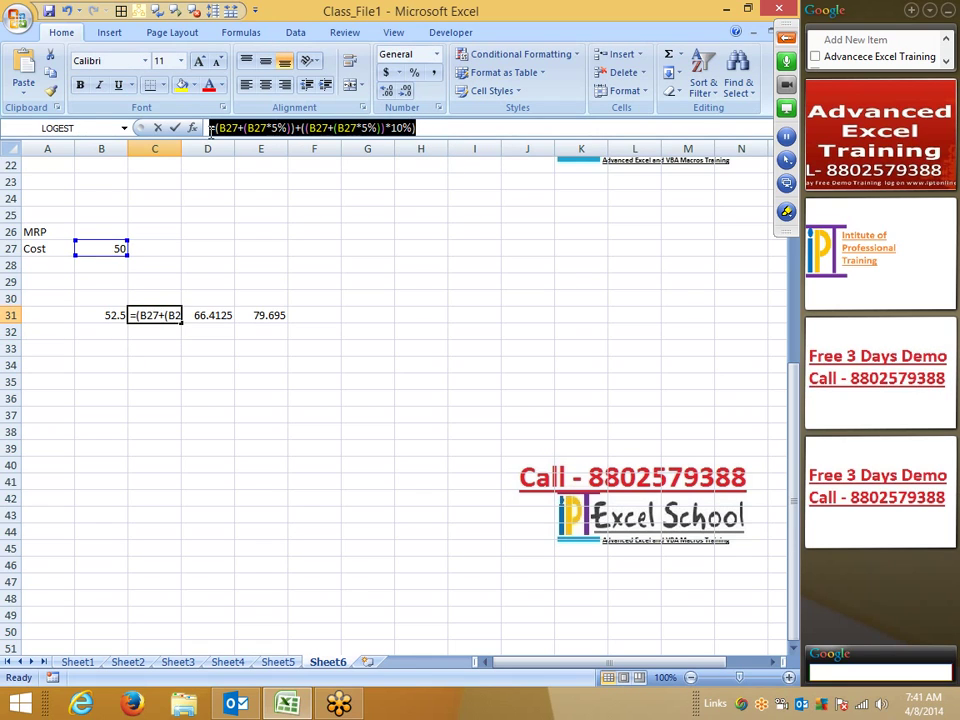
key("Escape")
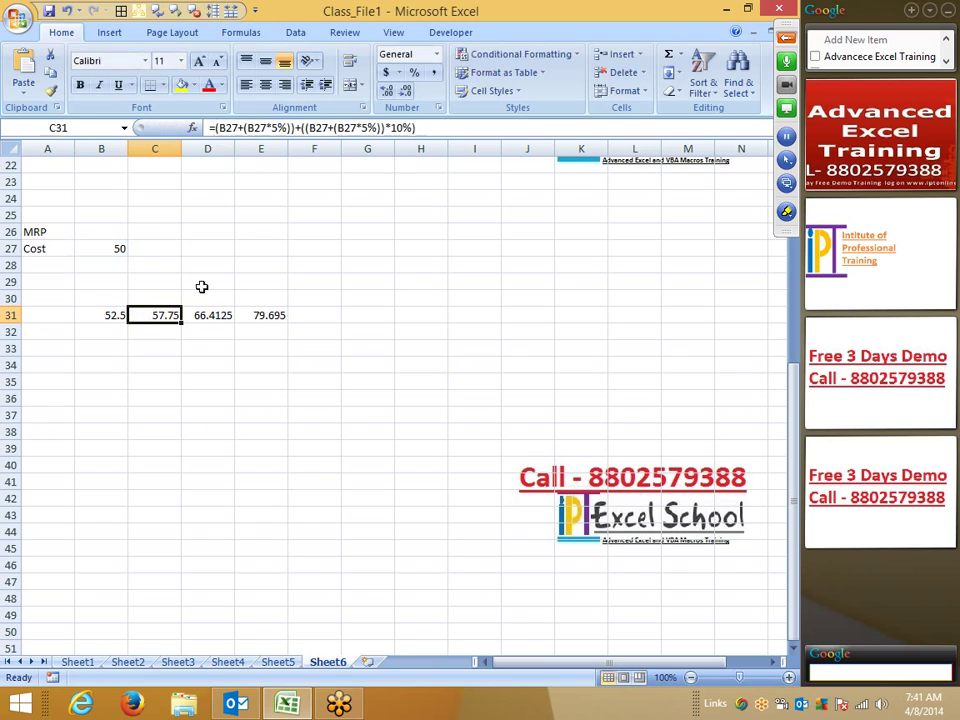
double_click(170, 315)
key("Escape")
left_click(213, 315)
- Replace both C31 references in D31 with the bracketed B27-based 10% markup expression
left_click_drag(219, 128, 240, 128)
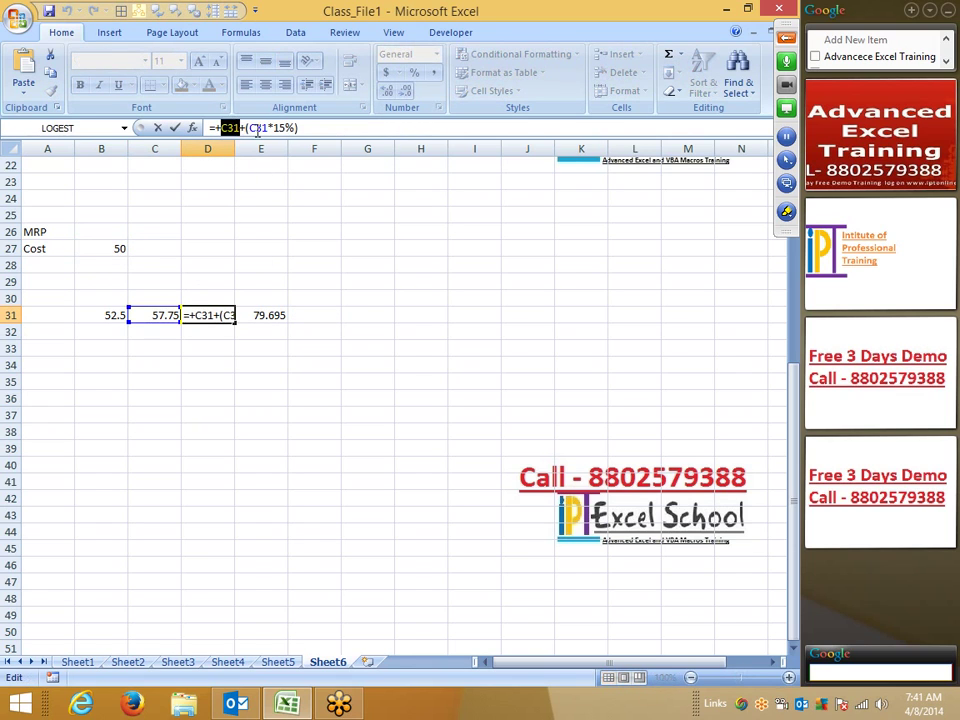
key("Delete")
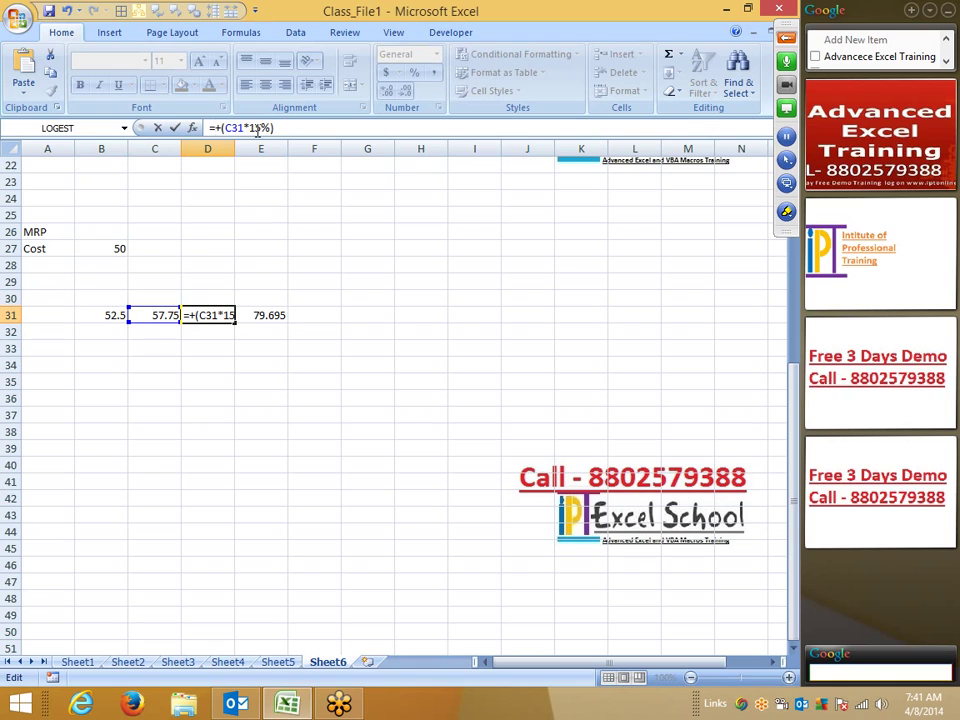
type("()")
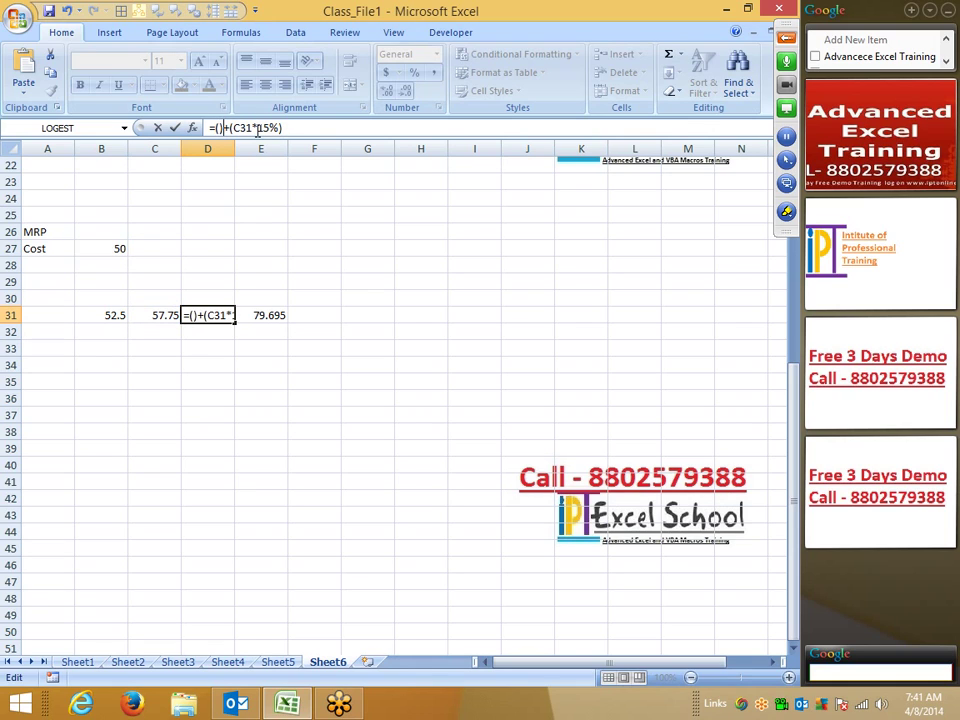
key("Left")
type("(B27+(B27*5%))+((B27+(B27*5%))*10%)")
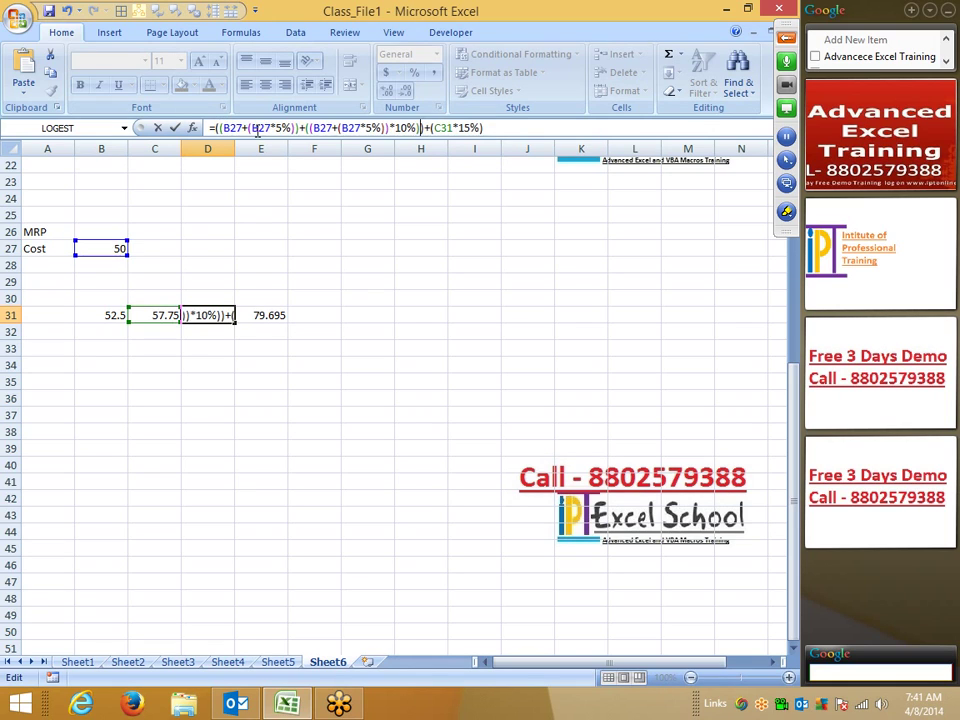
double_click(442, 128)
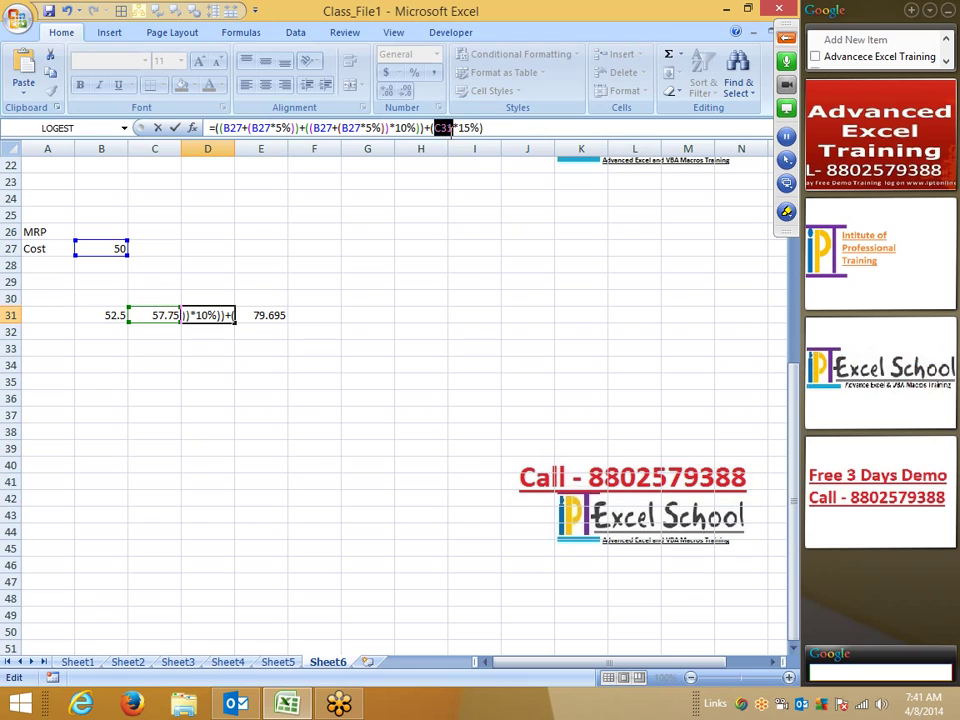
type("()")
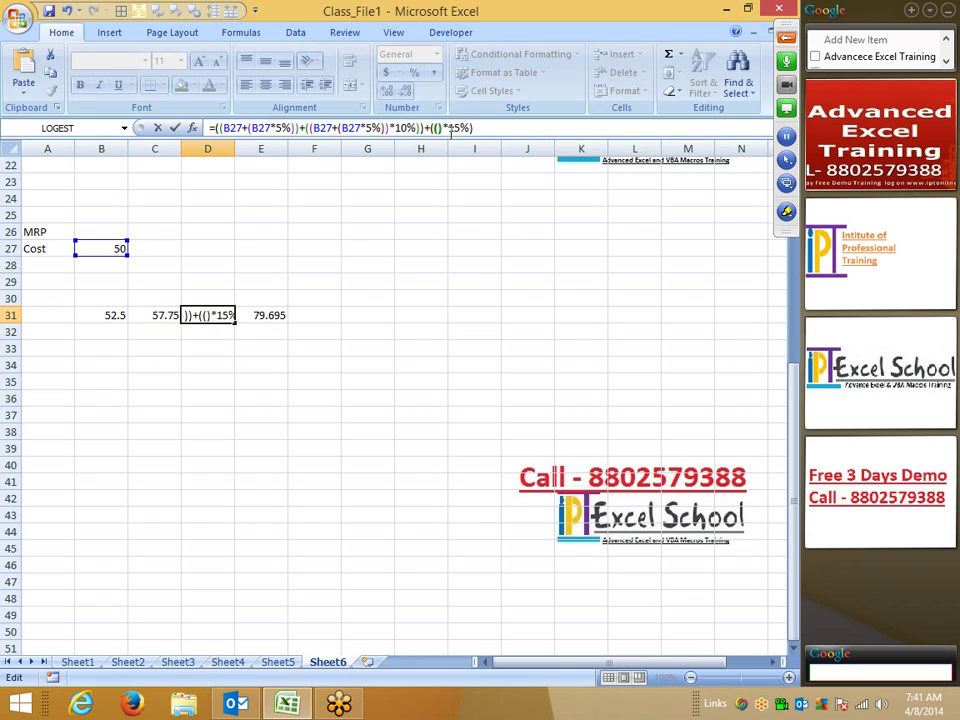
key("ctrl+v")
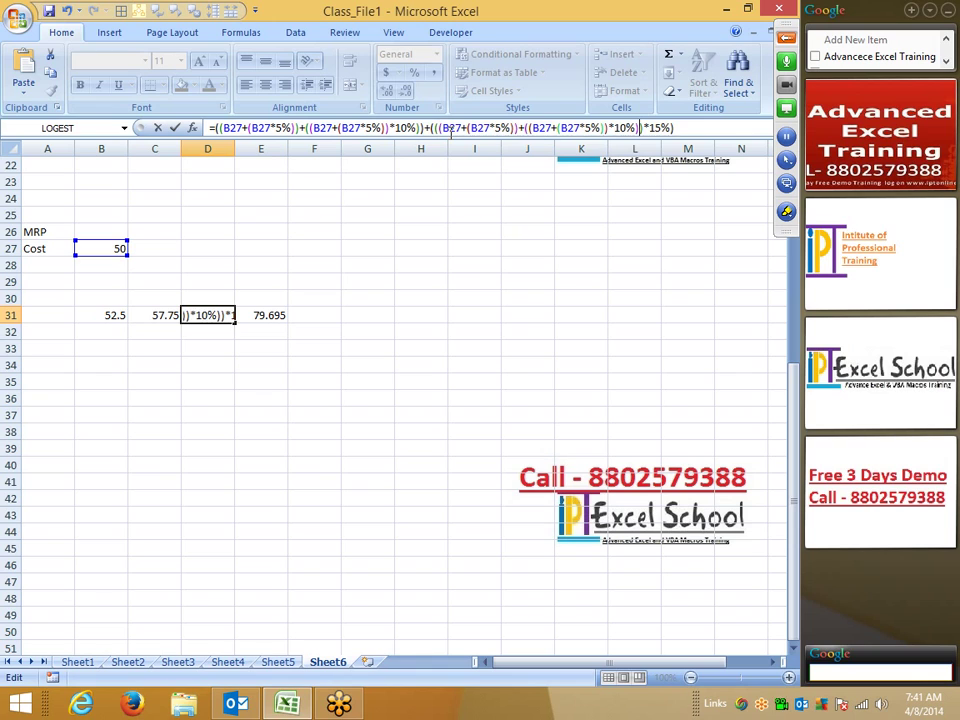
key("Return")
- Expand the formula bar to review D31's full formula and copy it
key("Up")
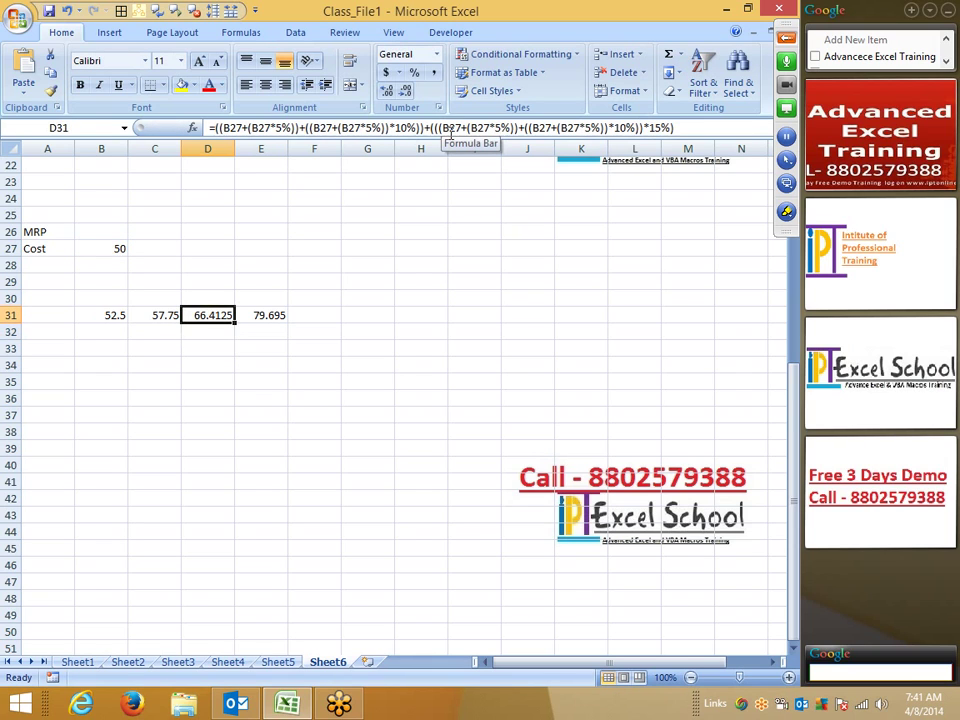
left_click(687, 148)
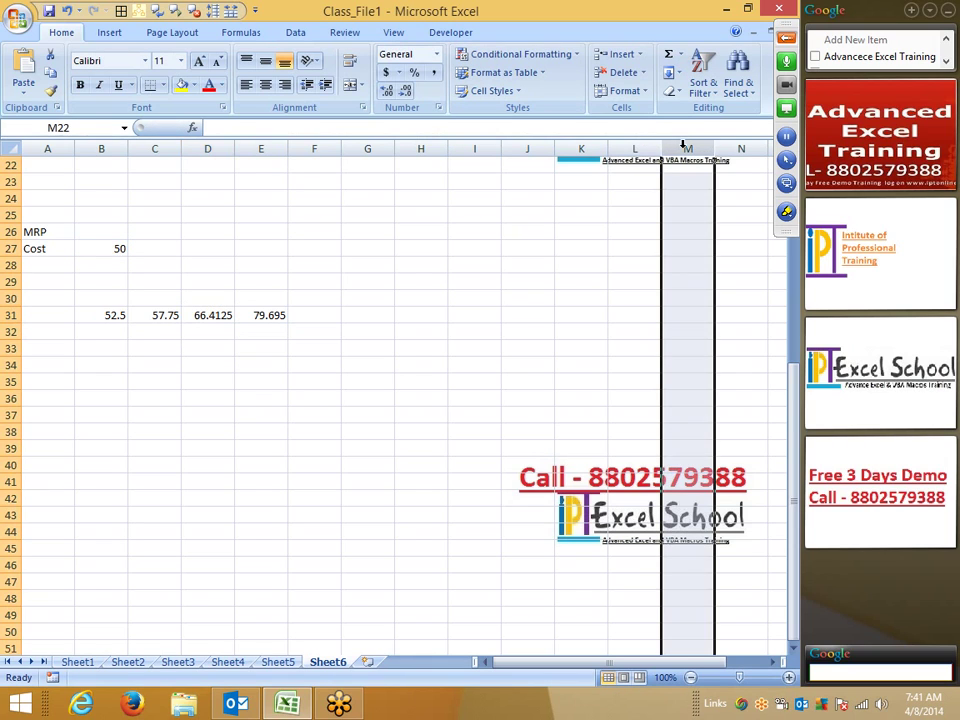
left_click(210, 315)
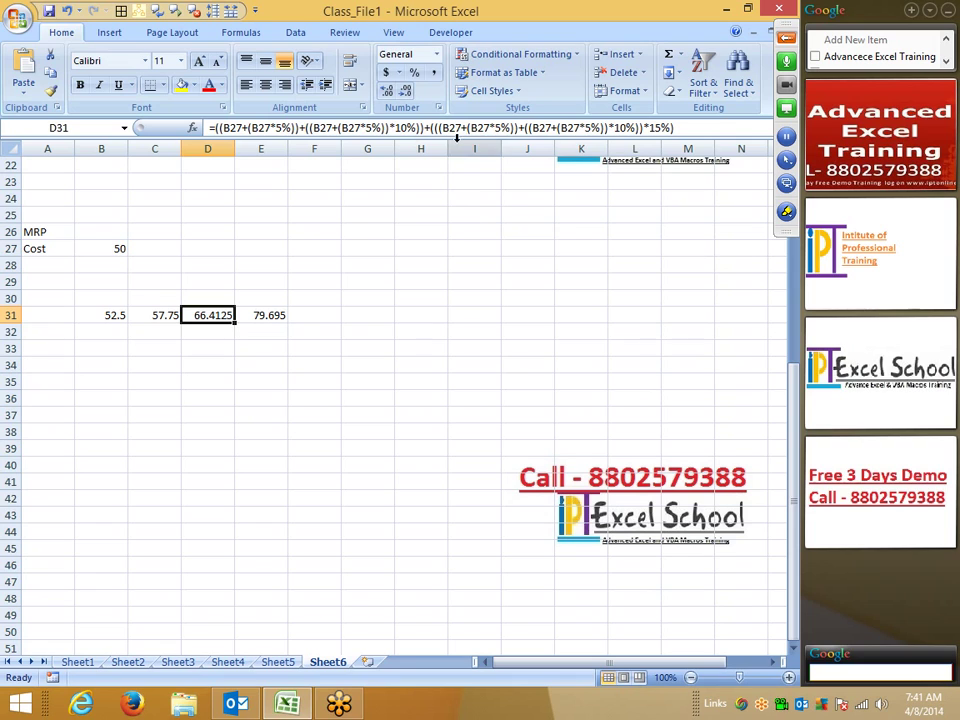
left_click_drag(451, 140, 451, 157)
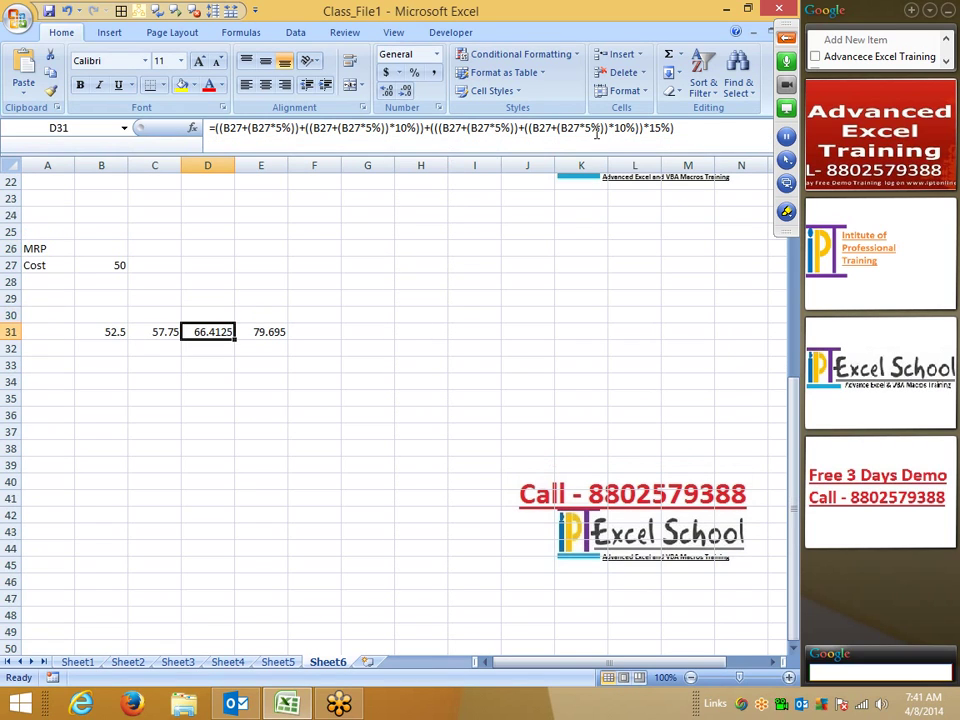
left_click_drag(668, 127, 214, 128)
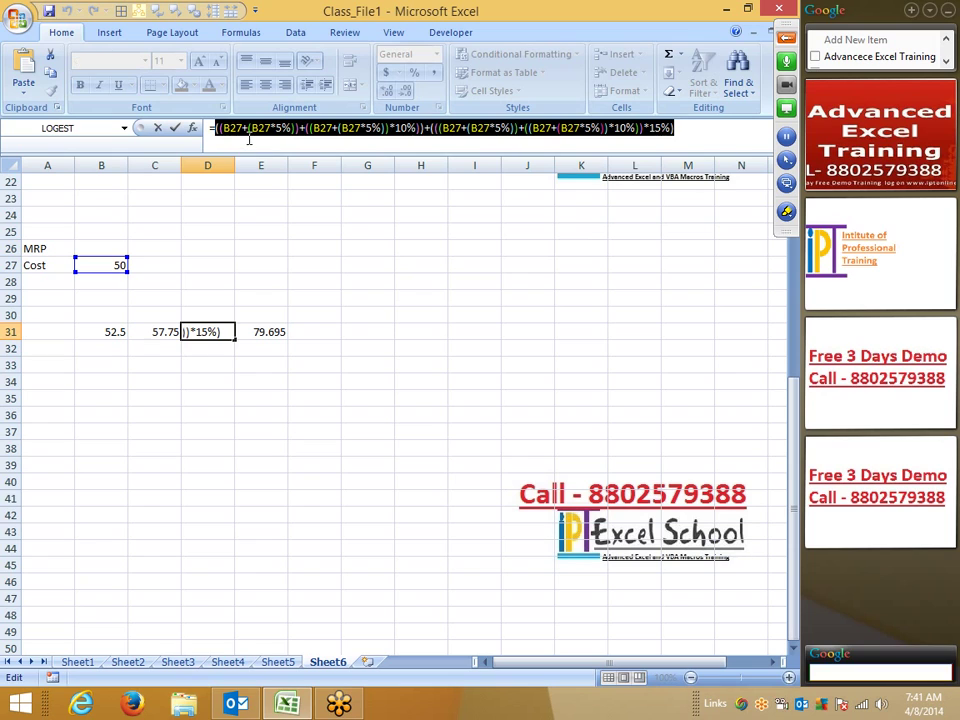
key("Escape")
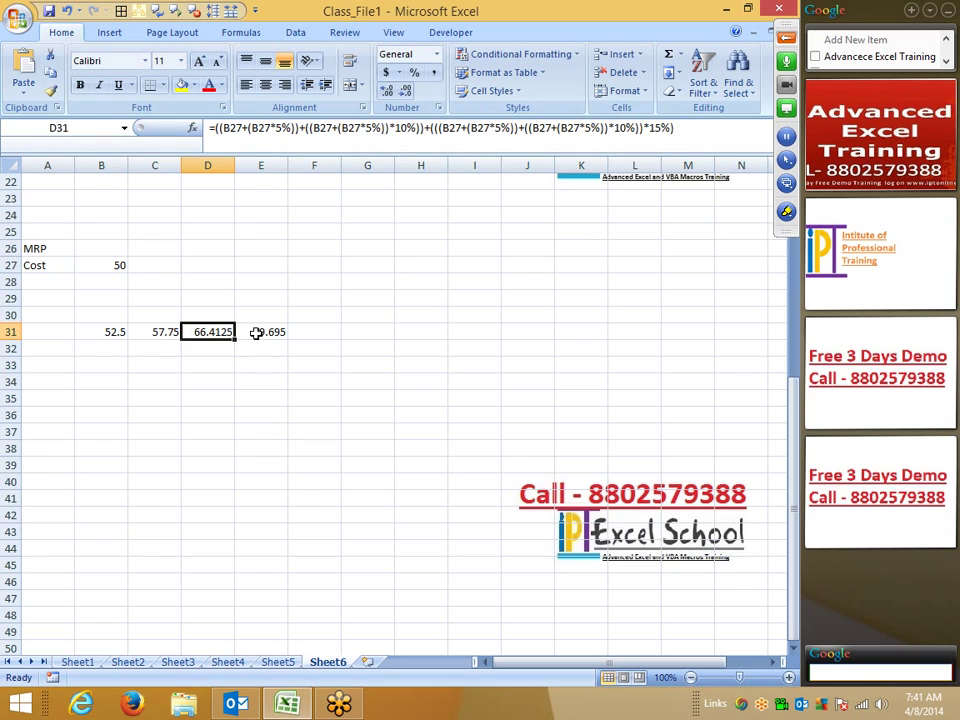
- Replace both D31 references in E31 with the bracketed B27-based 15% markup expression
left_click(256, 332)
left_click_drag(235, 128, 217, 128)
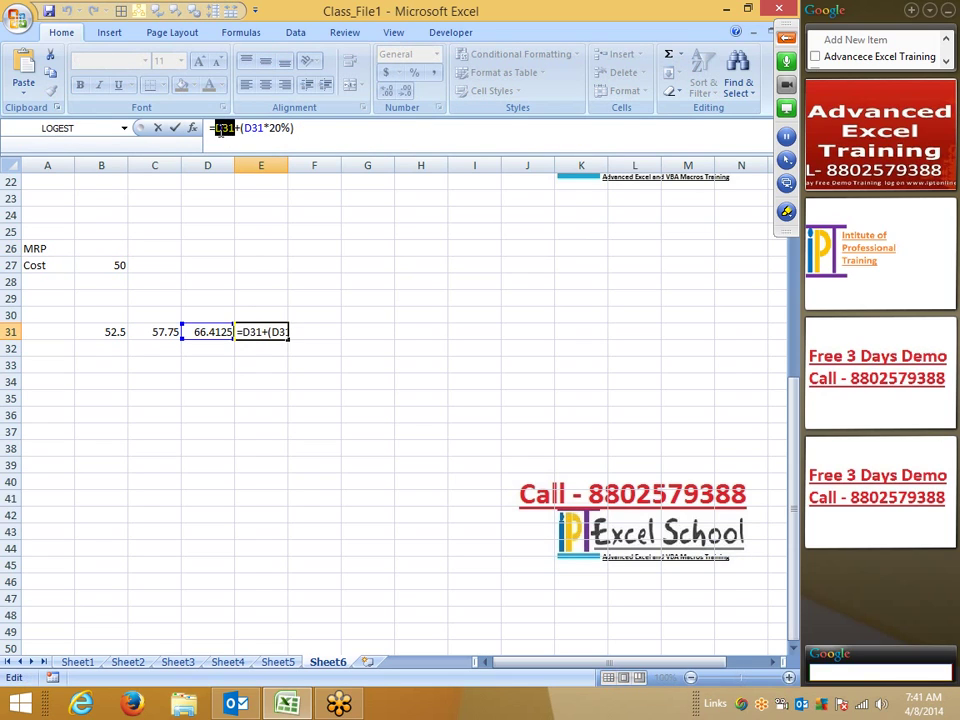
type("()")
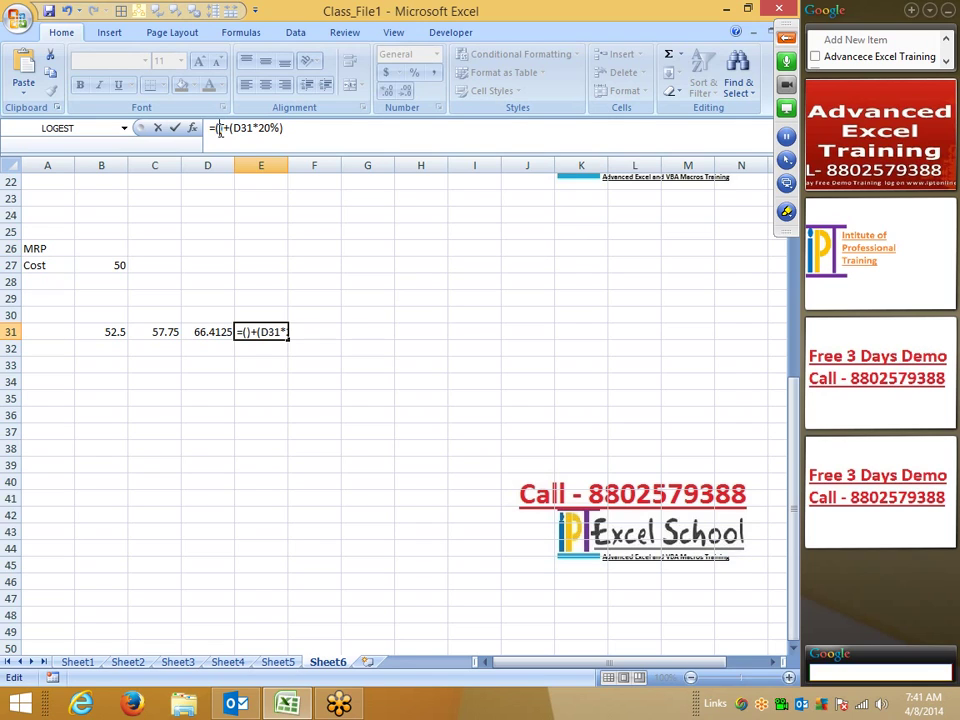
type("((B27+(B27*5%))+((B27+(B27*5%))*10%))+(((B27+(B27*5%))+((B27+(B27*5%))*10%))*15%)")
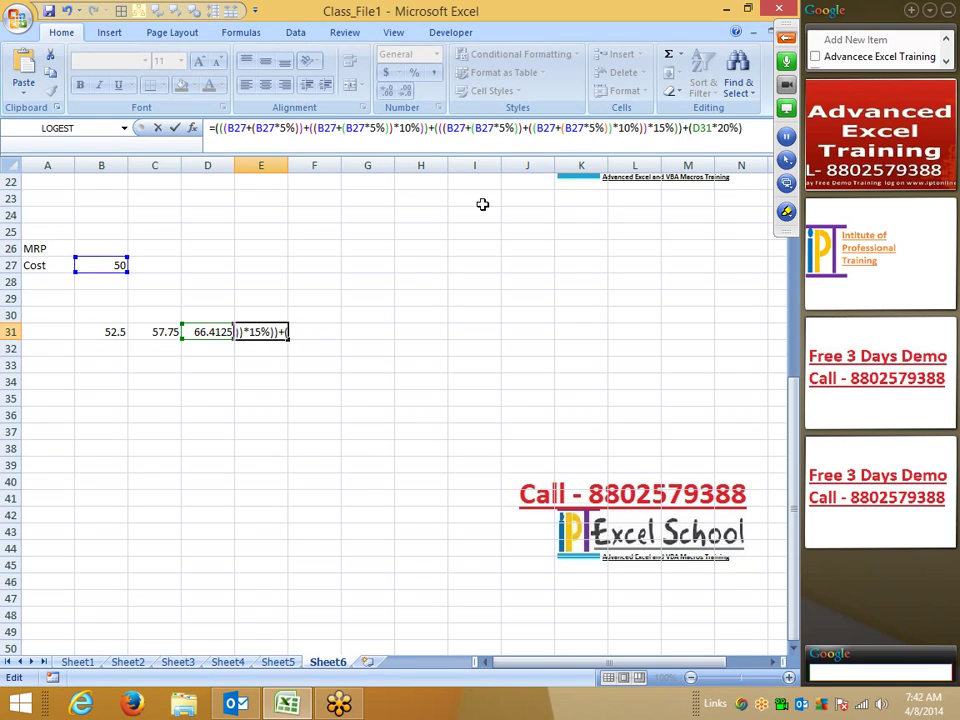
double_click(701, 128)
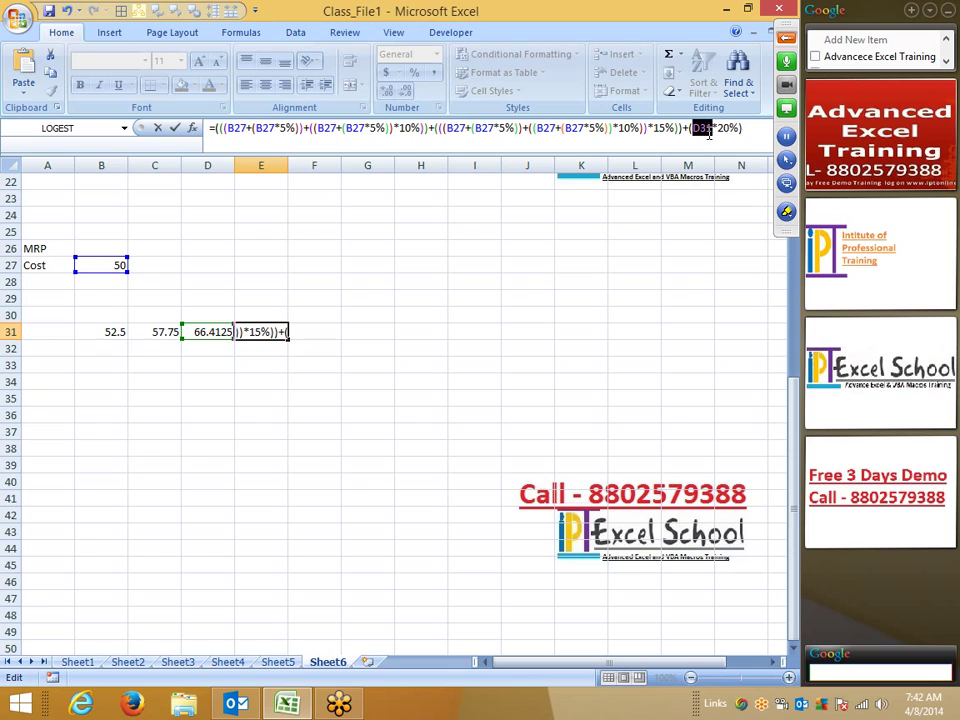
type("()")
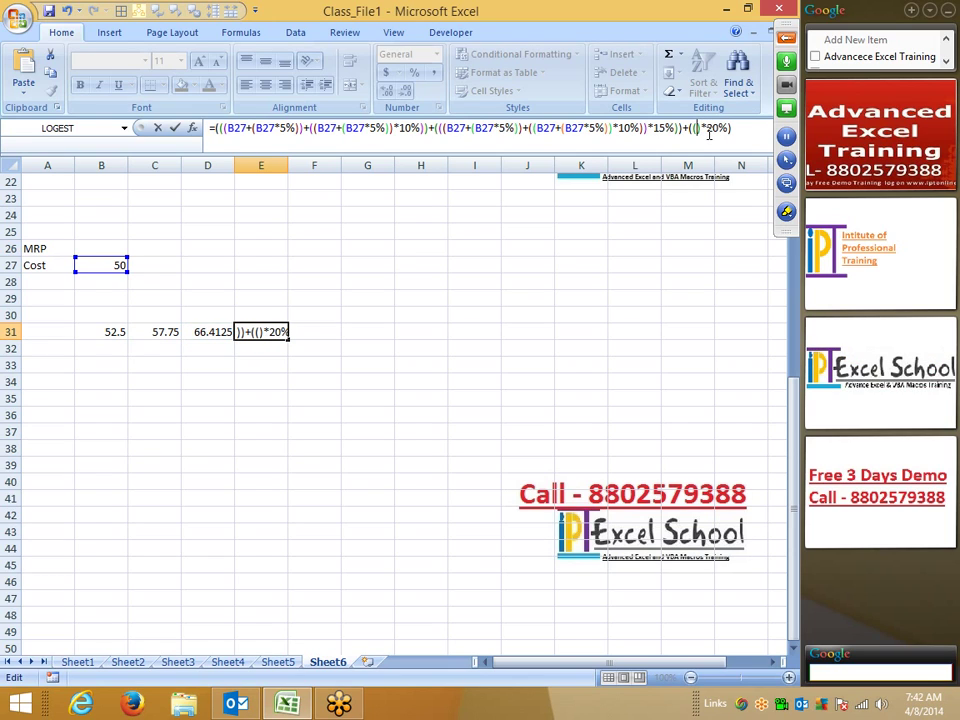
type("((B27+(B27*5%))+((B27+(B27*5%))*10%))+(((B27+(B27*5%))+((B27+(B27*5%))*10%))*15%)")
key("Return")
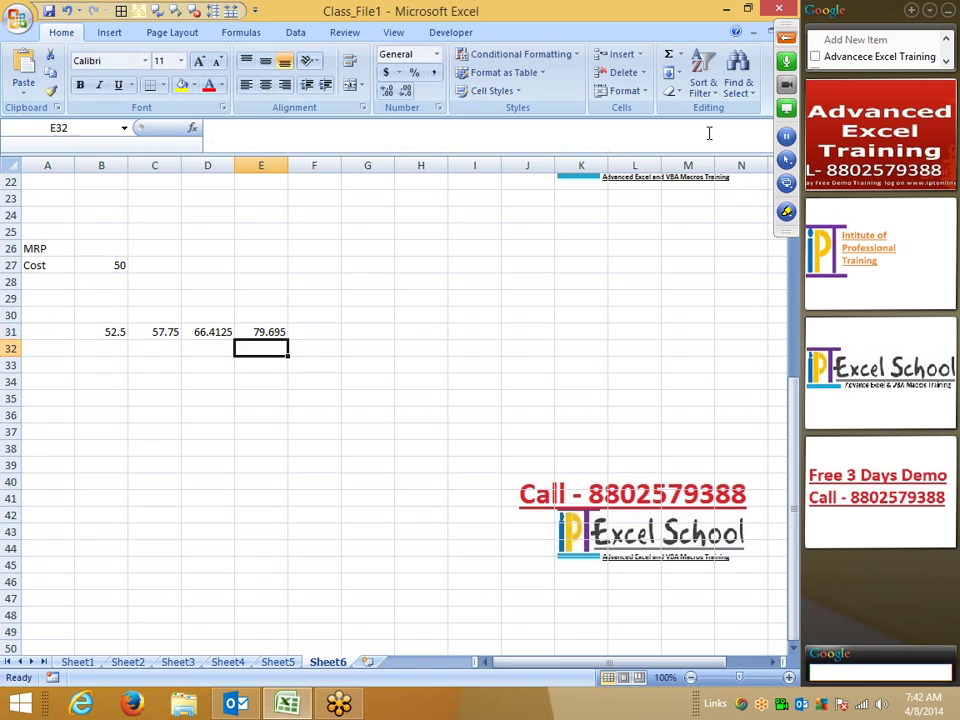
- Select the helper values in B31:D31
key("Up")
key("Left")
key("shift+Left")
key("shift+Left")
- Clear B31:D31 and move E31's final formula into C27, showing 79.695 beside cost 50
key("Delete")
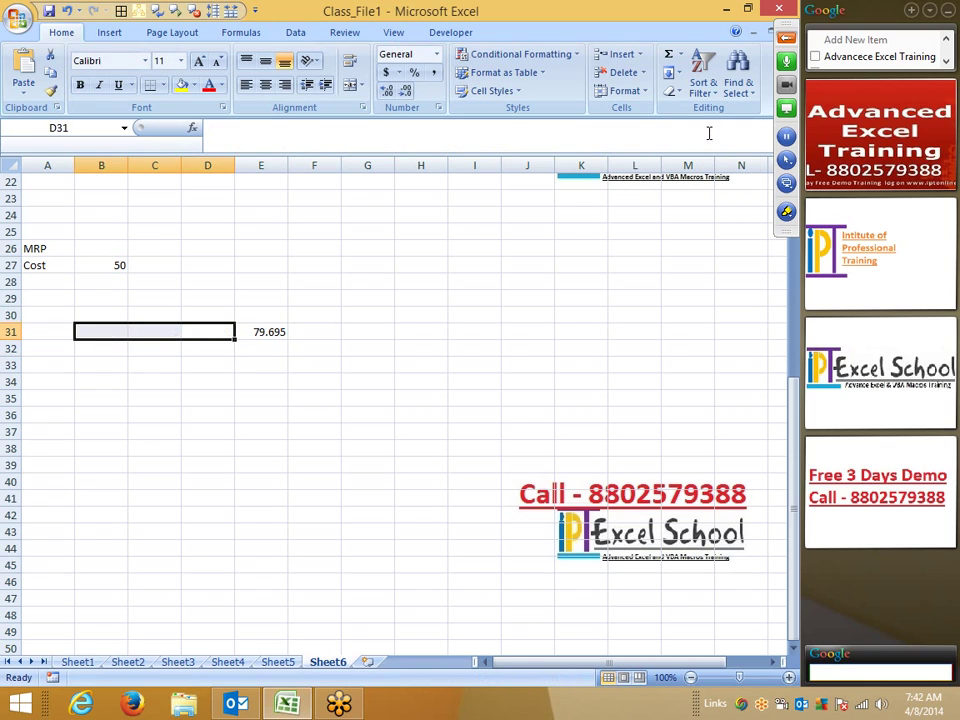
key("Right")
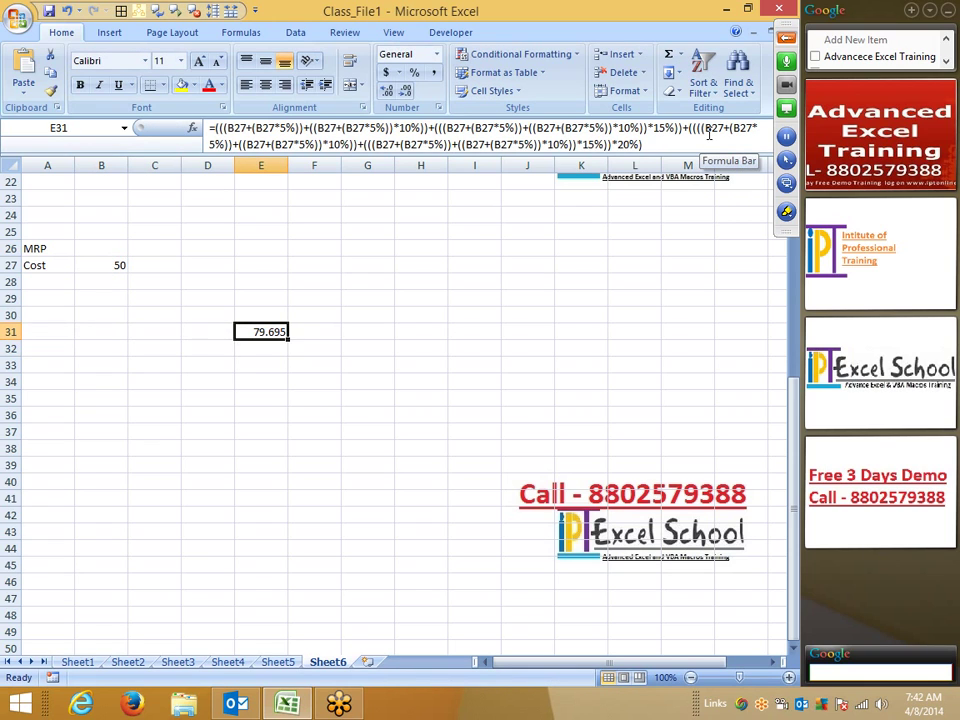
key("ctrl+c")
key("Left")
key("Left")
key("Up")
key("Up")
key("Up")
key("Up")
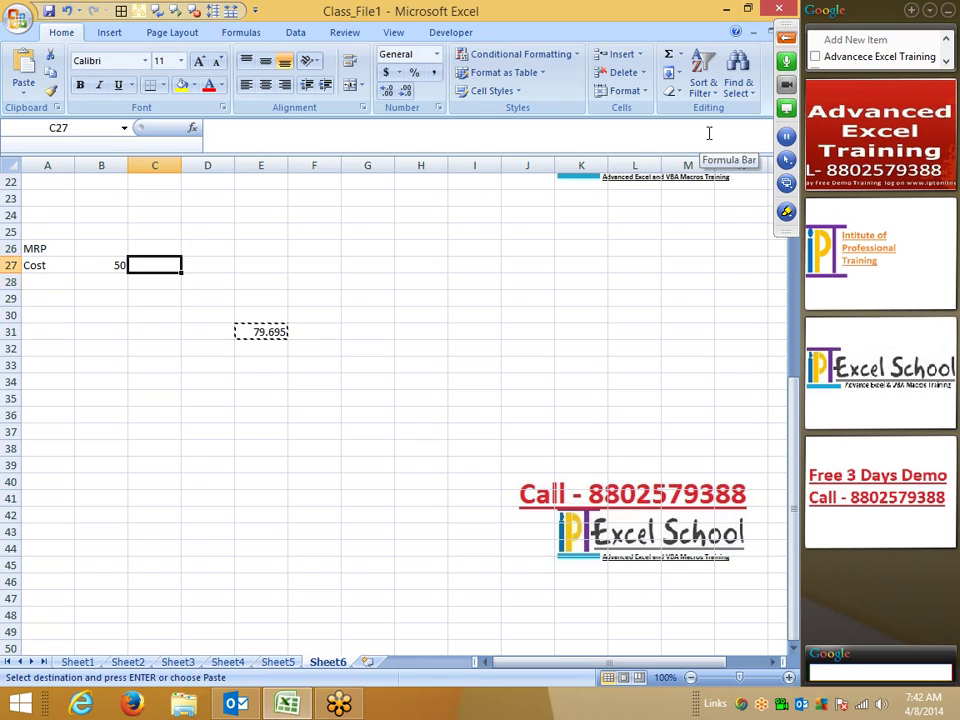
key("Return")
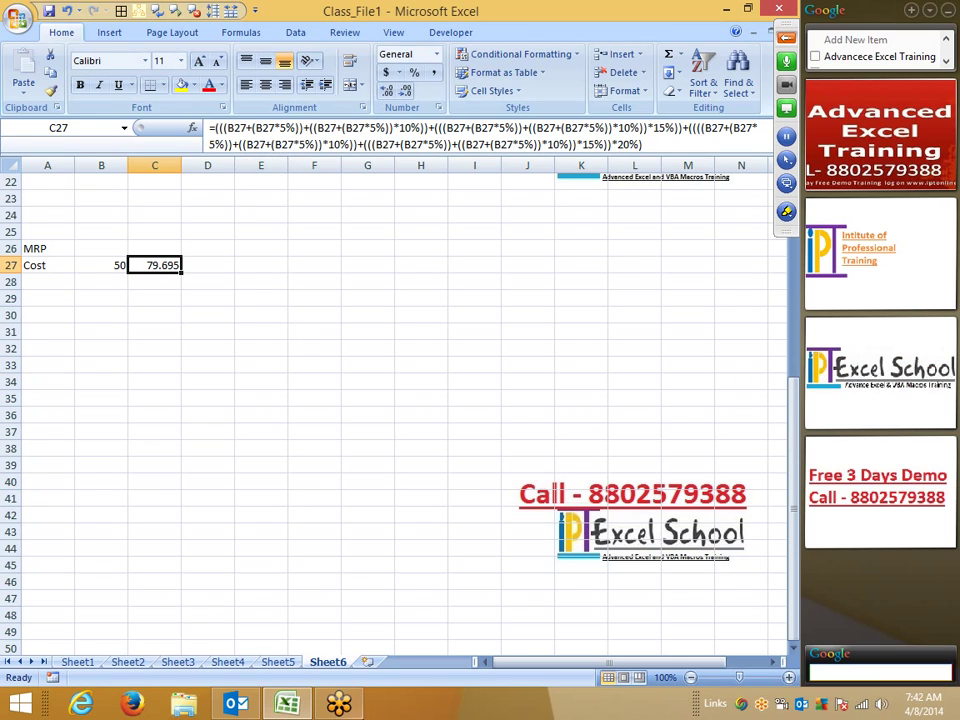
scroll(332, 566, "up", 4)
scroll(332, 566, "up", 2)
scroll(331, 563, "up", 1)
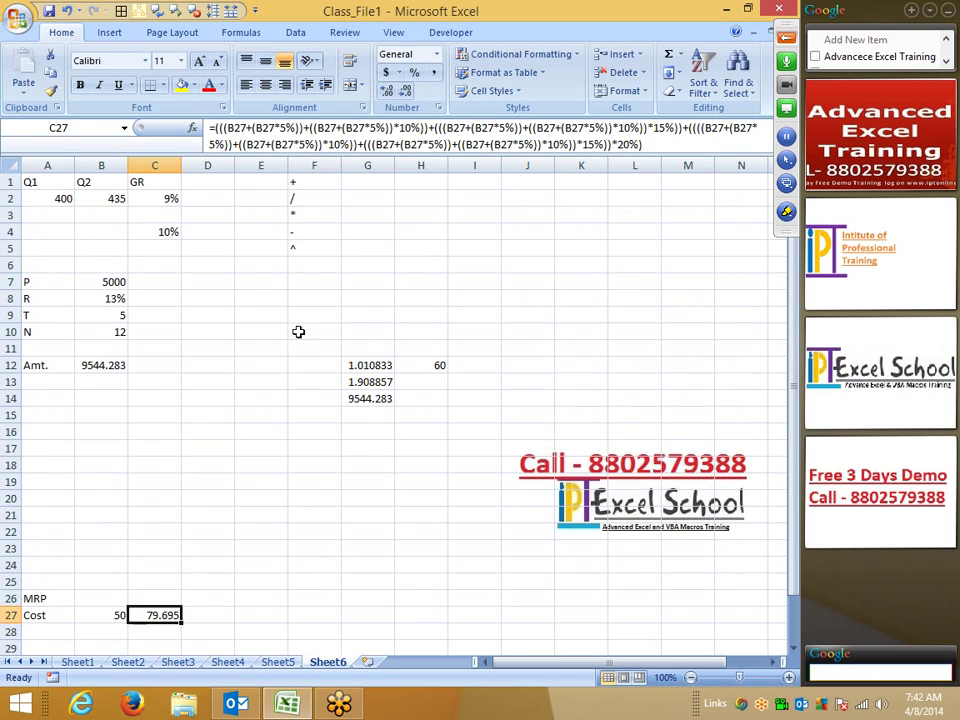
left_click_drag(306, 181, 297, 244)
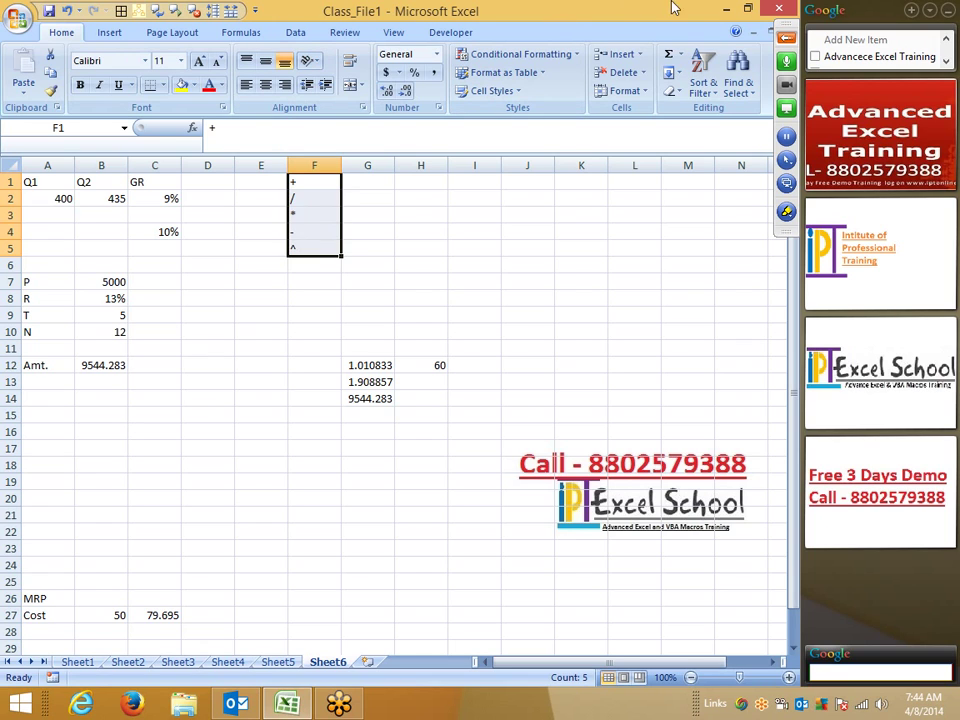
- Stop the GoToMeeting recording and end the meeting for all attendees
left_click(787, 37)
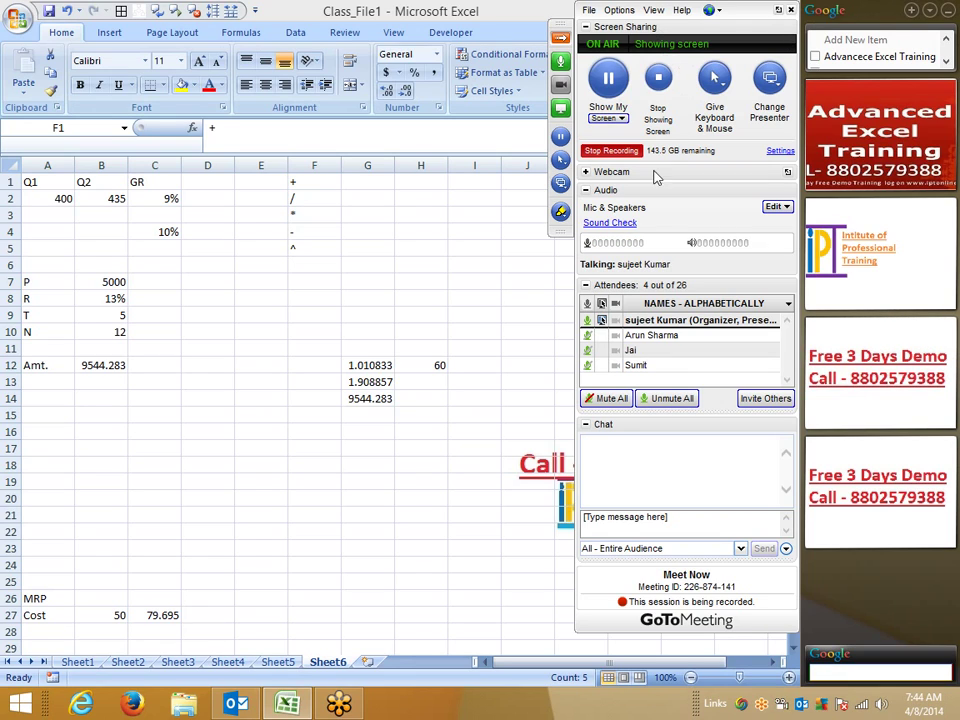
left_click(614, 152)
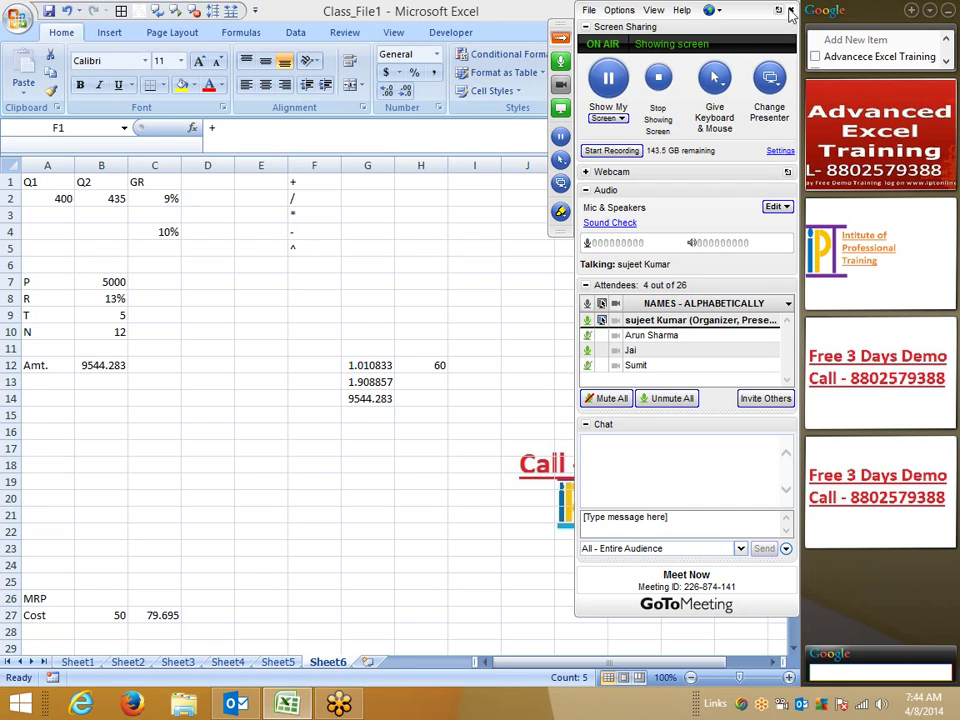
key("alt+F4")
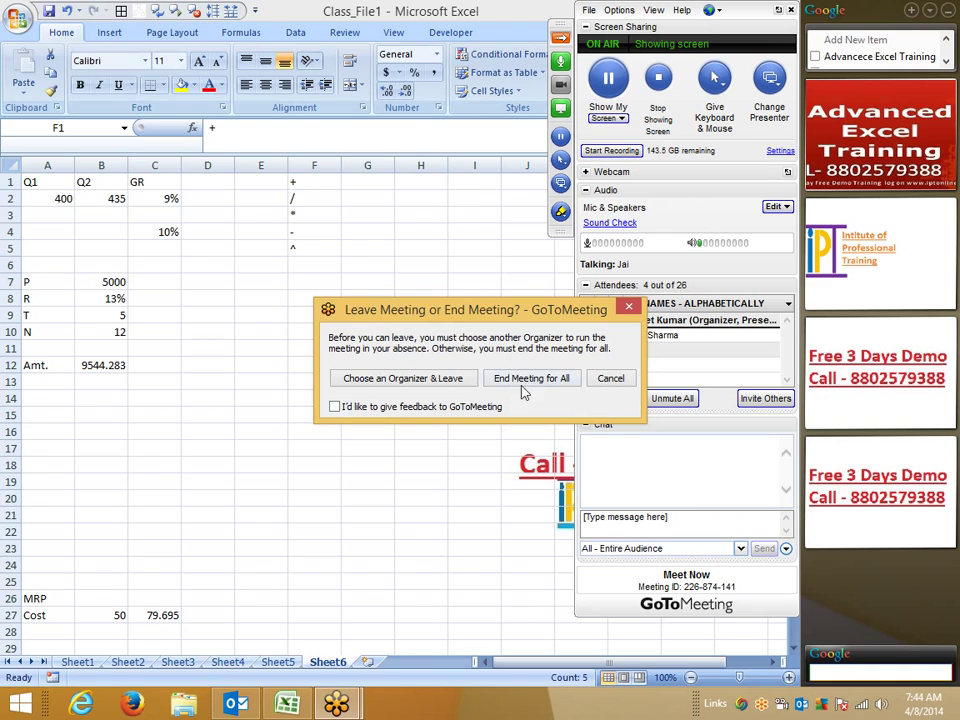
left_click(530, 378)
left_click(529, 377)
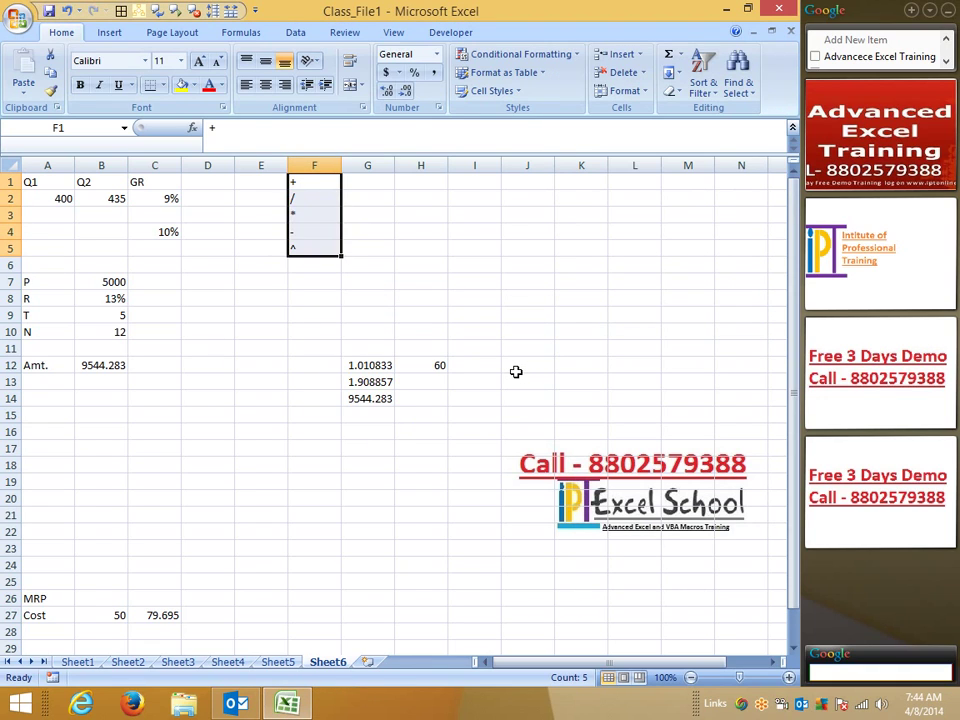